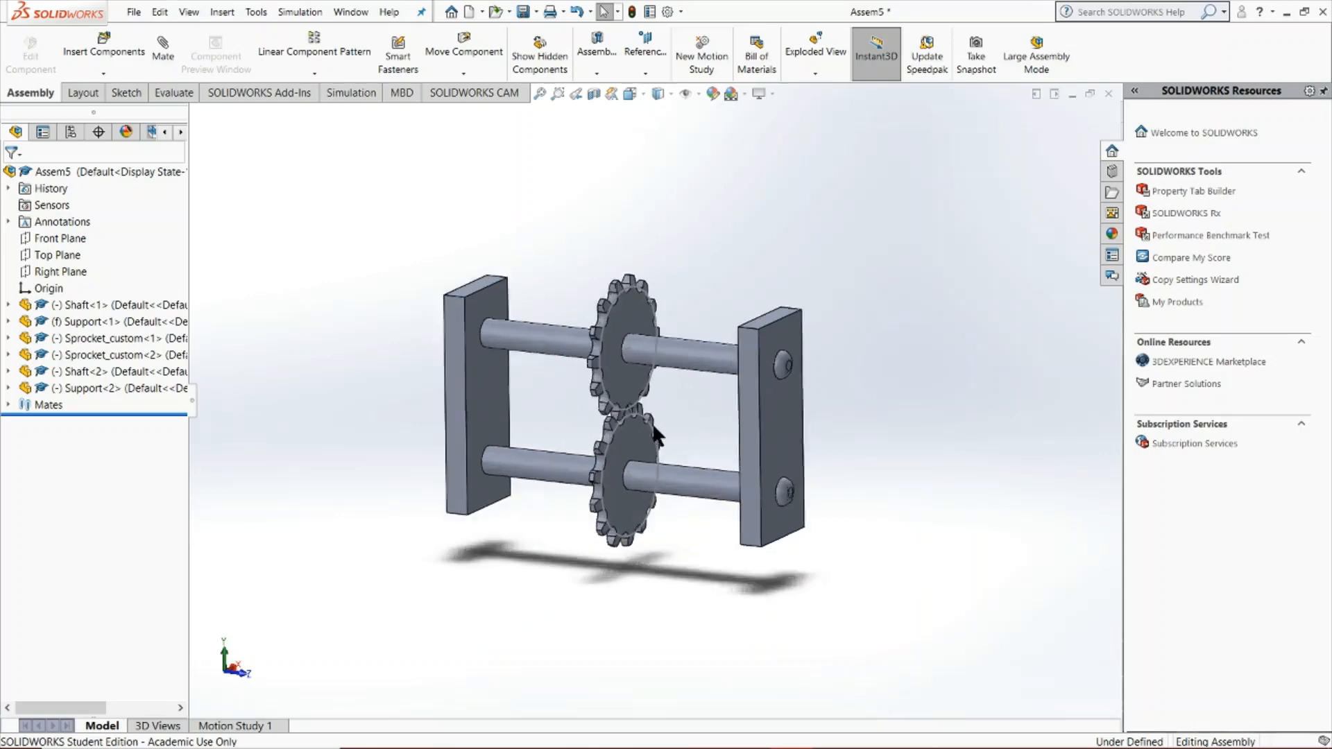
# Rotate the upper sprocket about its shaft and view the assembly to check how the two meshed sprockets turn together
pyautogui.scroll(3, 647, 400)
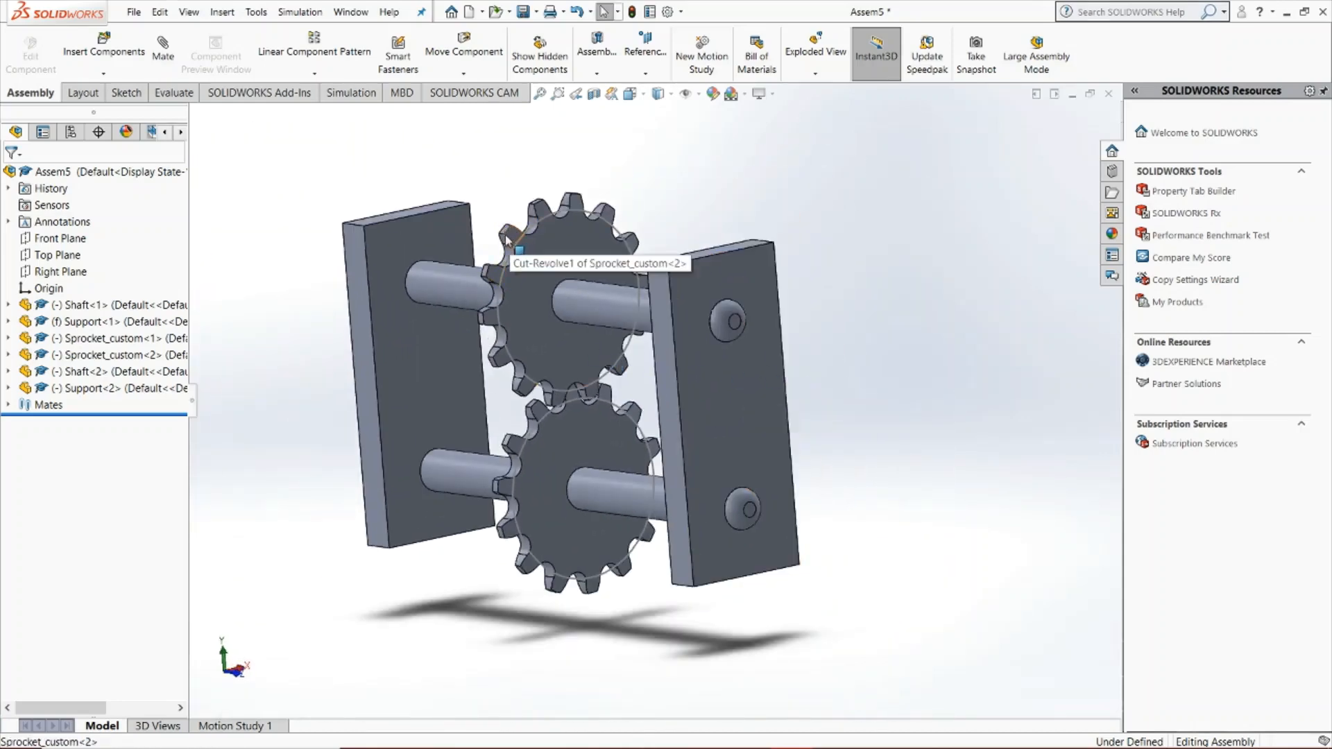
pyautogui.moveTo(510, 240); pyautogui.dragTo(444, 426)
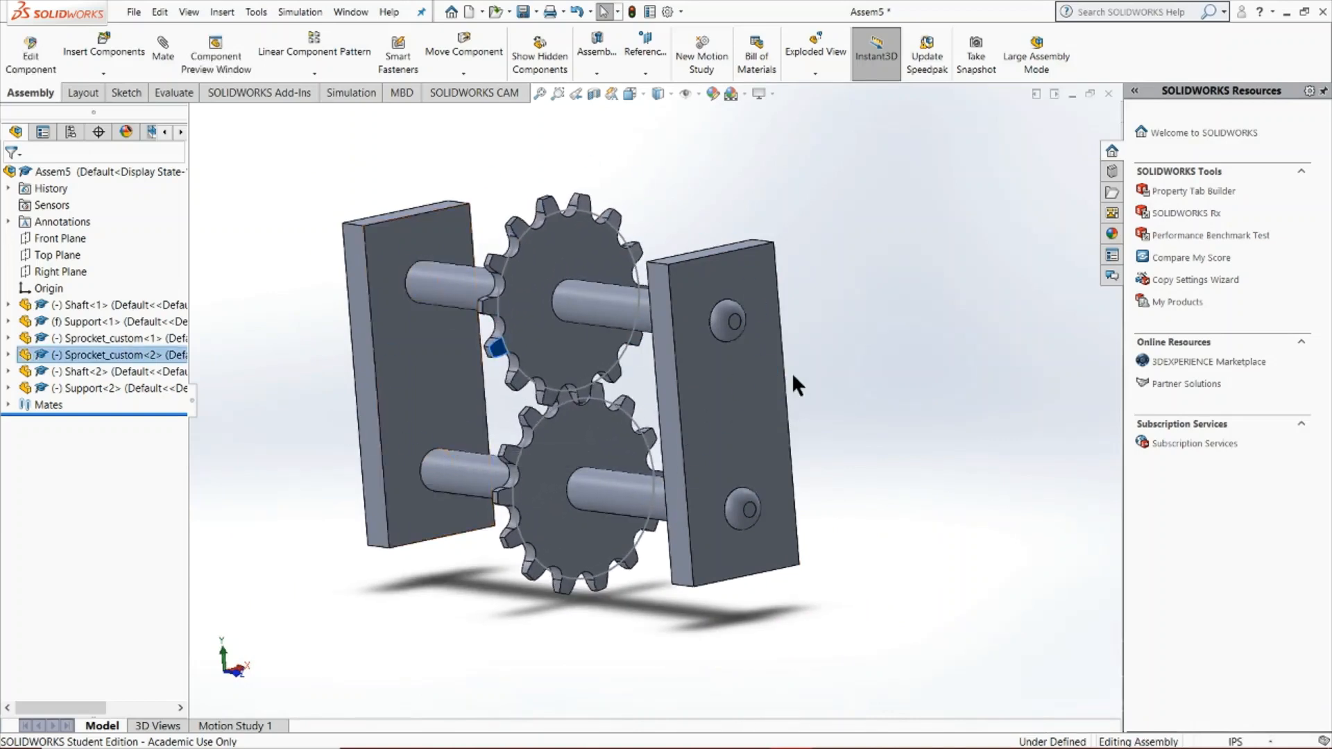
pyautogui.click(498, 412)
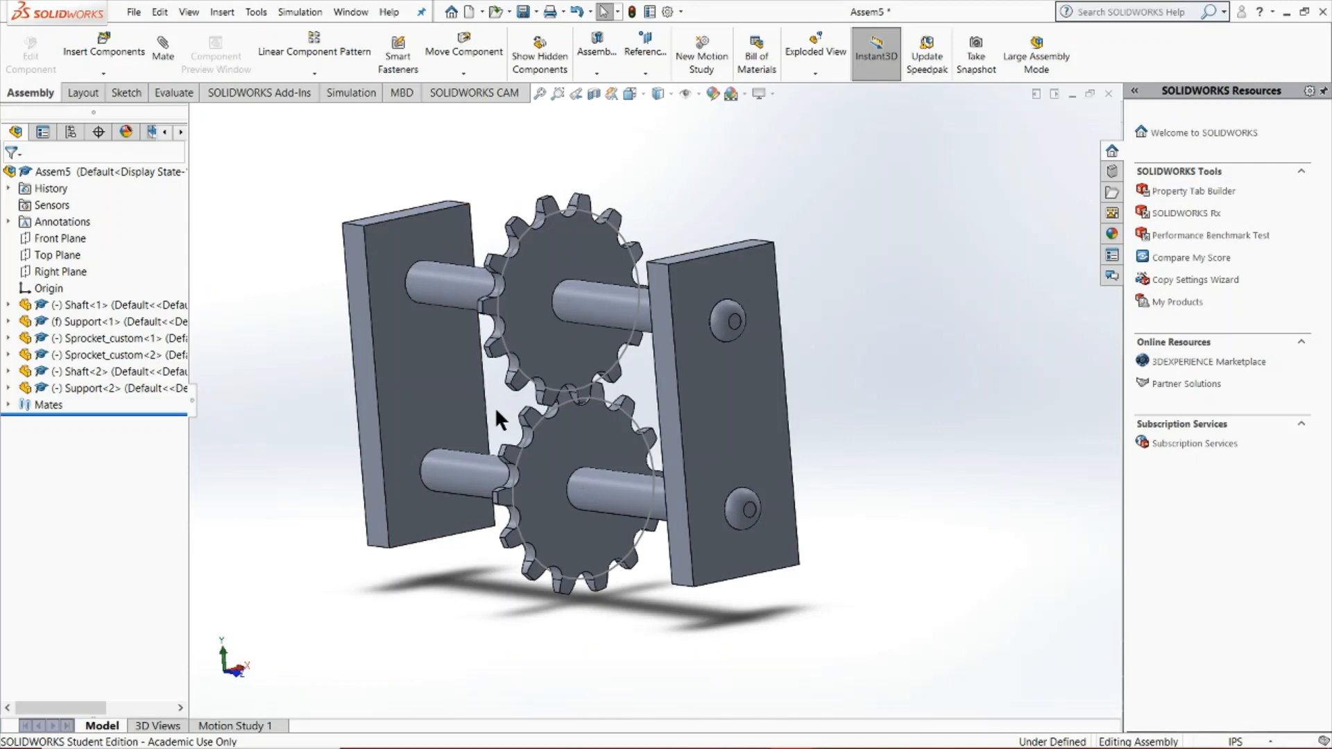
pyautogui.moveTo(496, 407)
pyautogui.mouseDown(button='middle')
pyautogui.moveTo(514, 396)
pyautogui.moveTo(500, 381)
pyautogui.moveTo(474, 393)
pyautogui.mouseUp(button='middle')
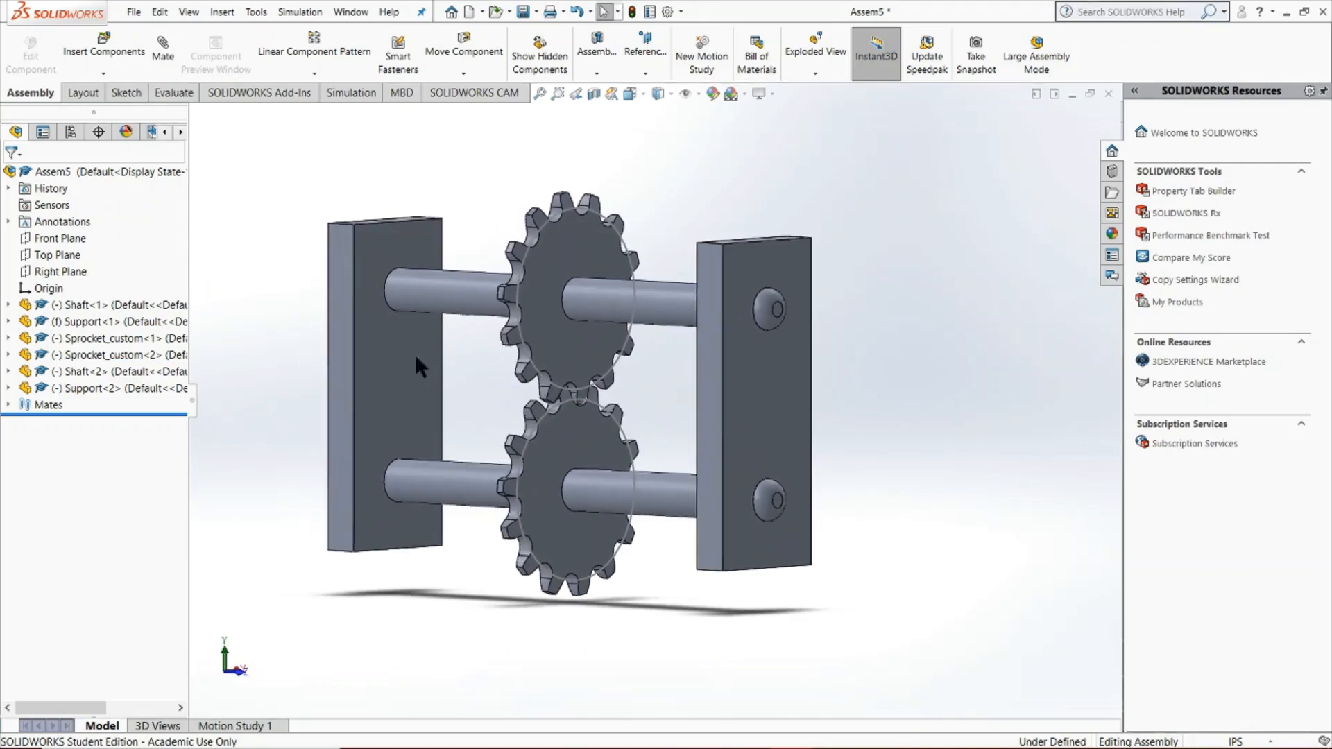
# Create a new drawing document with the standard A3 (ISO) sheet size and its sheet format displayed
pyautogui.click(133, 12)
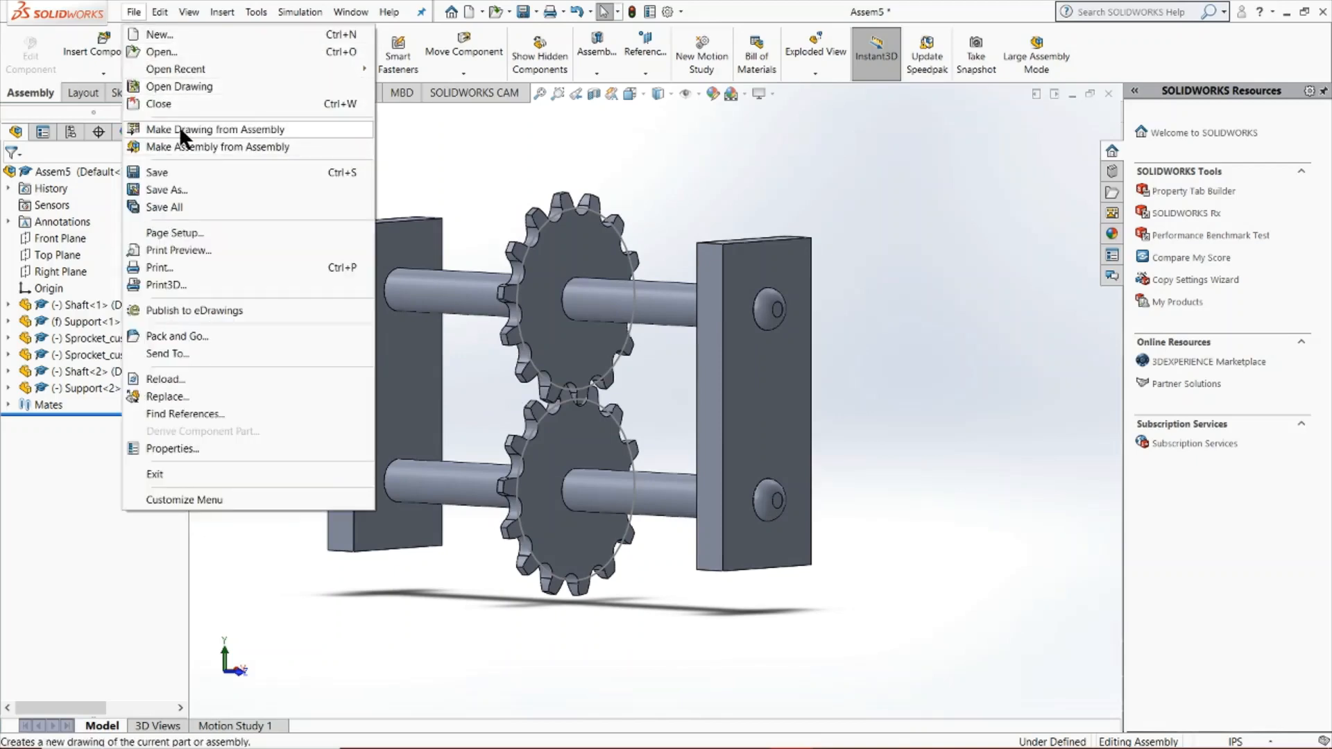
pyautogui.click(158, 35)
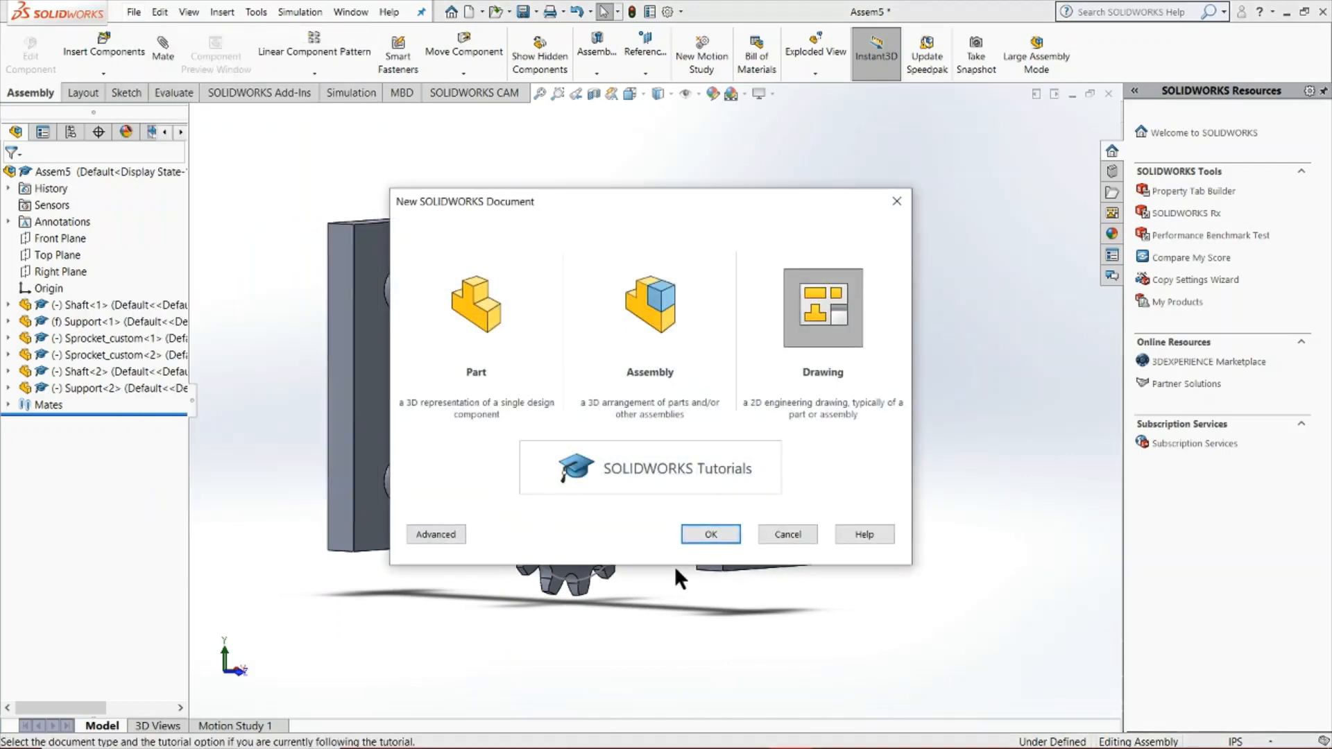
pyautogui.click(711, 535)
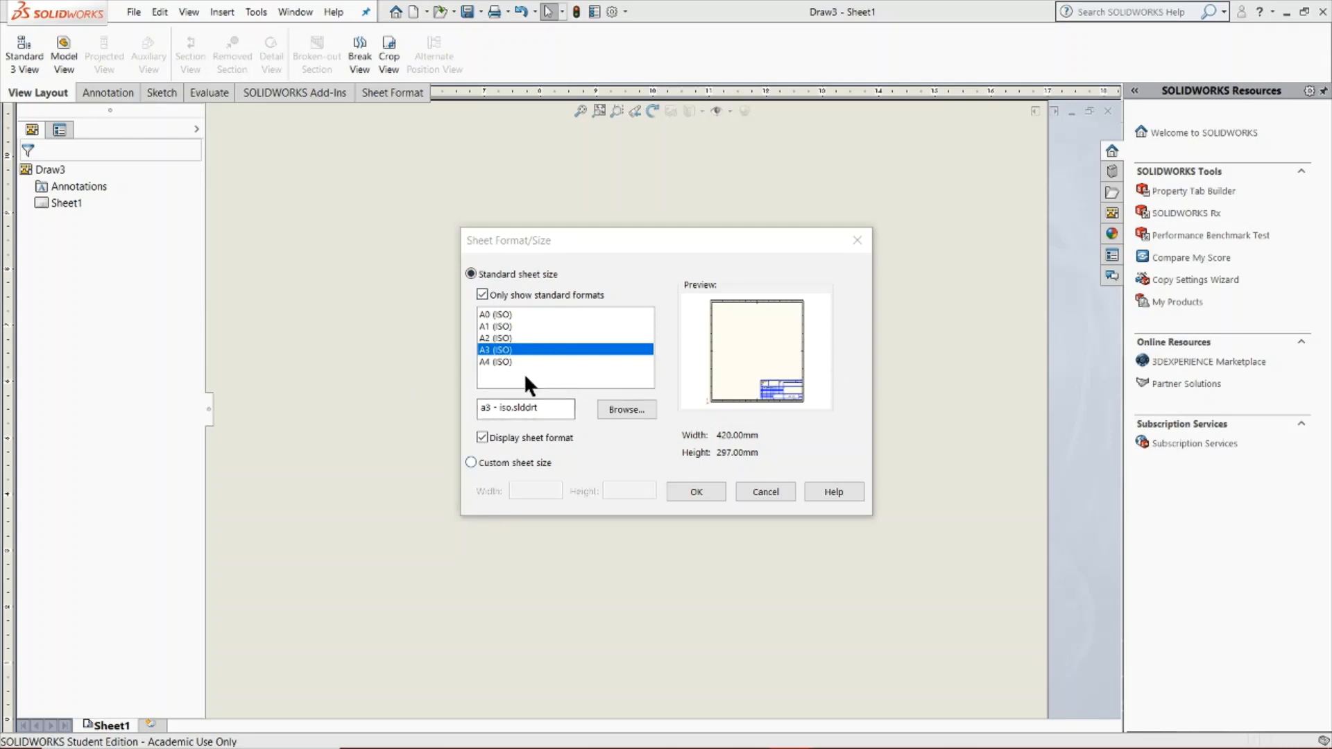
pyautogui.click(696, 491)
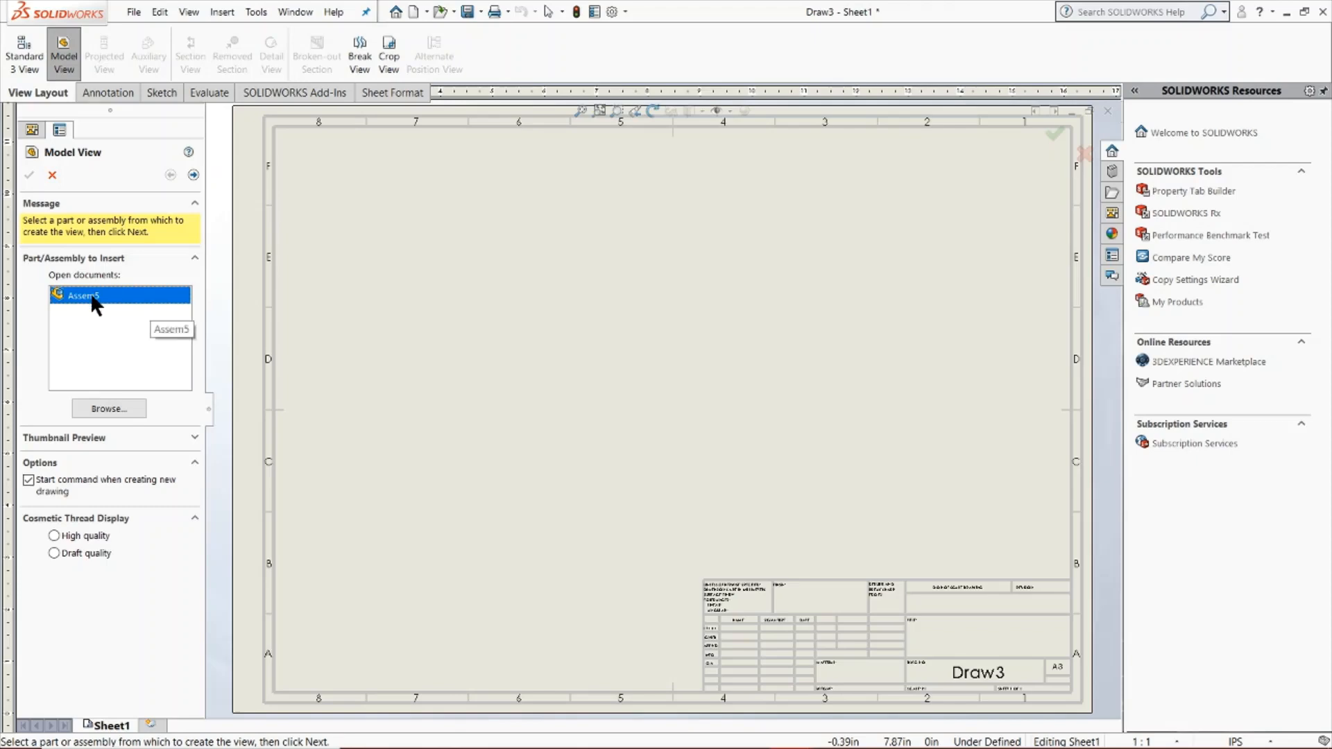
# Place a front model view of the Assem5 assembly in the upper-left area of the sheet, without any projected views
pyautogui.doubleClick(115, 297)
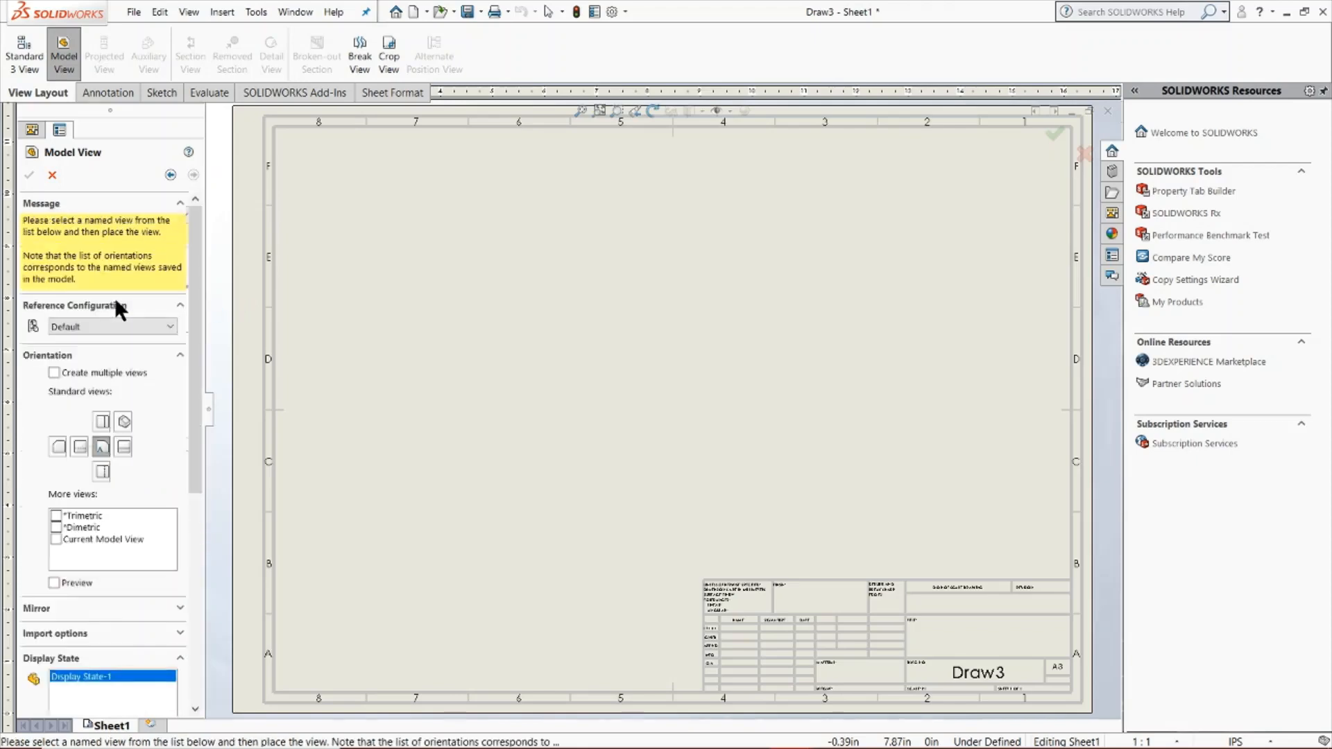
pyautogui.click(116, 304)
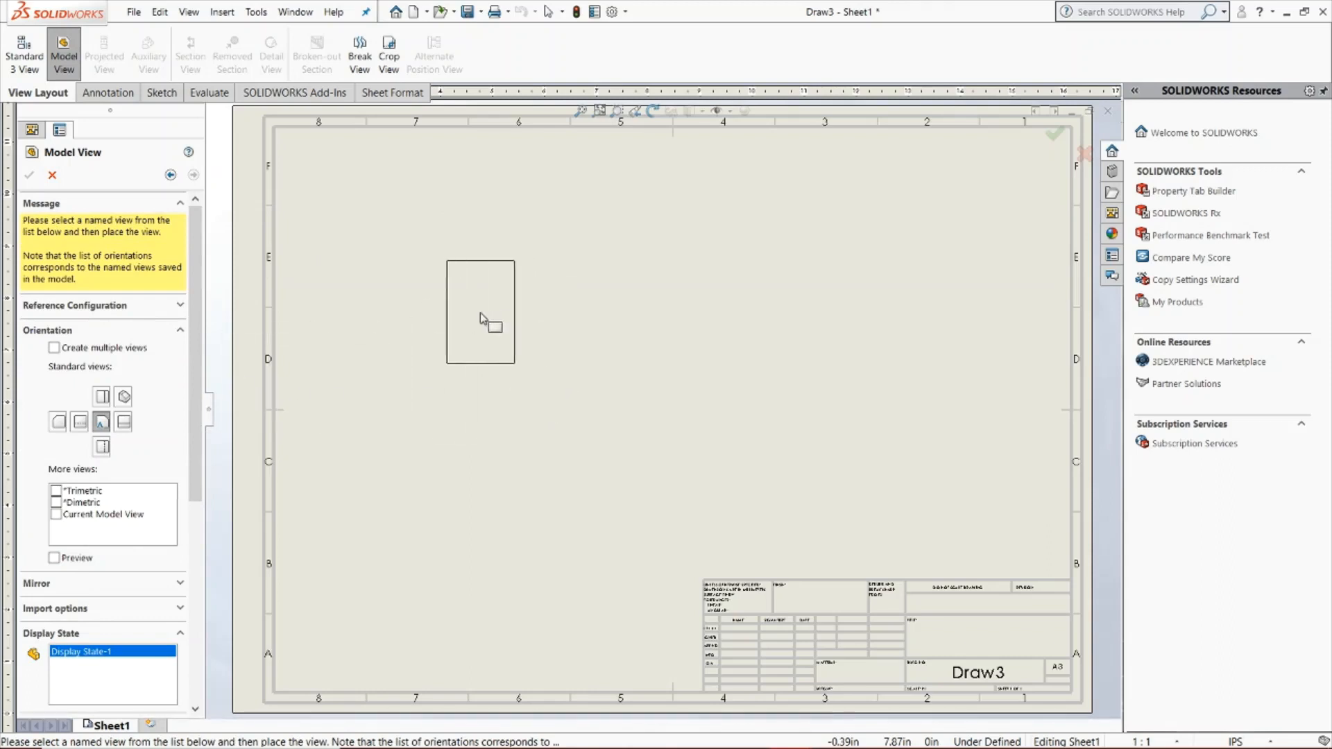
pyautogui.click(480, 316)
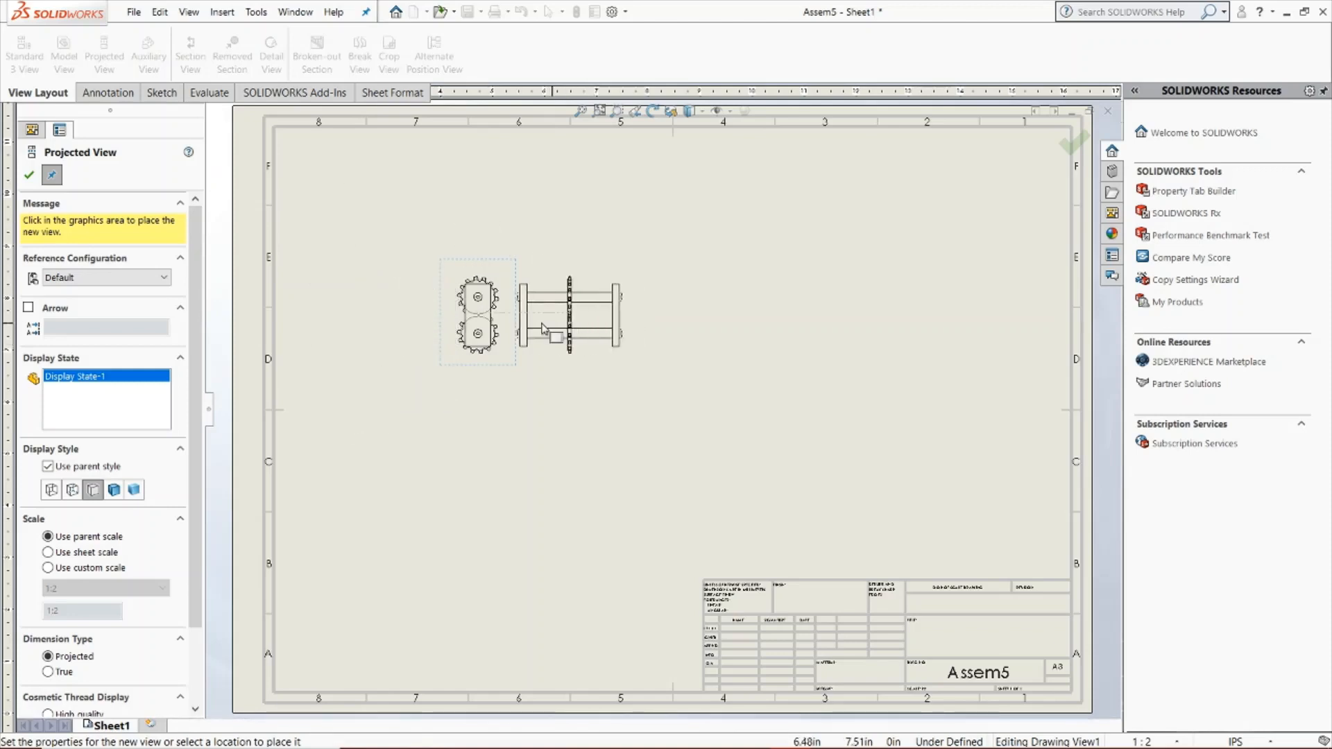
pyautogui.click(595, 321)
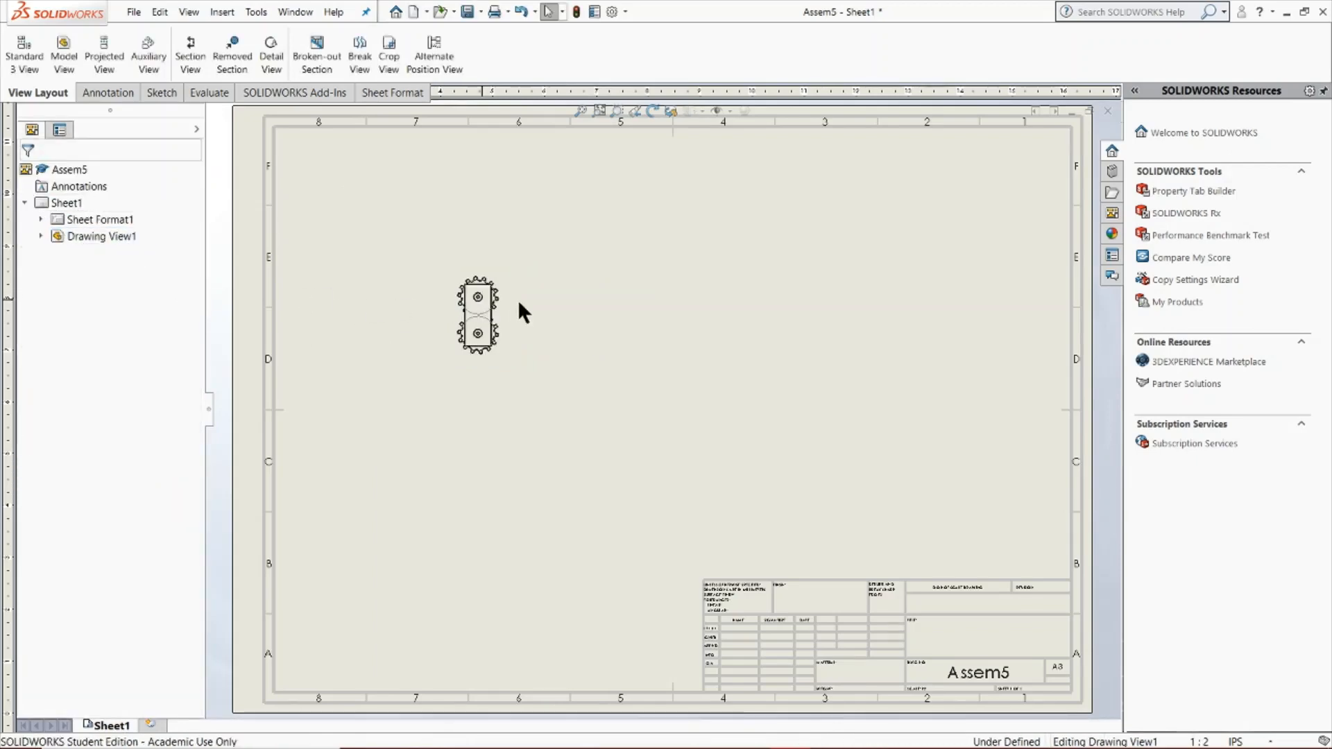
# Delete the front view of the assembly from the sheet and confirm the deletion
pyautogui.click(479, 297)
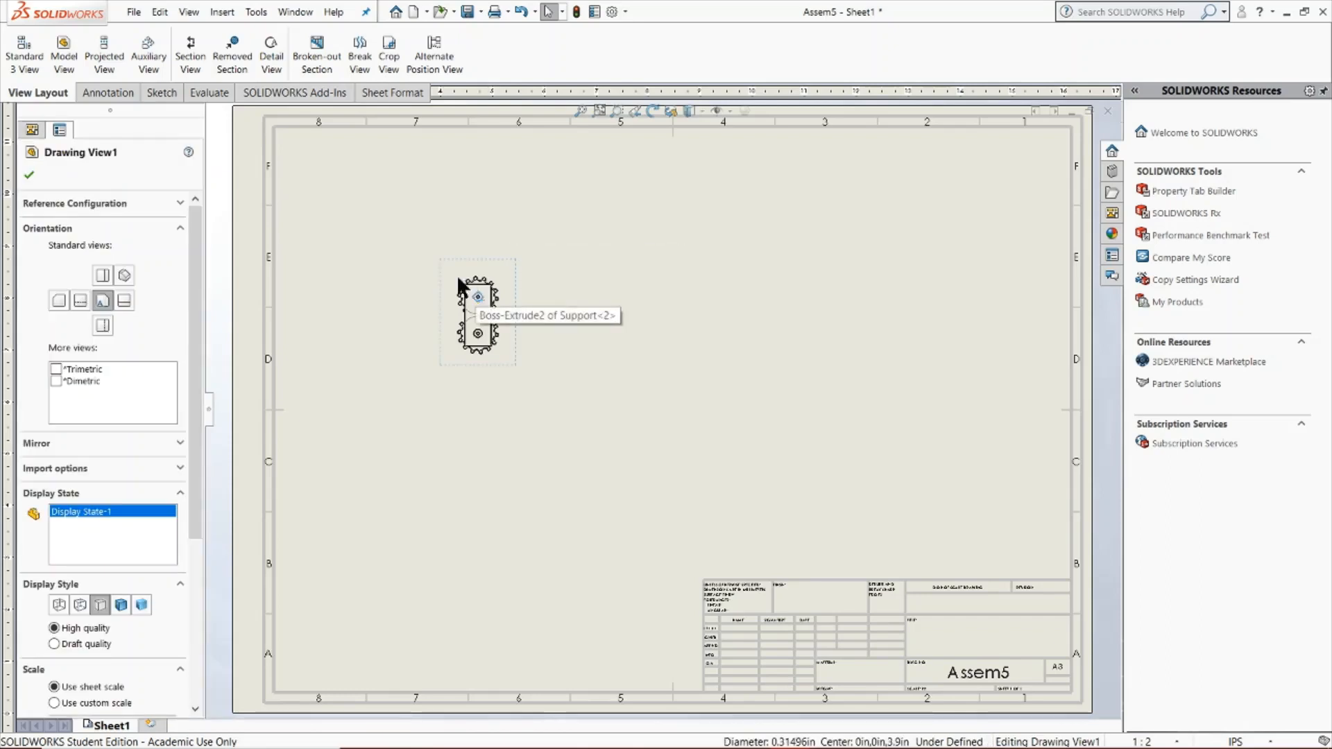
pyautogui.press('Delete')
pyautogui.click(770, 321)
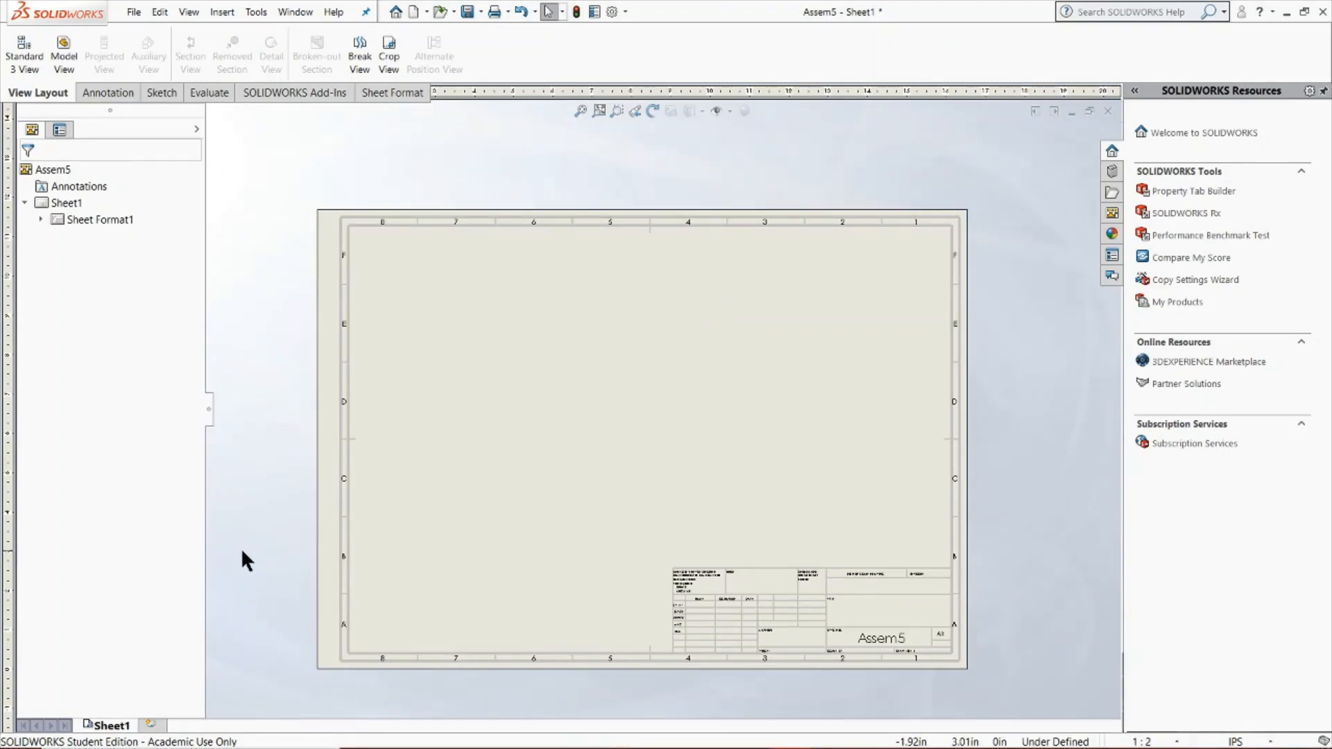
# Set the sheet scale to 1:1 in the sheet properties, review the zone parameters and apply the changes
pyautogui.scroll(-2, 782, 687)
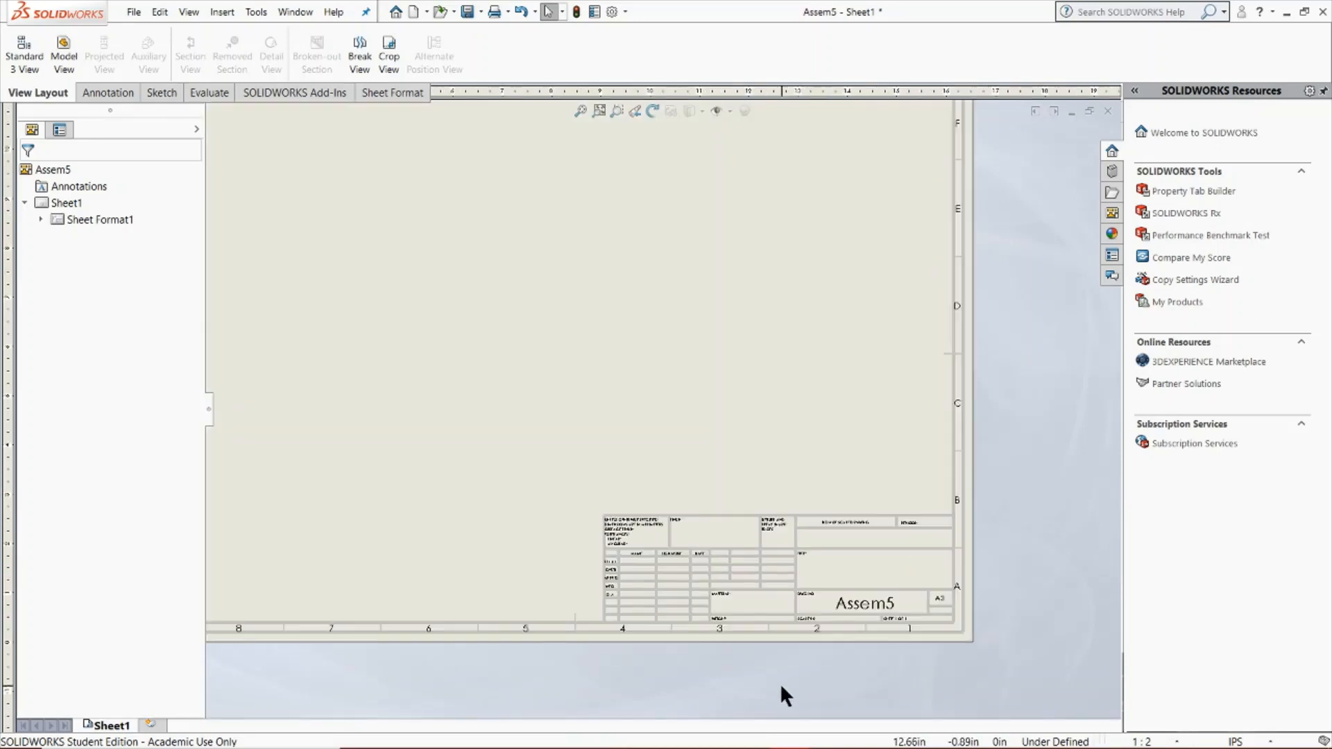
pyautogui.rightClick(771, 332)
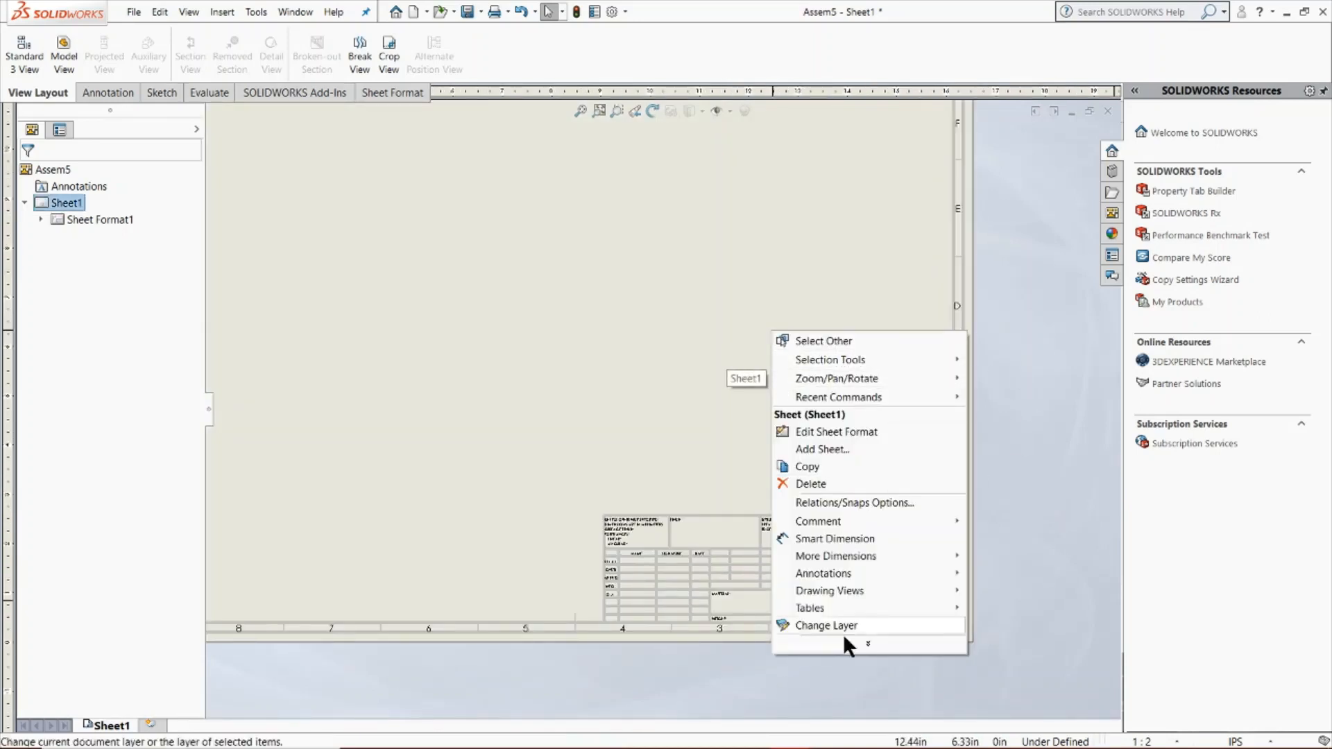
pyautogui.click(871, 644)
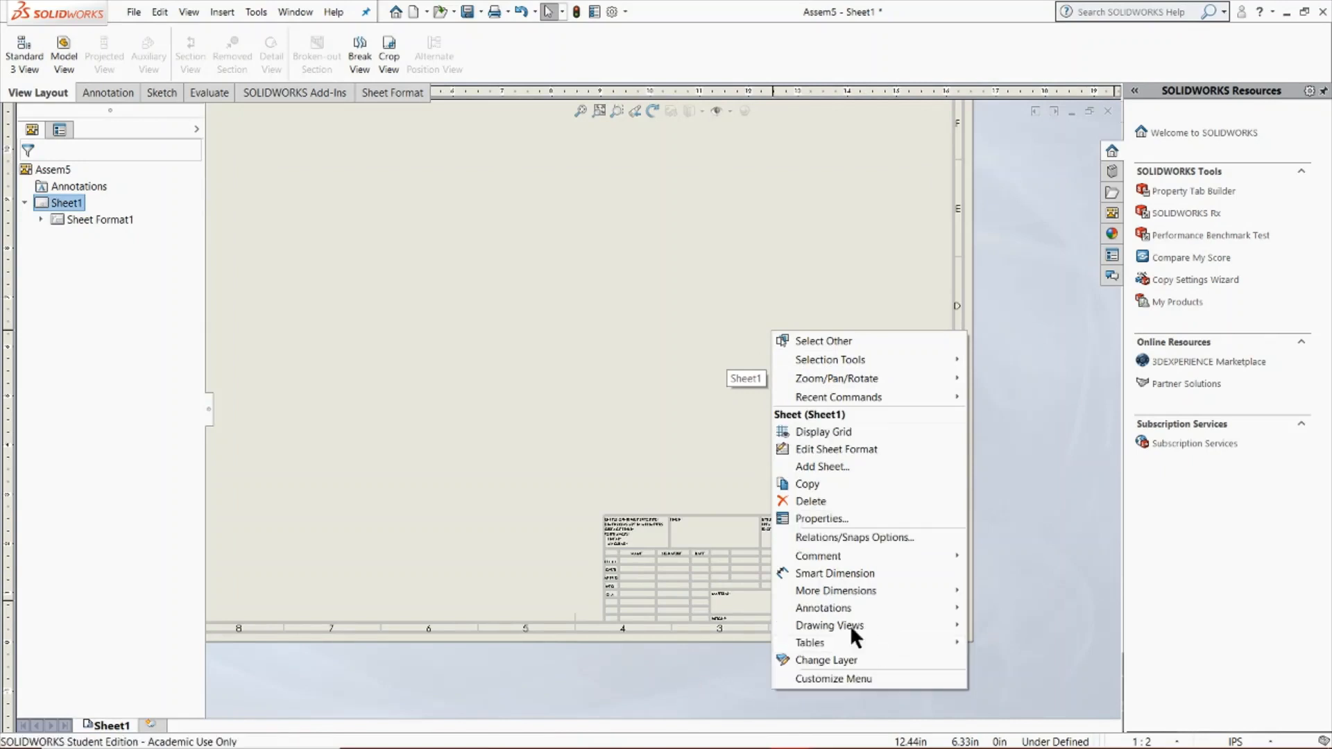
pyautogui.click(816, 520)
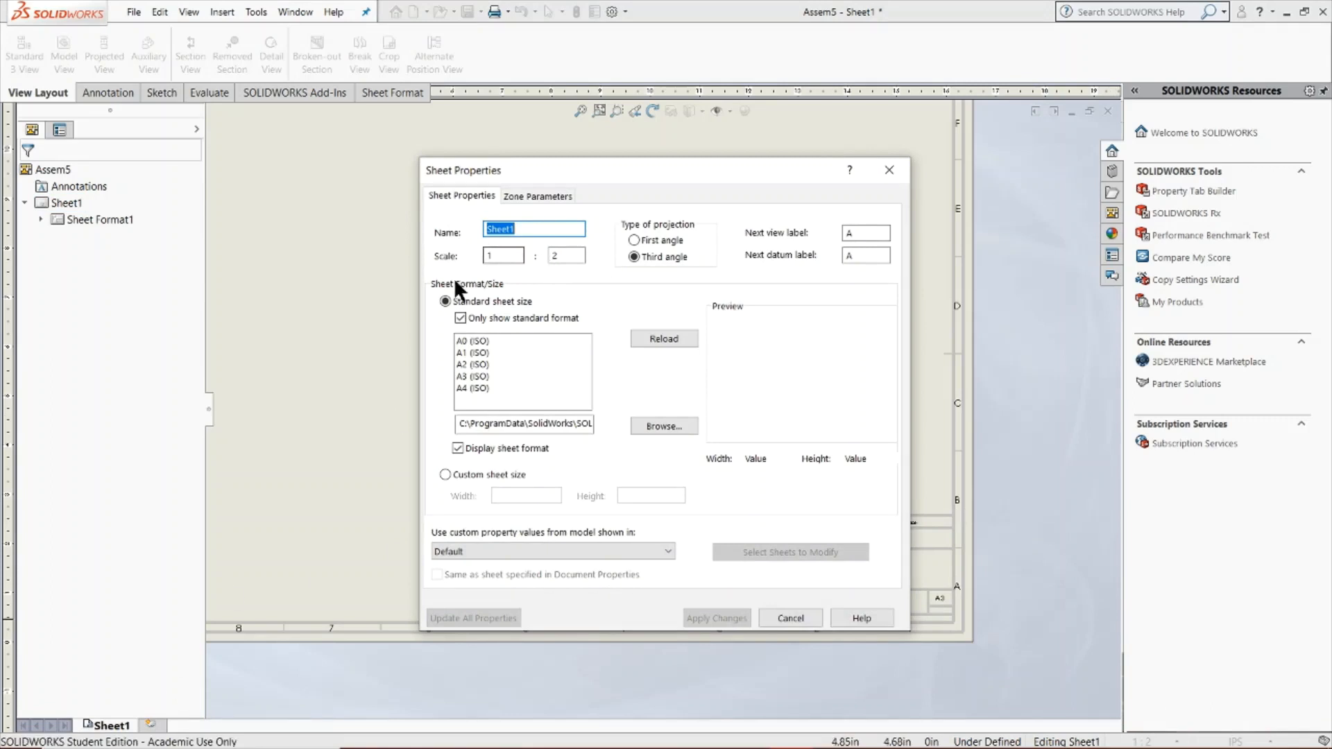
pyautogui.doubleClick(568, 256)
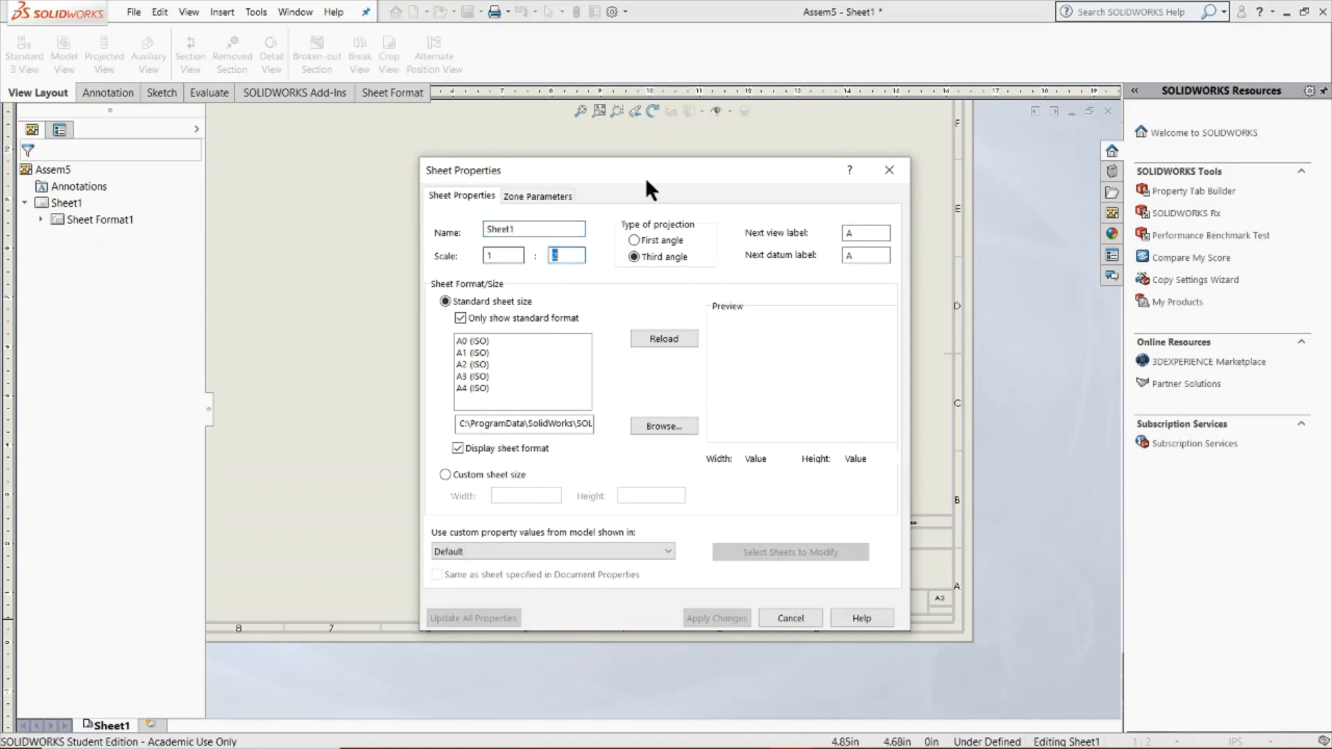
pyautogui.write('1')
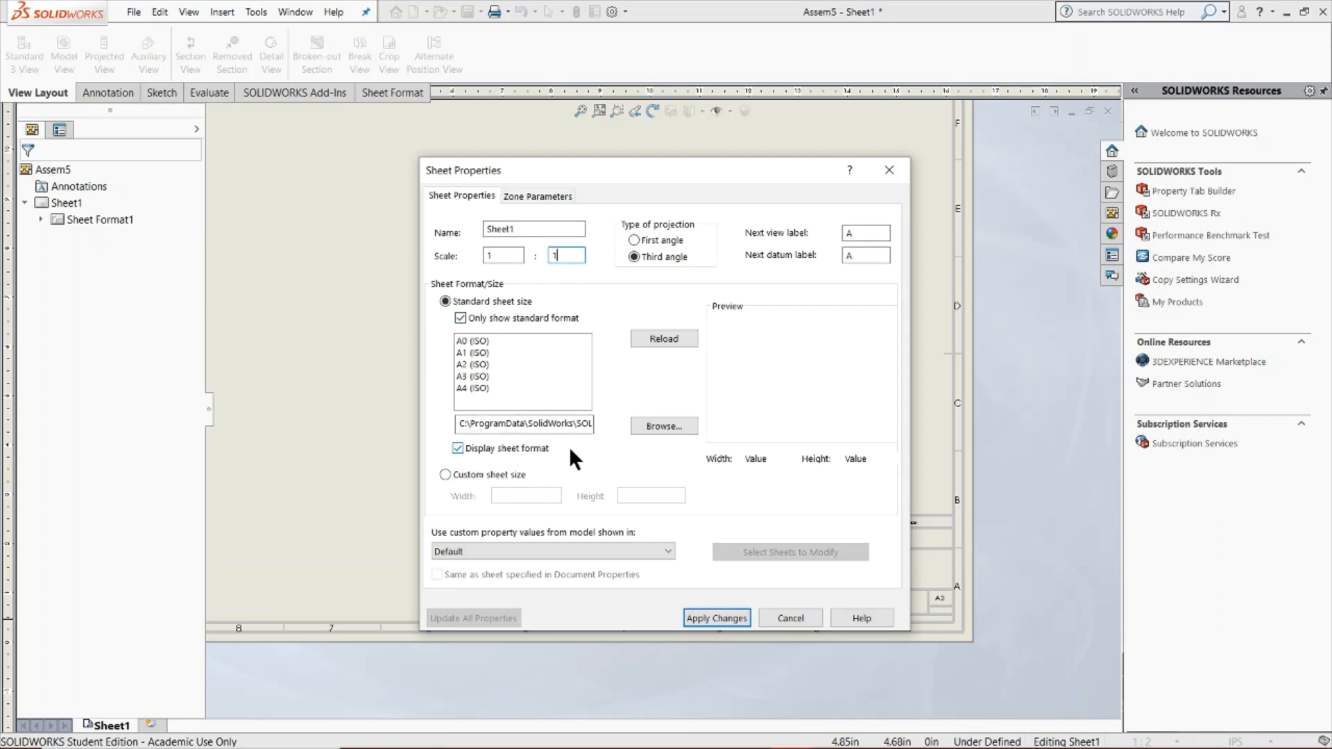
pyautogui.click(534, 195)
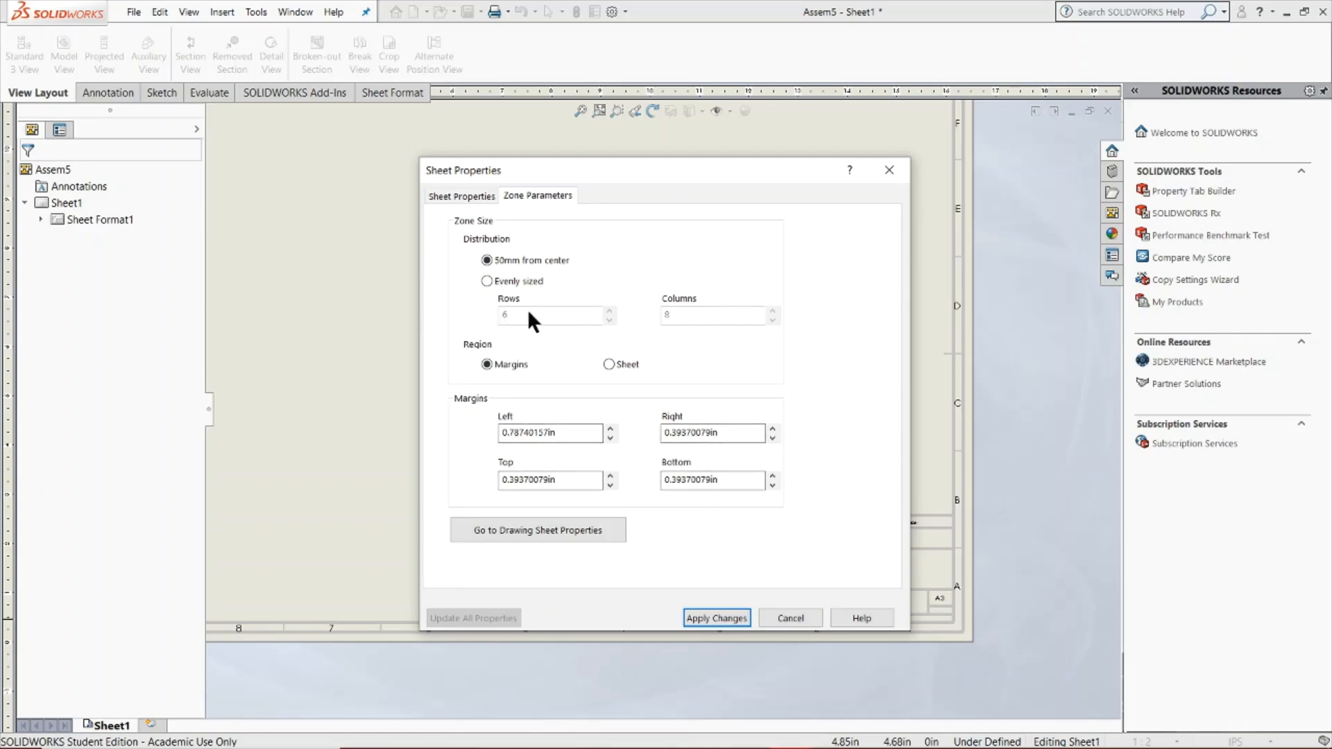
pyautogui.click(470, 200)
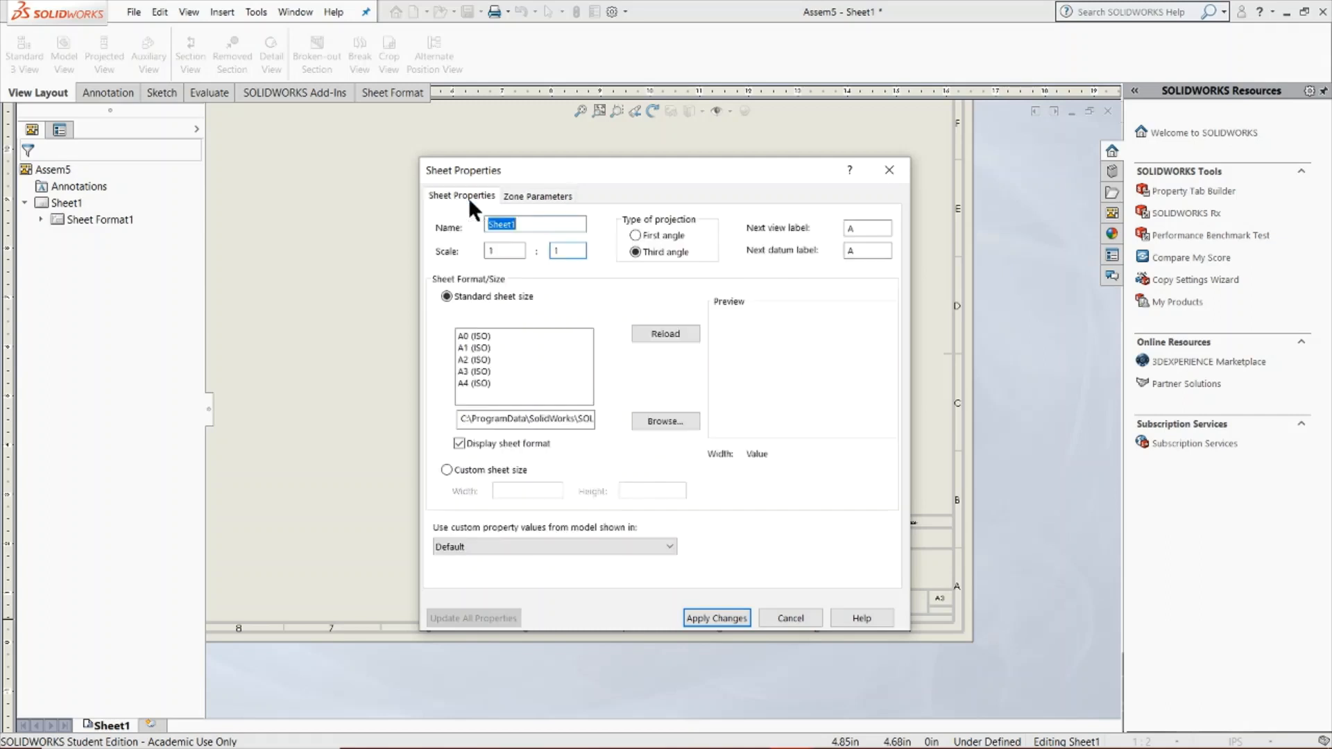
pyautogui.click(704, 614)
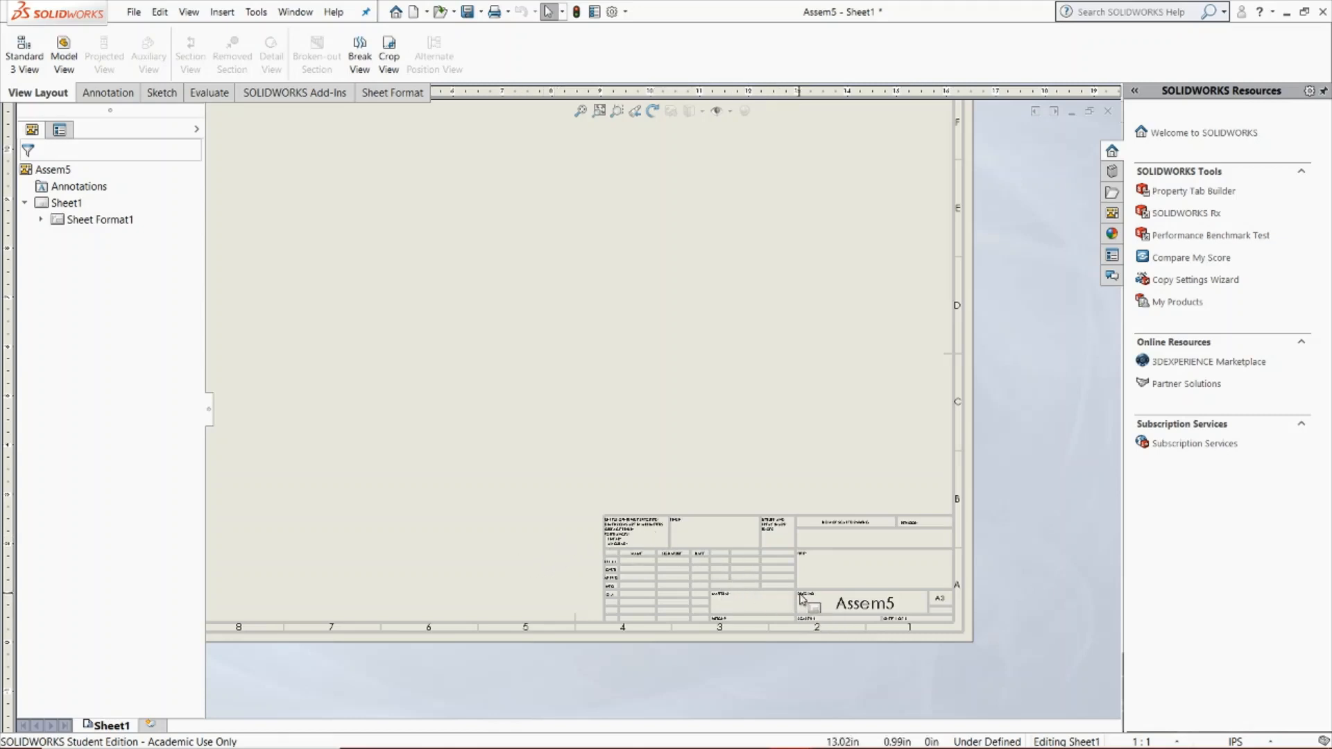
# Edit the sheet format, replace the title block's drawing number text with "I Love CAD", and return to the sheet
pyautogui.scroll(-5, 803, 600)
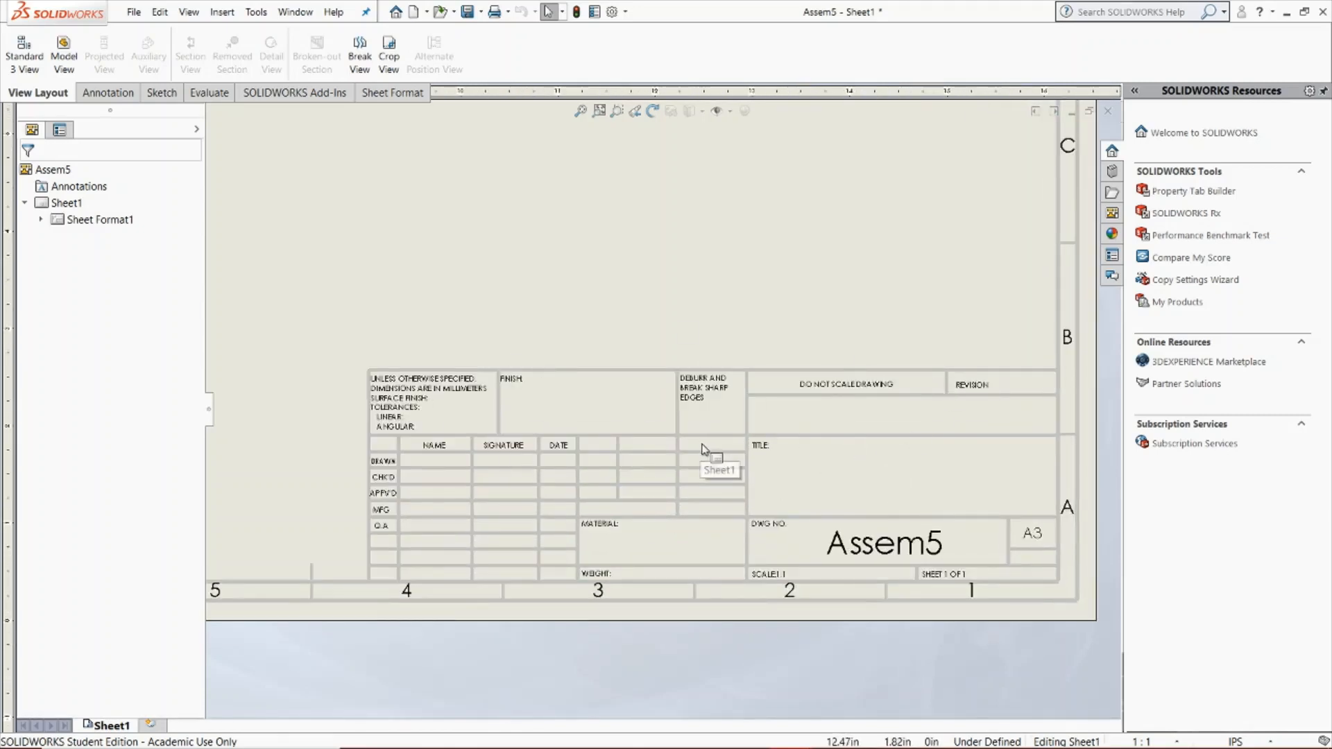
pyautogui.rightClick(736, 422)
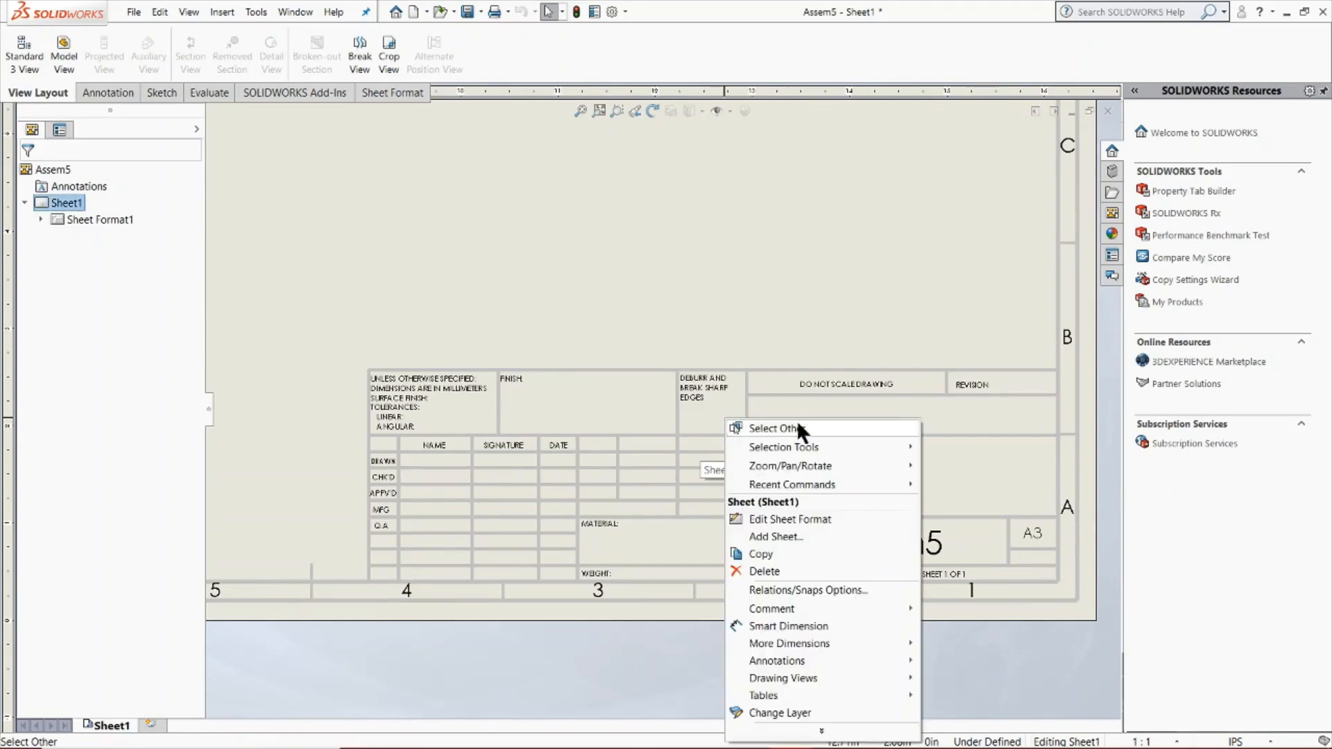
pyautogui.click(777, 521)
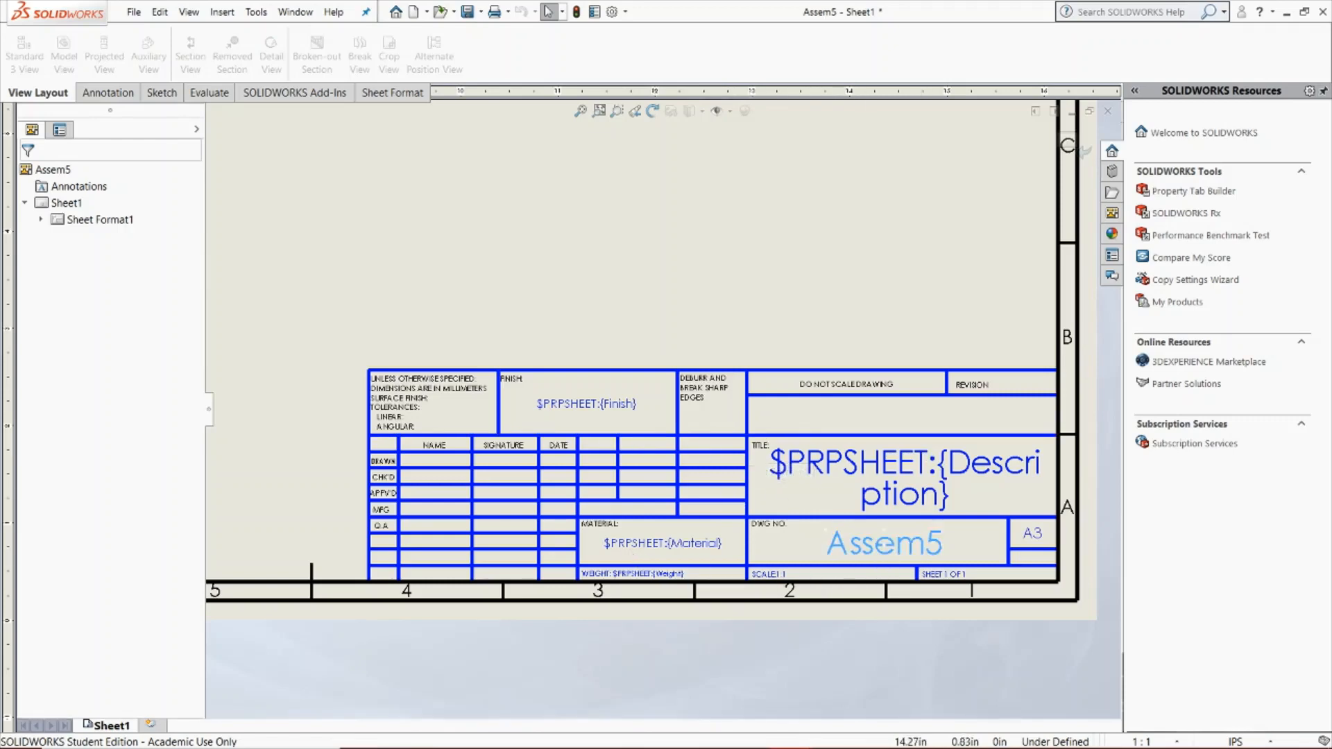
pyautogui.click(871, 522)
pyautogui.doubleClick(871, 519)
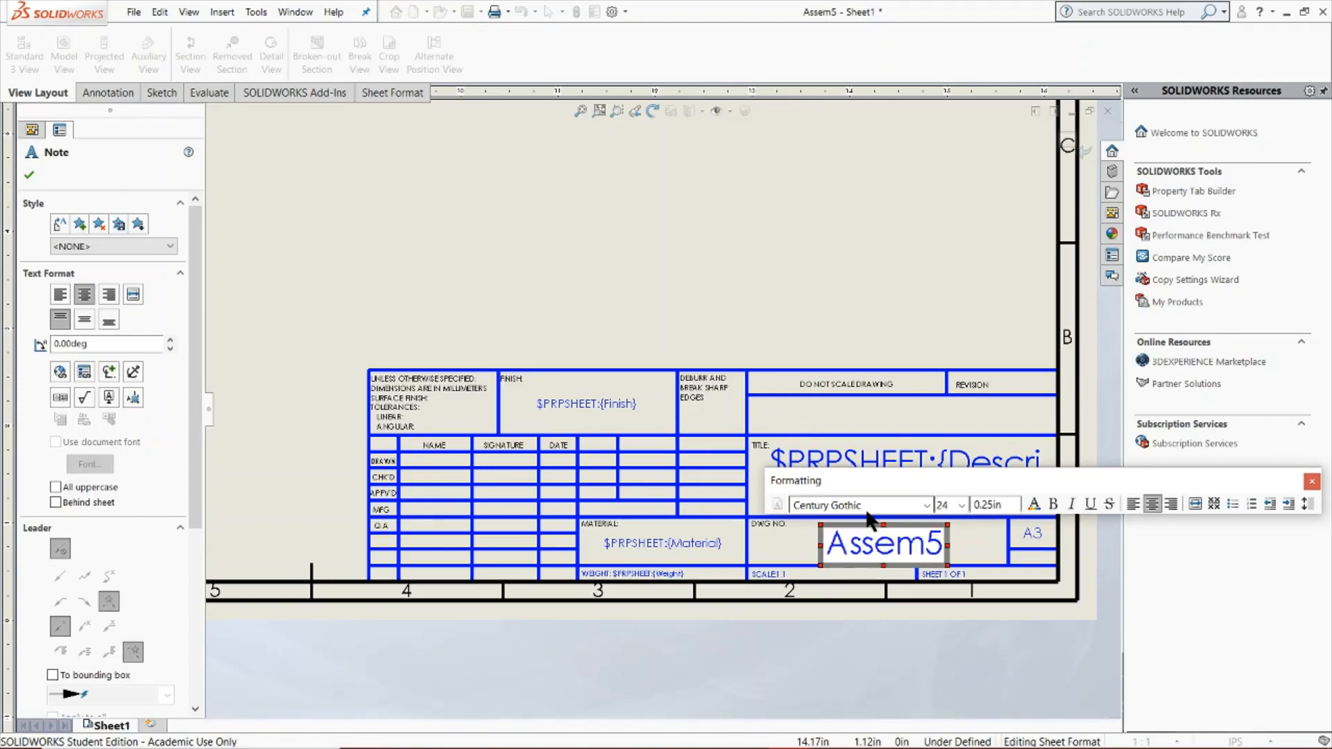
pyautogui.write('I Love CAD')
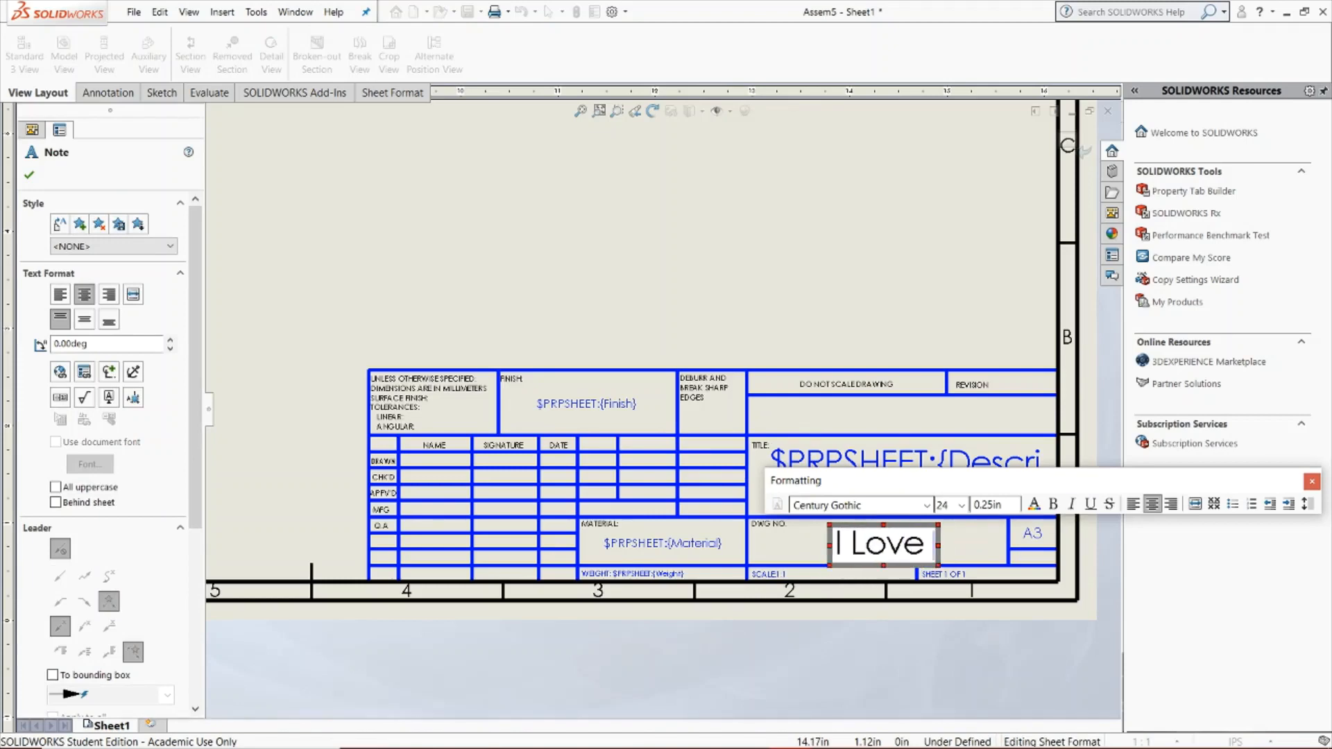
pyautogui.click(1312, 482)
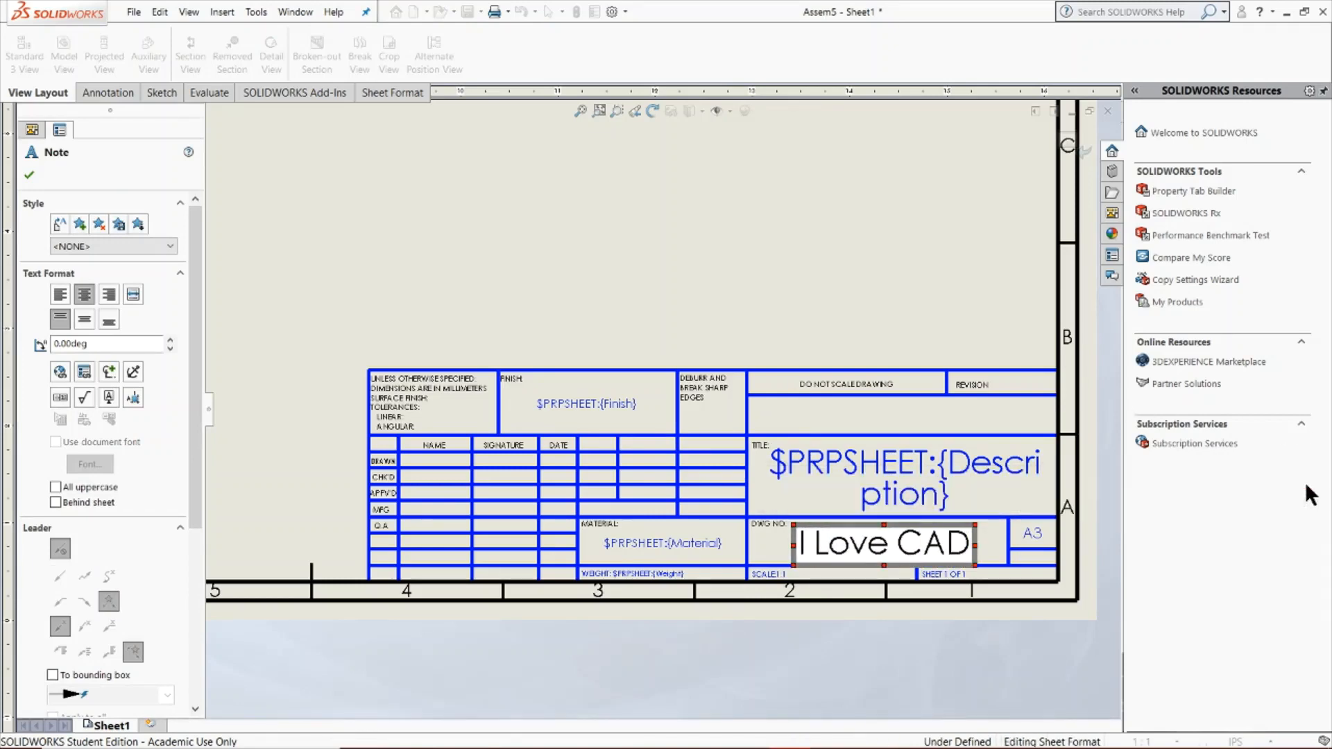
pyautogui.click(29, 175)
pyautogui.scroll(5, 694, 541)
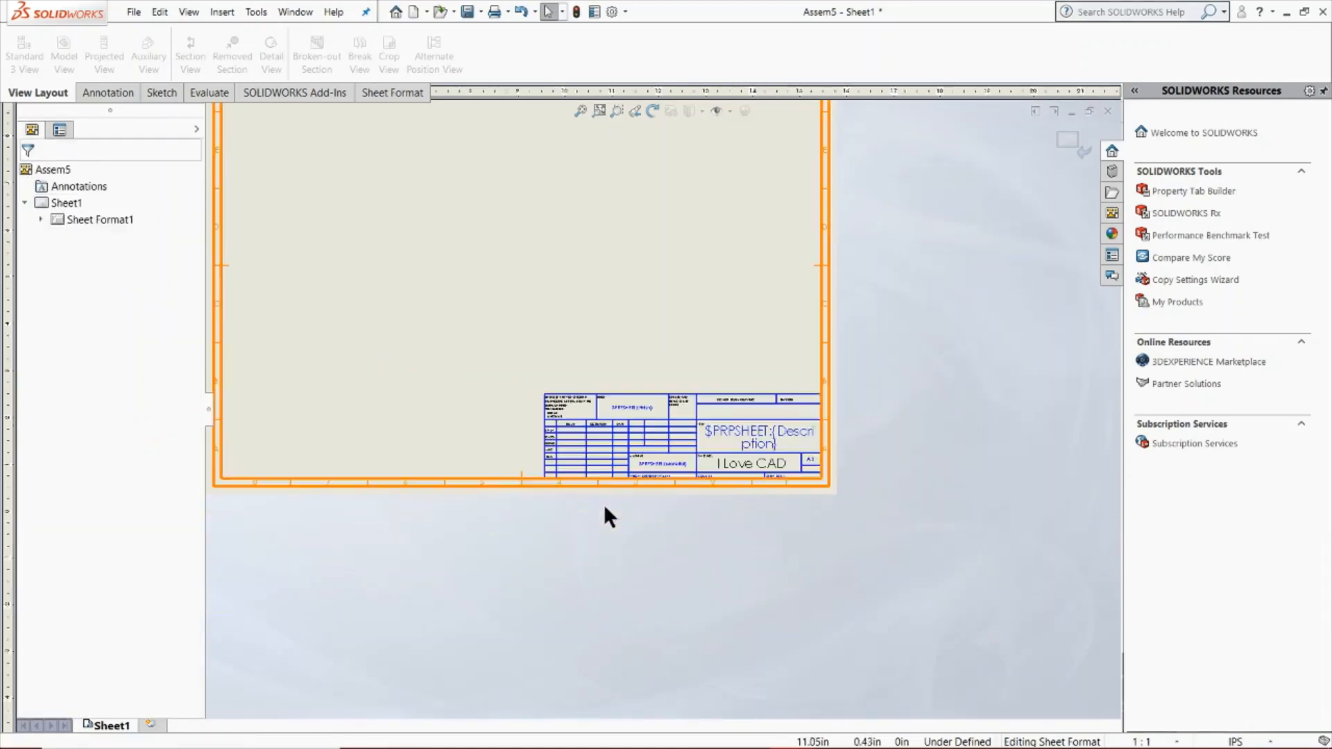
pyautogui.click(1076, 139)
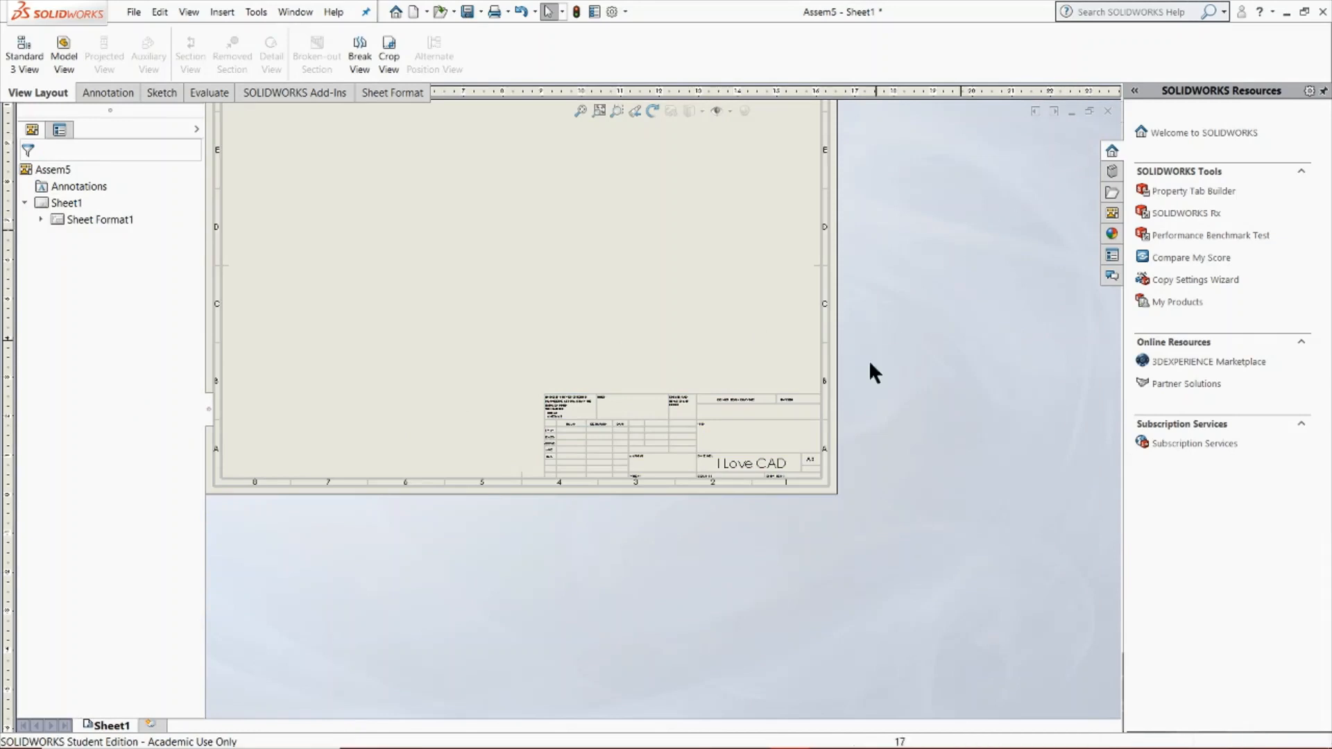
# Insert the standard three views of the Assem5 assembly onto the drawing sheet
pyautogui.scroll(3, 802, 591)
pyautogui.scroll(-2, 560, 282)
pyautogui.scroll(-1, 577, 277)
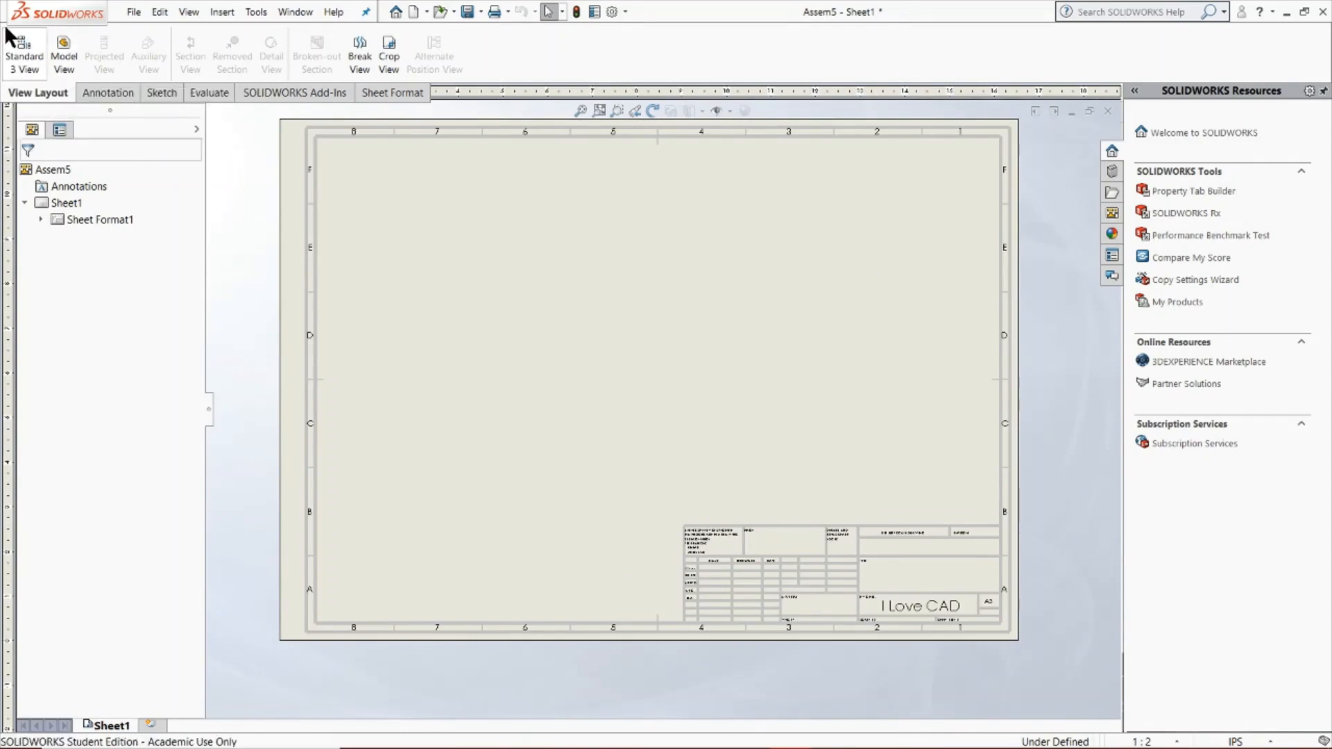
pyautogui.click(22, 52)
pyautogui.doubleClick(83, 248)
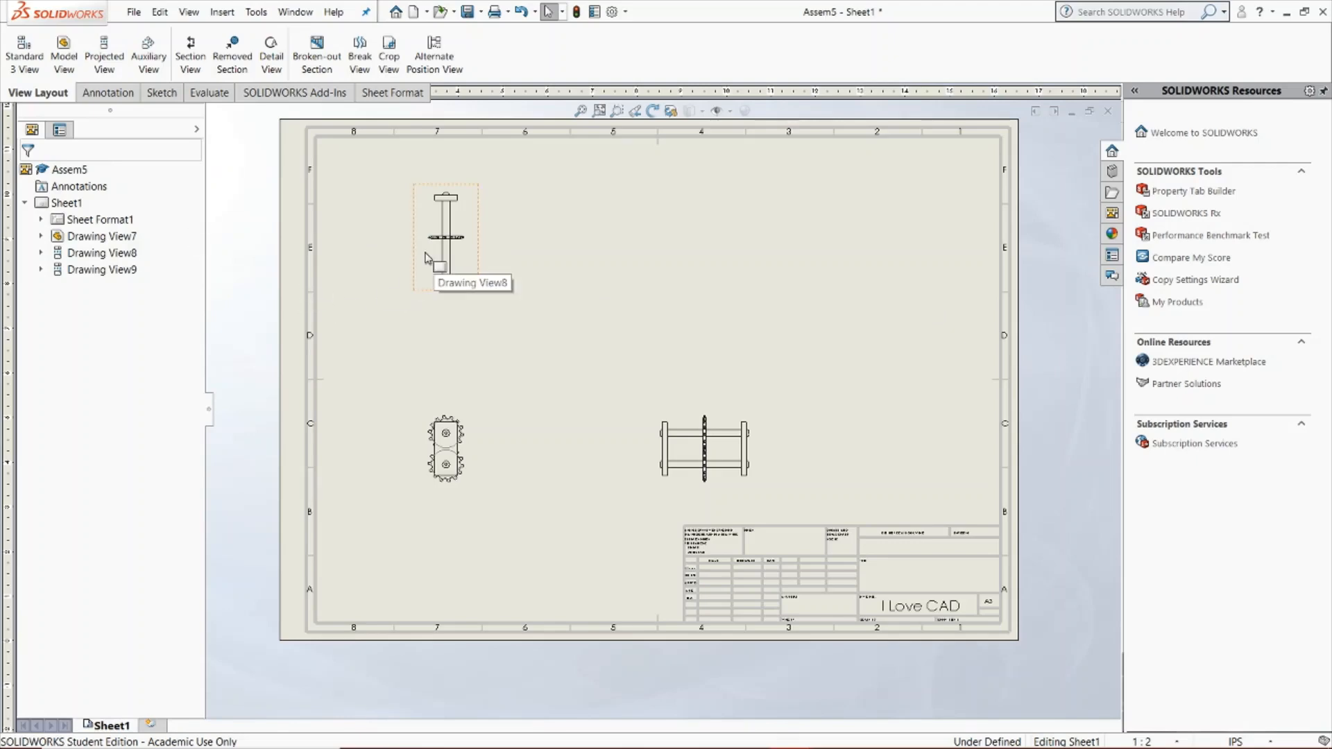
# Give the top view of the assembly its own custom scale of 1:1
pyautogui.click(427, 258)
pyautogui.rightClick(514, 226)
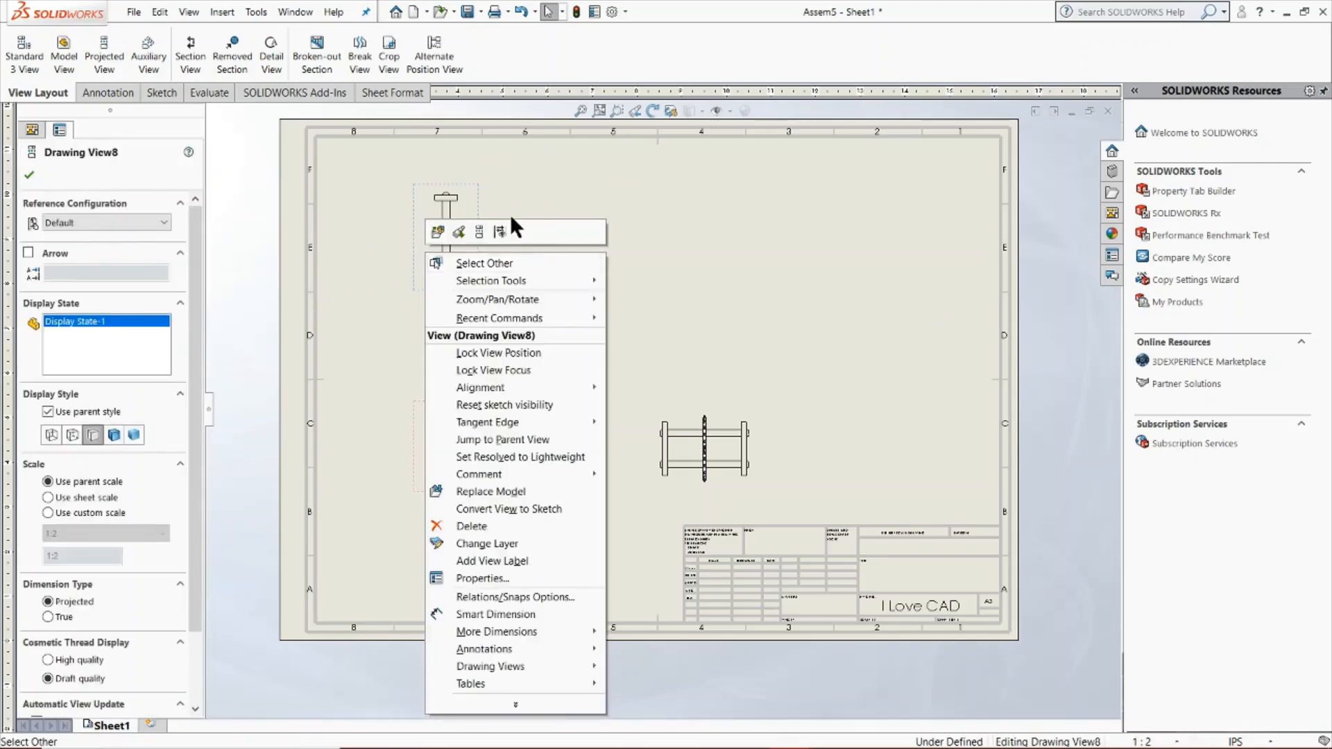
pyautogui.click(273, 356)
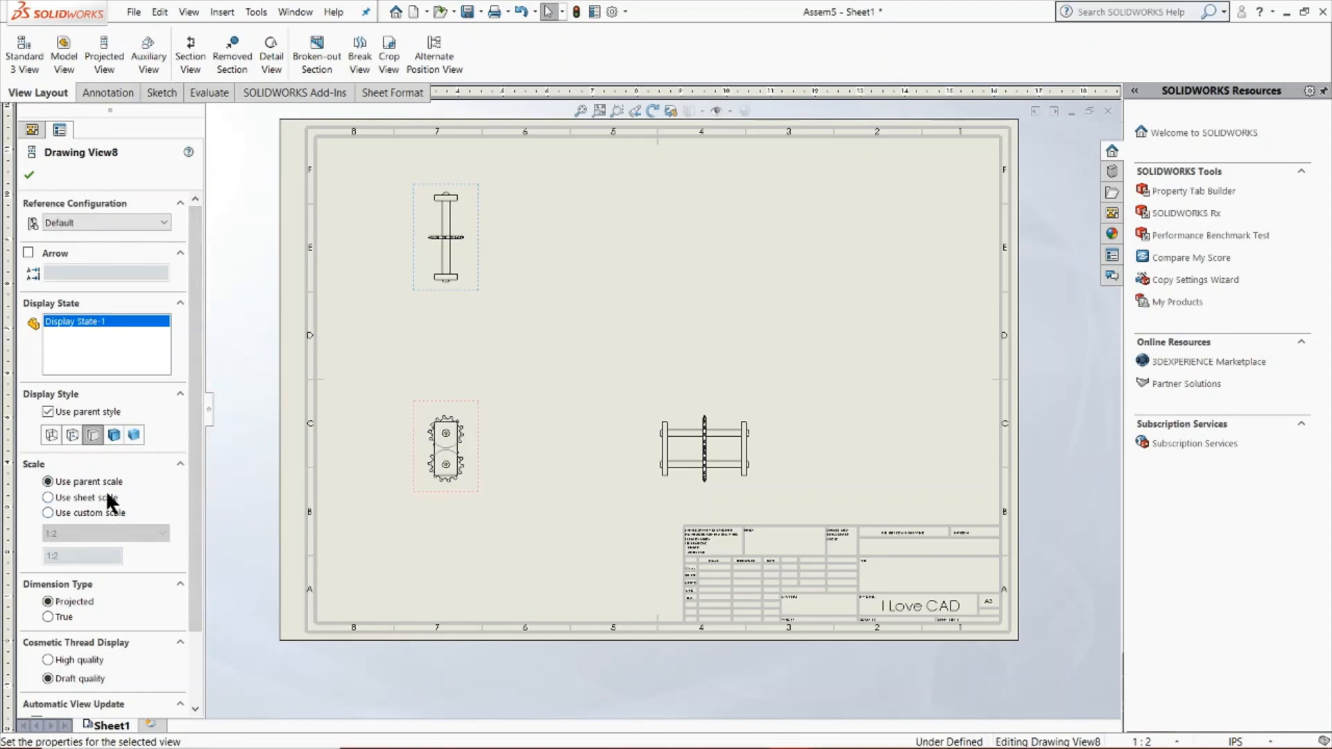
pyautogui.click(66, 513)
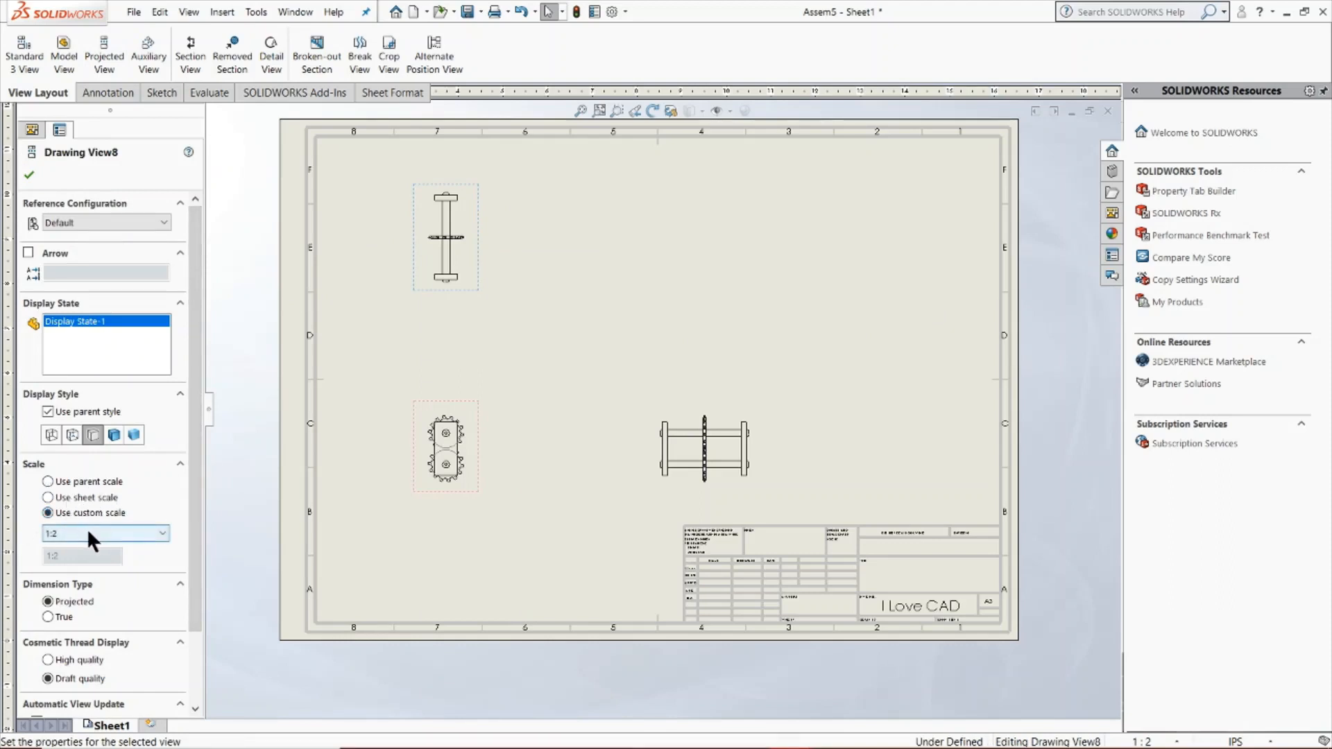
pyautogui.click(76, 531)
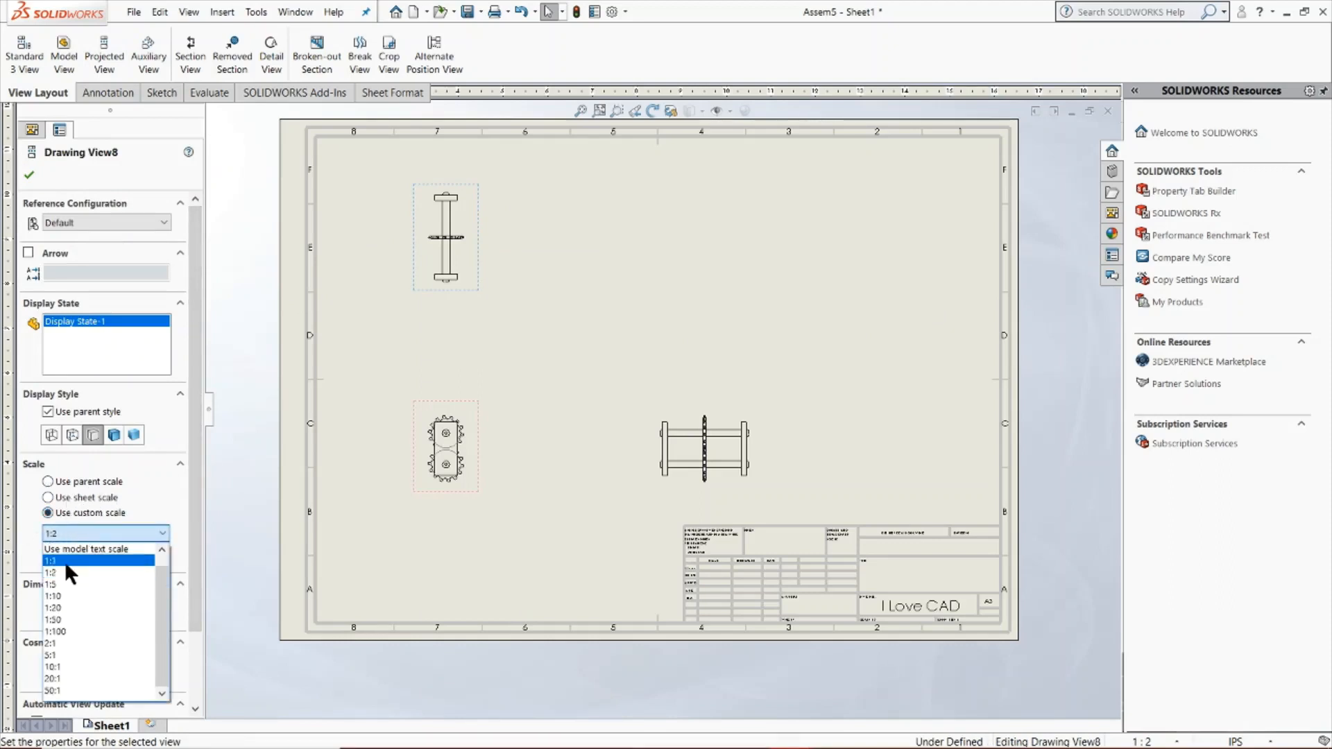
pyautogui.click(65, 561)
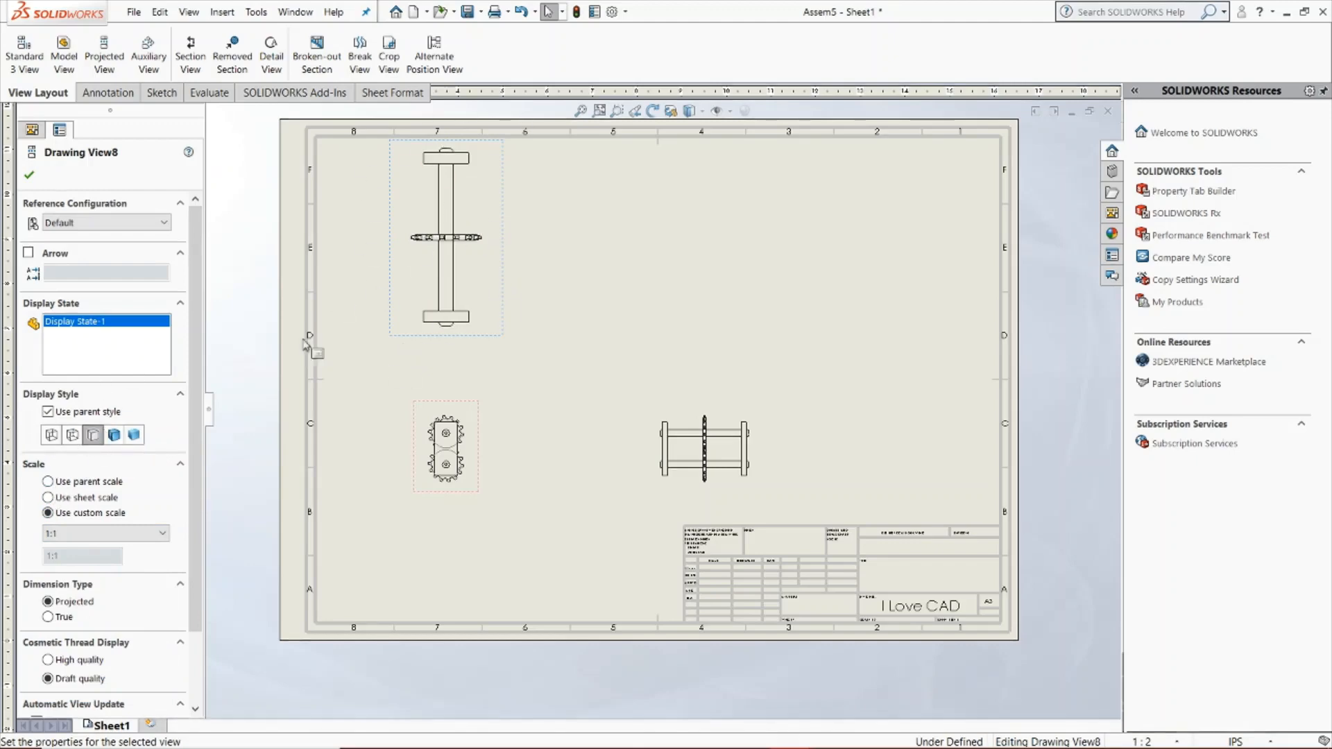
# Compare shaded and hidden-line display styles on the top view, and finish with Hidden Lines Visible
pyautogui.click(116, 437)
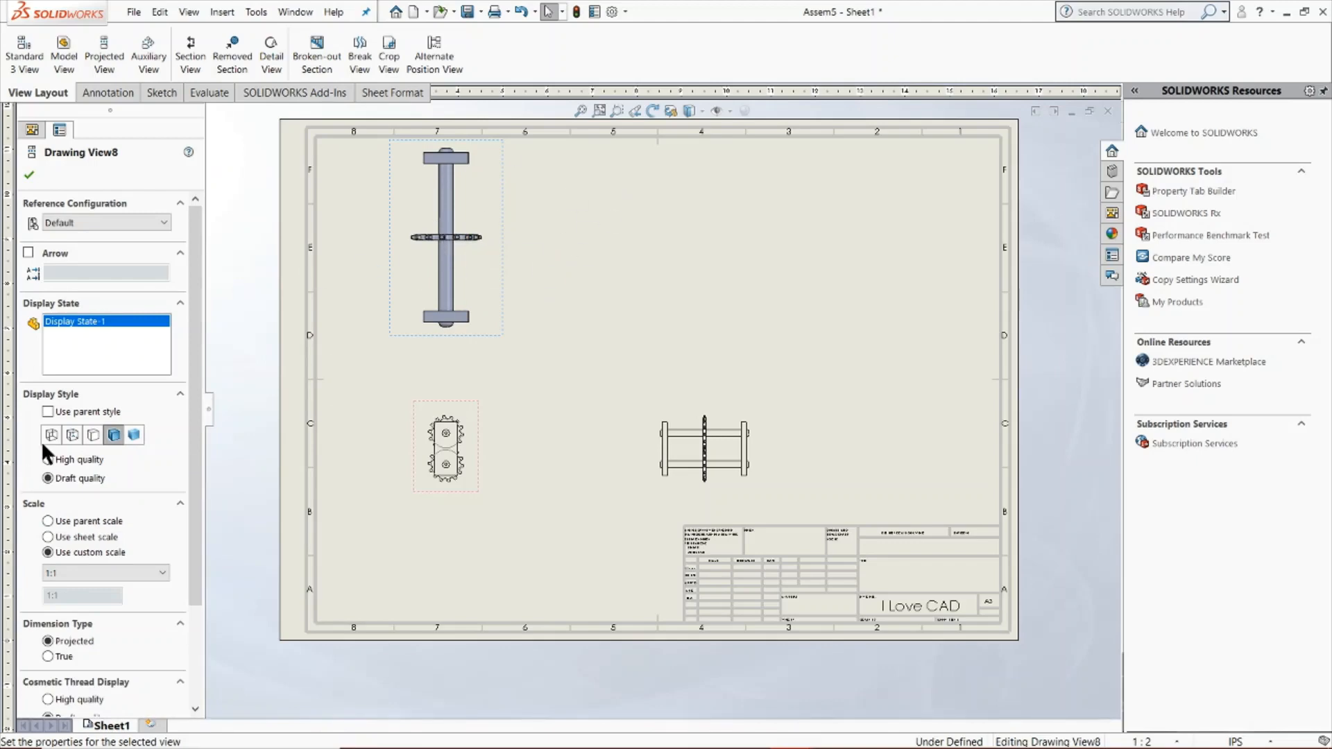
pyautogui.click(73, 435)
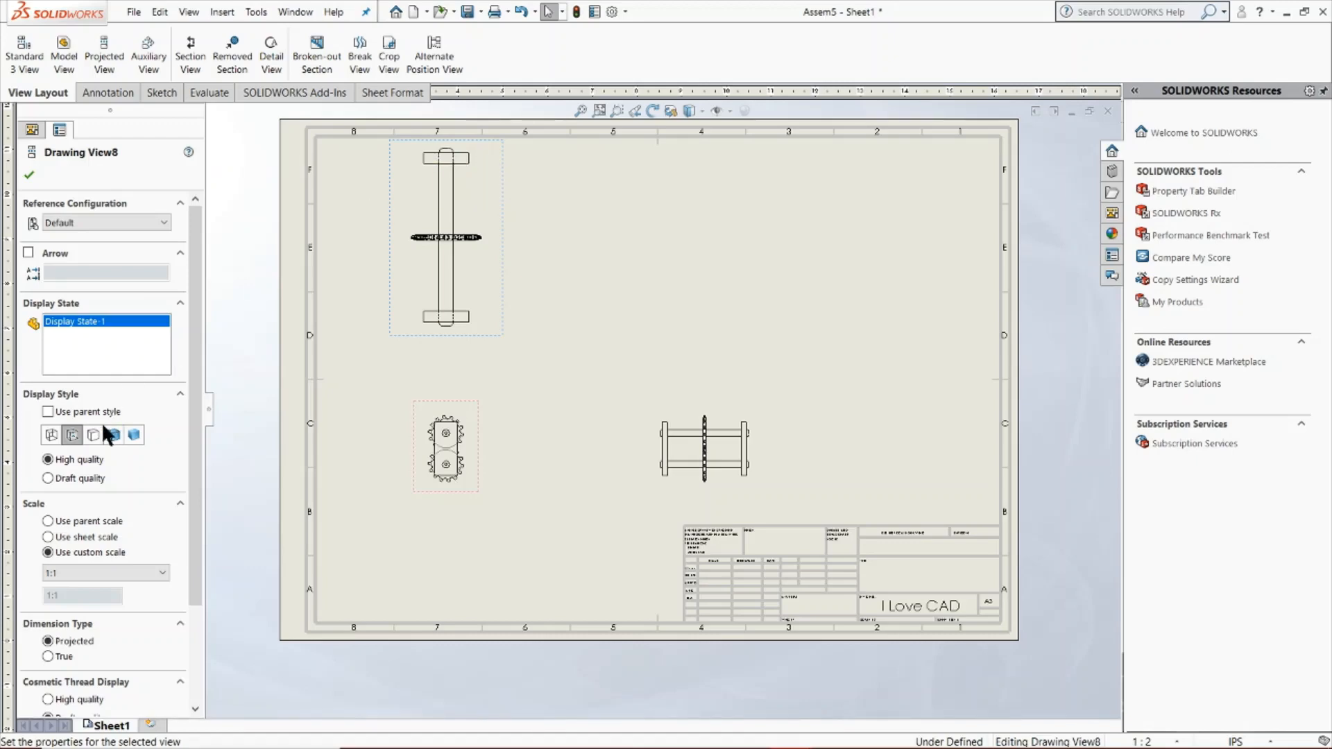
pyautogui.click(95, 433)
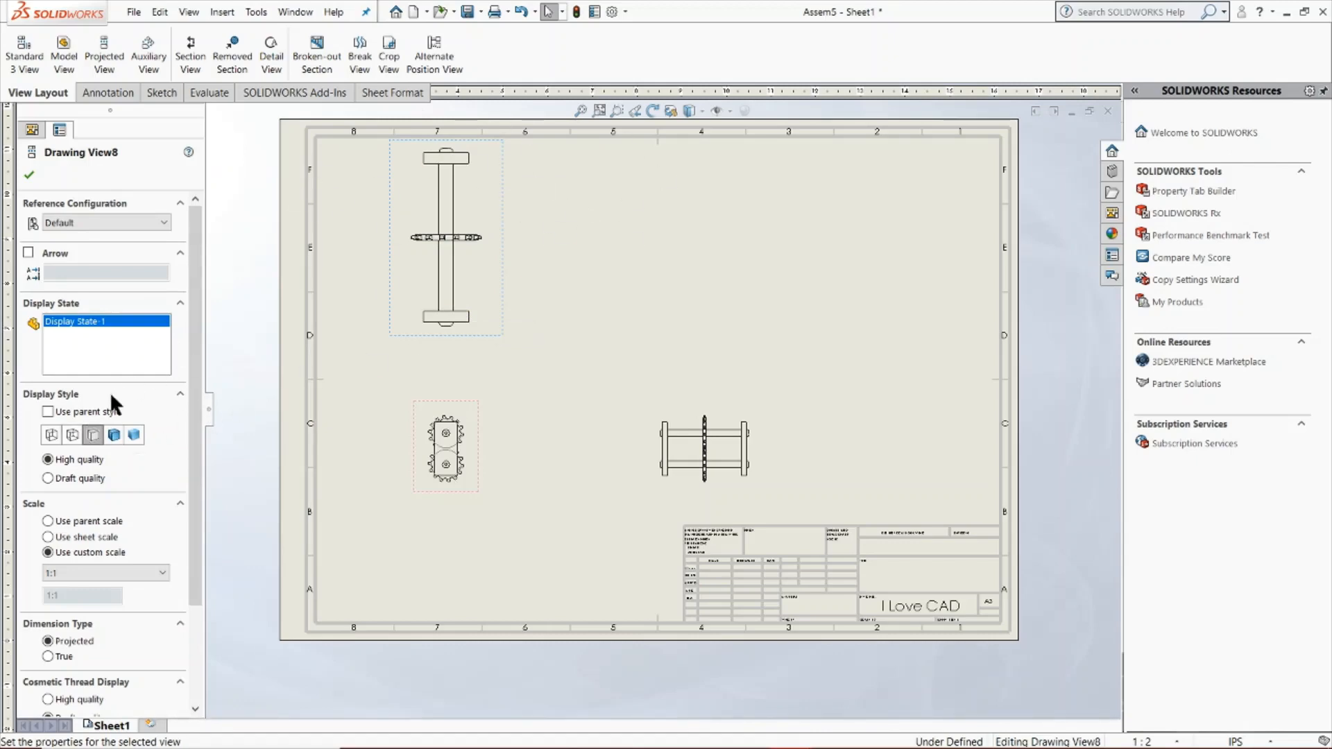
pyautogui.click(73, 436)
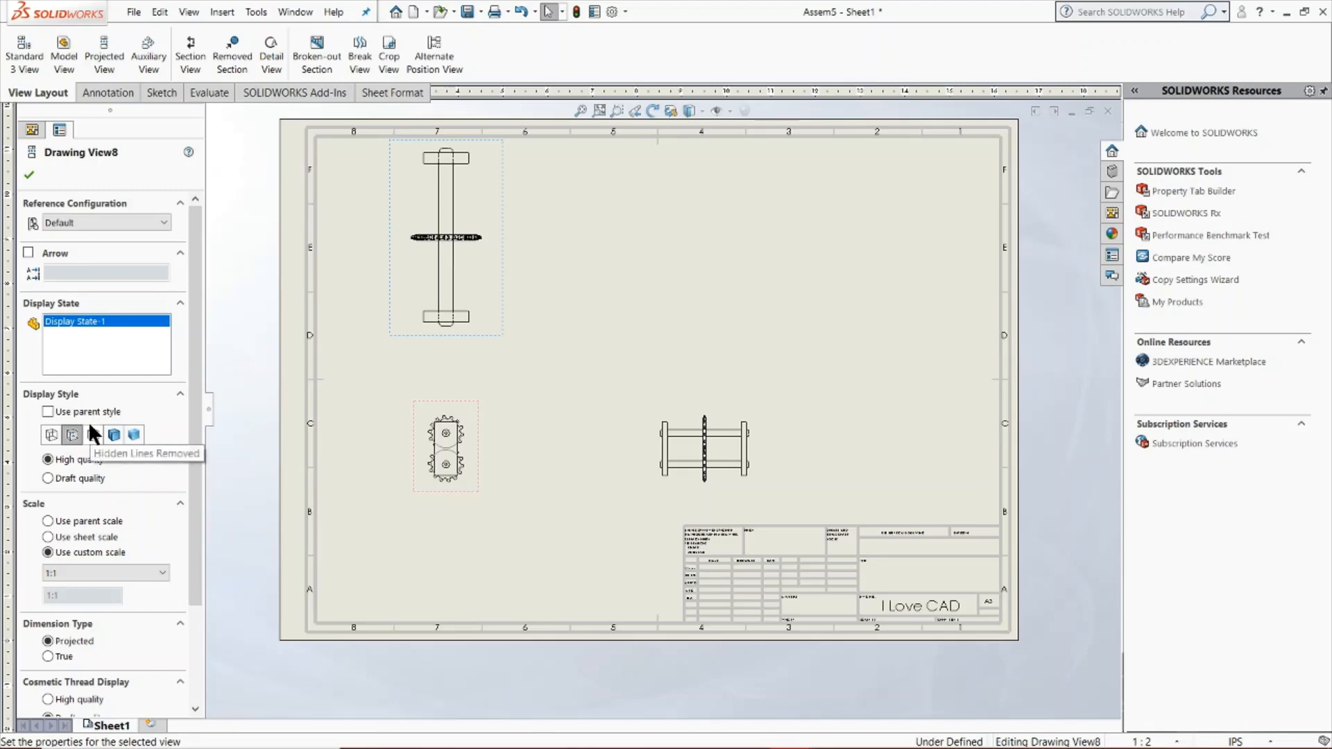
pyautogui.scroll(-3, 121, 539)
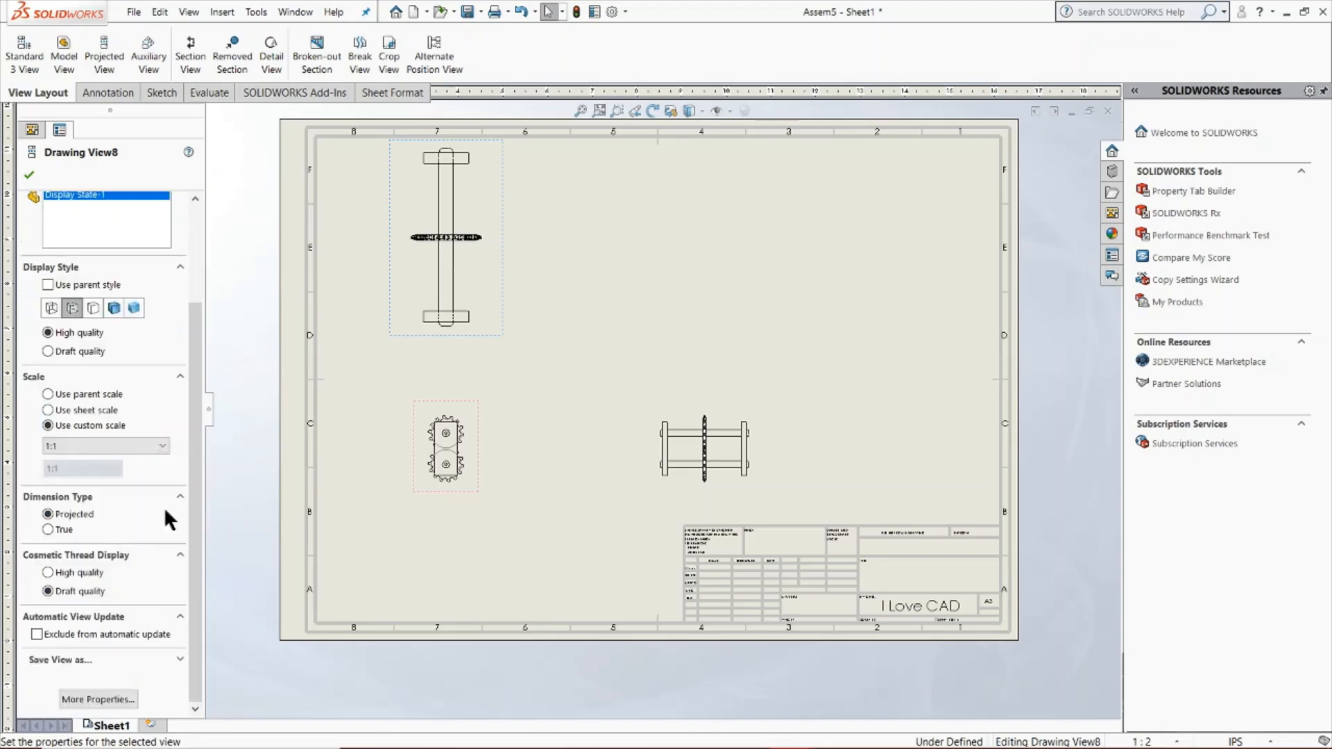
pyautogui.click(30, 171)
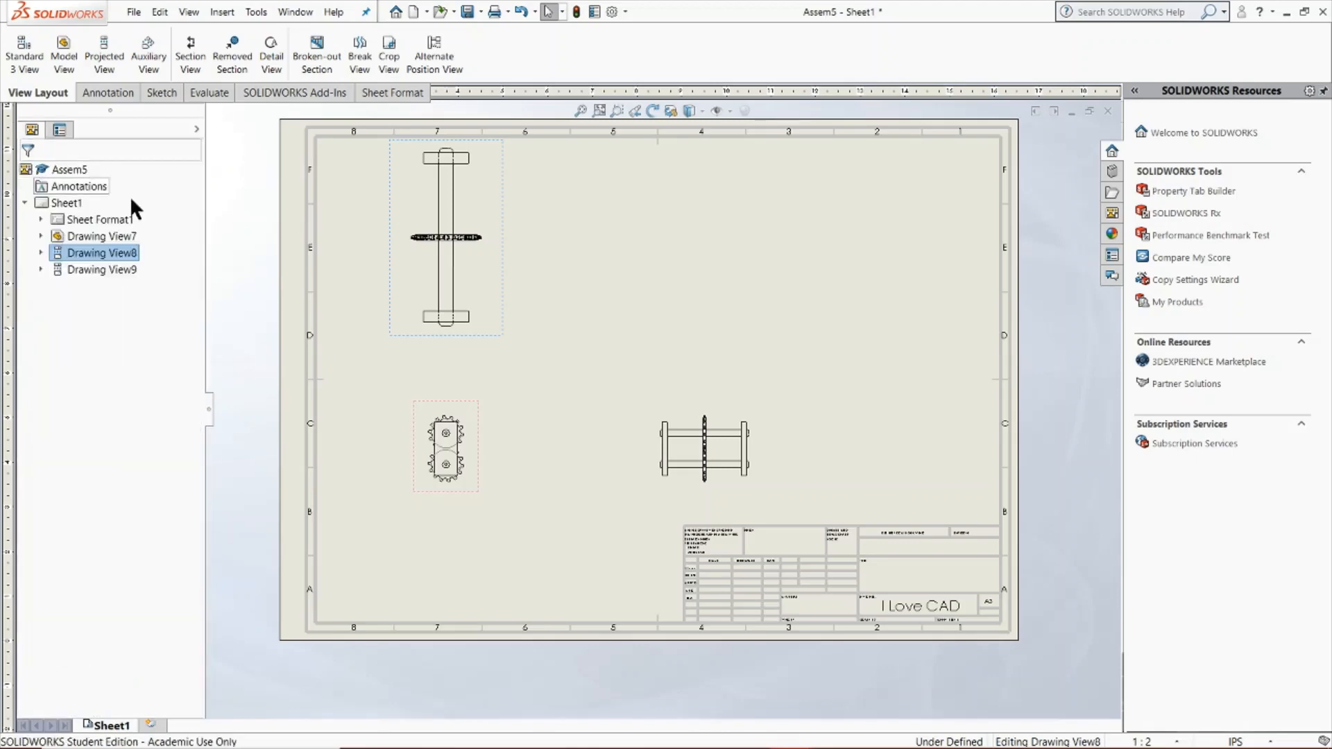
# Set the front view to a custom scale of 1:1 and its display style to Hidden Lines Visible
pyautogui.click(428, 418)
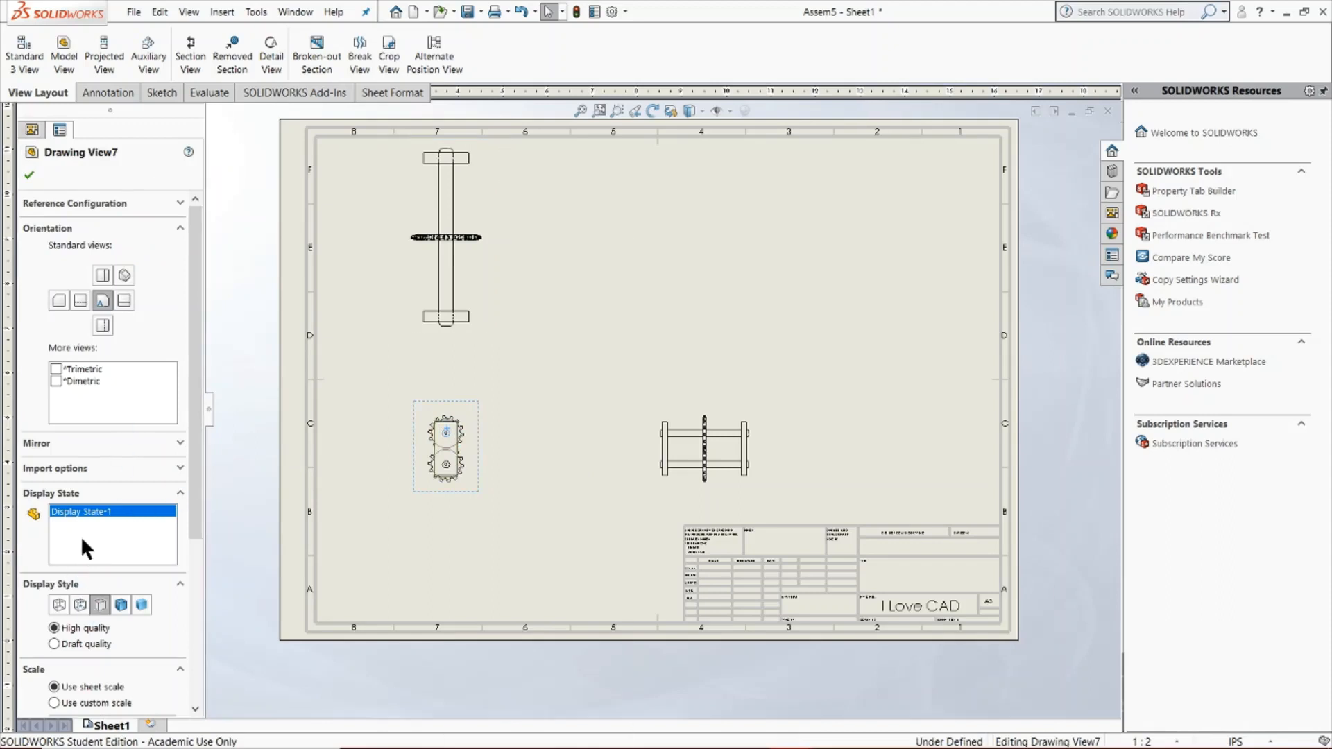
pyautogui.scroll(-4, 185, 527)
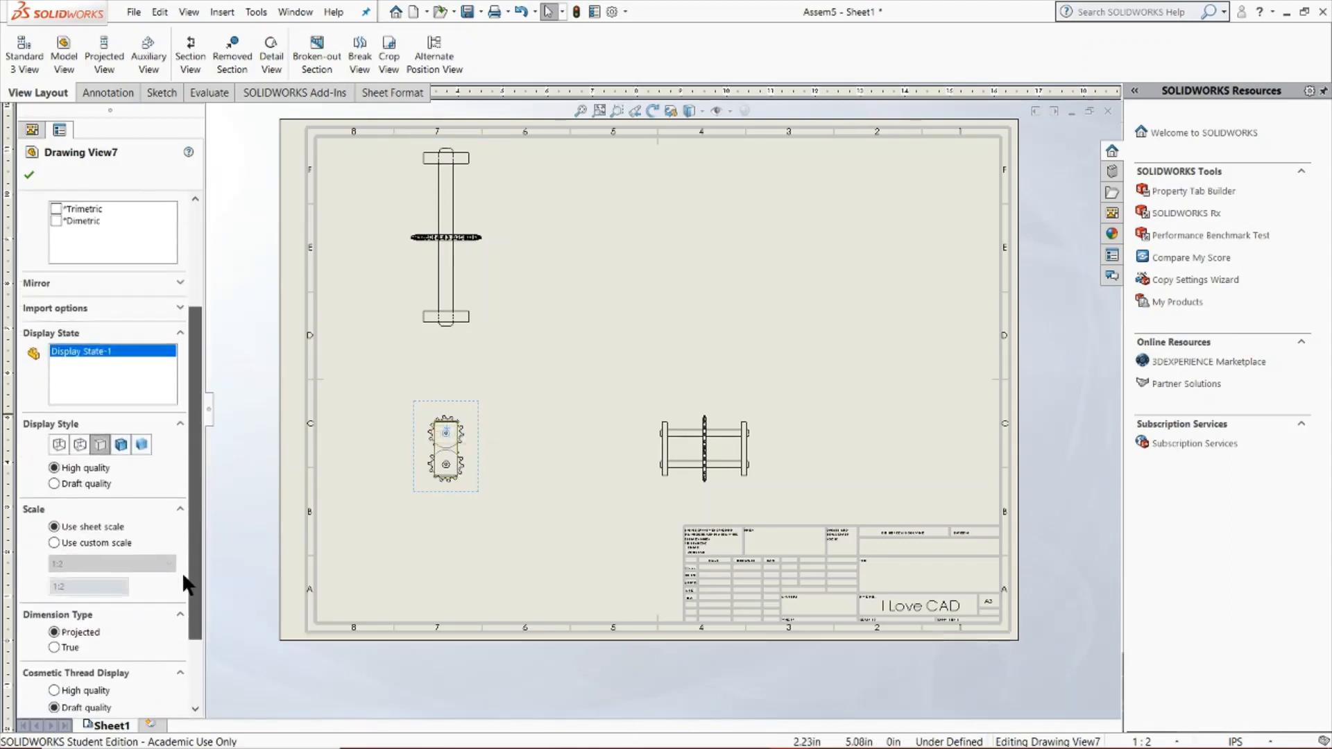
pyautogui.click(55, 526)
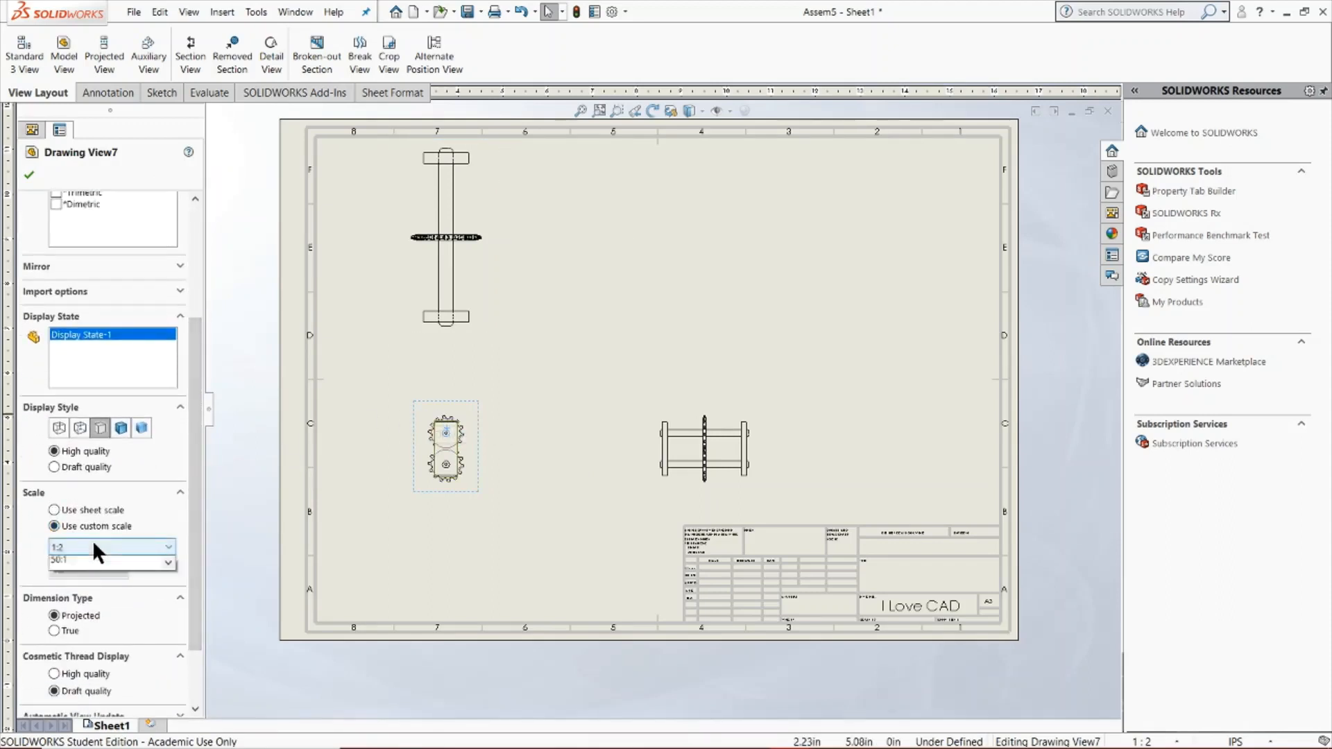
pyautogui.click(93, 540)
pyautogui.click(87, 574)
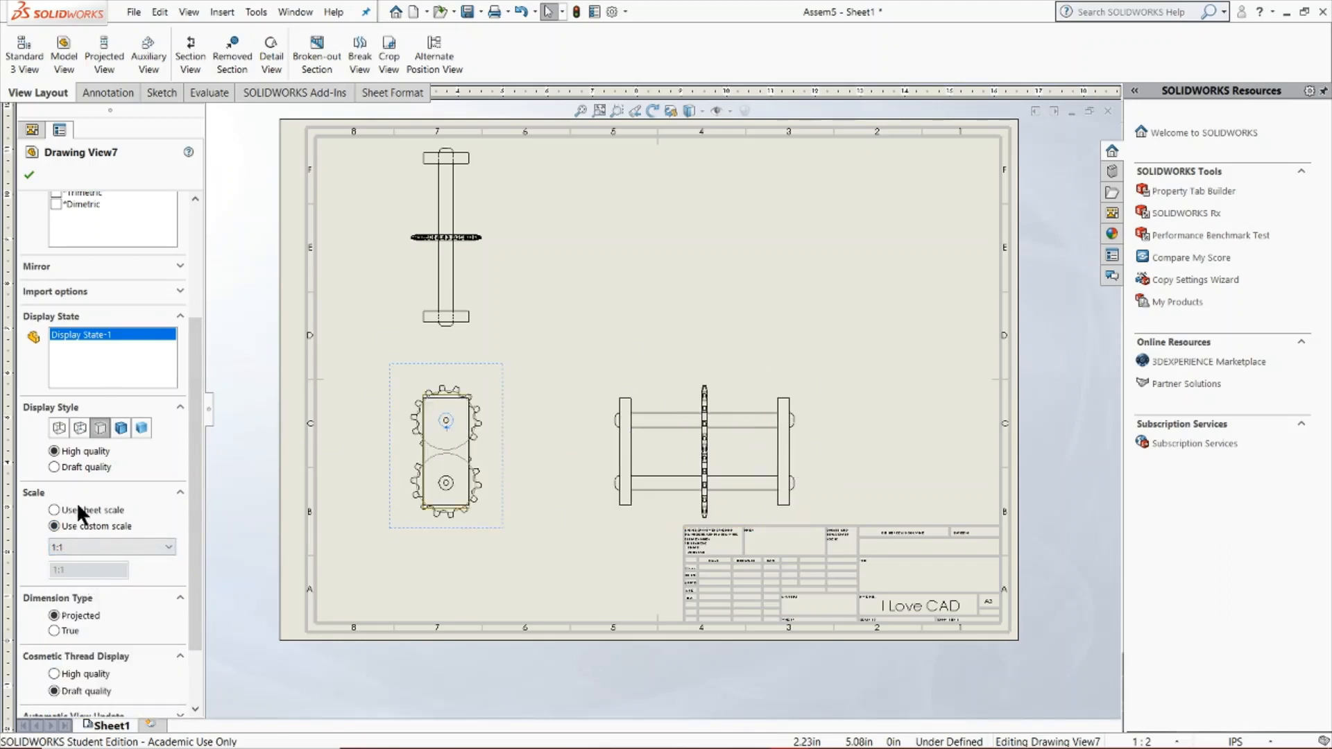
pyautogui.click(79, 427)
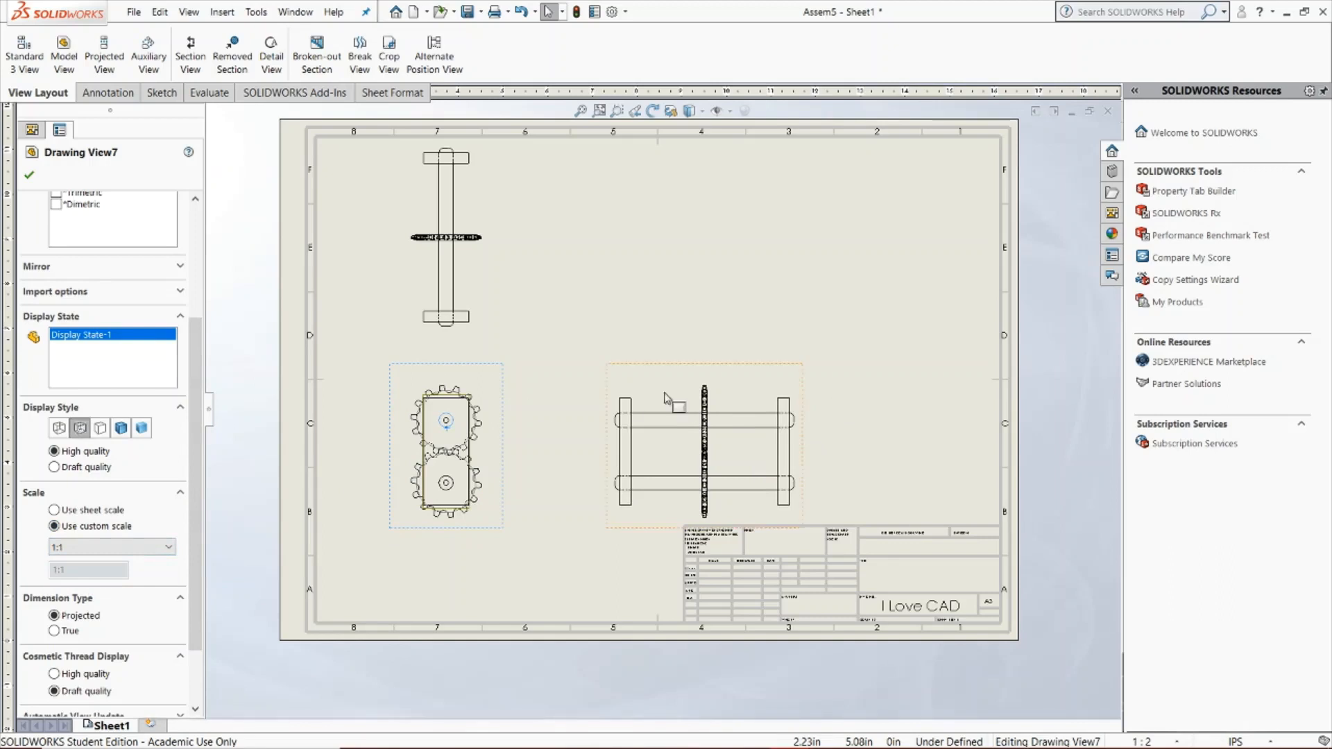
pyautogui.click(29, 173)
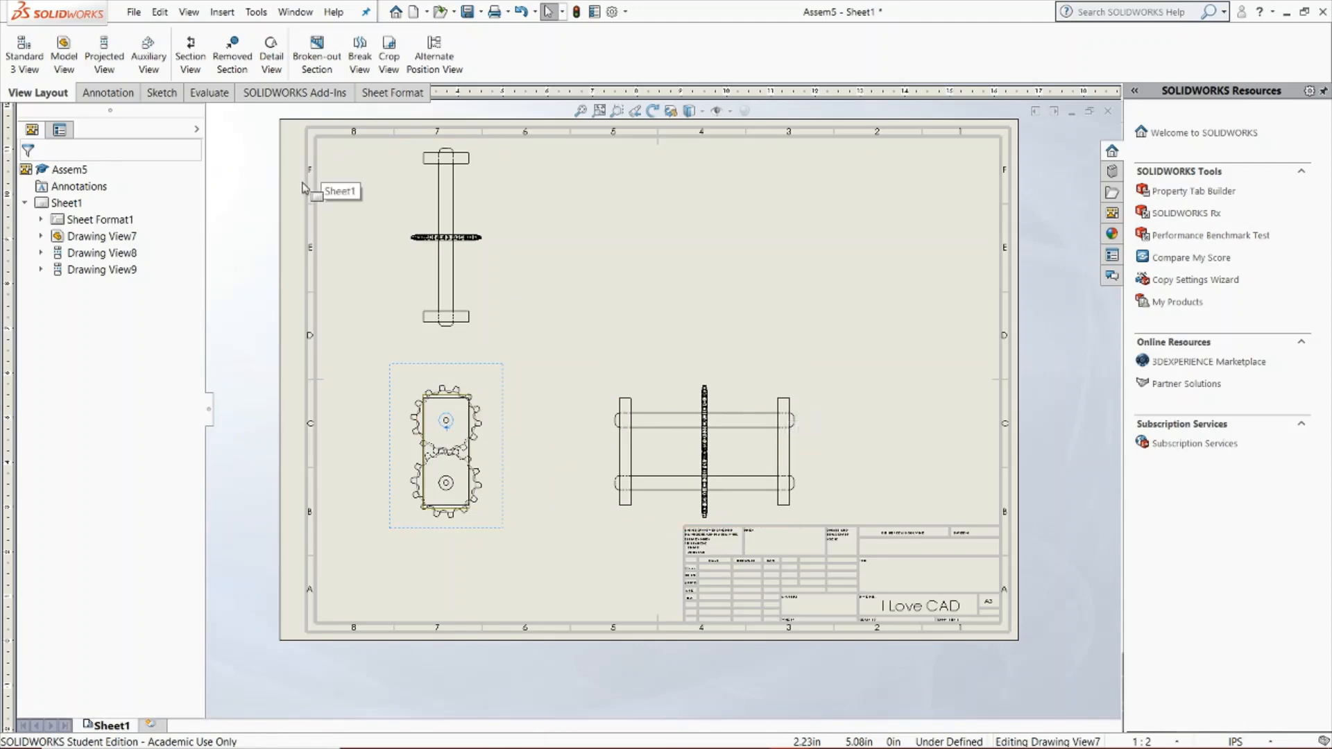
# Insert an isometric model view of Assem5 at a custom scale of 1:1 in the empty area above the title block
pyautogui.click(65, 57)
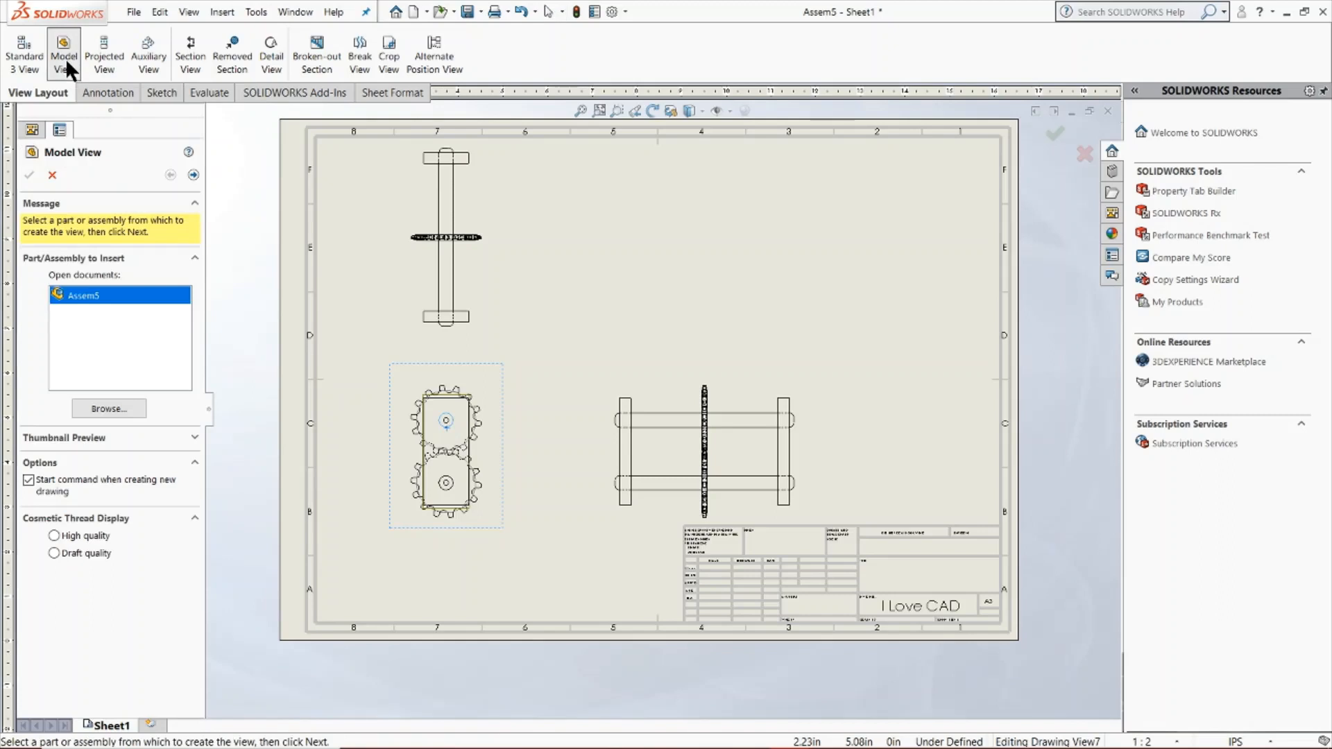
pyautogui.doubleClick(95, 298)
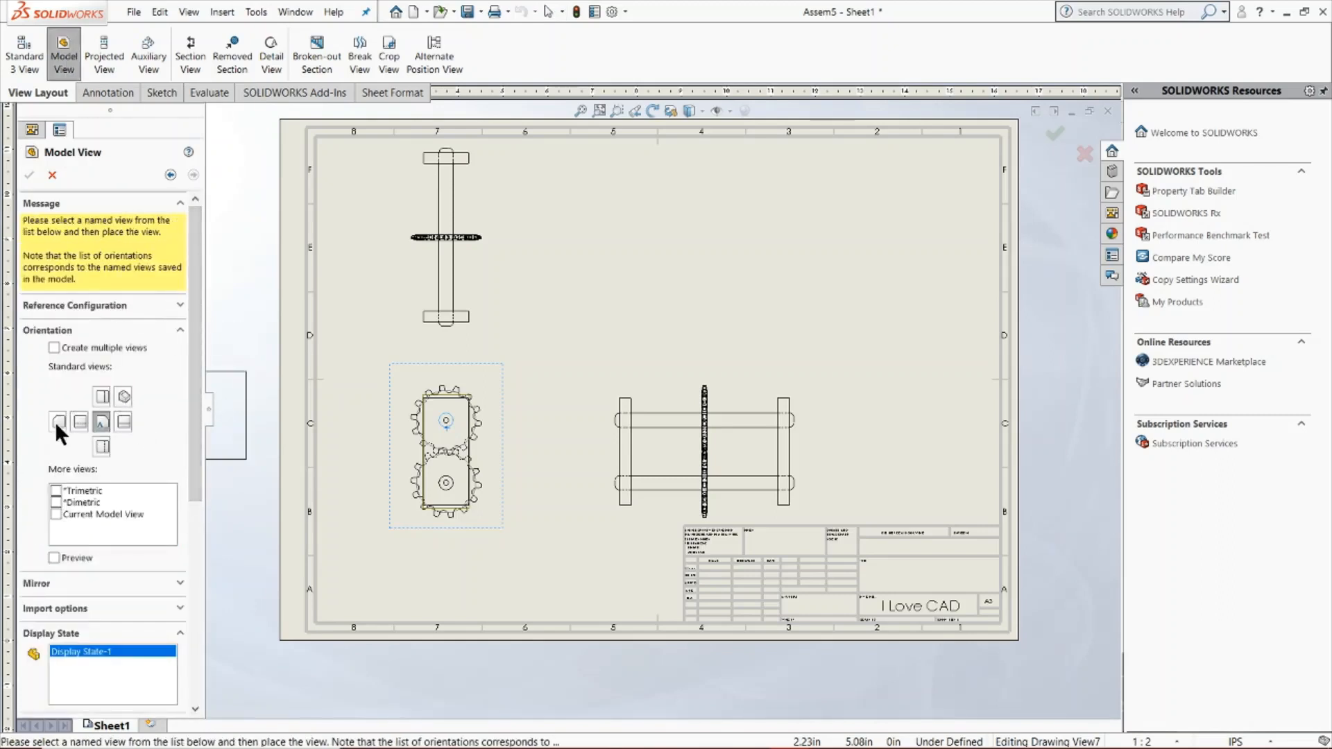
pyautogui.click(124, 395)
pyautogui.scroll(-3, 121, 589)
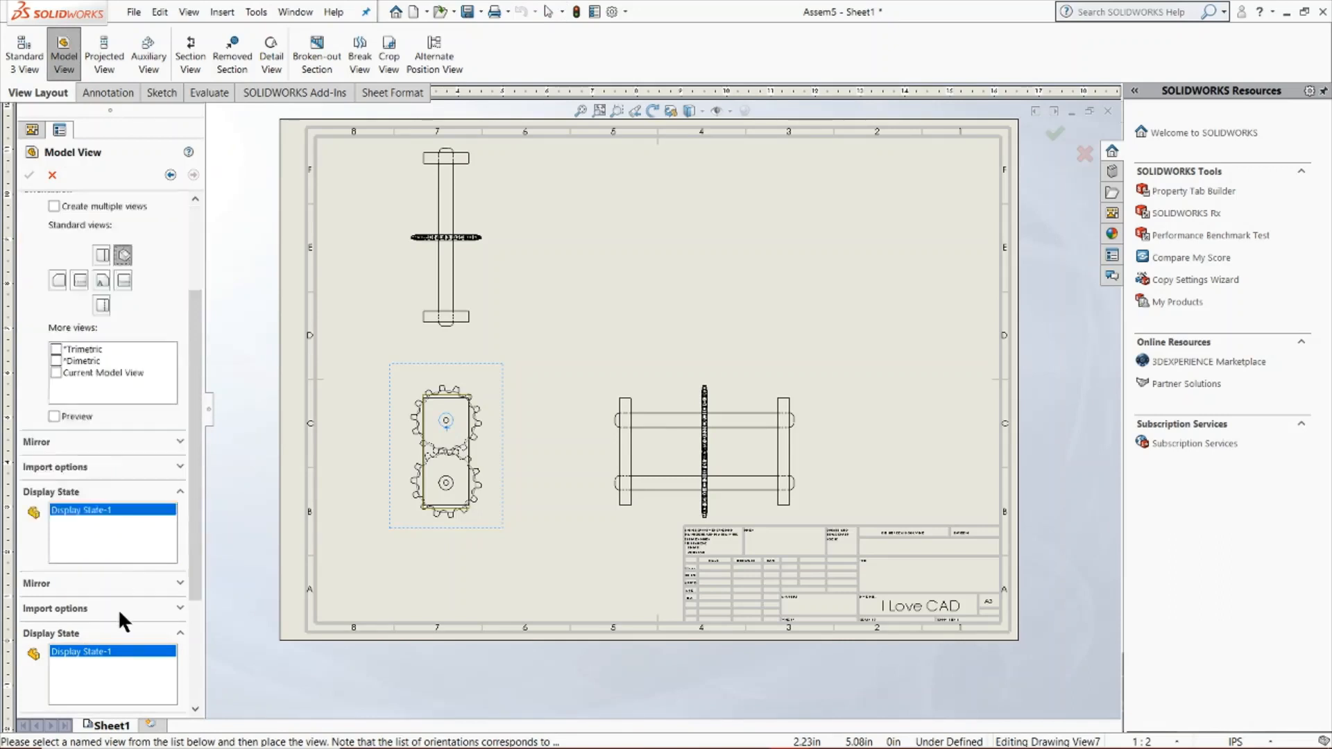
pyautogui.scroll(-3, 128, 602)
pyautogui.click(78, 522)
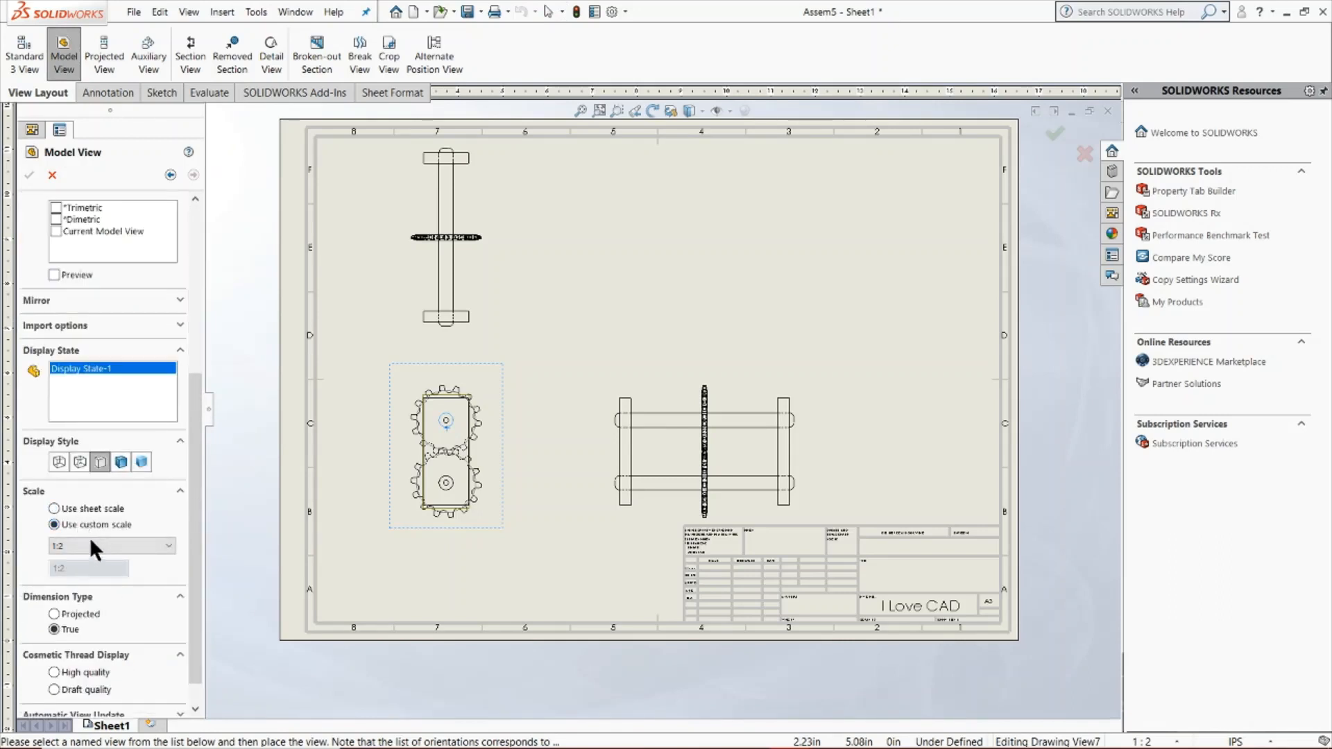
pyautogui.click(90, 546)
pyautogui.click(64, 573)
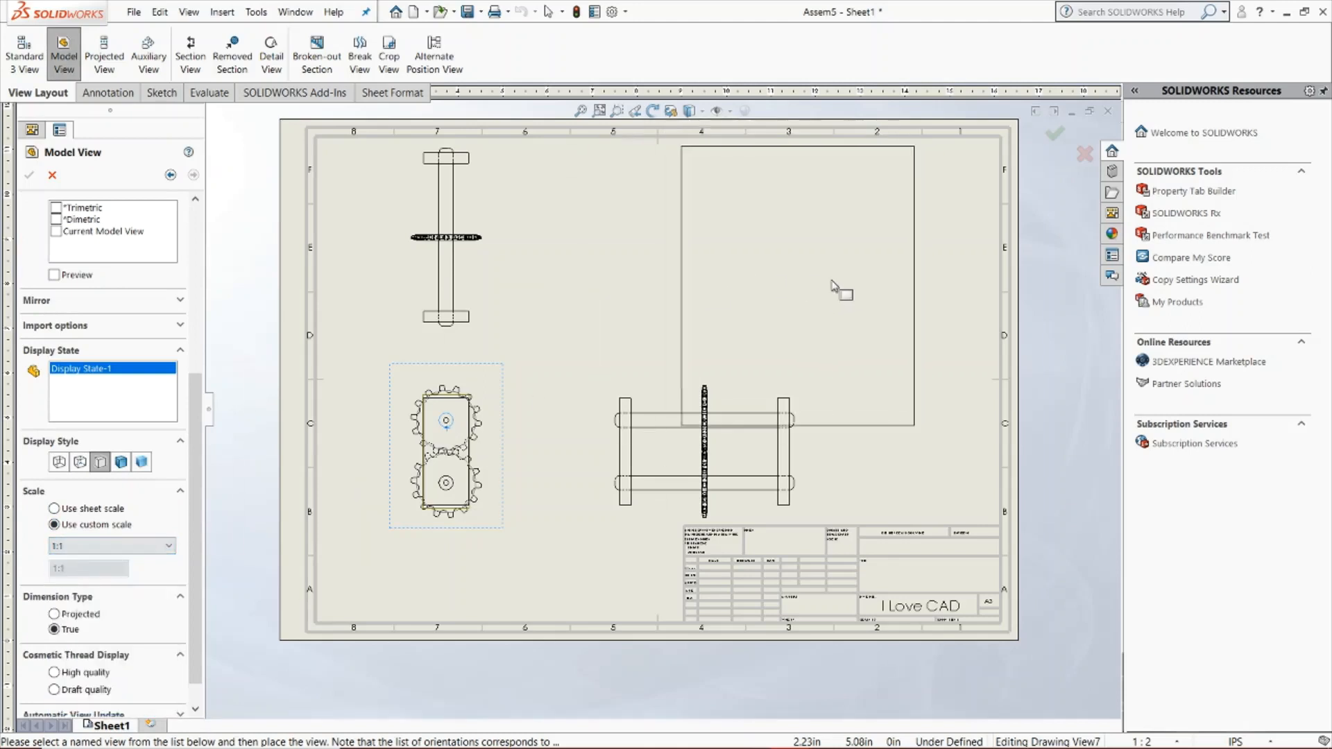
pyautogui.click(876, 281)
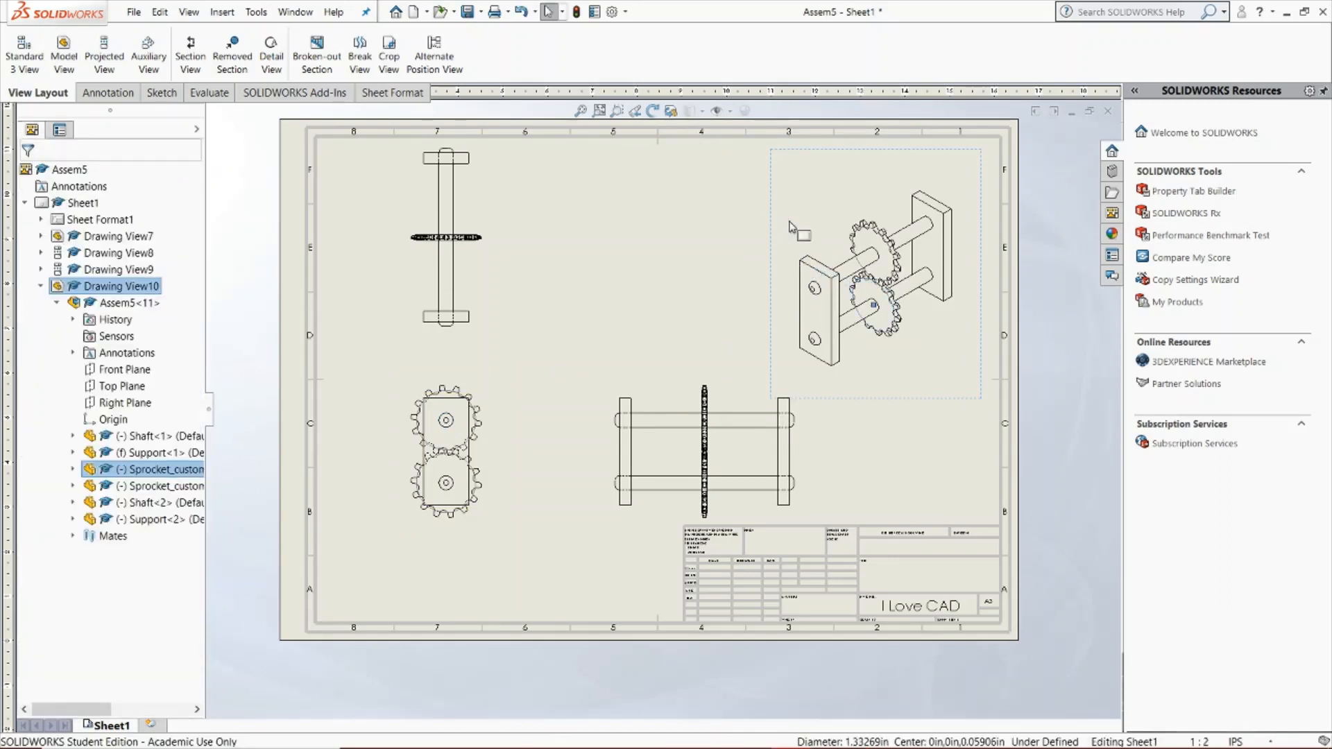
# Move the isometric view closer to the top view so that it sits above the side view
pyautogui.click(661, 204)
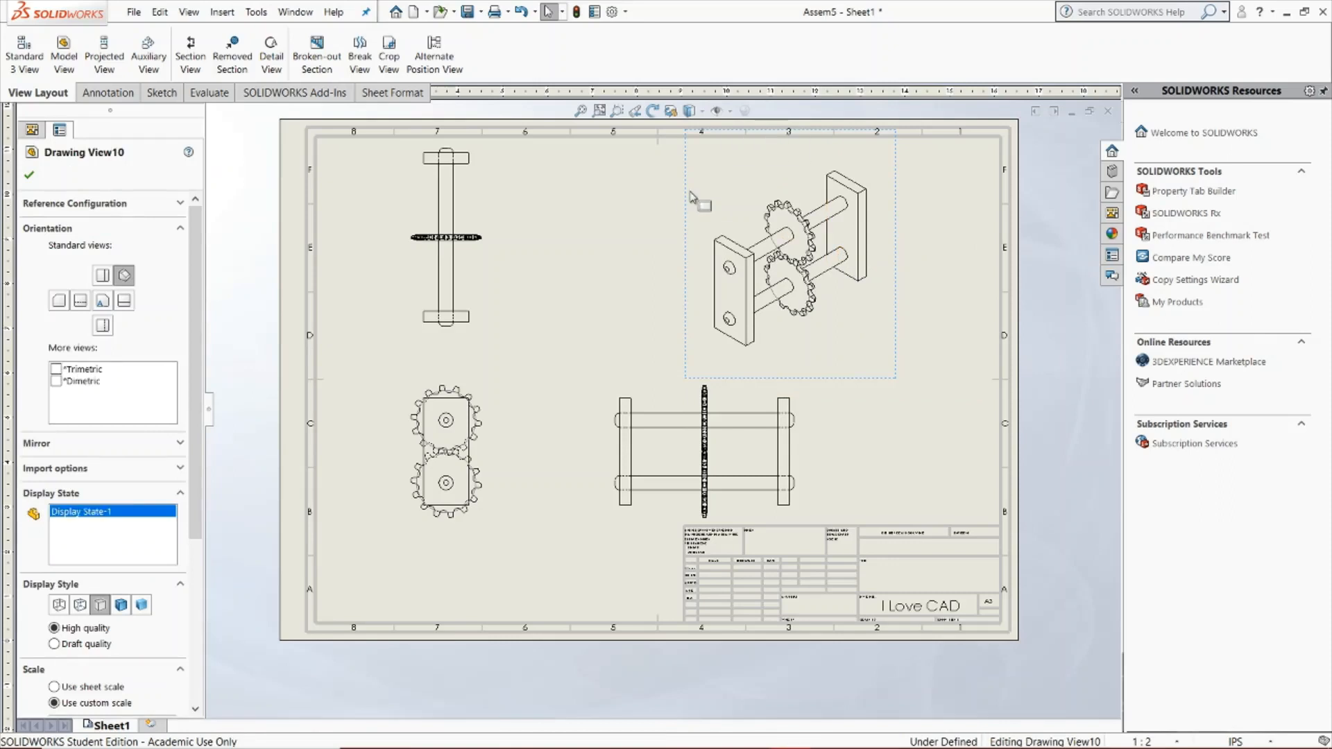
pyautogui.moveTo(687, 202)
pyautogui.mouseDown()
pyautogui.moveTo(627, 205)
pyautogui.moveTo(593, 183)
pyautogui.mouseUp()
pyautogui.click(830, 354)
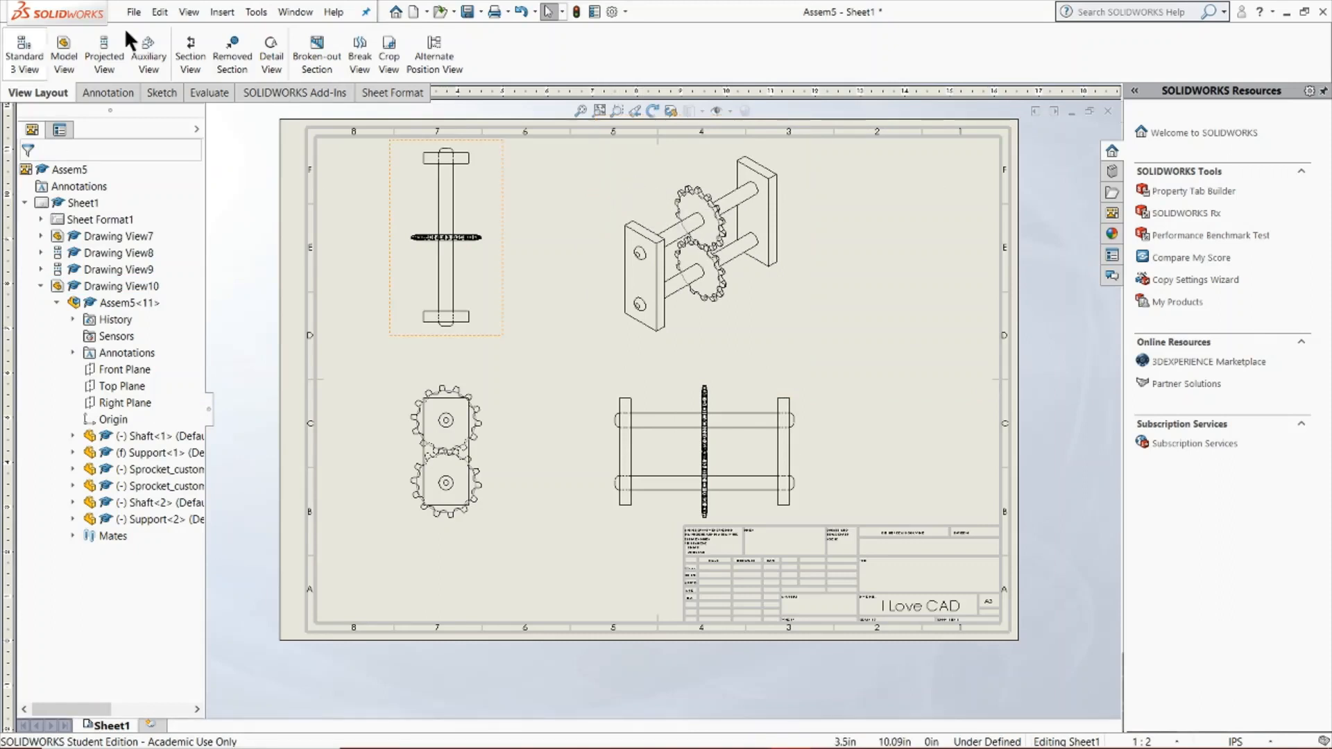
pyautogui.click(68, 59)
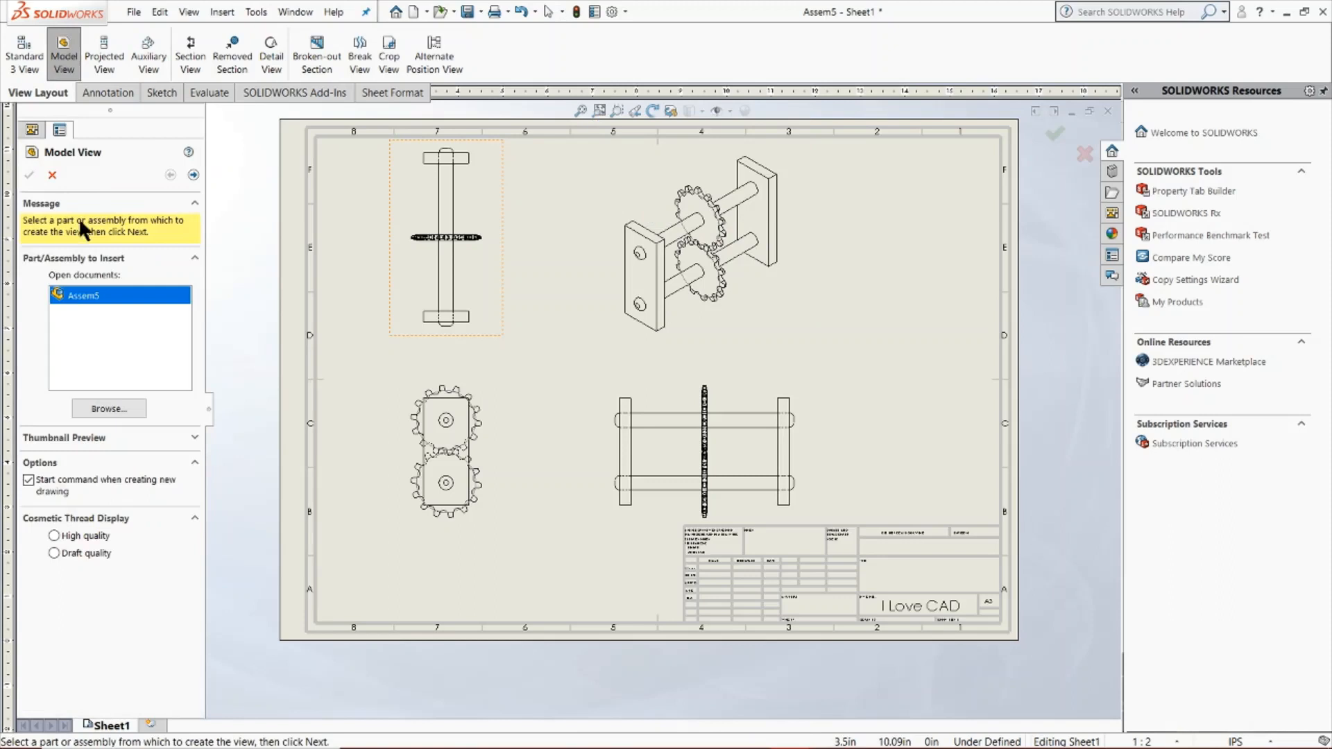
pyautogui.doubleClick(84, 296)
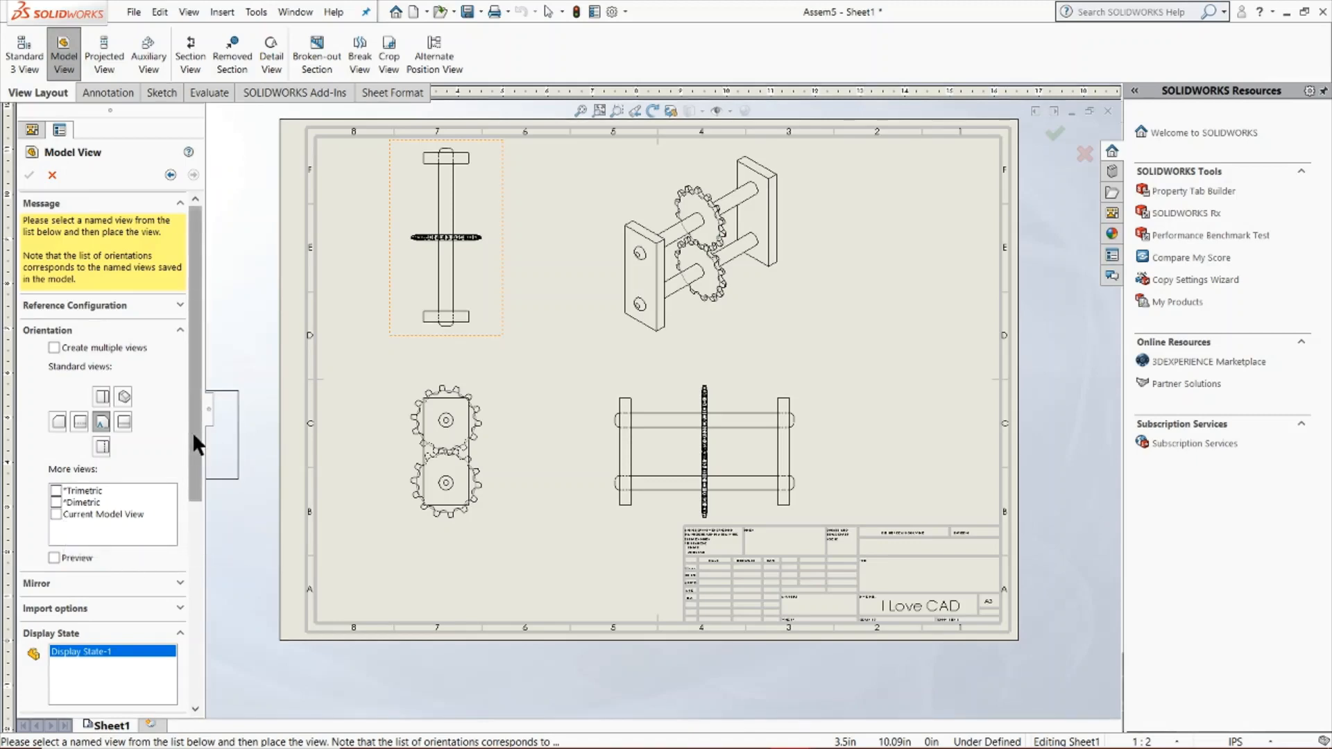
pyautogui.scroll(-5, 193, 431)
pyautogui.click(178, 394)
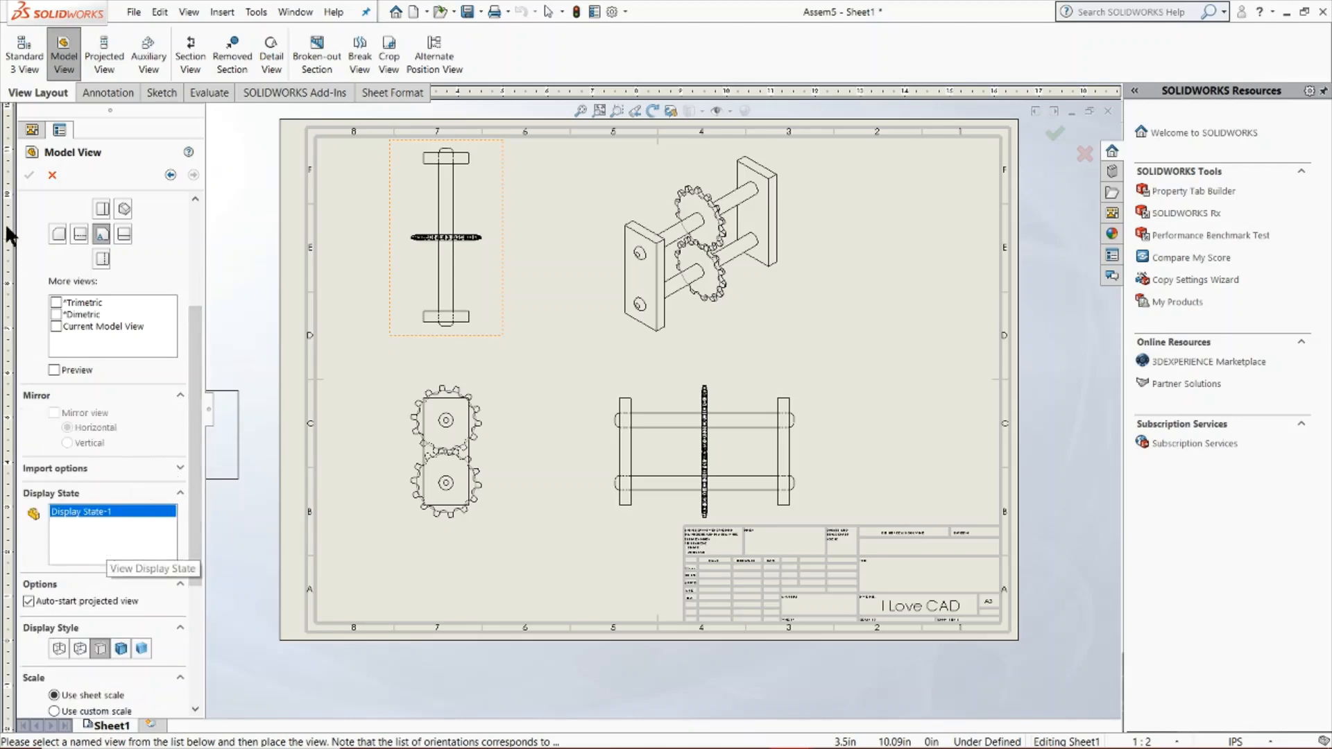
pyautogui.click(27, 172)
# Try projecting a diagonal pictorial view from the top view beside the front view, and undo its placement
pyautogui.scroll(1, 637, 337)
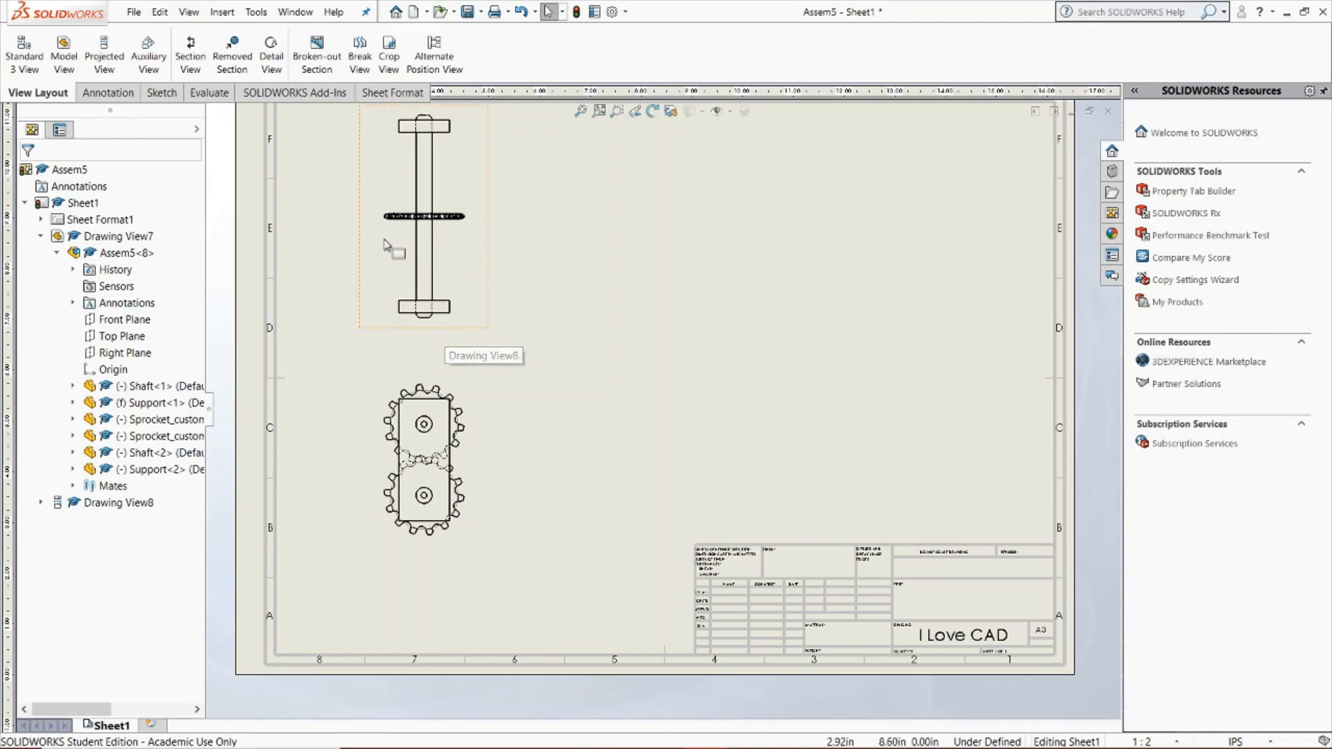
pyautogui.click(111, 65)
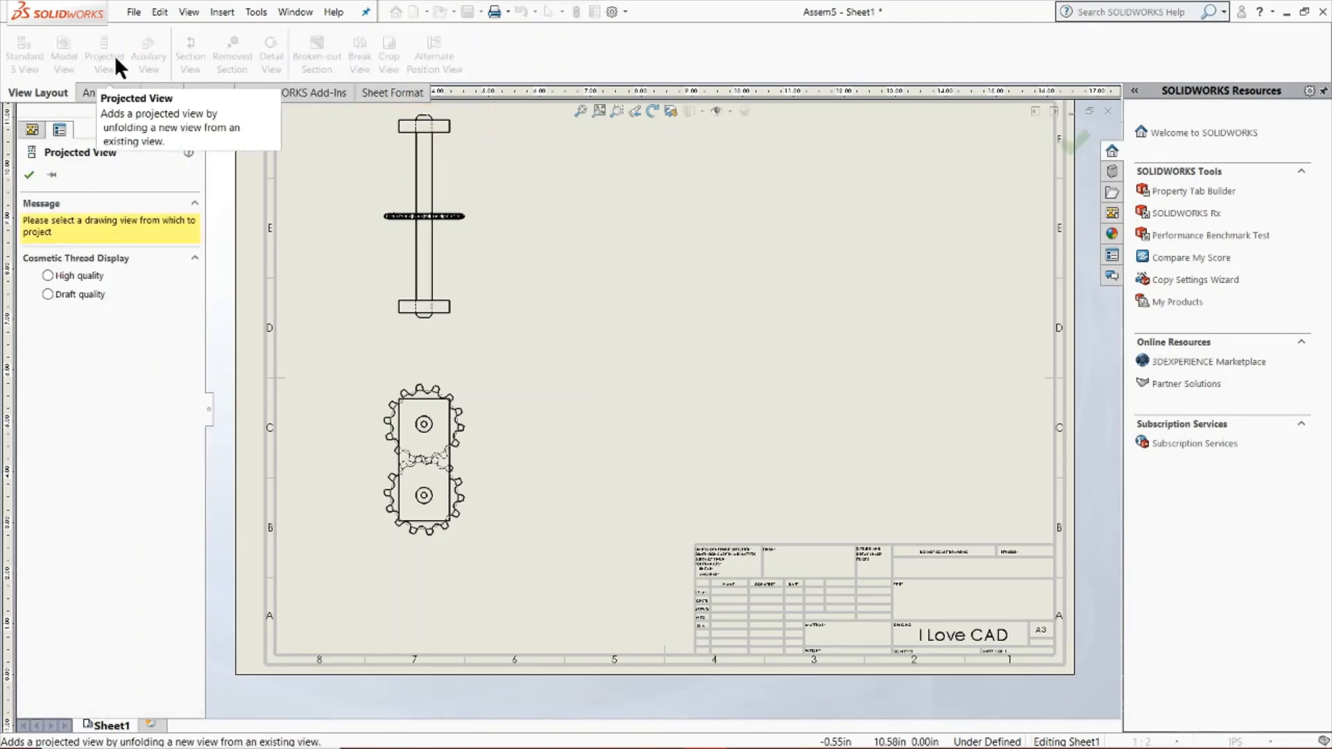
pyautogui.click(440, 206)
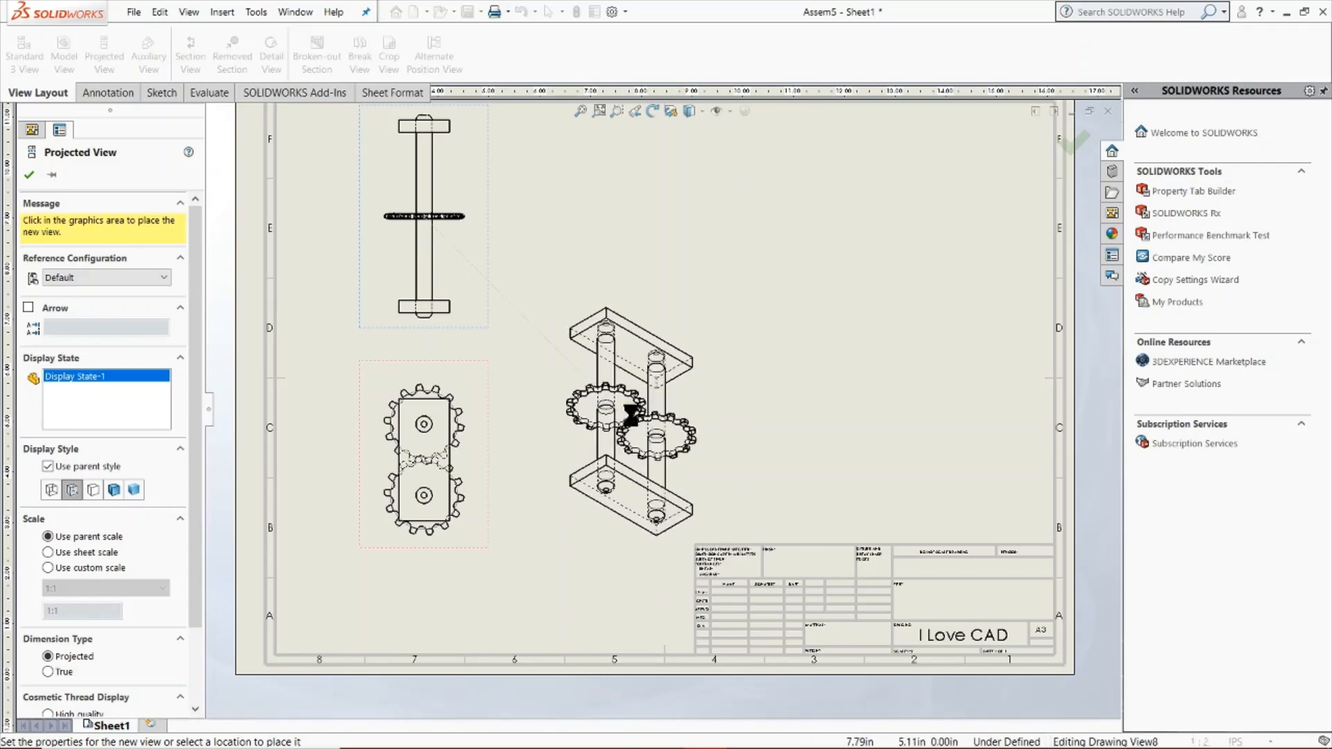
pyautogui.click(628, 389)
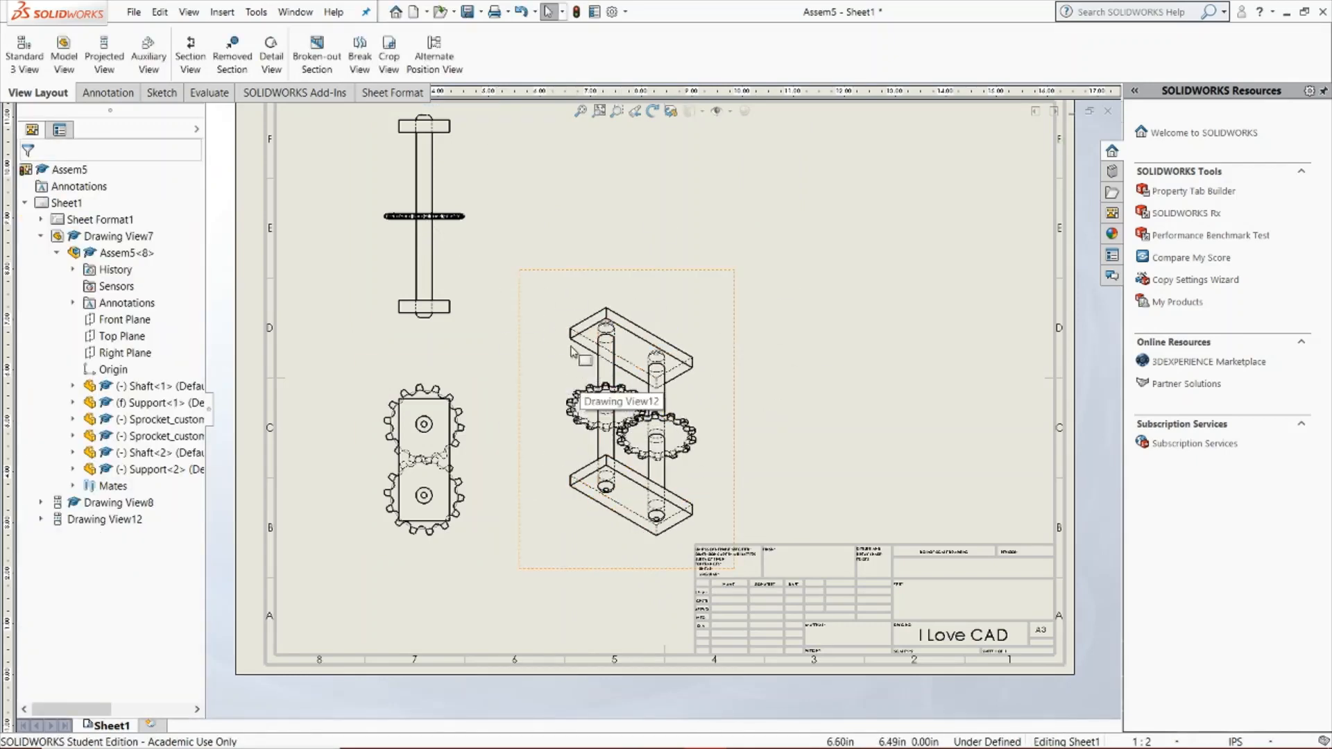
pyautogui.hotkey('ctrl', 'z')
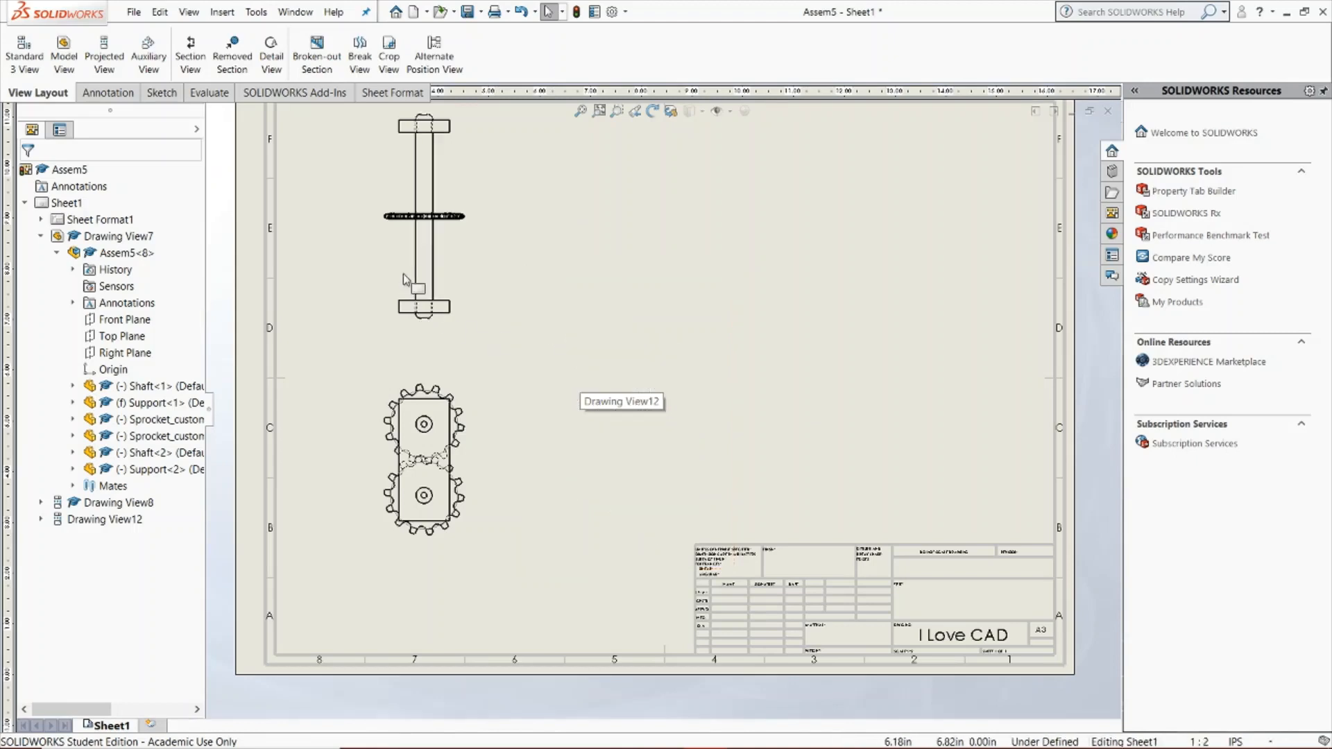
# Try projecting a view downward from the top view, and cancel it without keeping a placement
pyautogui.click(104, 56)
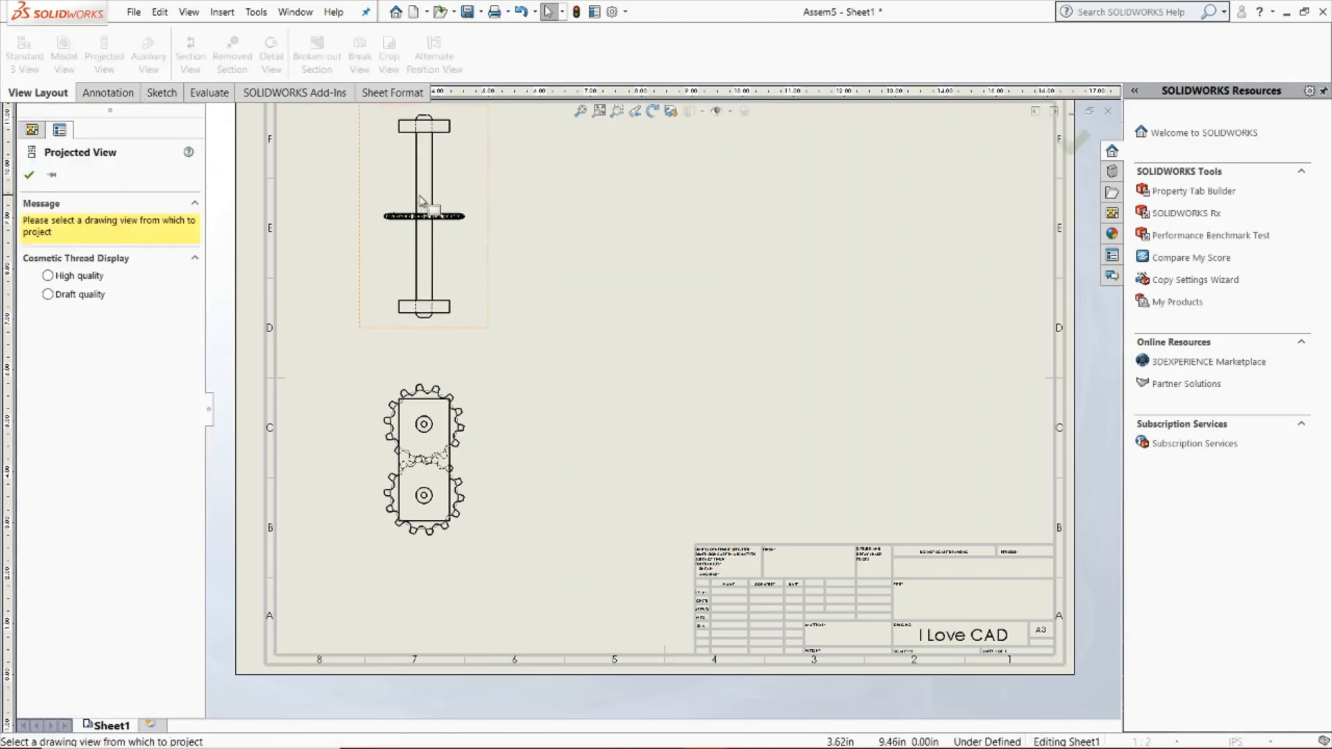
pyautogui.click(420, 295)
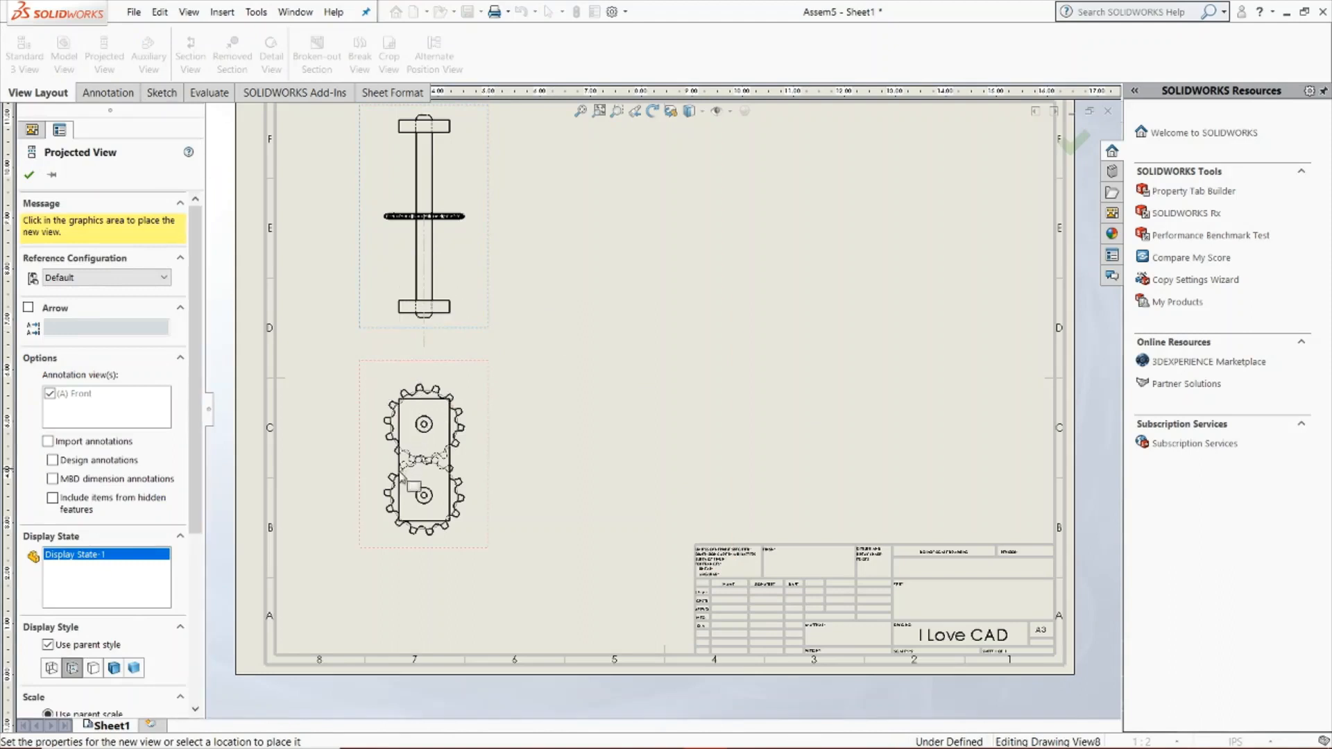
pyautogui.click(513, 412)
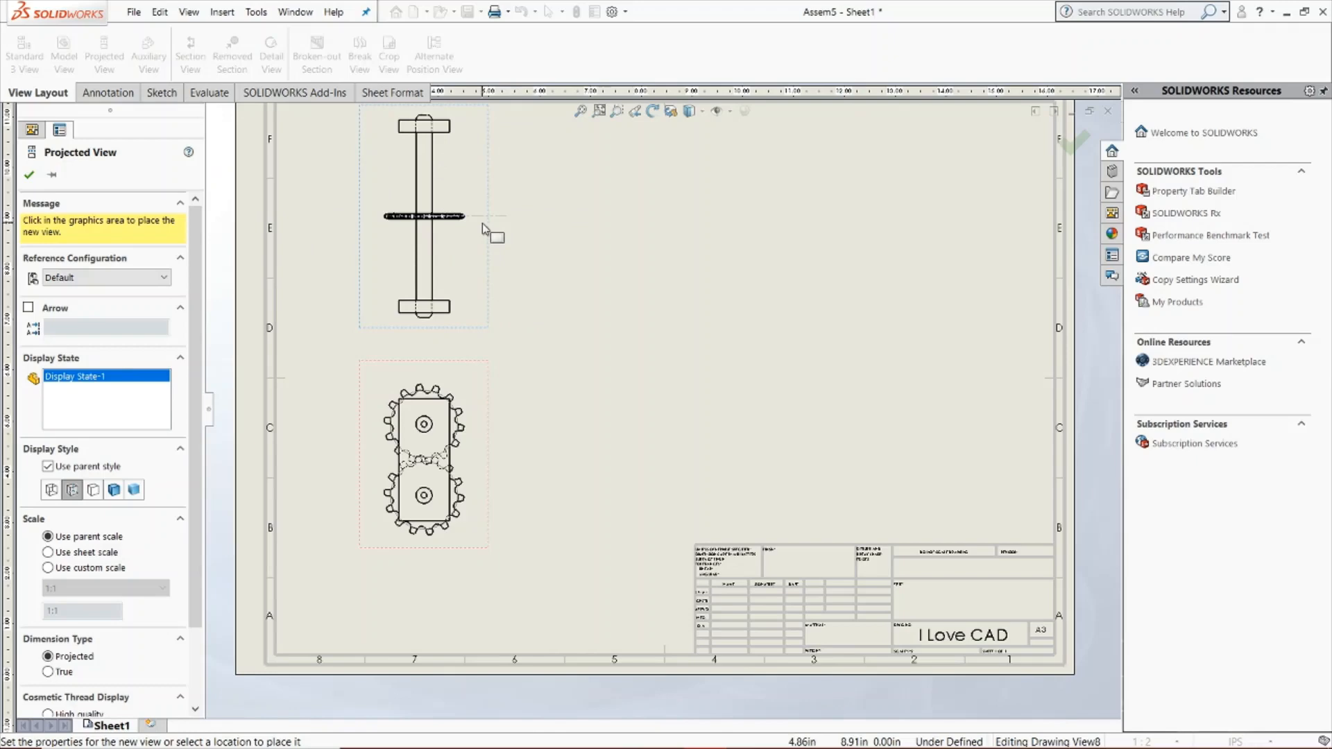
pyautogui.press('Escape')
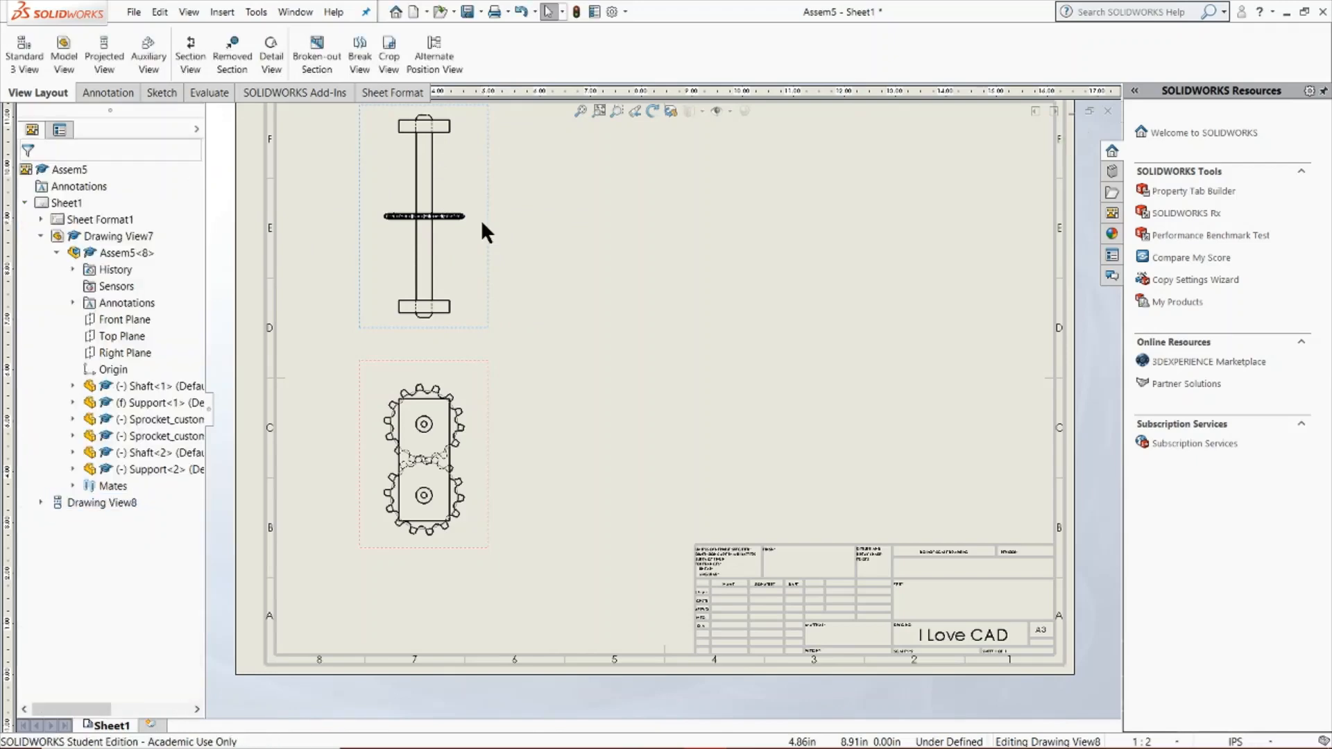
# Try an auxiliary view unfolded from the short vertical edge of the lower support in the top view, and cancel it
pyautogui.click(152, 68)
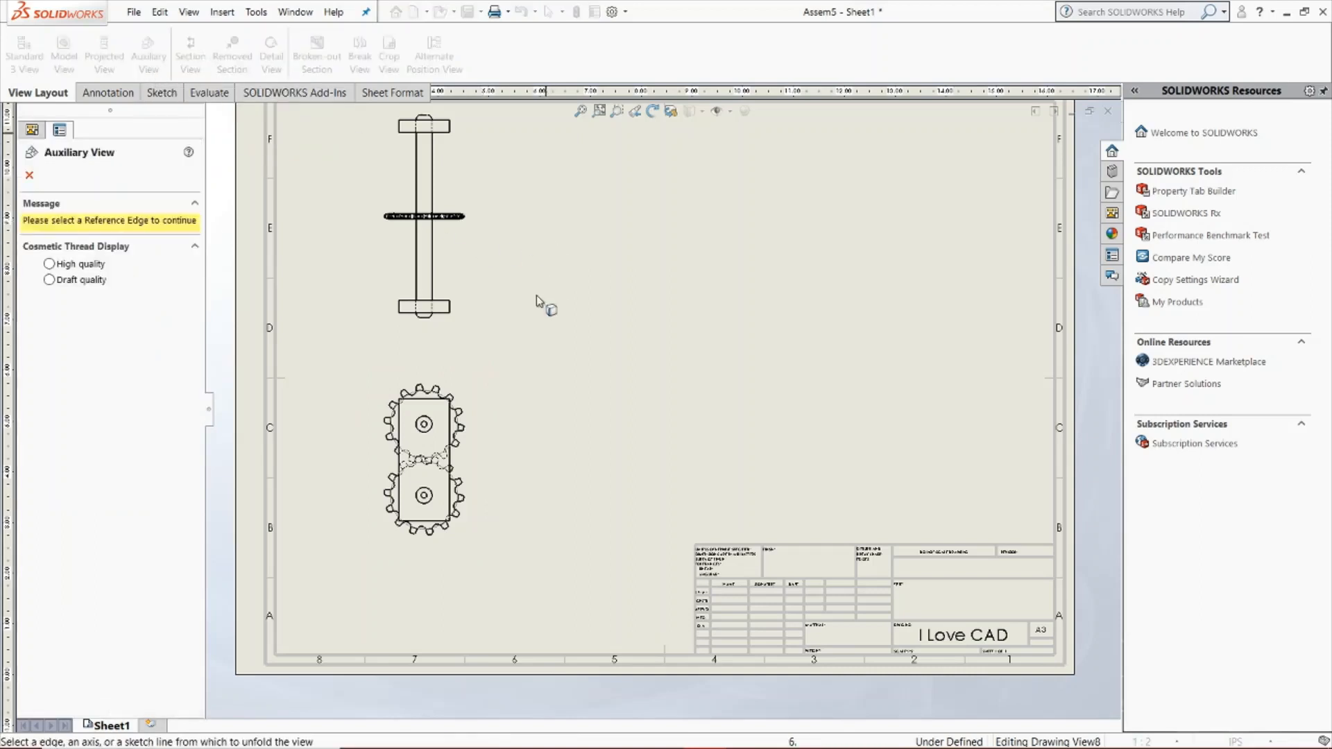
pyautogui.scroll(-3, 476, 305)
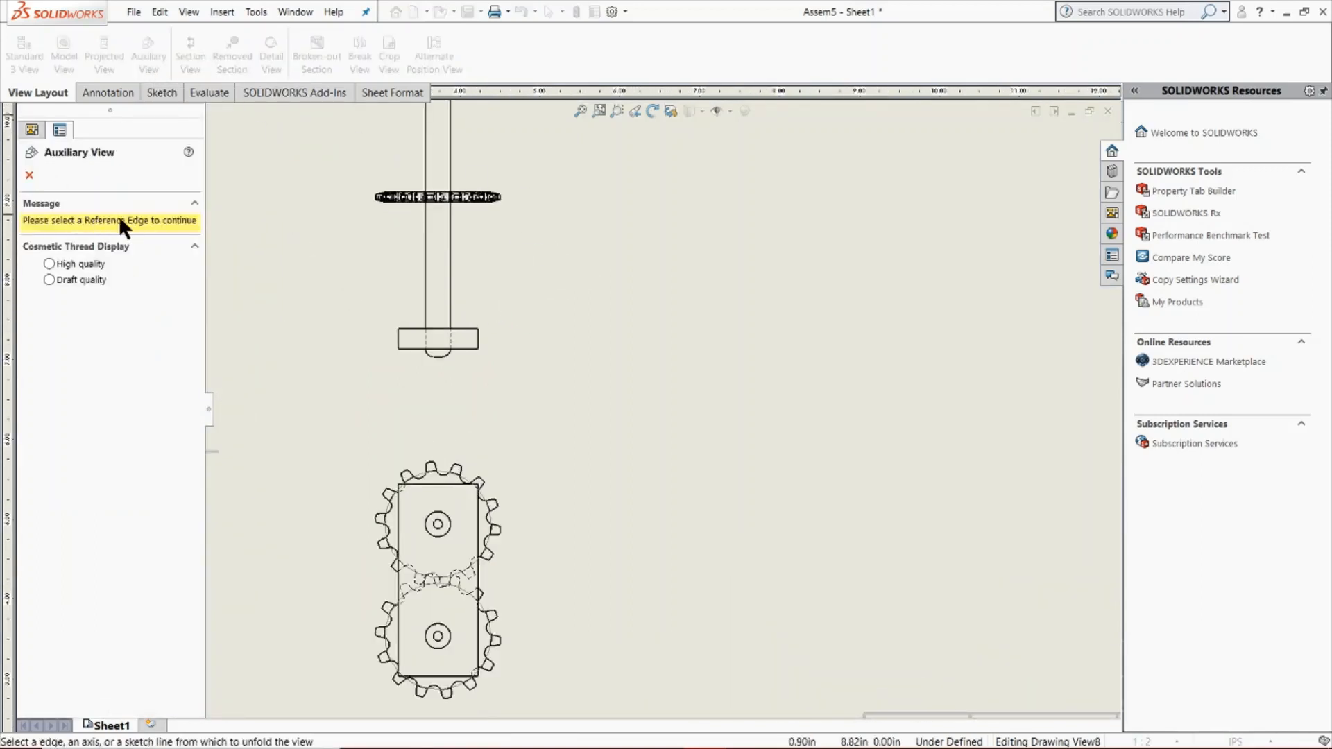
pyautogui.click(478, 338)
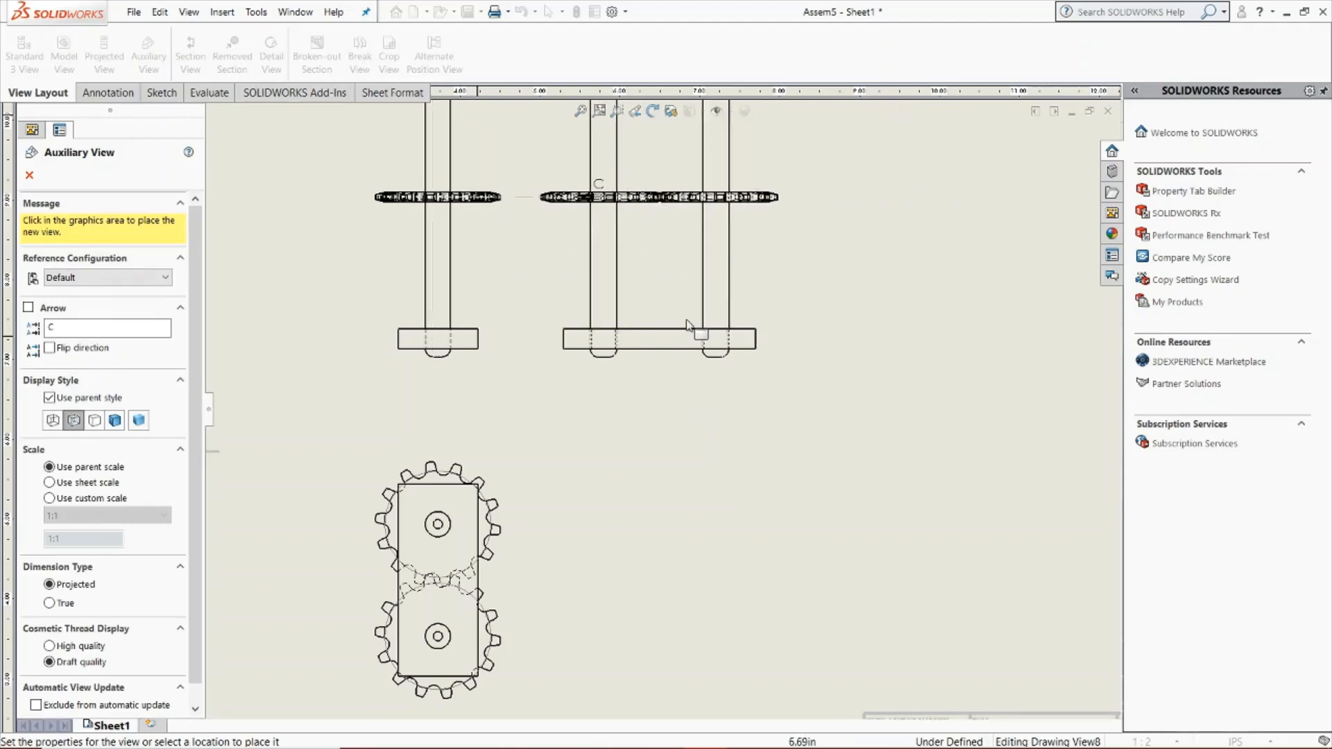
pyautogui.scroll(5, 693, 306)
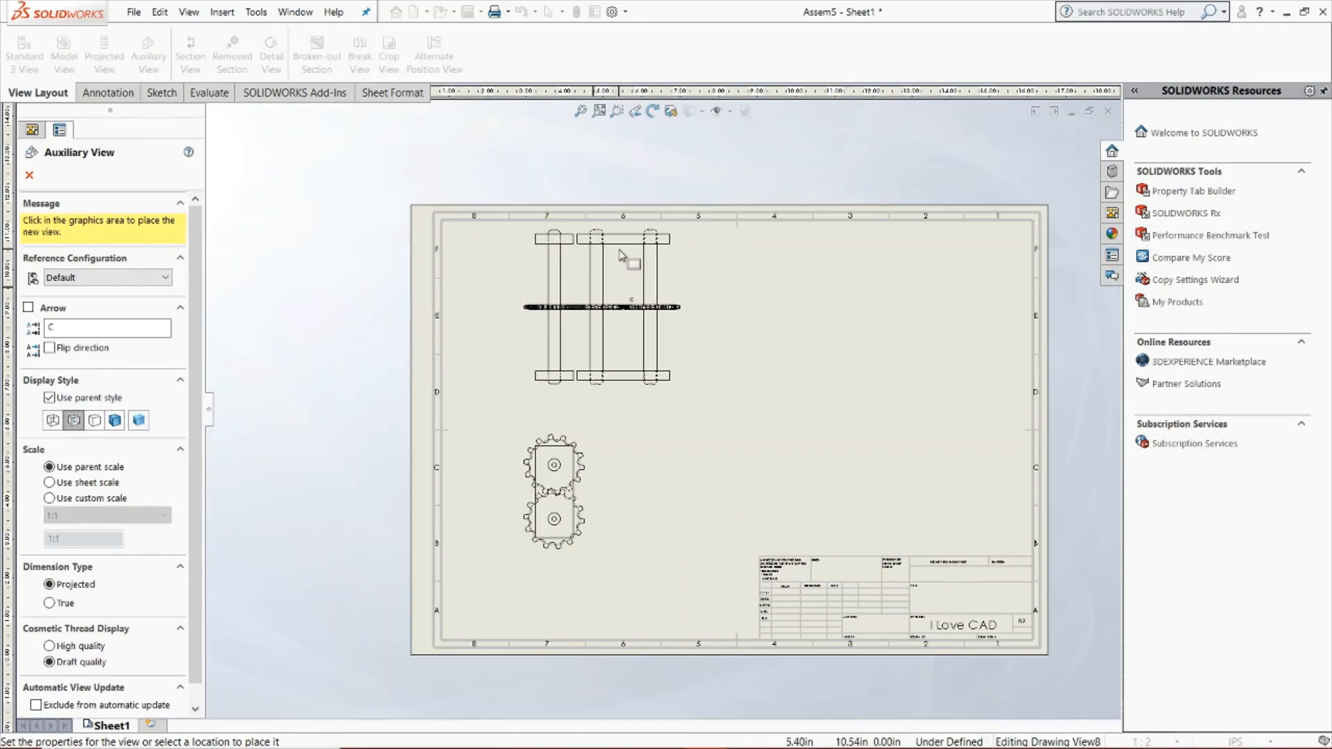
pyautogui.press('Escape')
# Try an auxiliary view unfolded from the horizontal bottom edge of the lower support in the top view, and cancel it
pyautogui.click(148, 54)
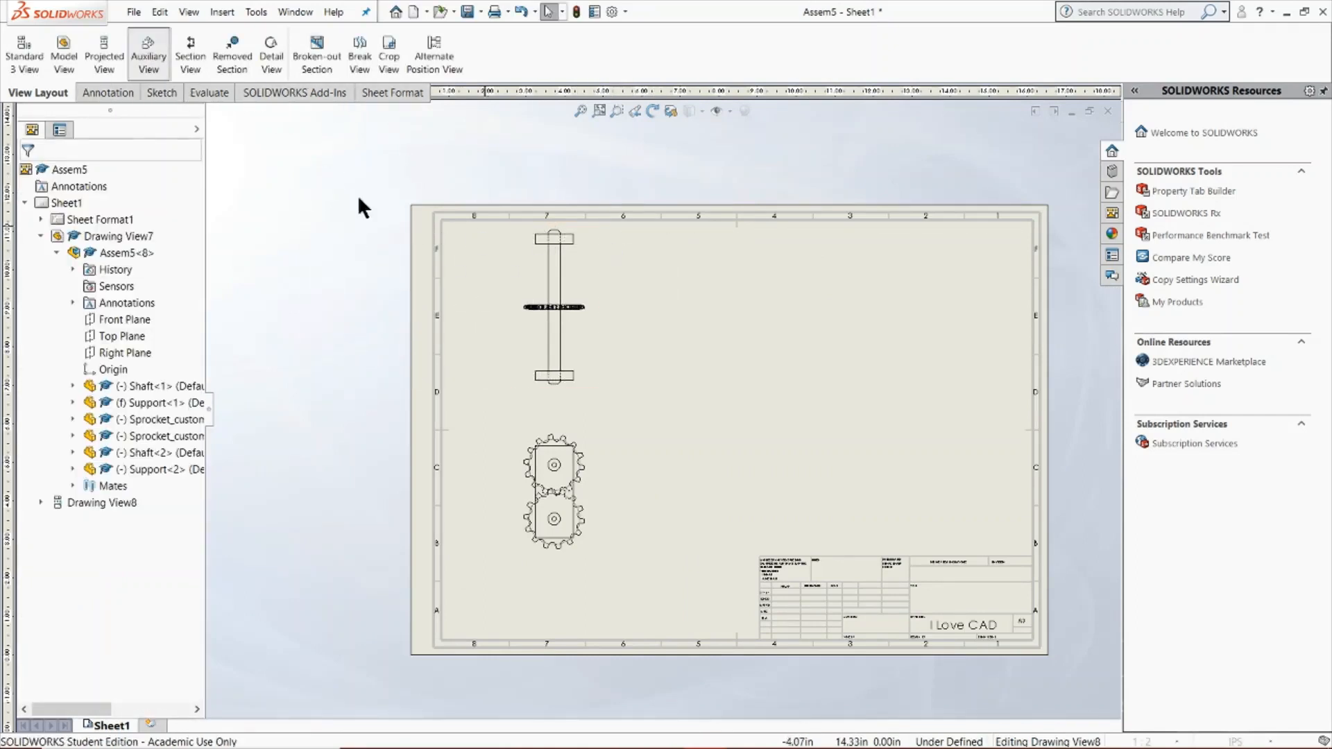
pyautogui.click(564, 382)
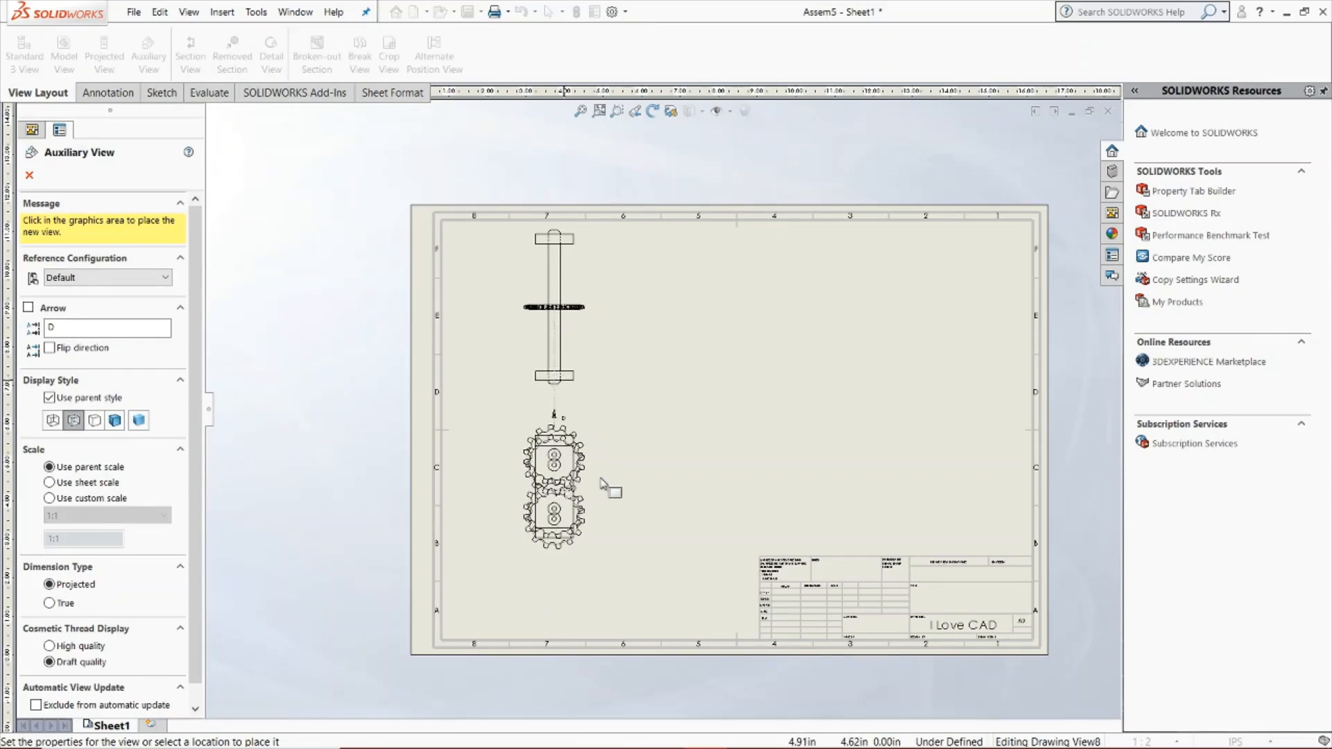
pyautogui.press('Escape')
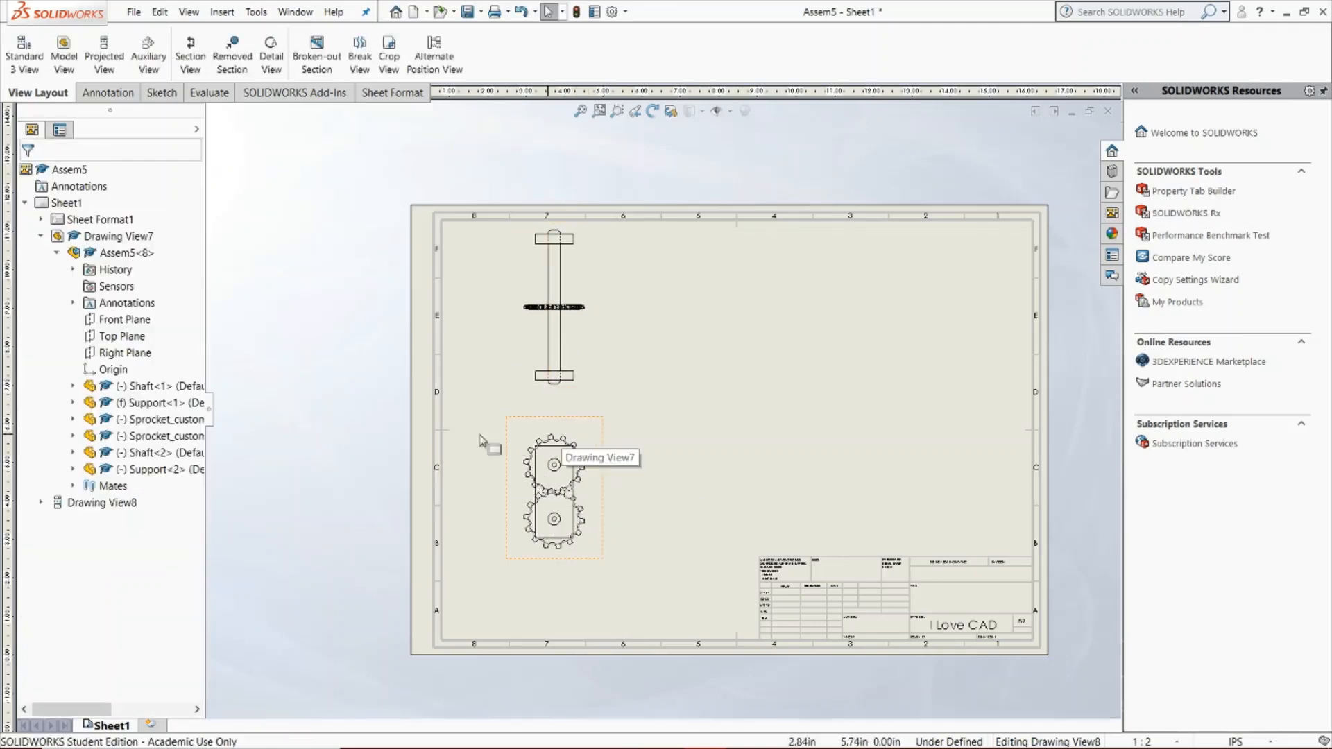
# Create a section view from the top view with a horizontal cutting line through the middle of the sprocket, excluding no components
pyautogui.click(189, 64)
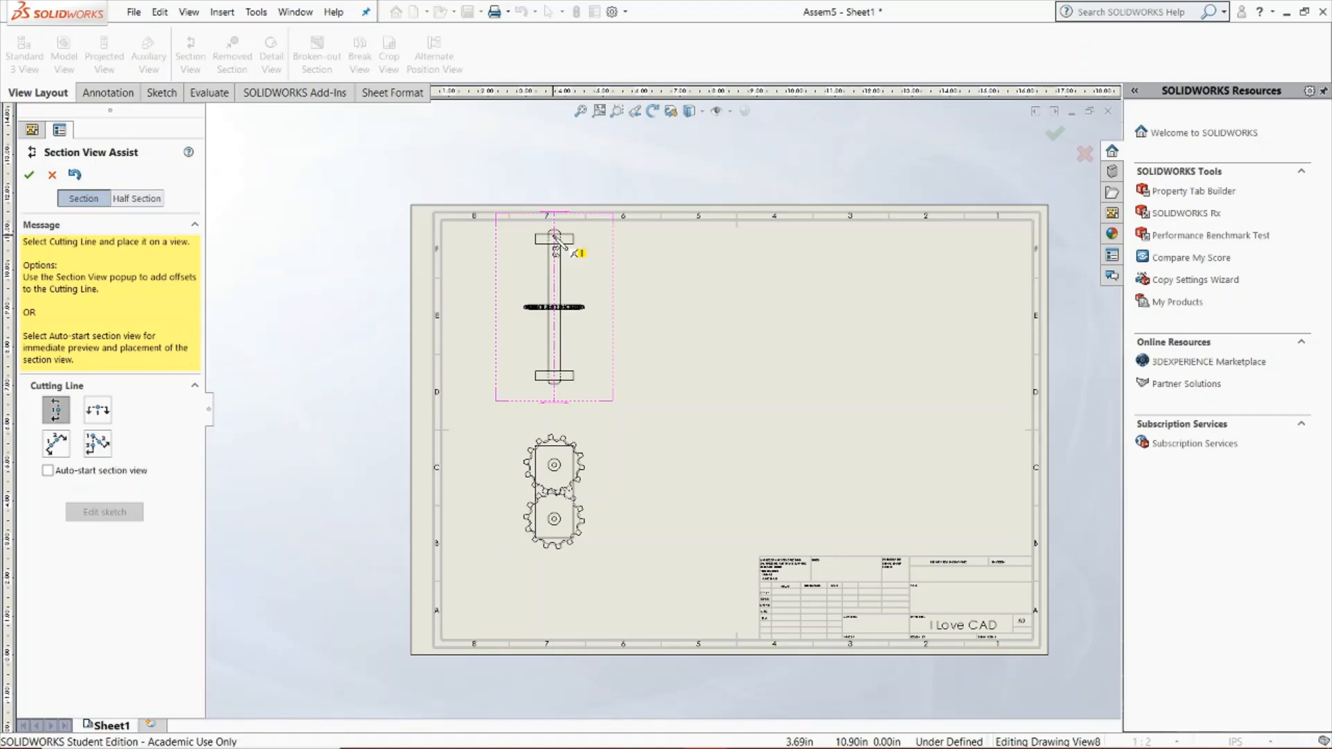
pyautogui.click(102, 415)
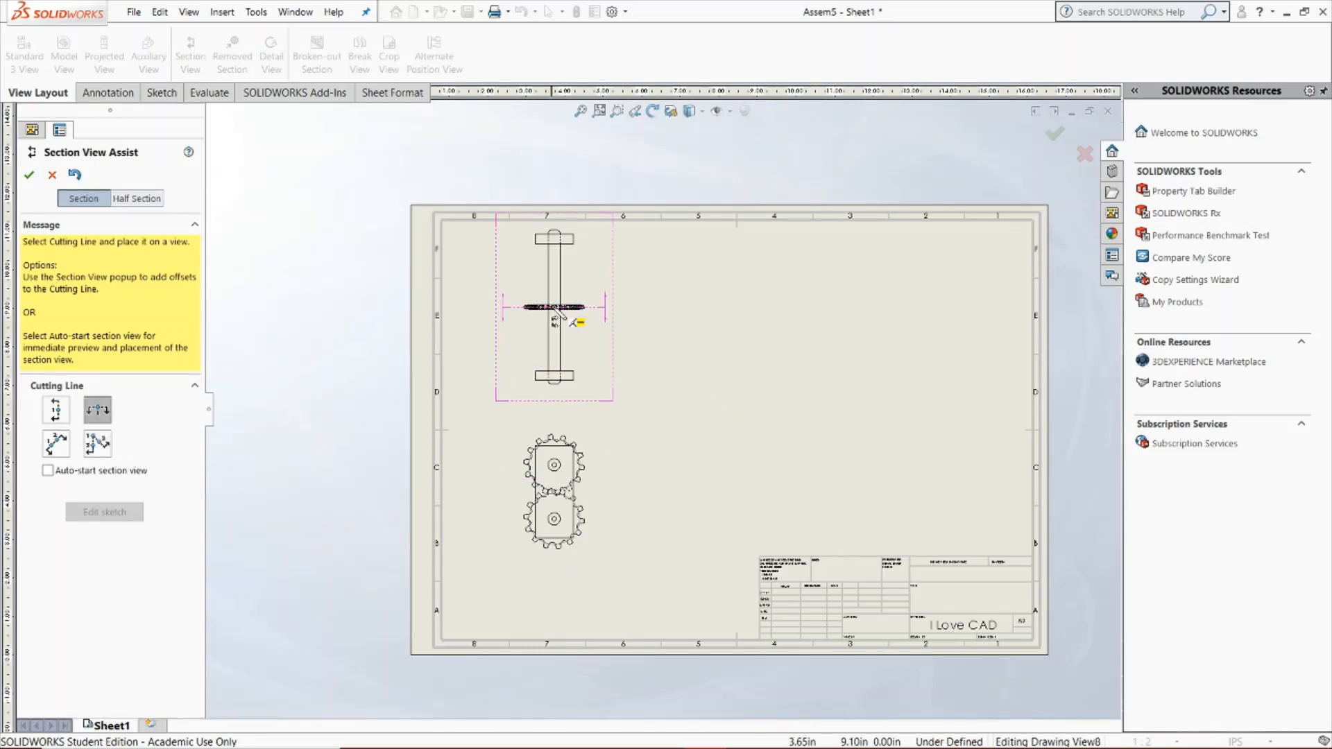
pyautogui.scroll(-5, 559, 316)
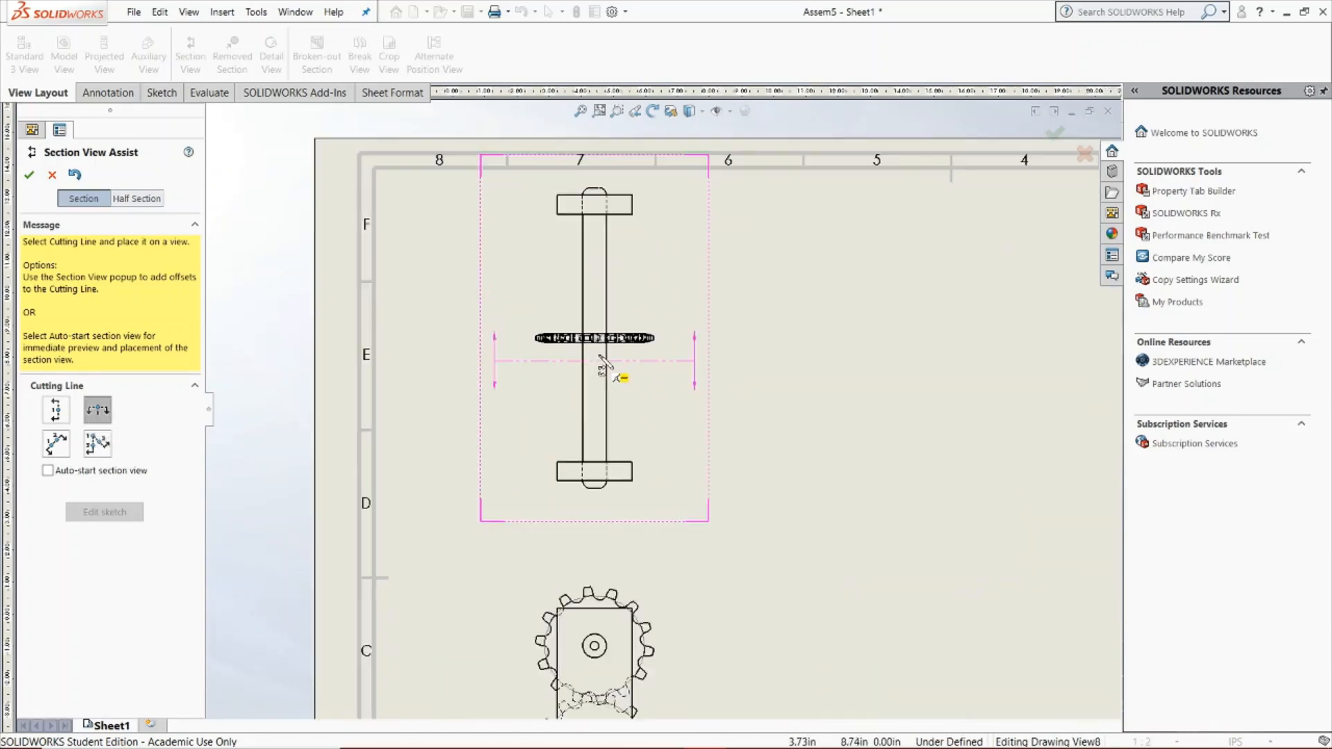
pyautogui.scroll(-10, 601, 357)
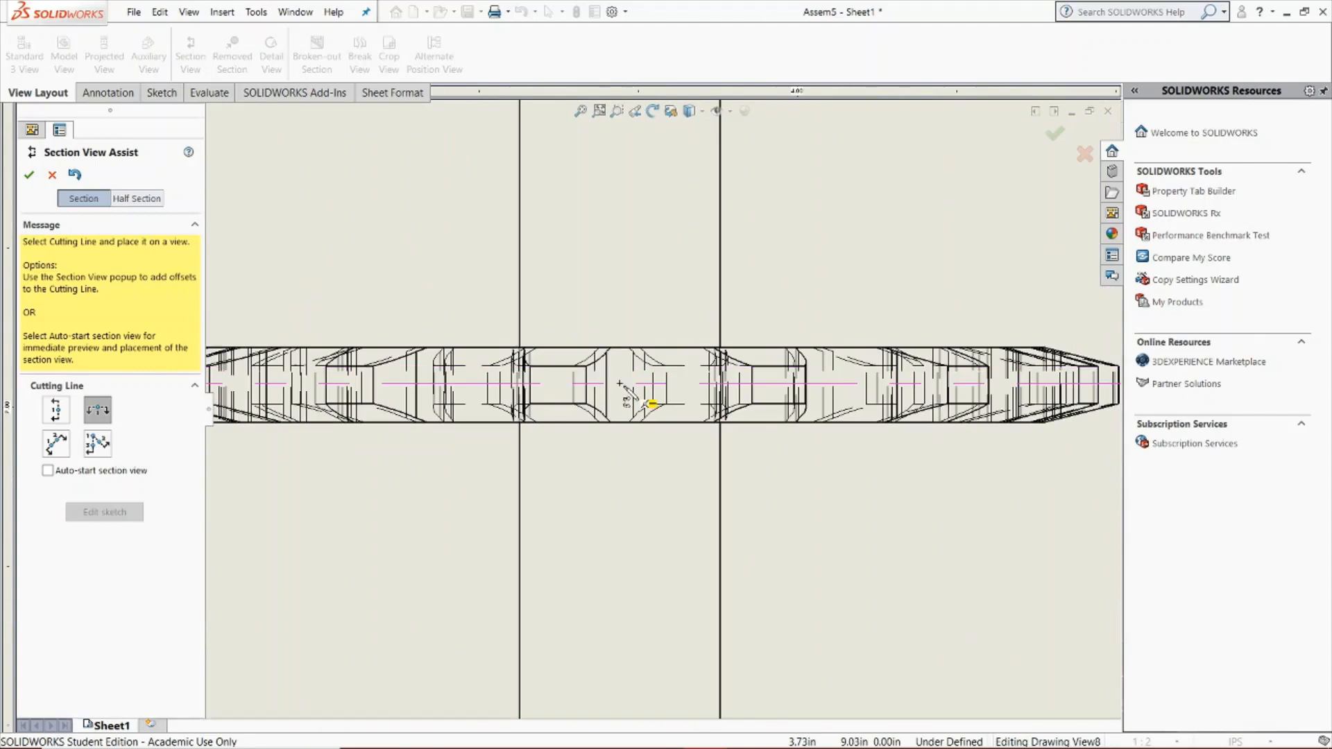
pyautogui.click(620, 384)
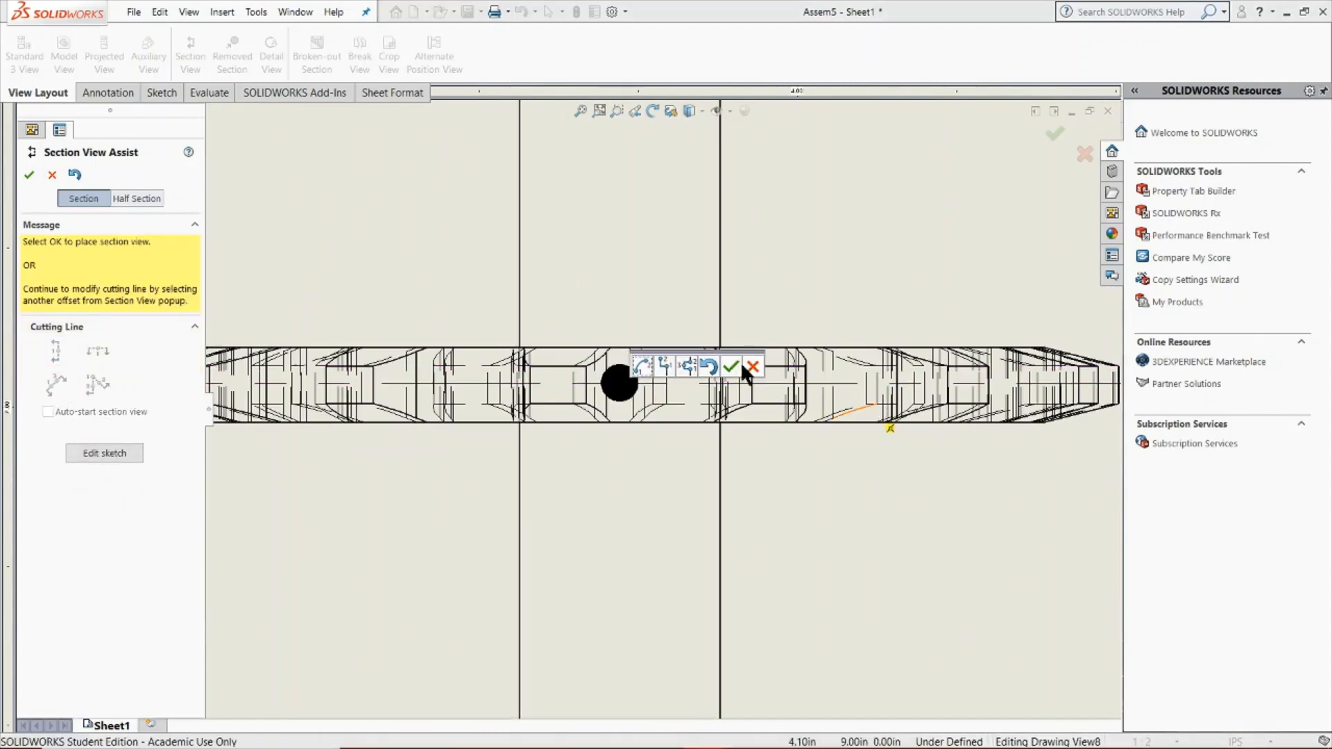
pyautogui.click(730, 365)
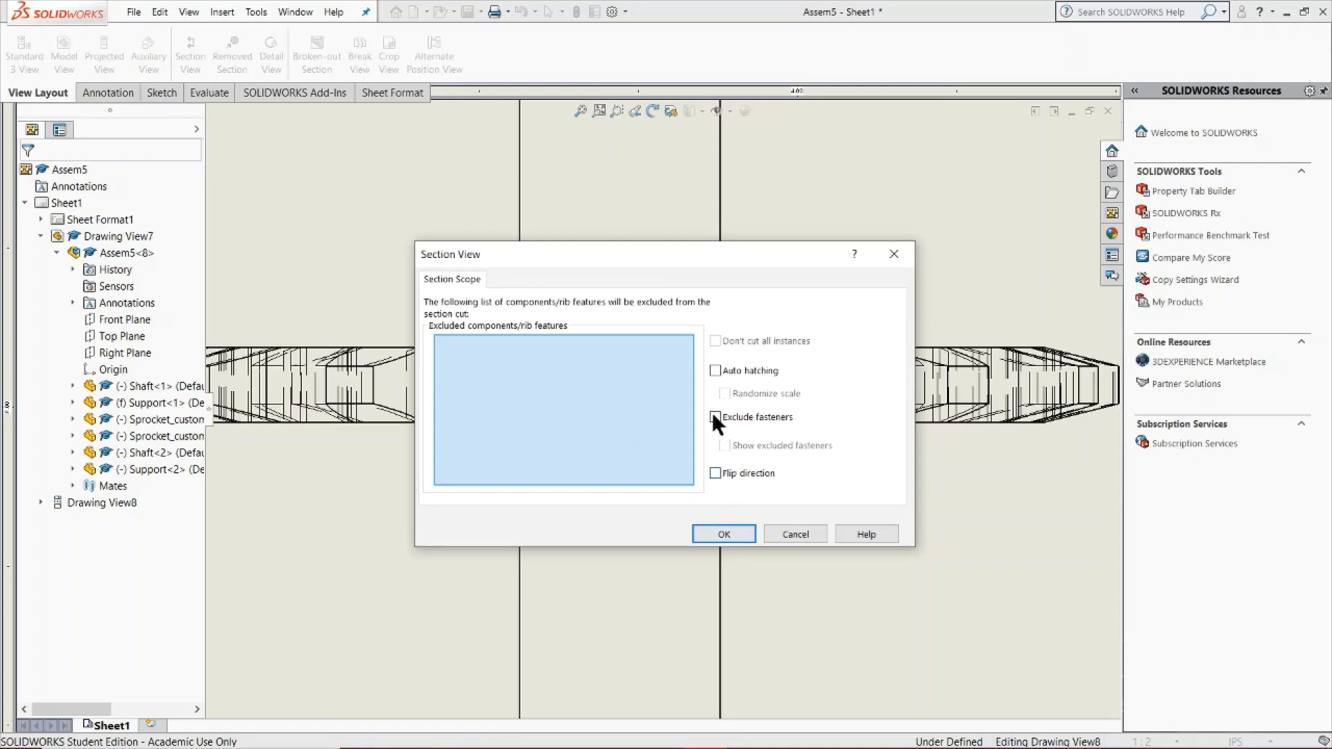
pyautogui.click(723, 535)
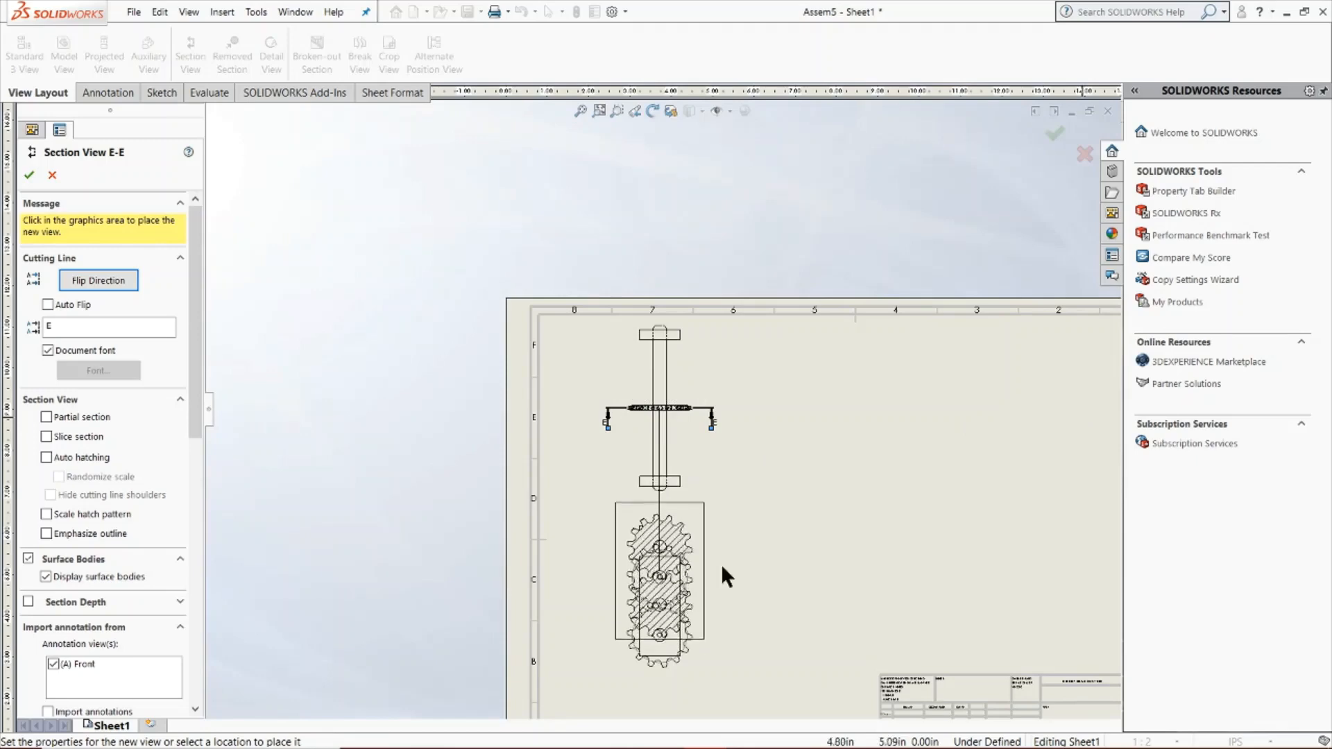
pyautogui.click(776, 407)
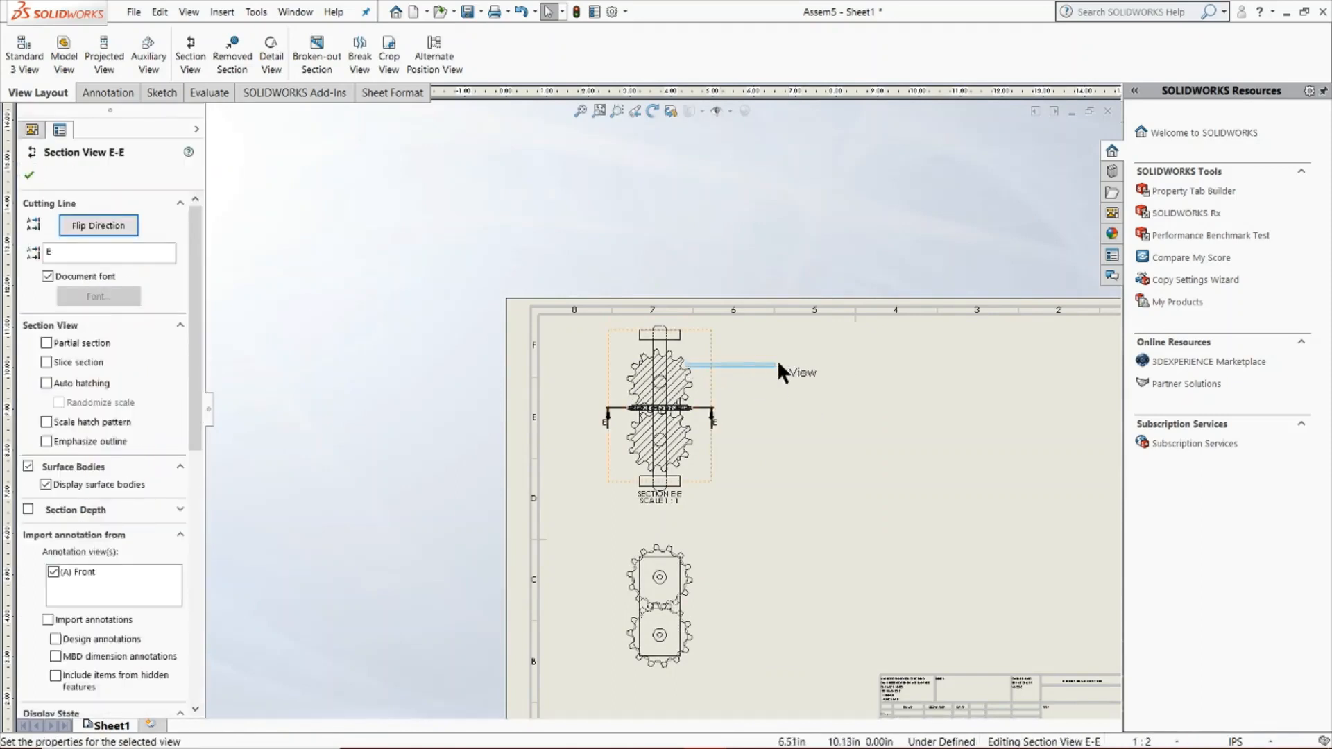
# Move the section view down off the top view, and delete the front view it overlaps
pyautogui.click(692, 370)
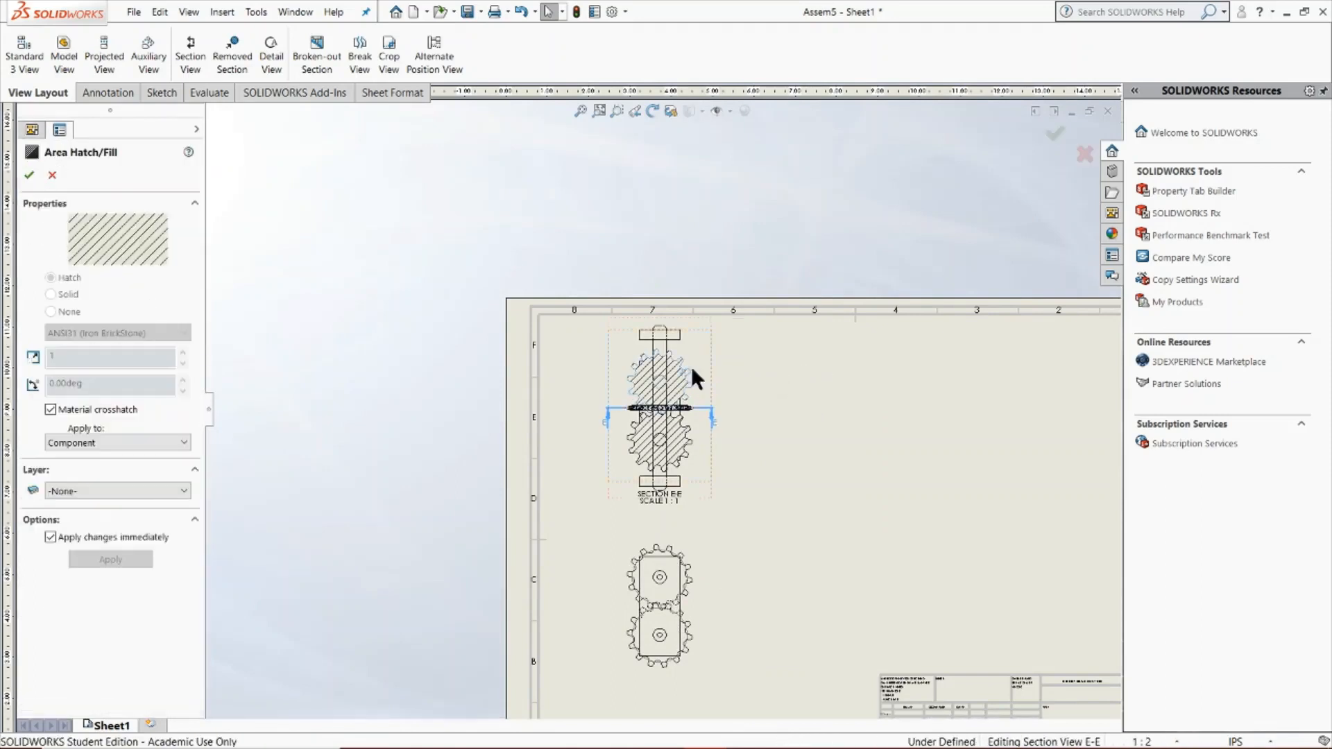
pyautogui.moveTo(740, 372)
pyautogui.mouseDown()
pyautogui.moveTo(830, 387)
pyautogui.moveTo(737, 501)
pyautogui.moveTo(736, 538)
pyautogui.moveTo(734, 480)
pyautogui.mouseUp()
pyautogui.click(629, 663)
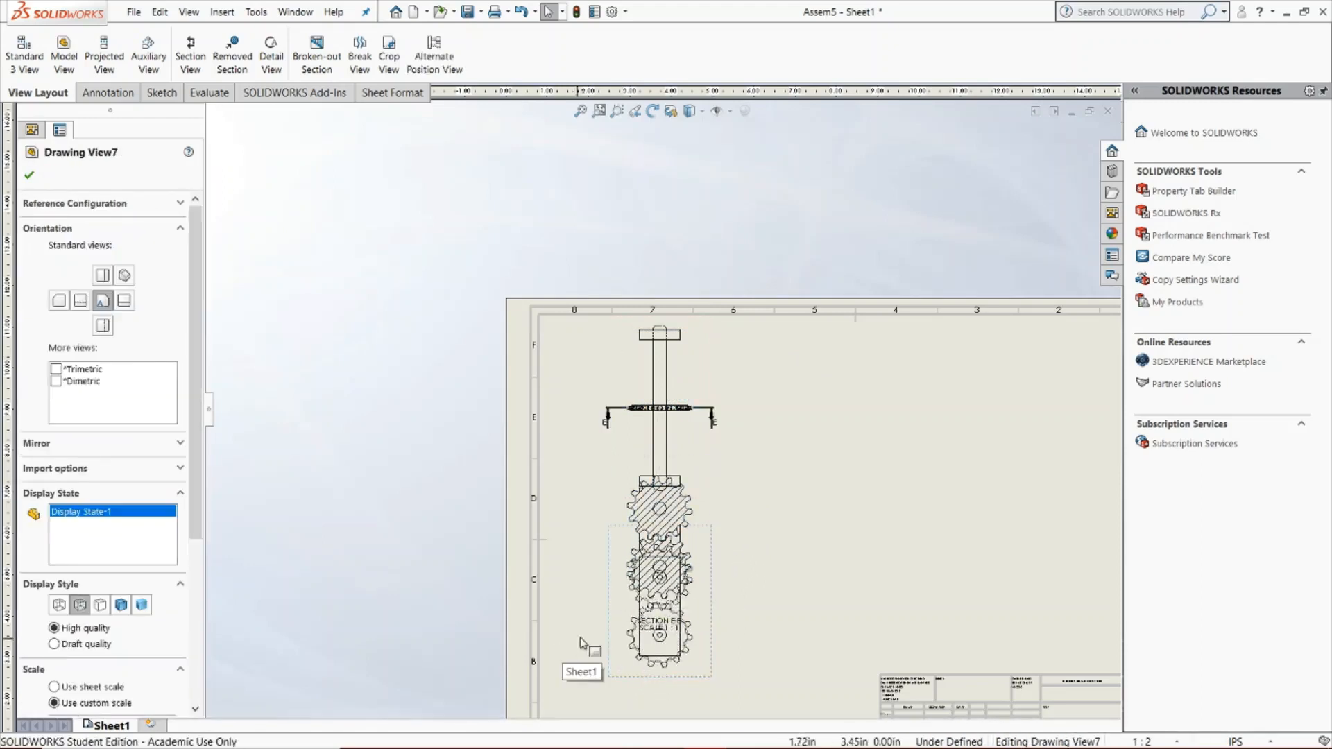
pyautogui.press('Delete')
pyautogui.click(784, 318)
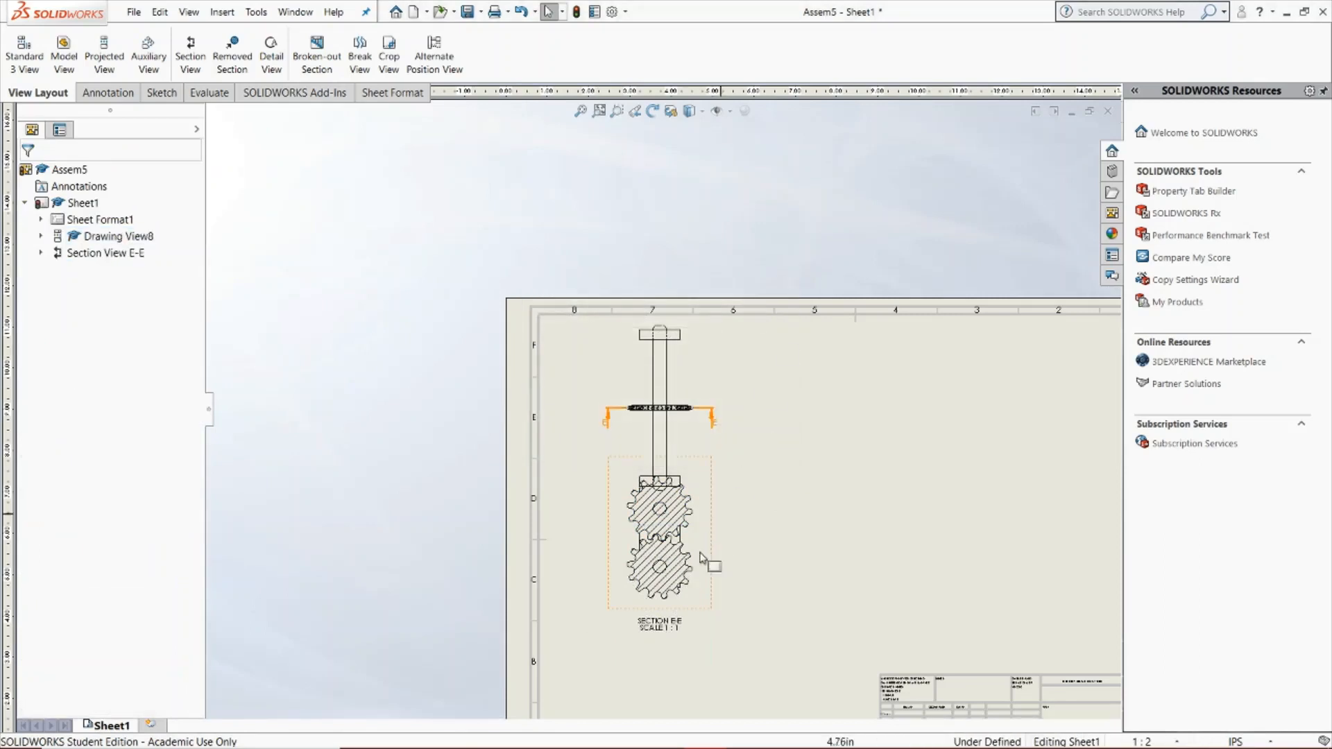
# Move the section view further down so that it sits clear below the top view, and accept its properties
pyautogui.click(713, 578)
pyautogui.moveTo(714, 583); pyautogui.dragTo(714, 646)
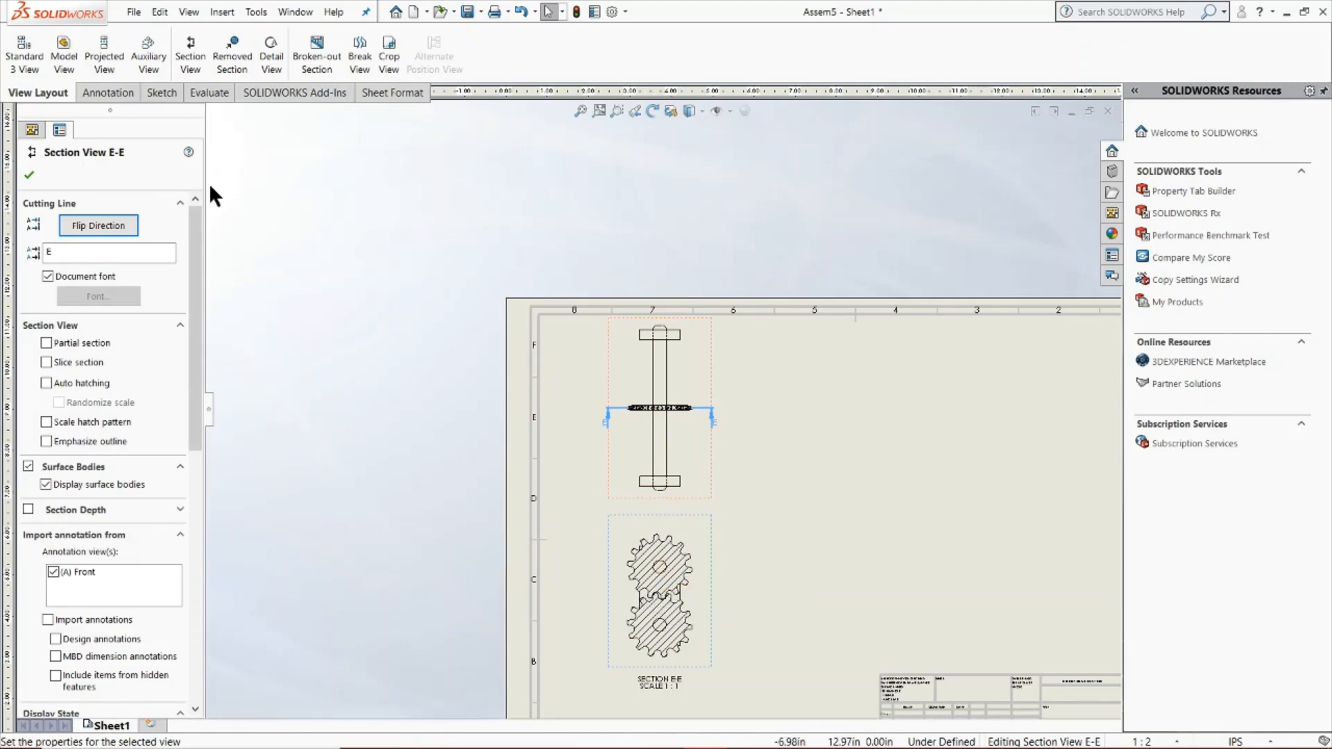
pyautogui.click(30, 175)
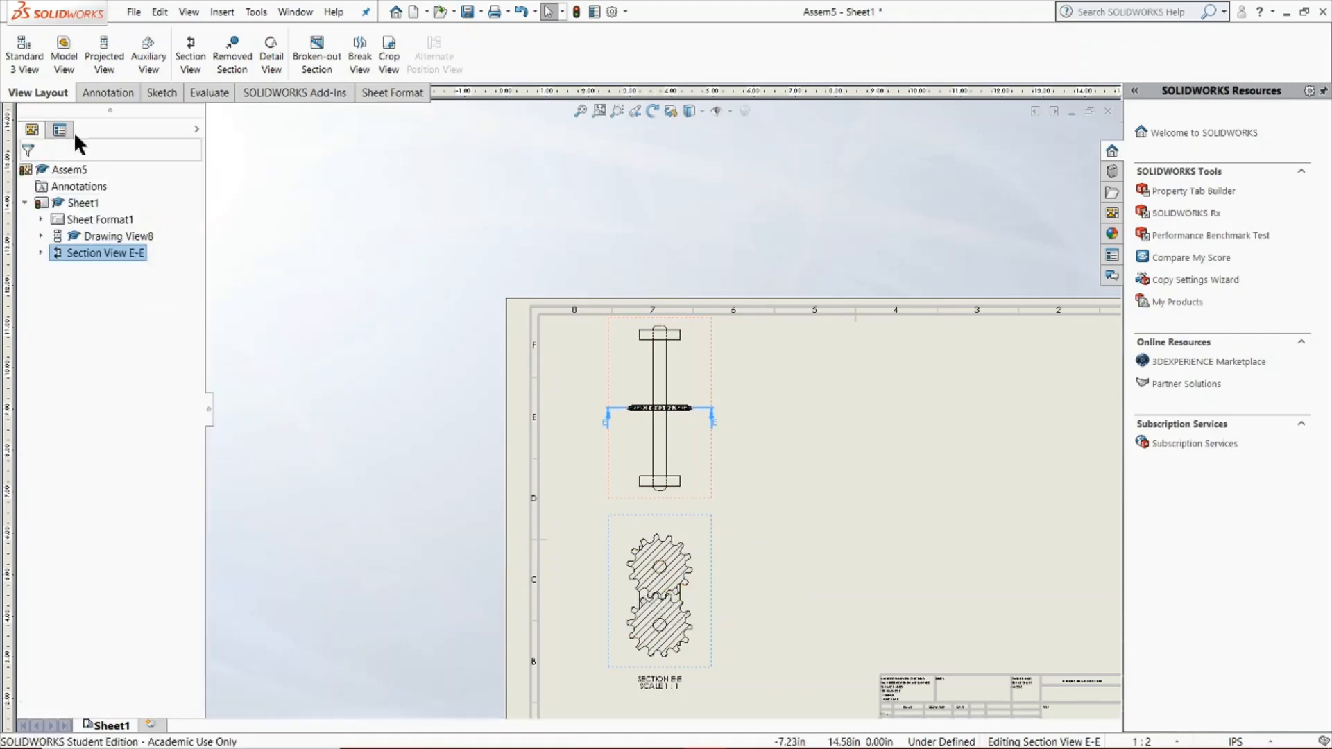
# Dimension the diameter of the upper sprocket's bore in the section view, placing the text outside the teeth
pyautogui.click(111, 93)
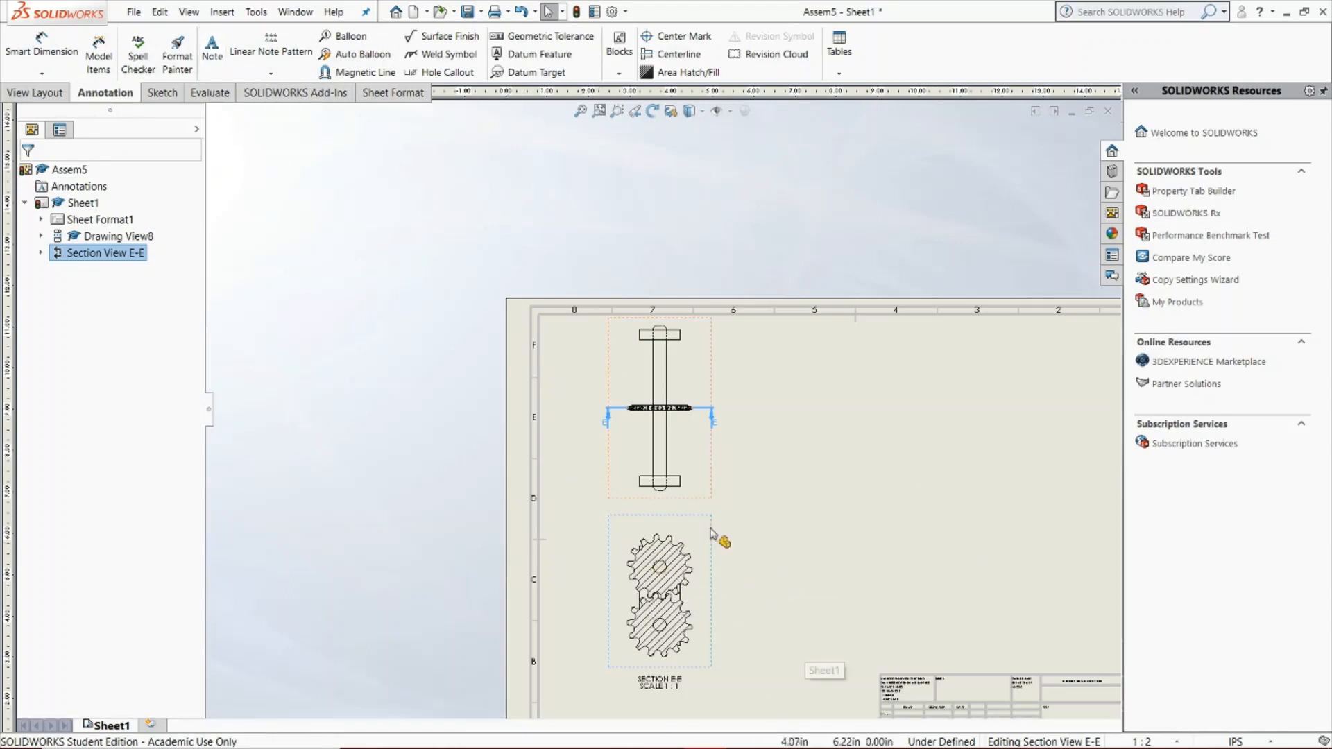
pyautogui.click(43, 48)
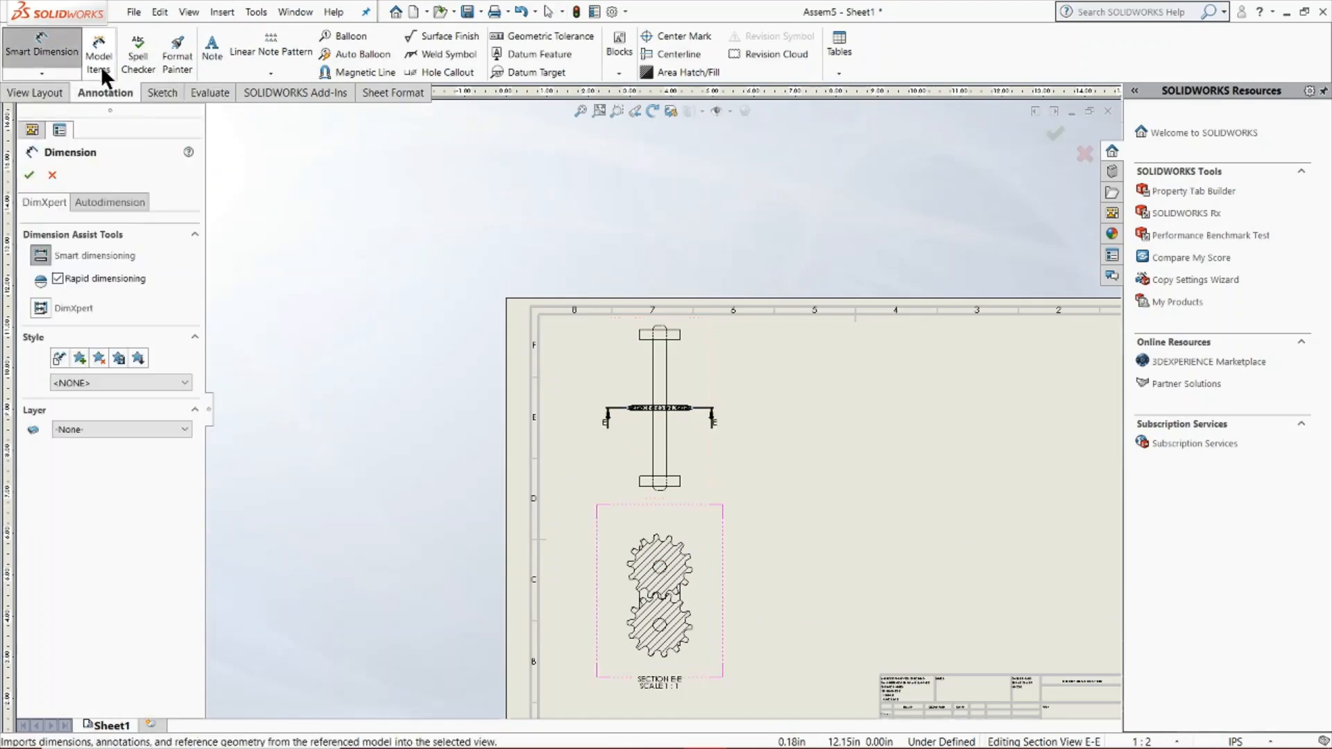
pyautogui.scroll(-6, 676, 618)
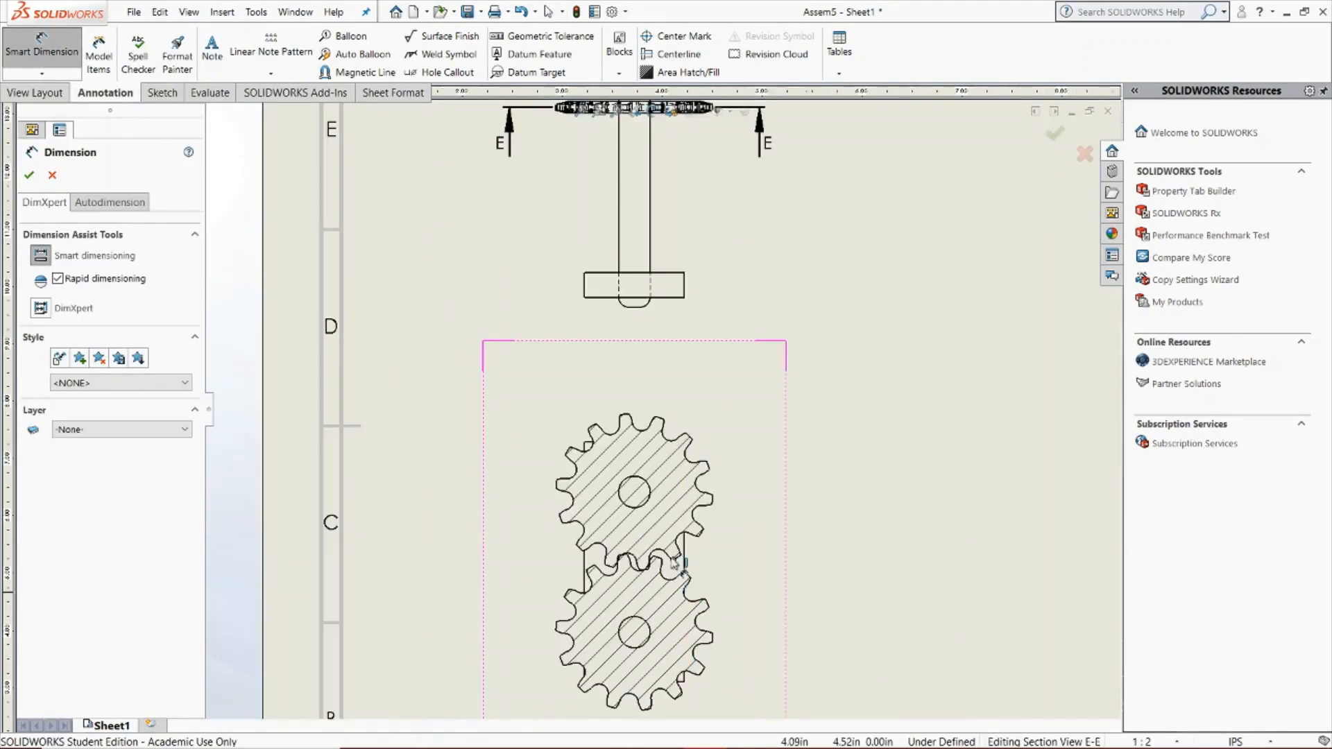
pyautogui.click(629, 408)
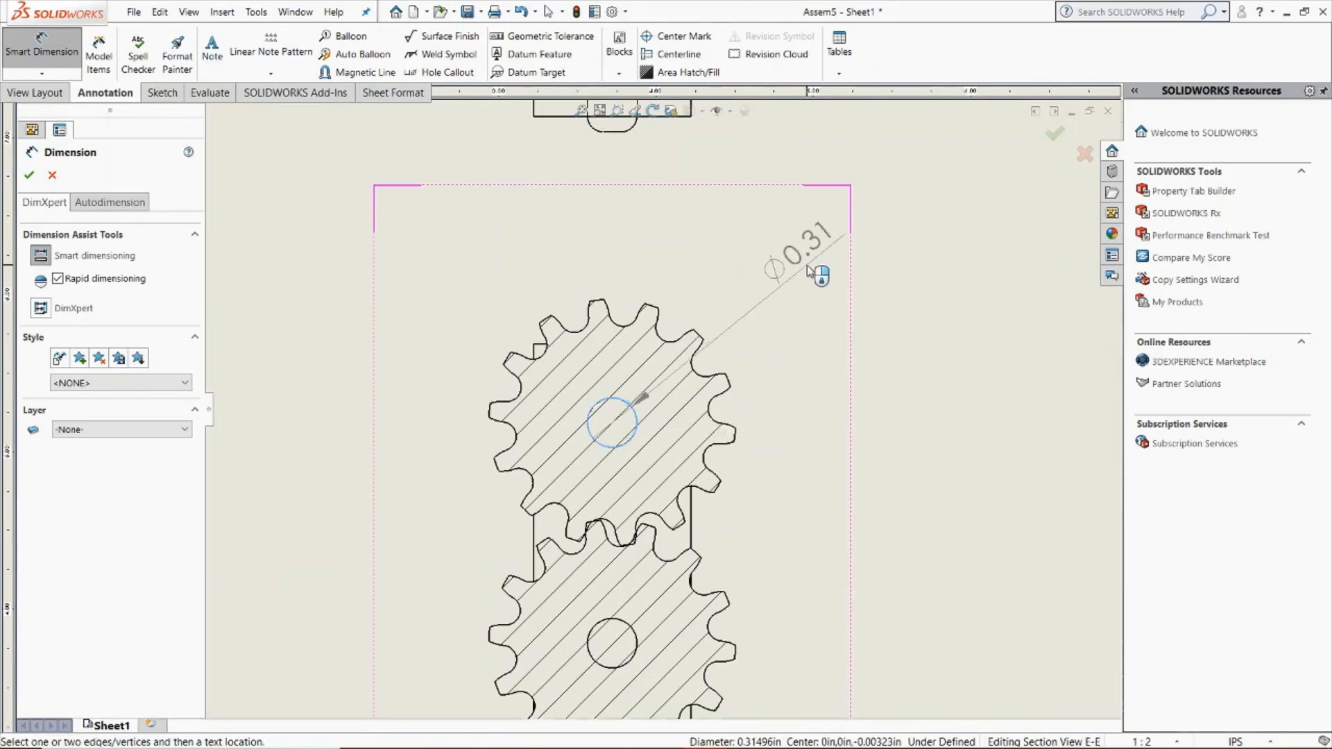
pyautogui.click(811, 262)
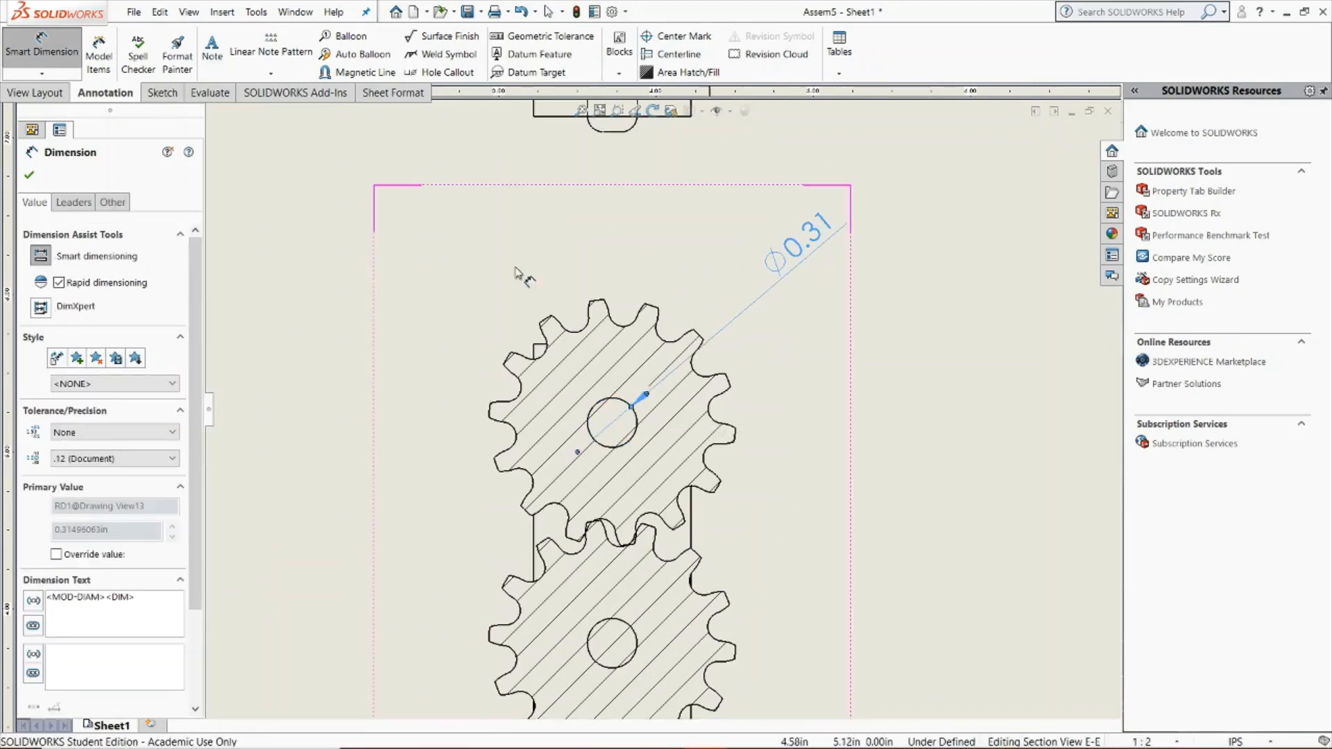
pyautogui.click(38, 176)
# Start a removed section on the top view, with the outer edges of the upper and lower supports as opposed geometry
pyautogui.scroll(5, 732, 436)
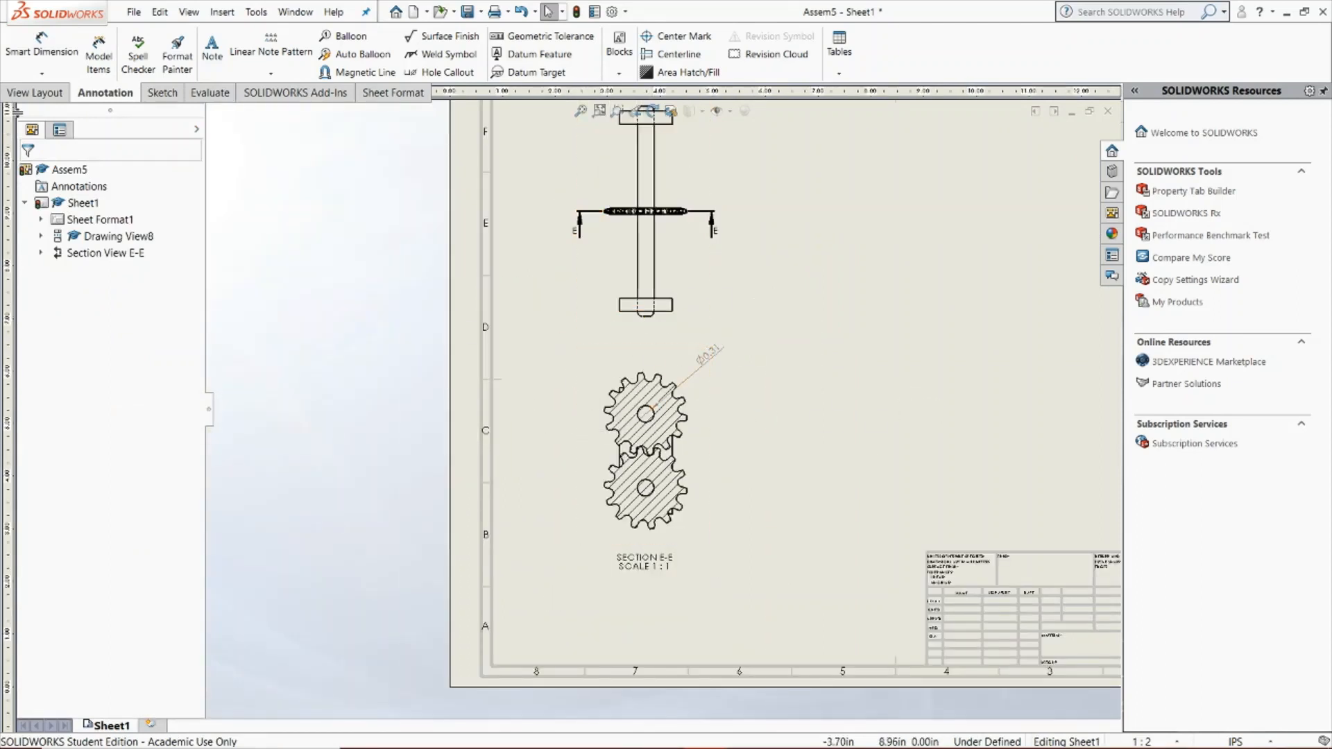
pyautogui.click(31, 93)
pyautogui.scroll(3, 628, 614)
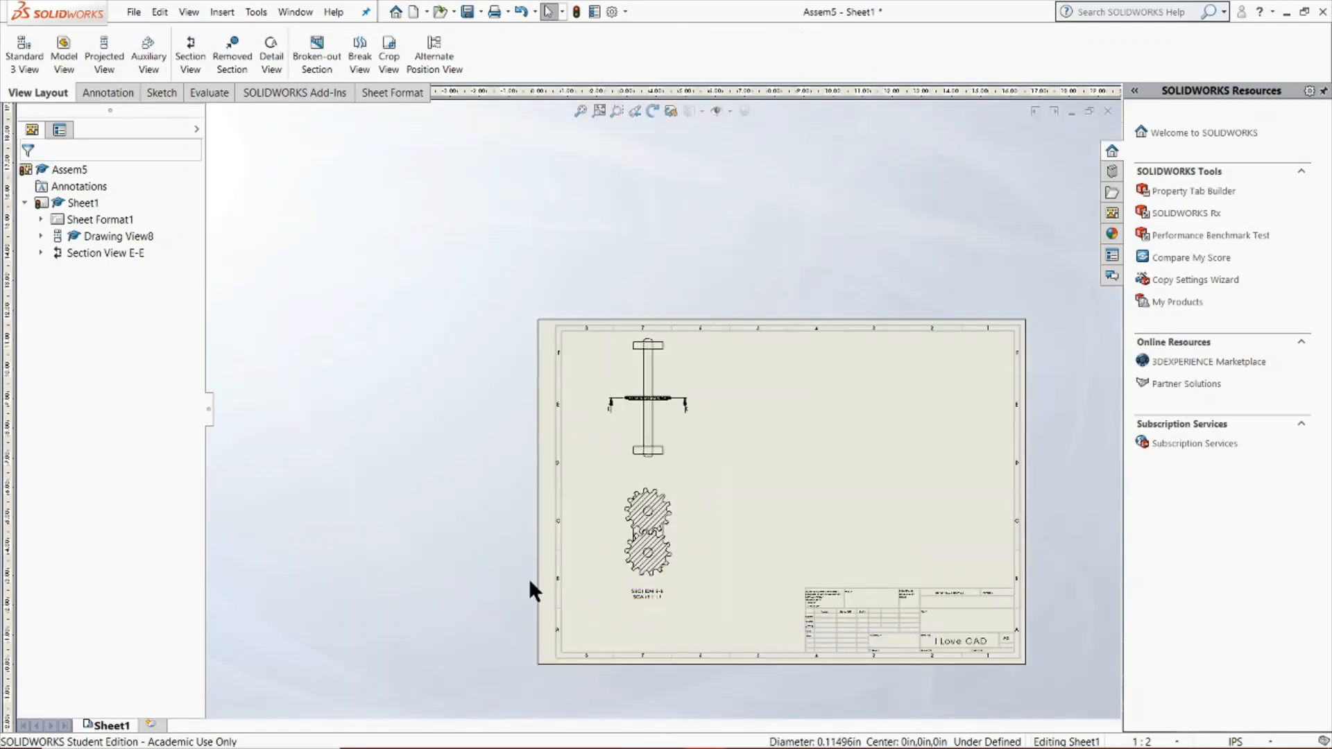
pyautogui.click(245, 73)
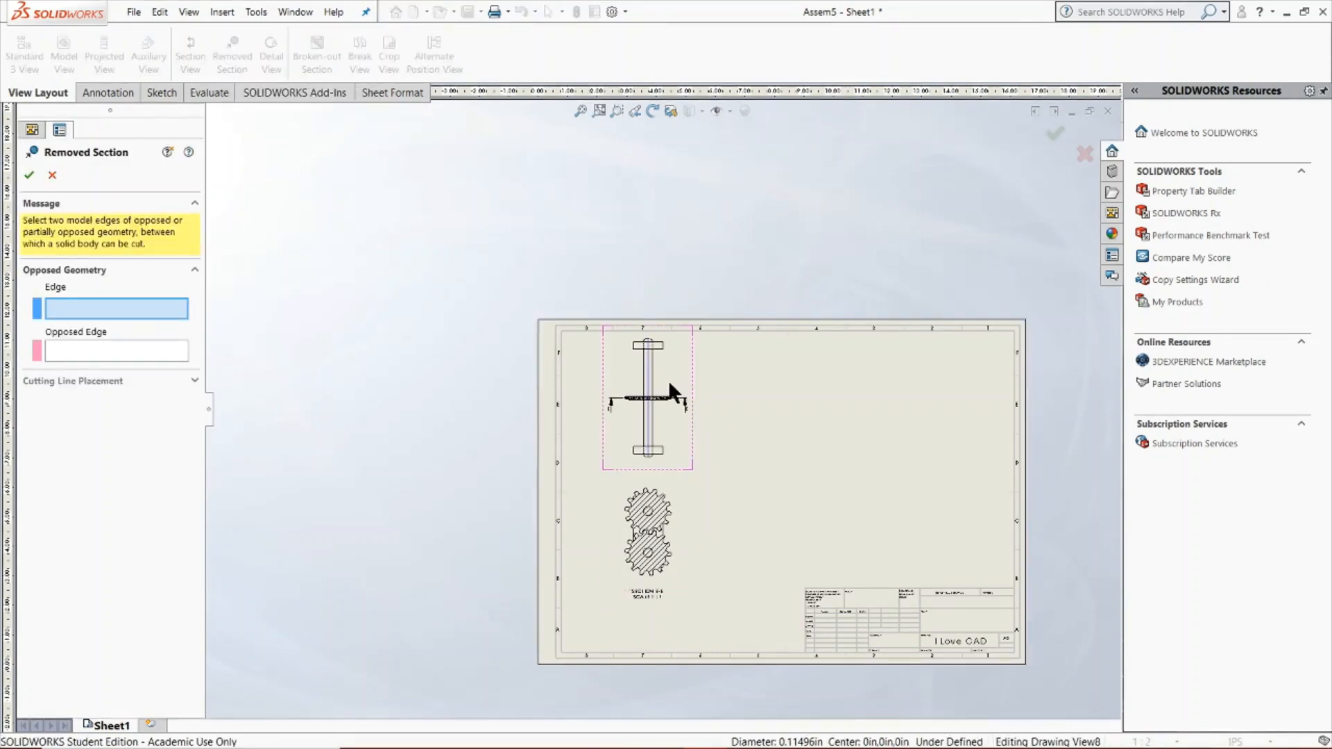
pyautogui.scroll(-4, 677, 371)
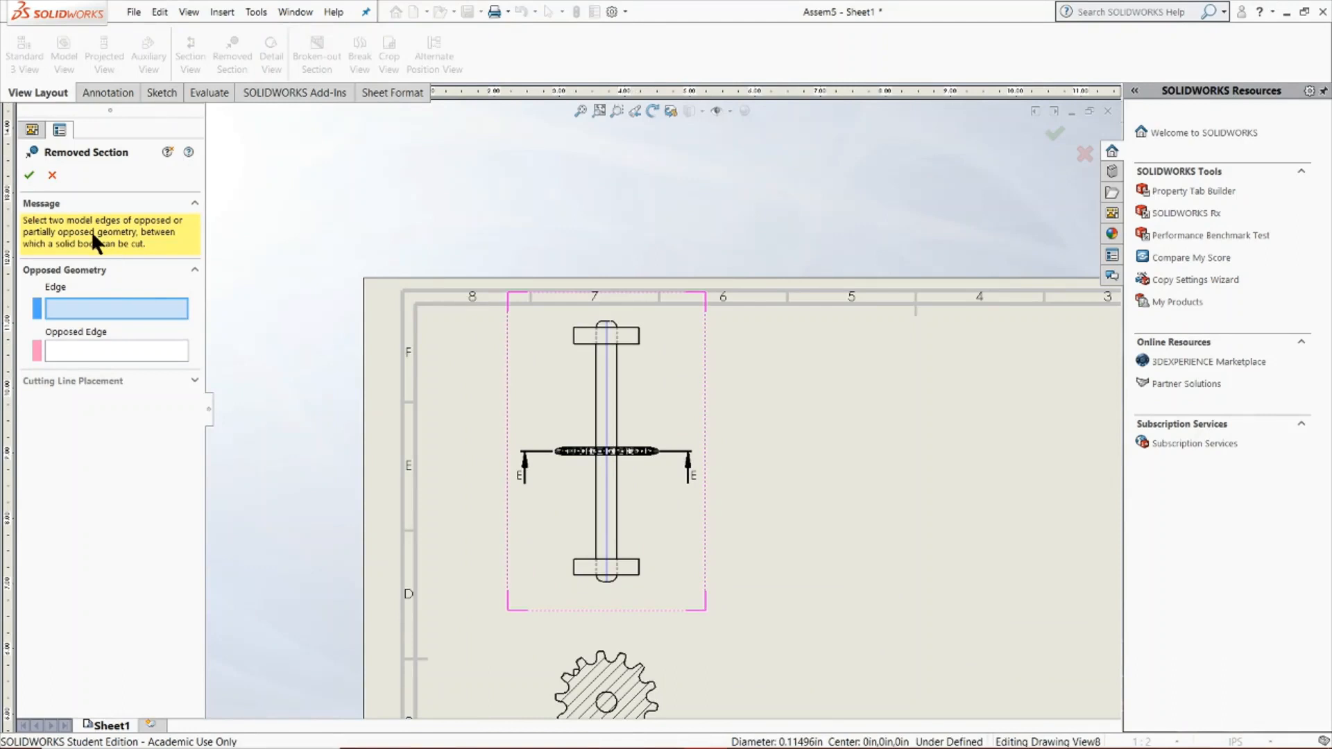
pyautogui.click(629, 336)
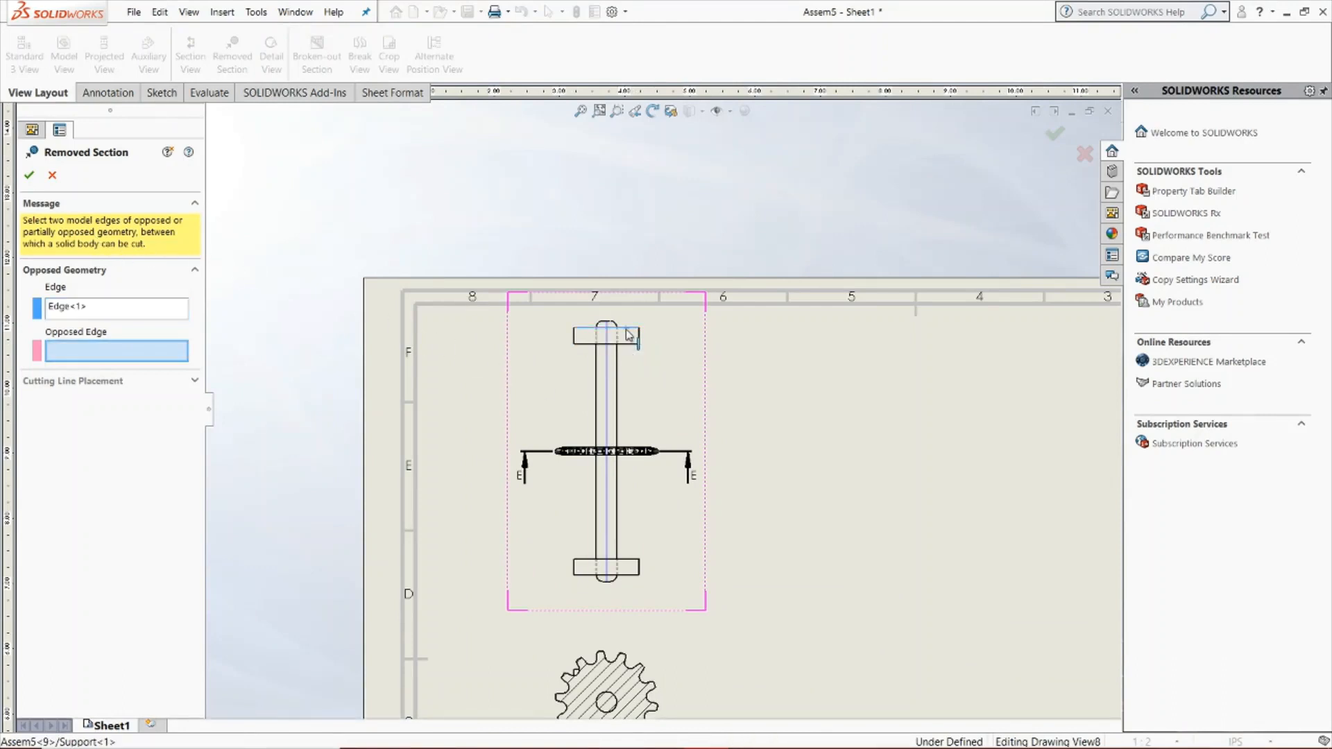
pyautogui.click(629, 575)
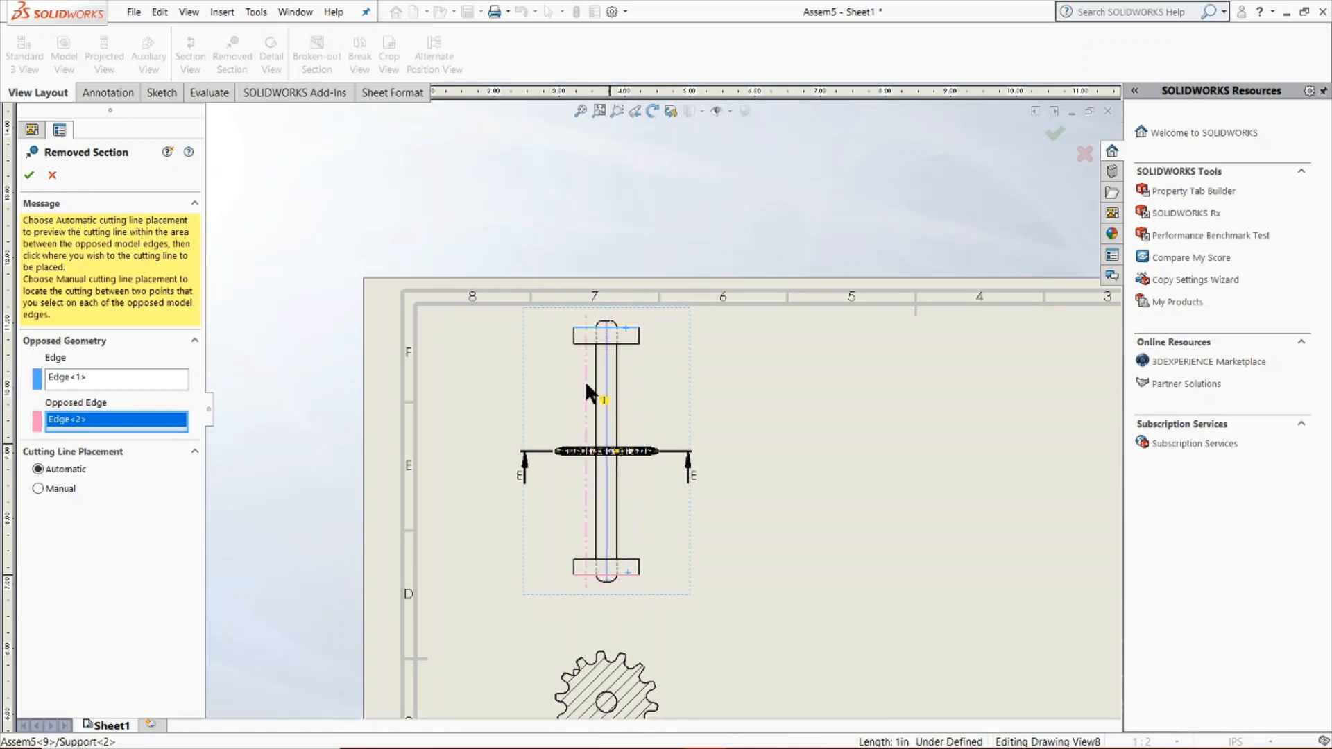
# Set the removed section's vertical cutting line along the shaft's centre, excluding no components, and place the section below the top view
pyautogui.click(606, 335)
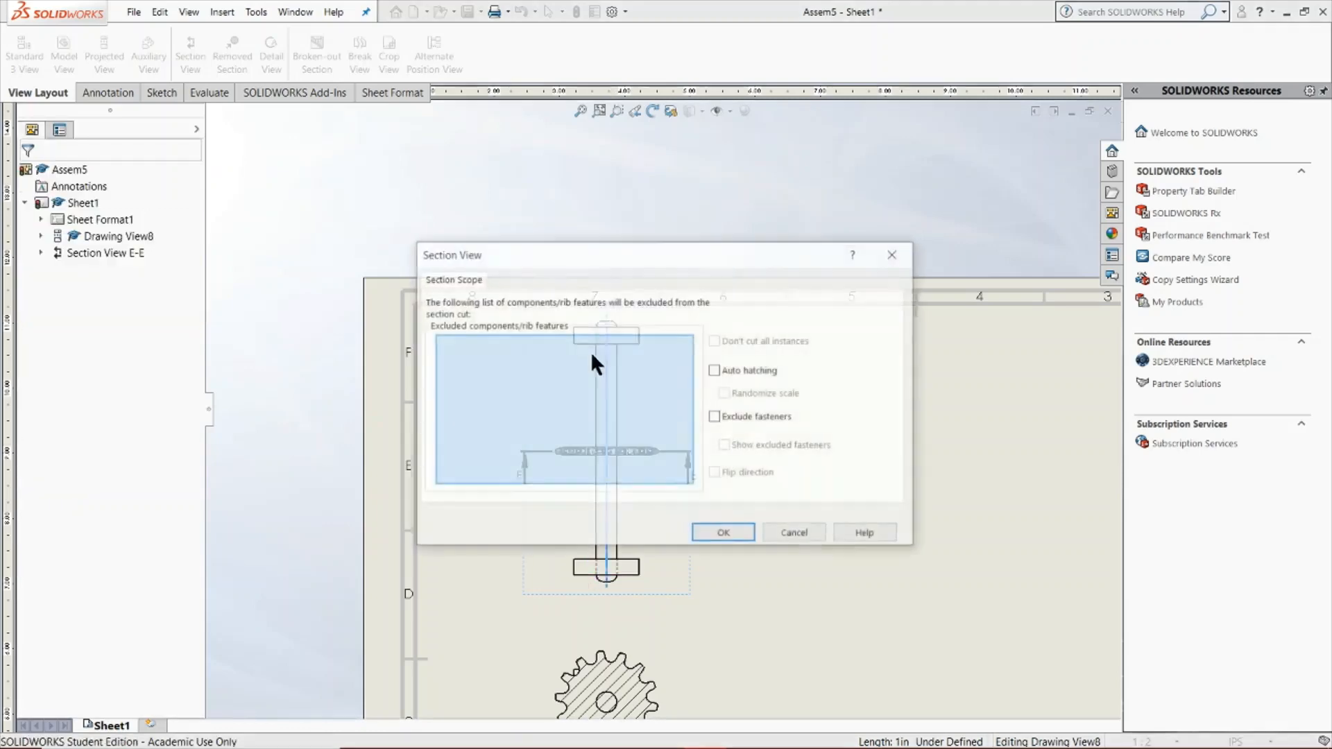
pyautogui.click(730, 535)
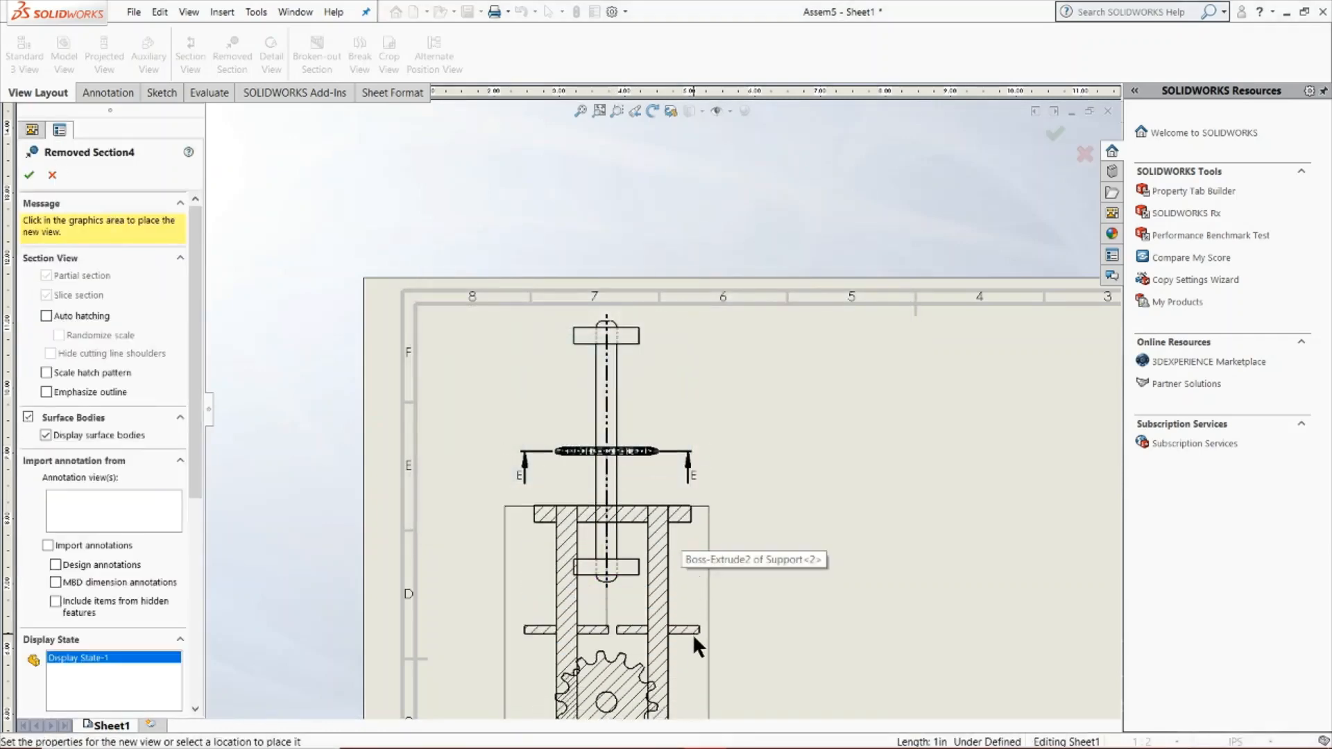
pyautogui.click(696, 635)
pyautogui.scroll(-2, 781, 505)
pyautogui.press('f')
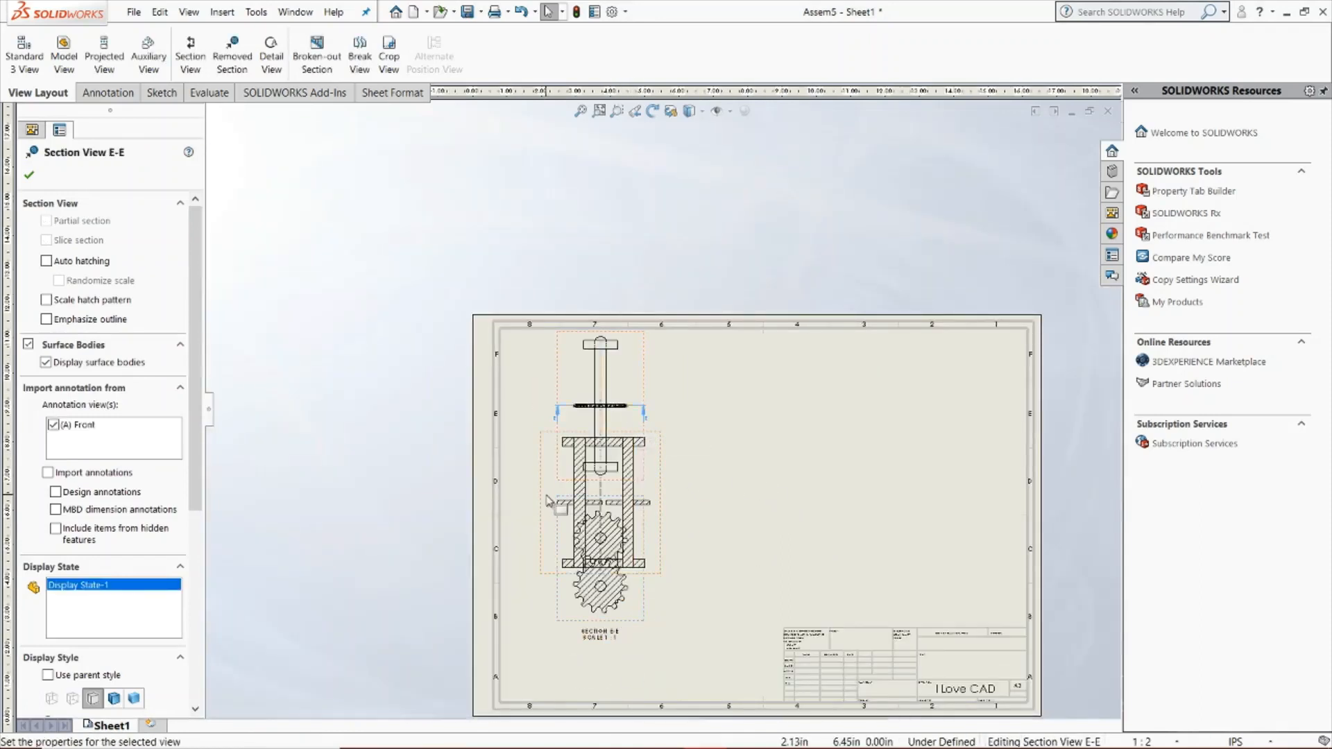
# Delete section view E-E with its cutting line, and move the removed section down clear of the top view
pyautogui.press('Delete')
pyautogui.click(769, 321)
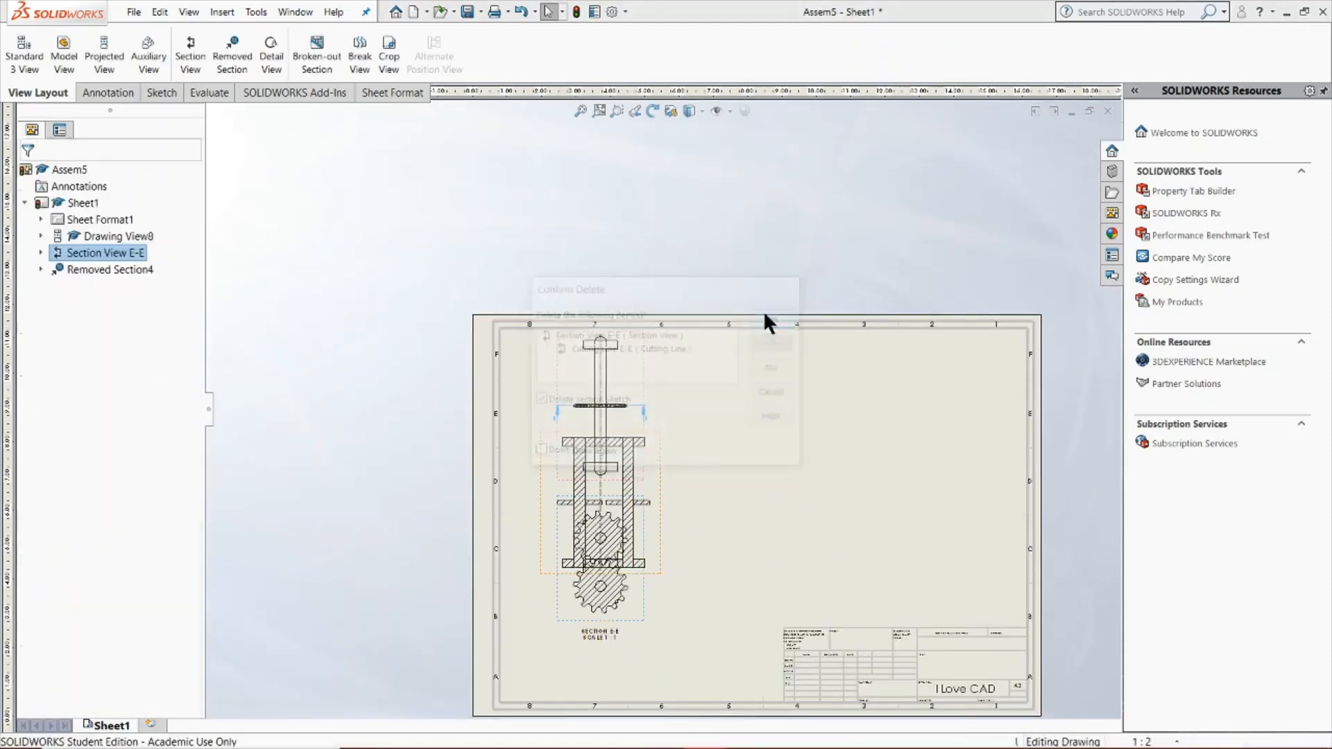
pyautogui.moveTo(659, 609); pyautogui.dragTo(660, 681)
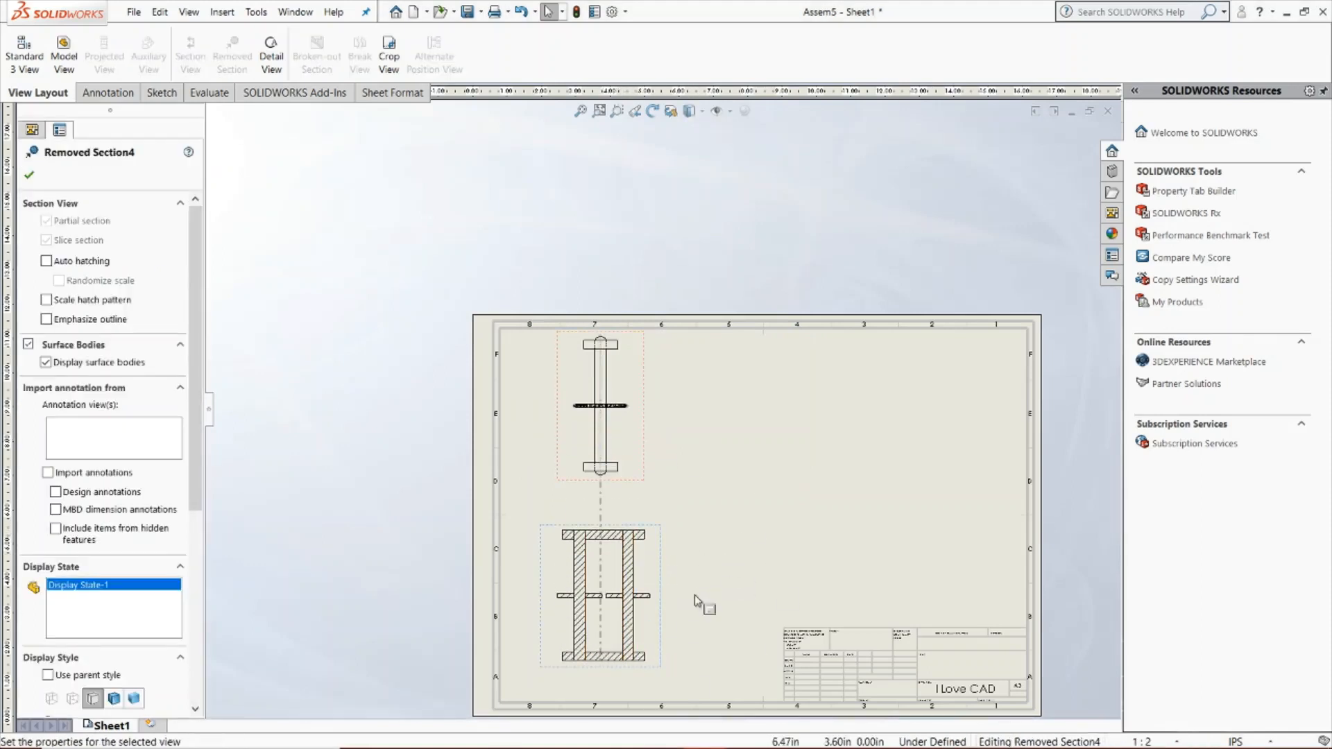
# Examine the removed section against its cutting line in the top view, and accept its properties
pyautogui.scroll(-2, 603, 628)
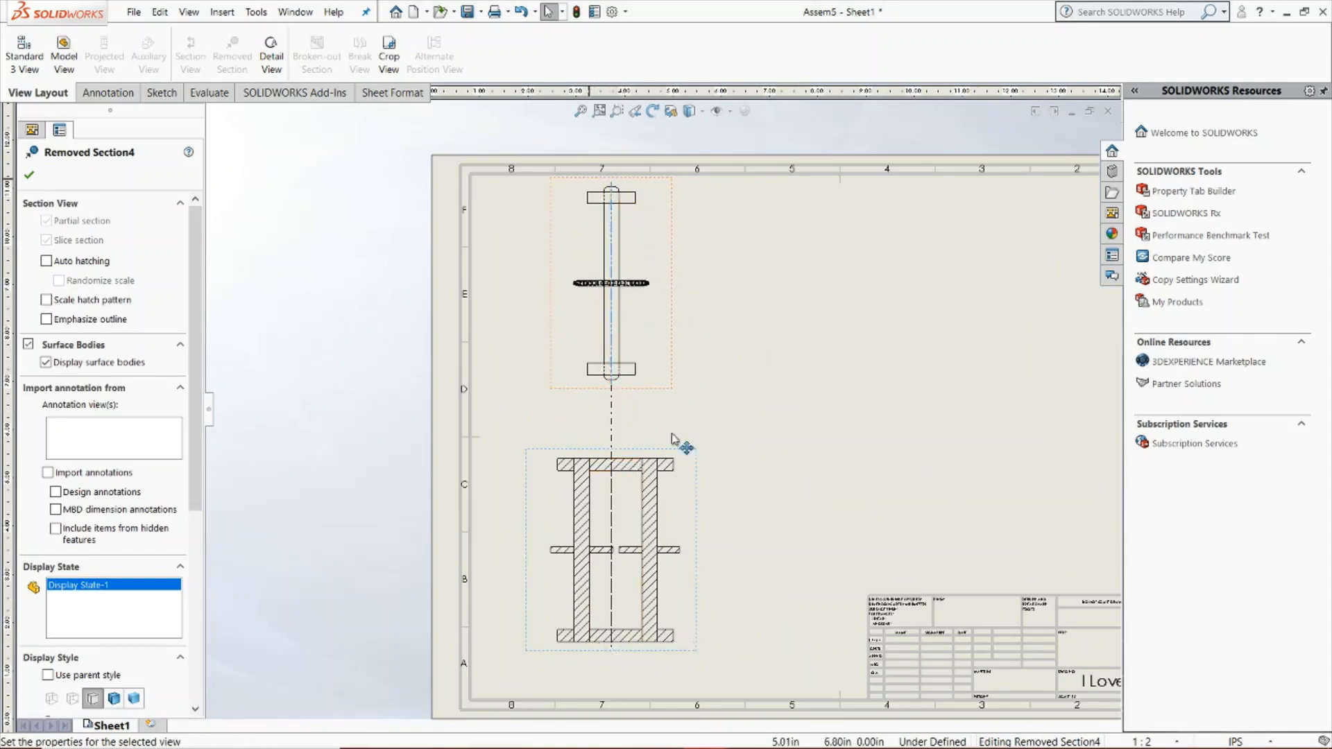
pyautogui.scroll(-2, 624, 166)
pyautogui.scroll(-2, 619, 184)
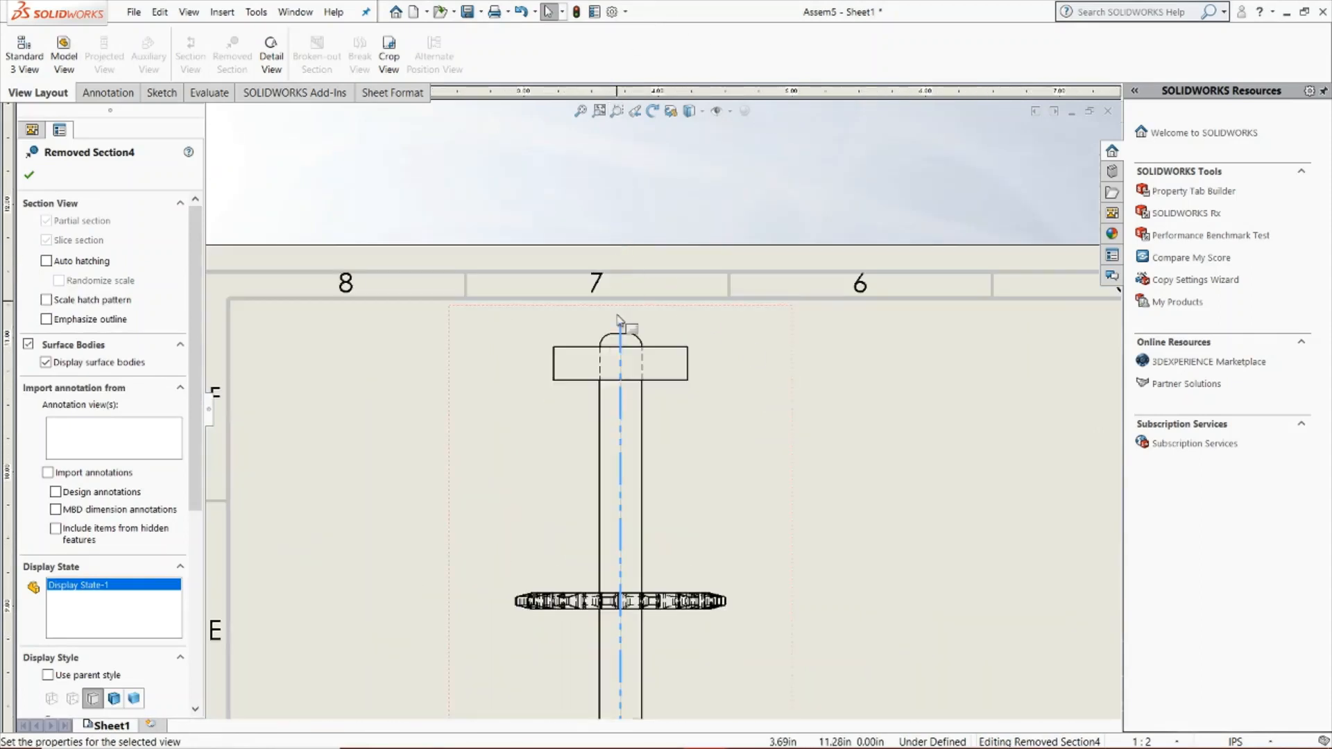
pyautogui.scroll(4, 645, 417)
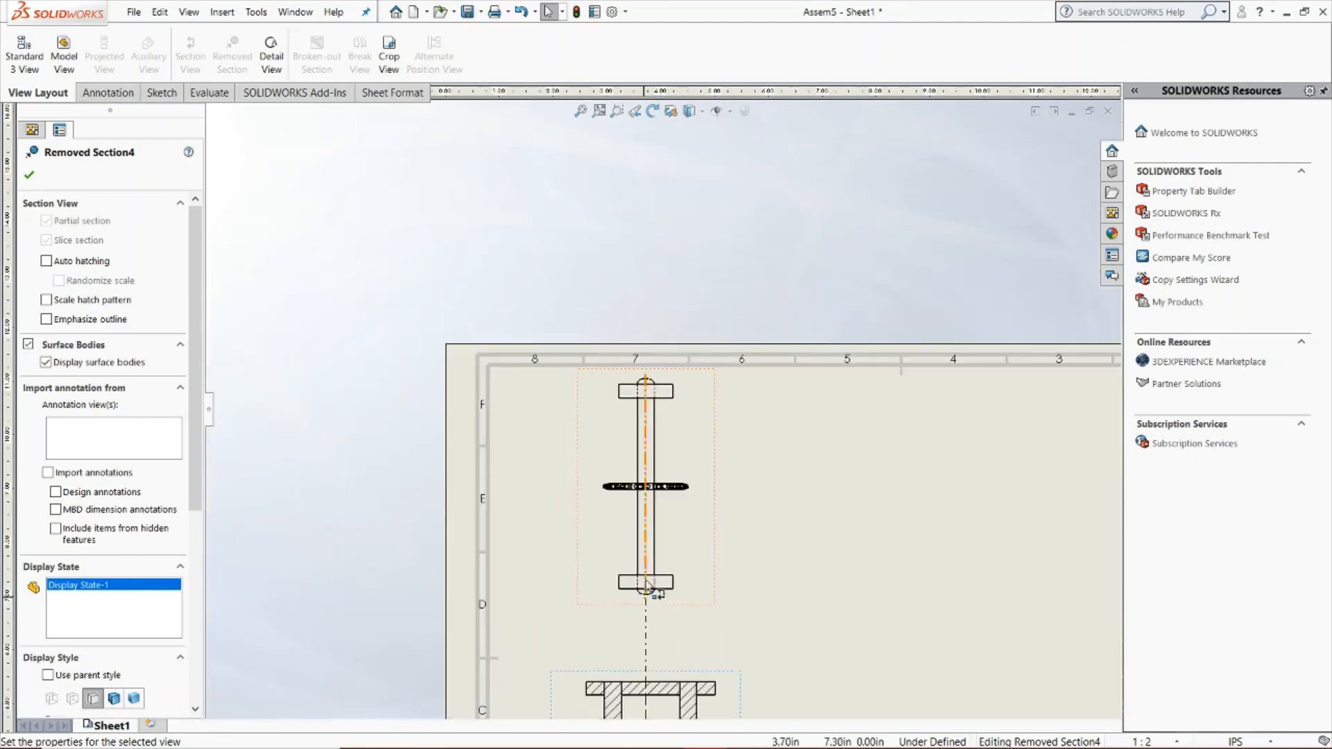
pyautogui.scroll(-1, 655, 553)
pyautogui.scroll(4, 656, 610)
pyautogui.scroll(-2, 652, 639)
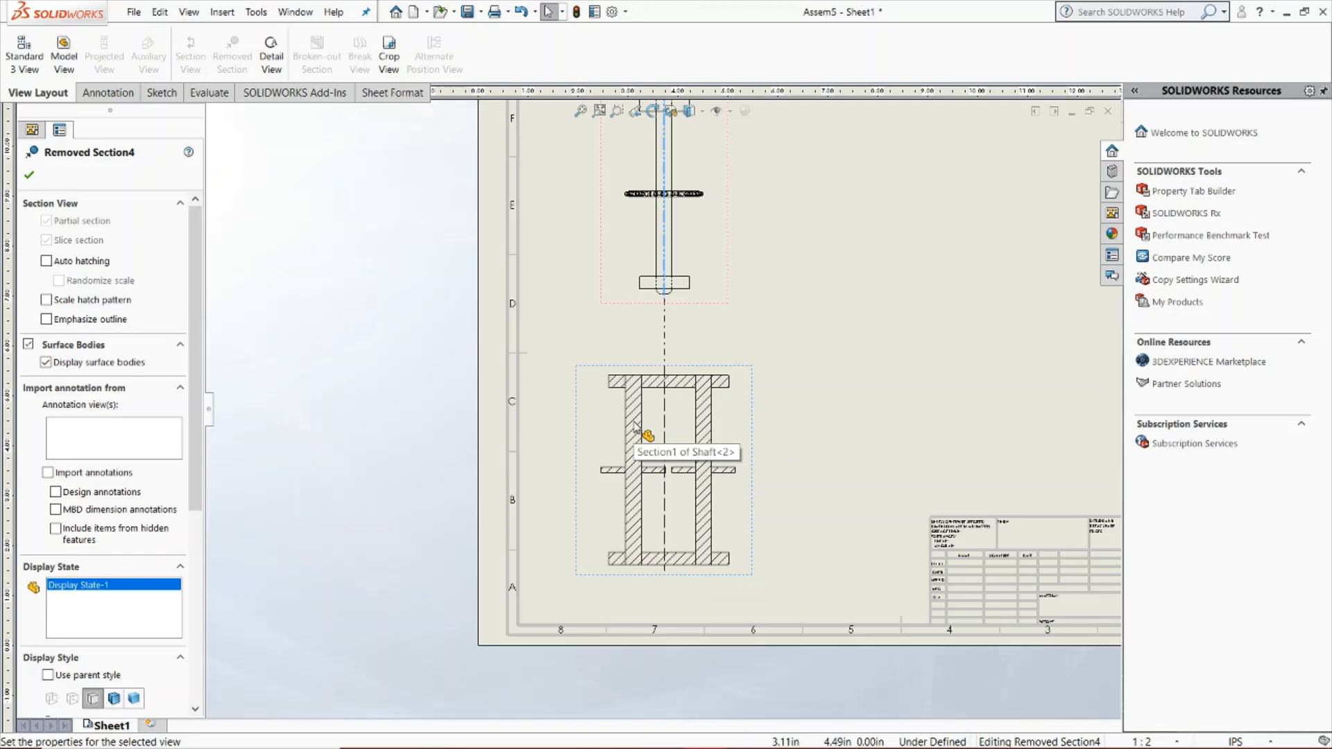
pyautogui.click(30, 175)
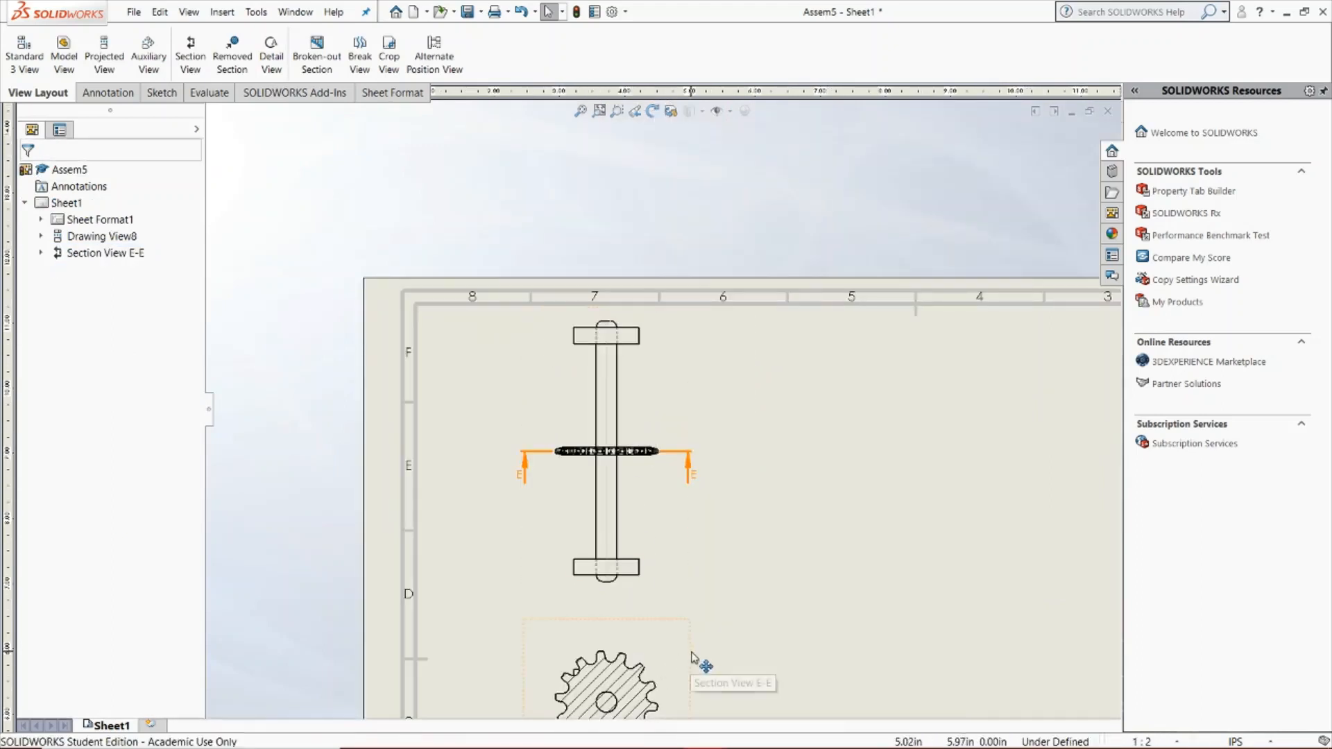
# Delete section view E-E together with its cutting line and section sketch
pyautogui.click(693, 652)
pyautogui.press('Delete')
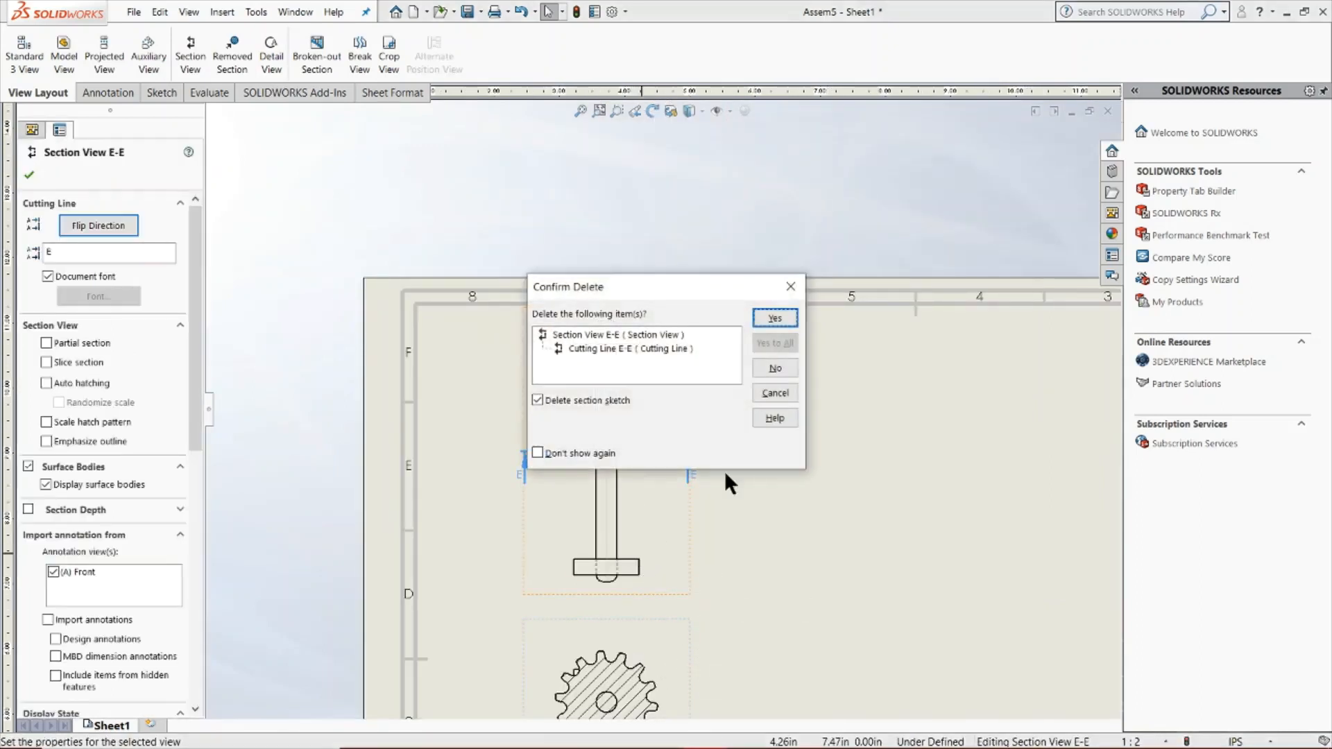
pyautogui.click(775, 319)
# Start a detail view with a circle of about 1.34 in radius centred on the shaft's lower end in the top view
pyautogui.click(272, 59)
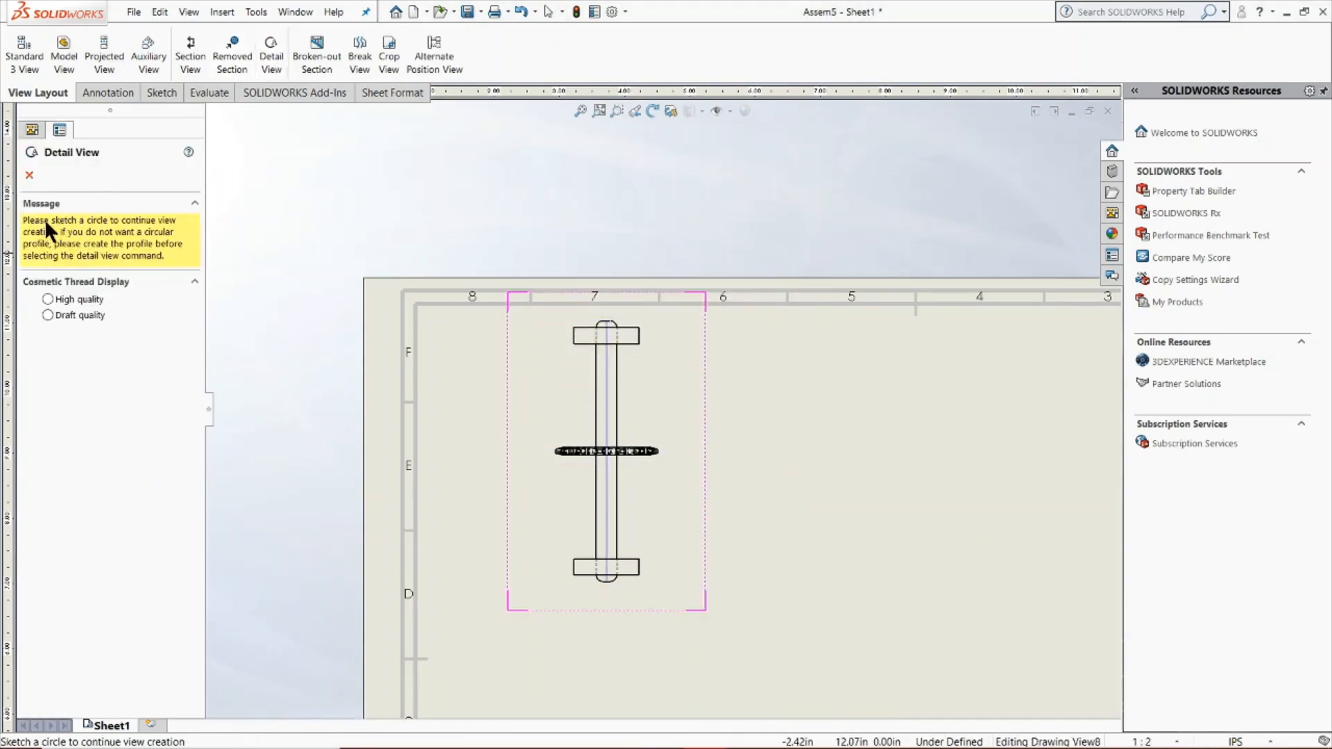
pyautogui.scroll(5, 573, 202)
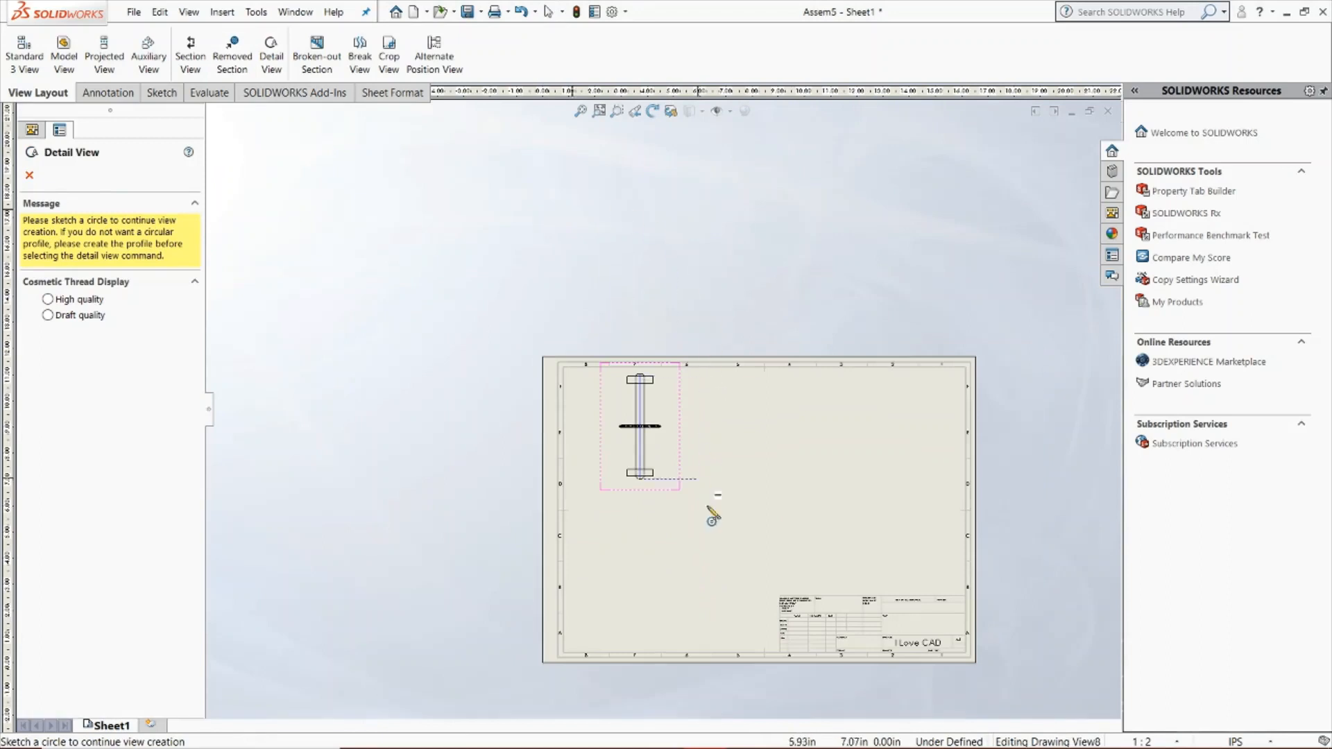
pyautogui.scroll(-3, 712, 517)
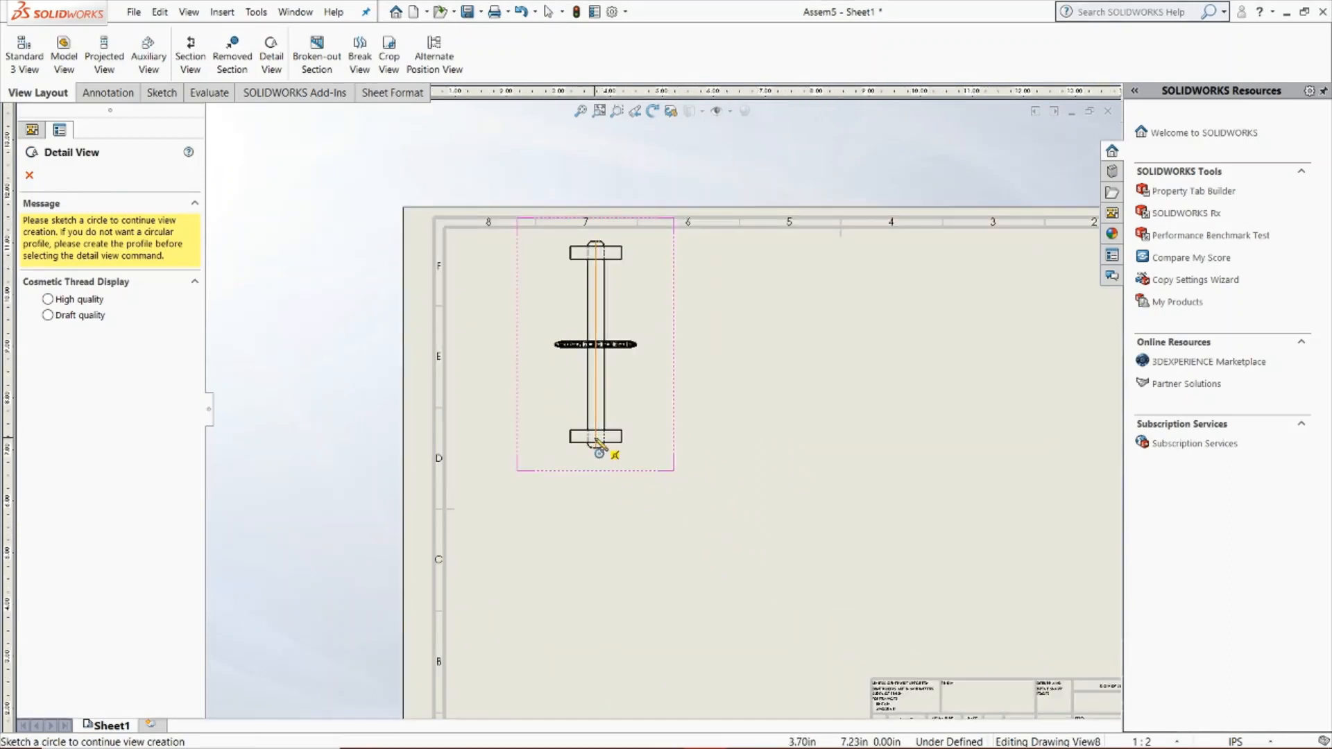
pyautogui.scroll(-5, 597, 440)
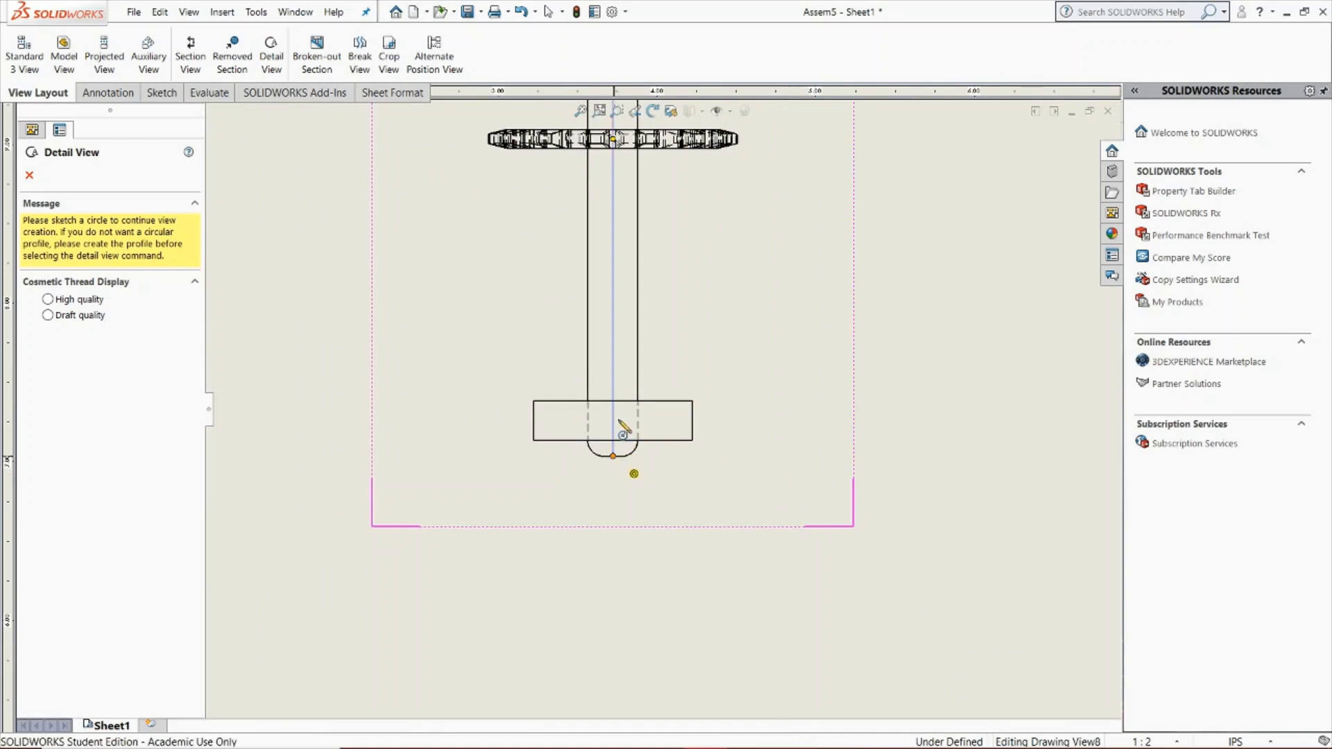
pyautogui.click(613, 456)
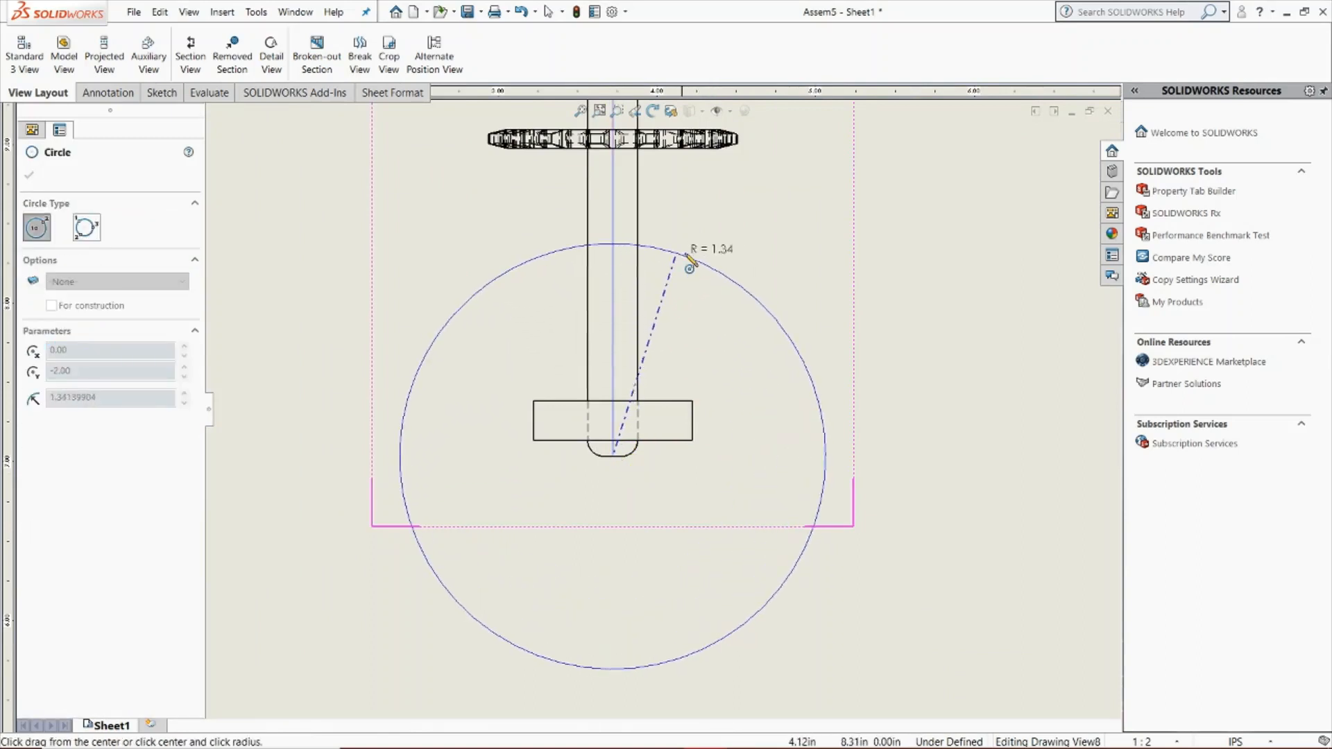
pyautogui.click(688, 256)
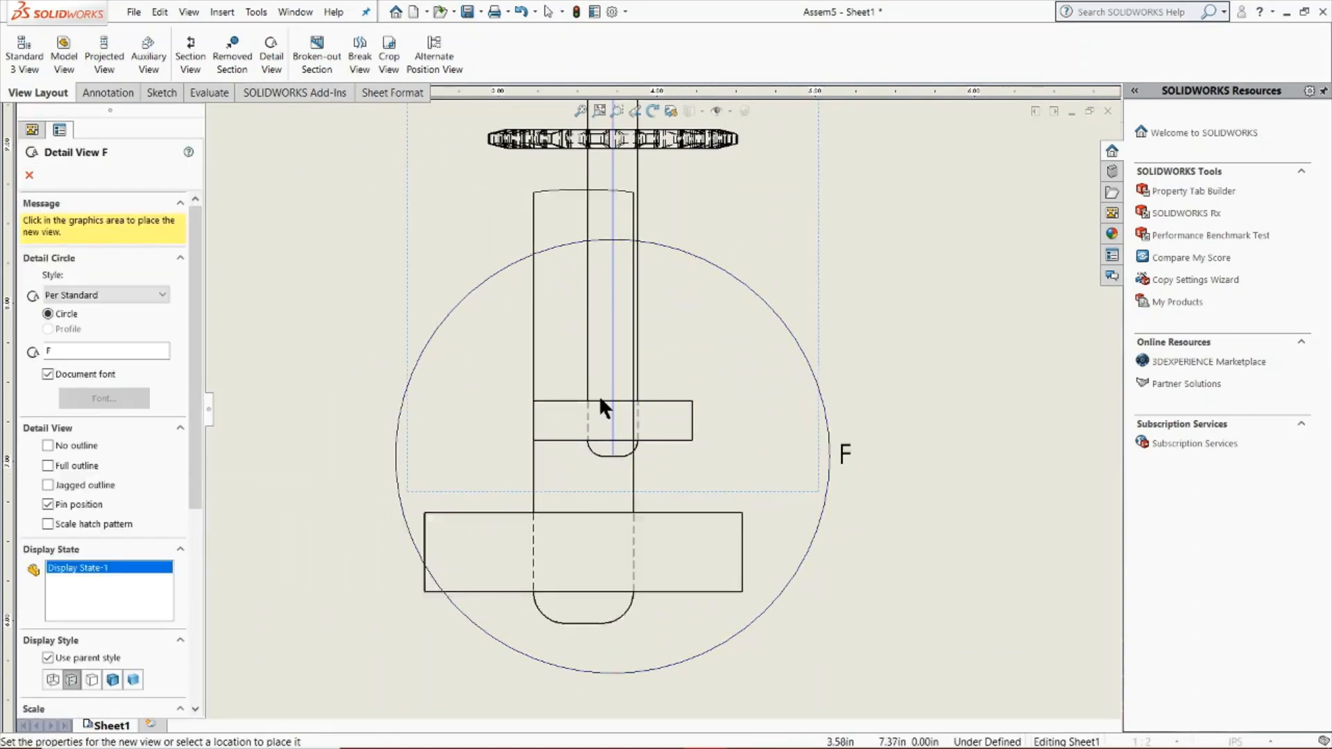
# Place the circular detail view to the right of the top view, and undo its creation
pyautogui.scroll(8, 603, 400)
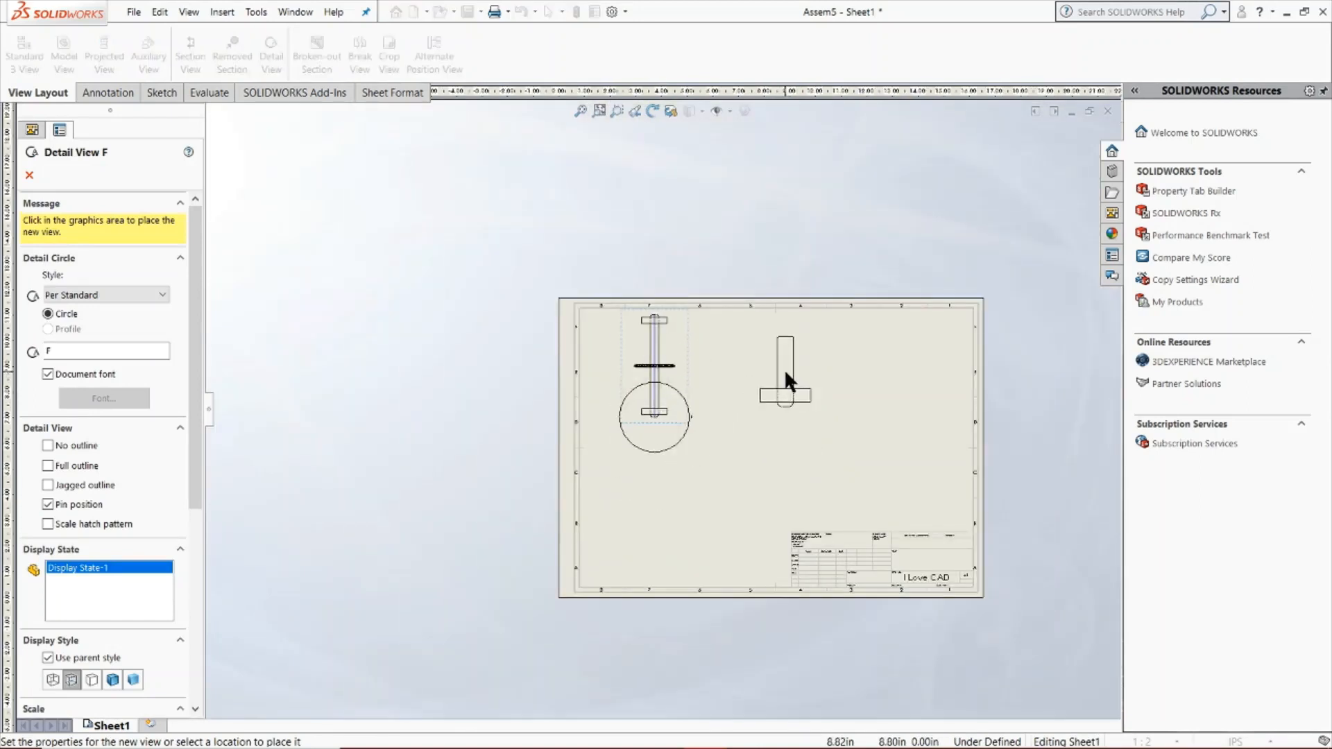
pyautogui.click(785, 379)
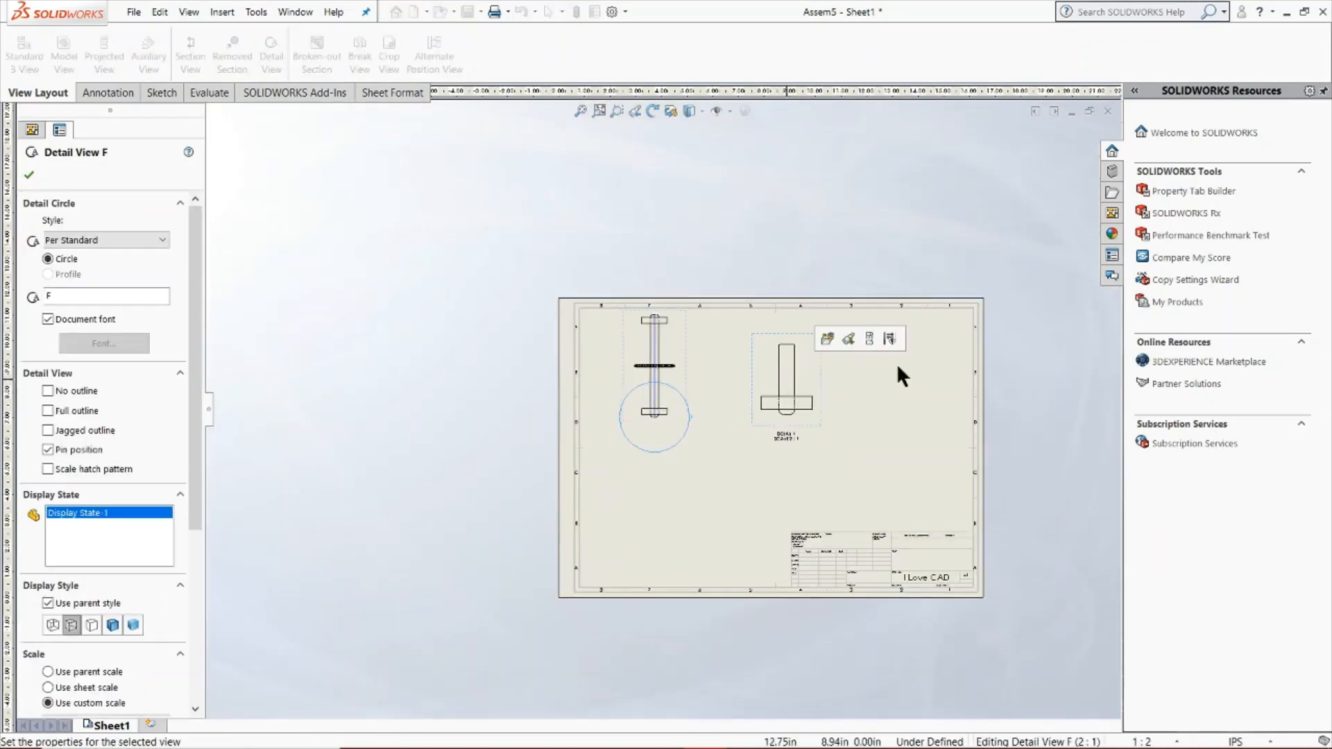
pyautogui.scroll(-2, 816, 415)
pyautogui.scroll(-2, 798, 415)
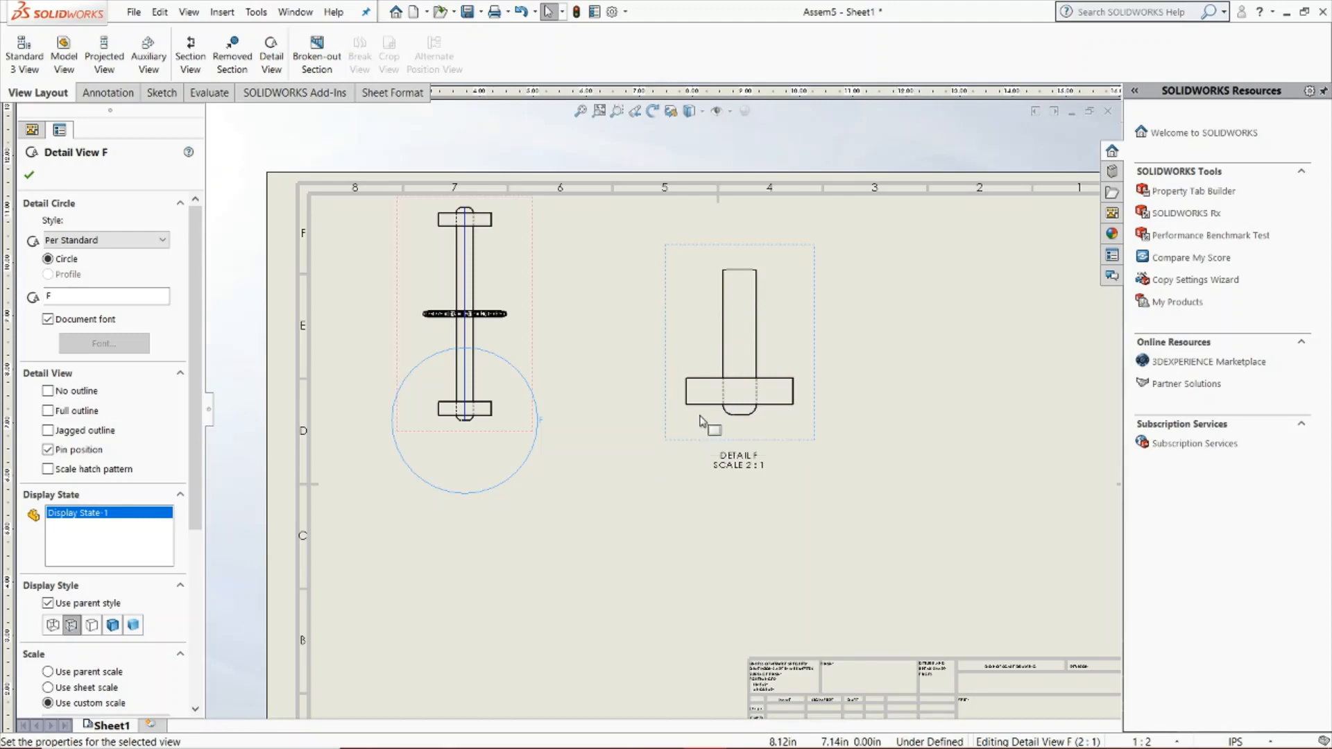
pyautogui.scroll(-2, 583, 415)
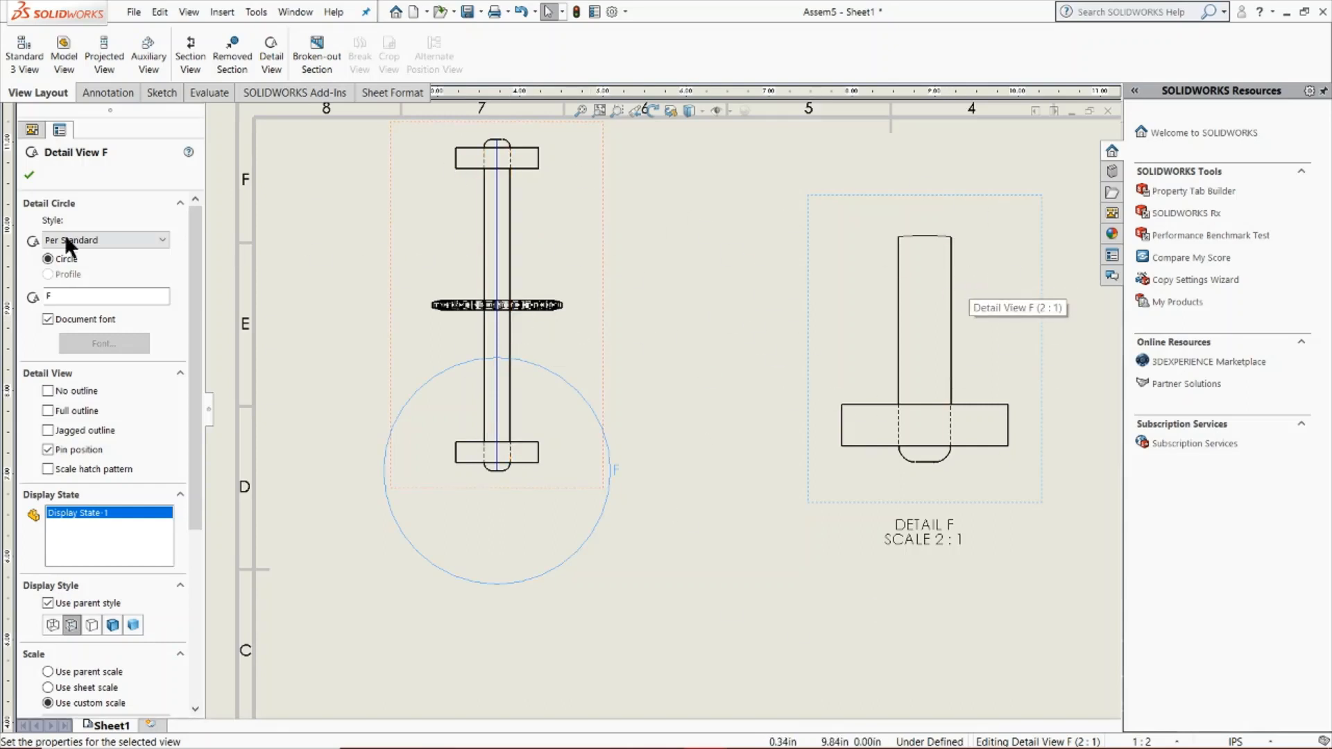
pyautogui.click(29, 176)
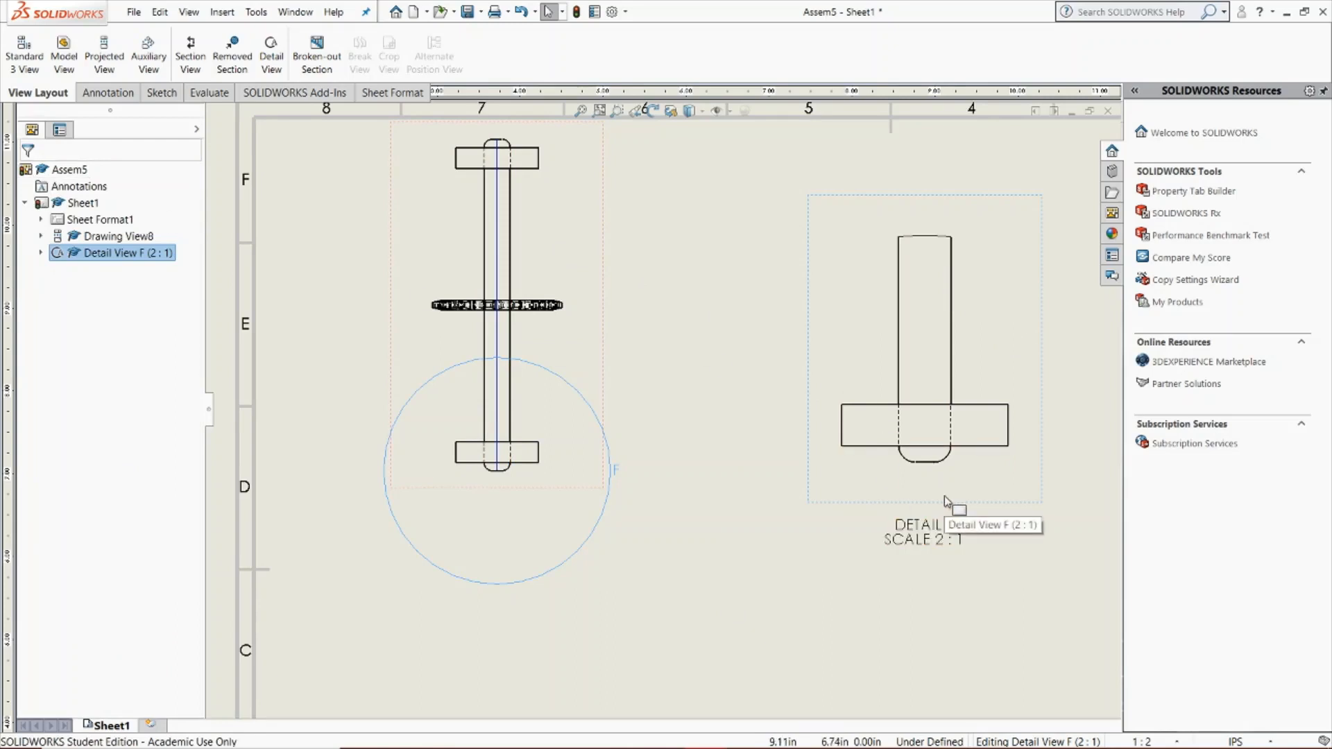
pyautogui.hotkey('ctrl', 'z')
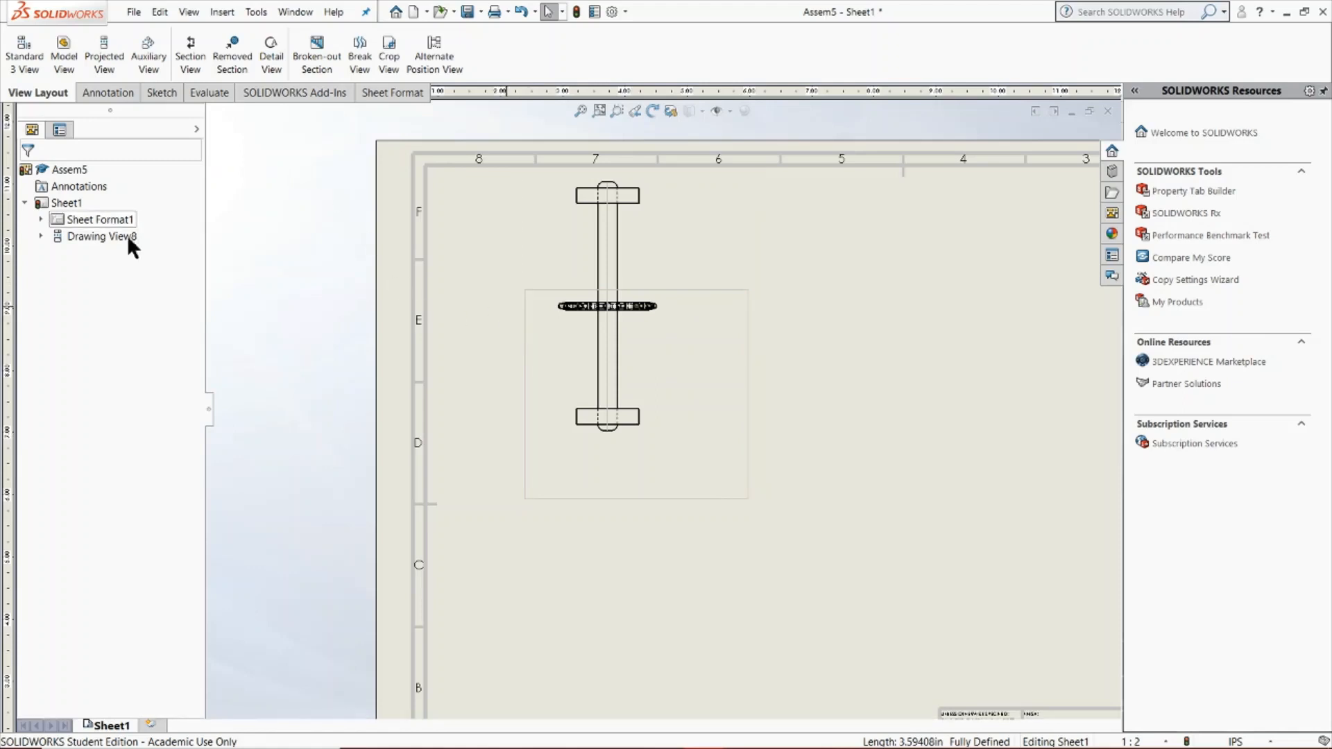
# Create a detail view using the four sides of the rectangle around the top view's lower part as its profile, placed right of the top view
pyautogui.click(544, 290)
pyautogui.click(526, 328)
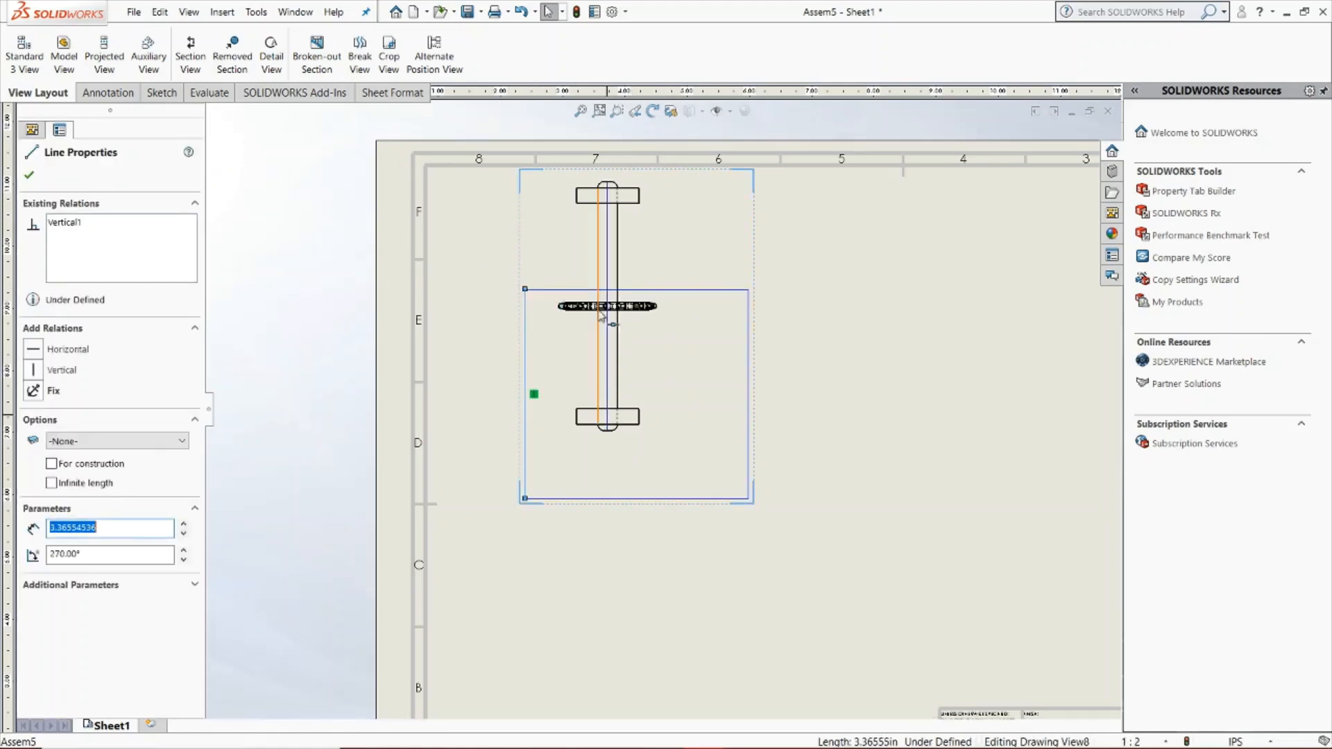
pyautogui.keyDown('ctrl'); pyautogui.click(570, 291); pyautogui.keyUp('ctrl')
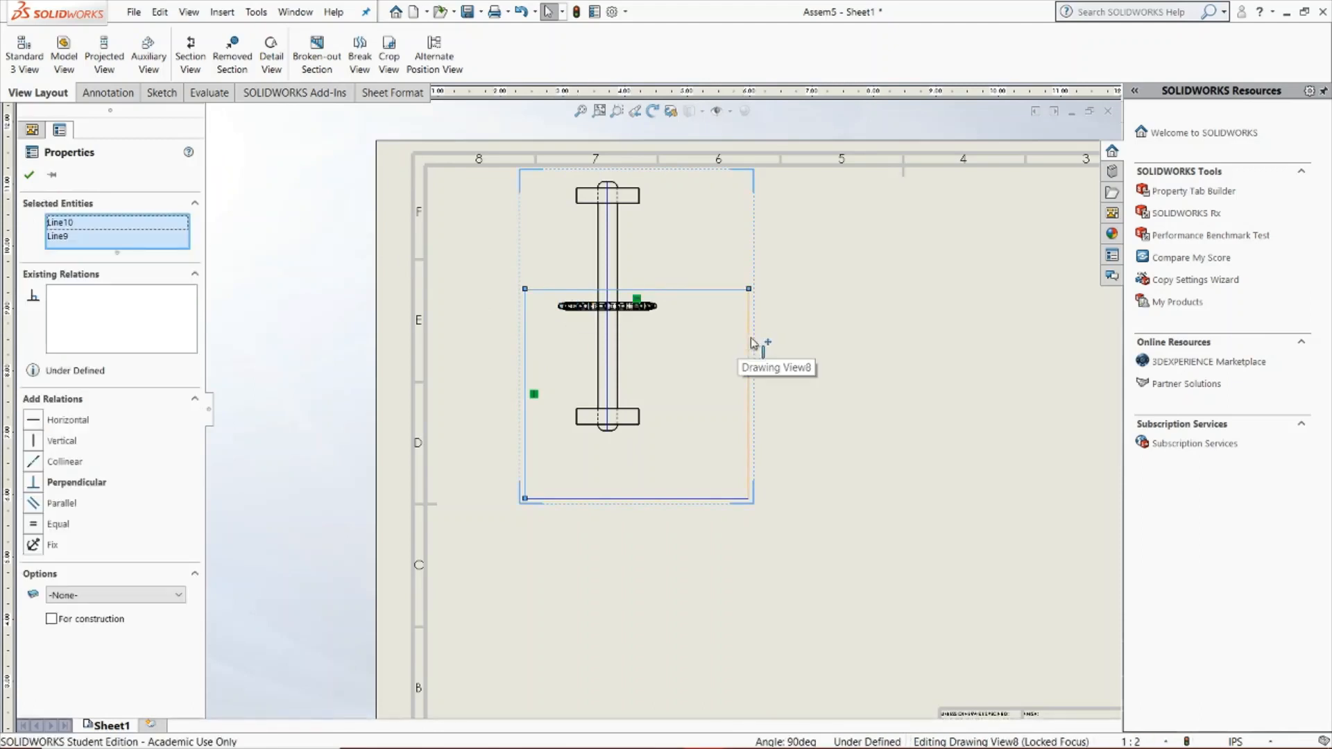
pyautogui.keyDown('ctrl'); pyautogui.click(750, 343); pyautogui.keyUp('ctrl')
pyautogui.keyDown('ctrl'); pyautogui.click(622, 499); pyautogui.keyUp('ctrl')
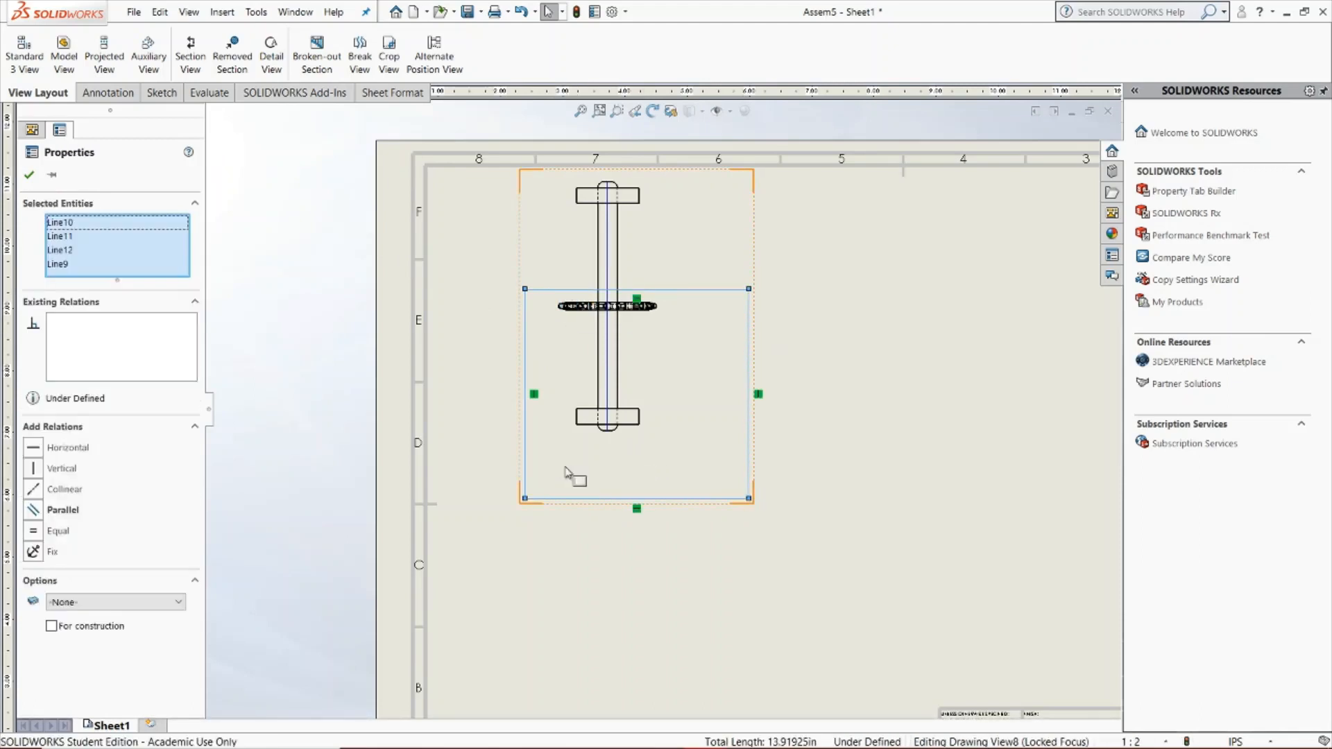
pyautogui.click(263, 61)
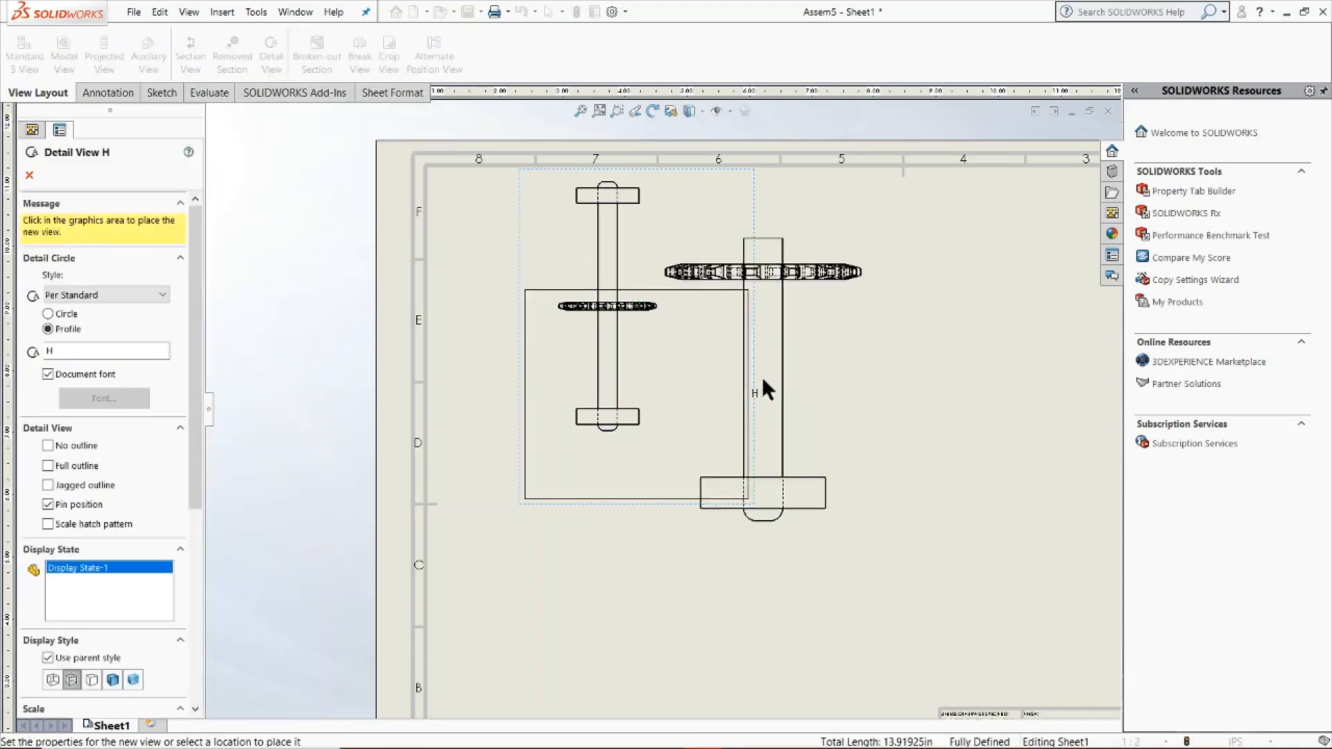
pyautogui.press('z')
pyautogui.scroll(2, 968, 380)
pyautogui.scroll(-3, 964, 379)
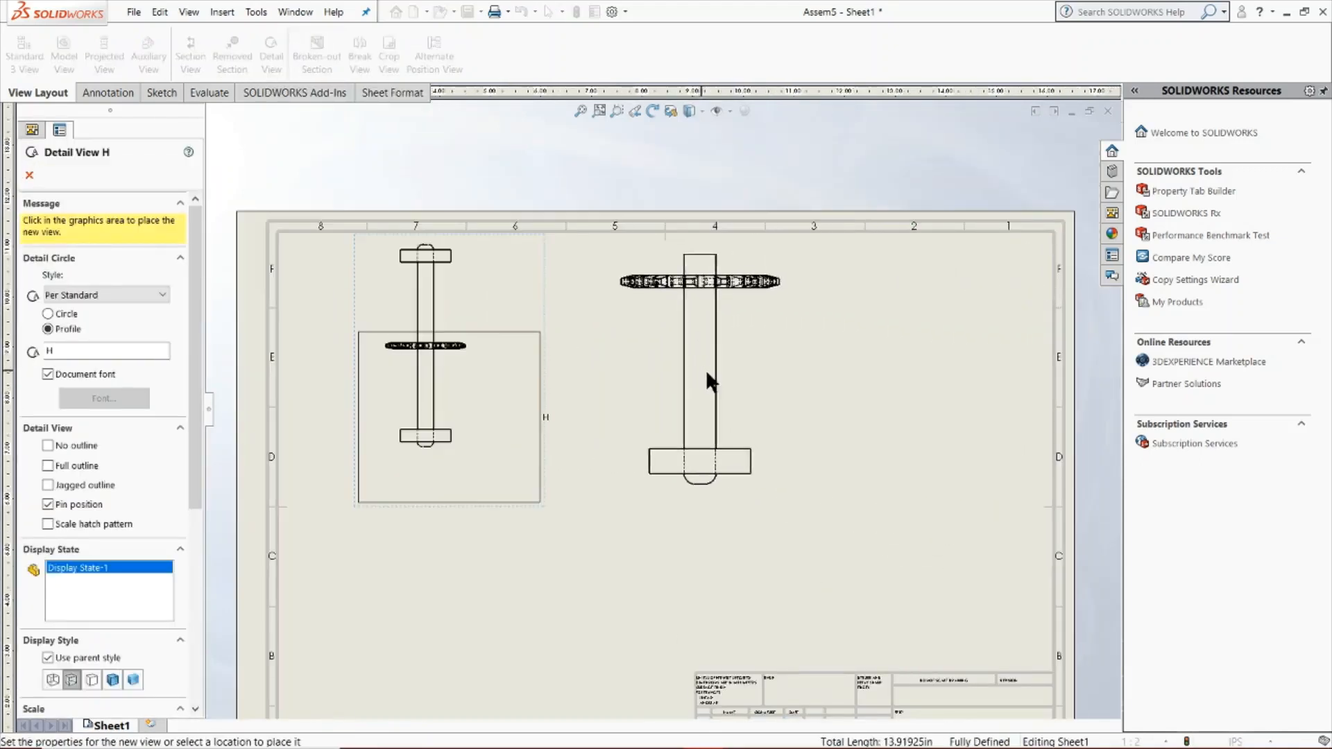
pyautogui.click(761, 376)
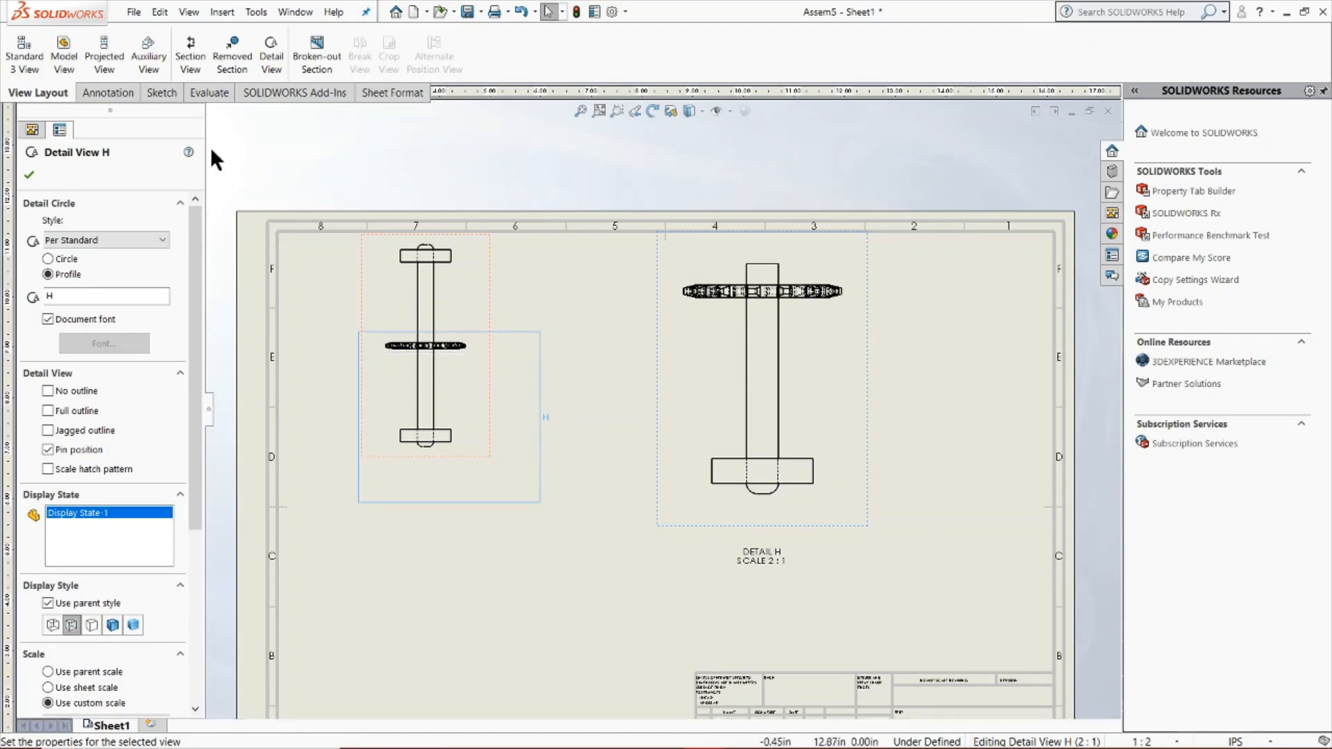
# Accept the detail view, and start a broken-out section of the top view from all four sides of the rectangle sketched around the shaft
pyautogui.click(164, 93)
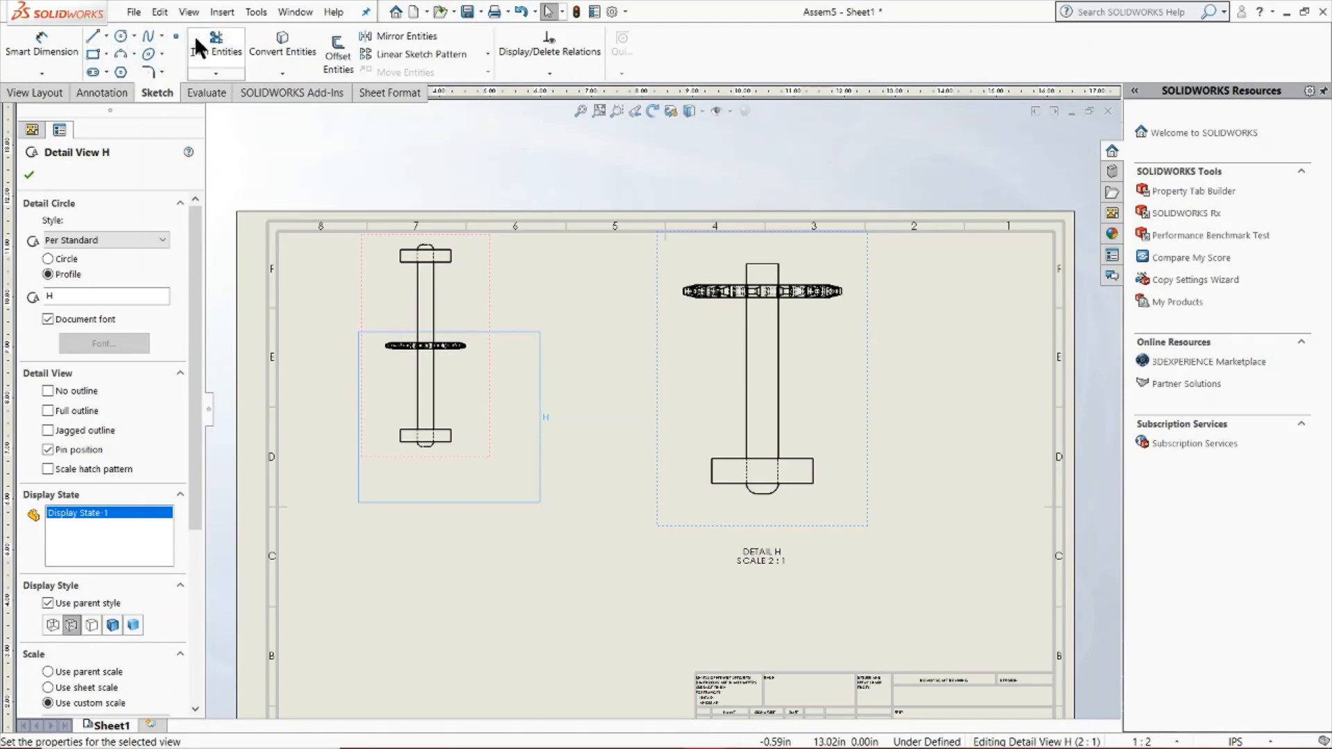
pyautogui.click(35, 173)
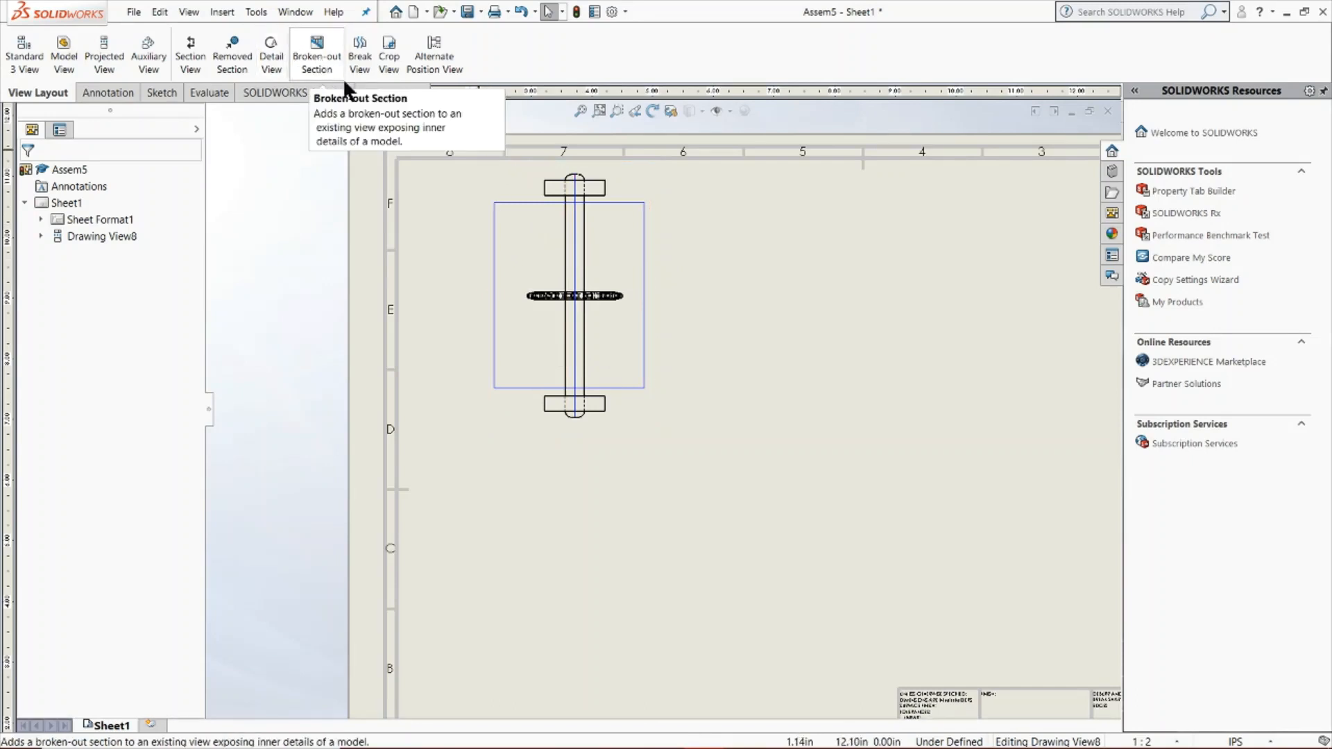
pyautogui.click(530, 202)
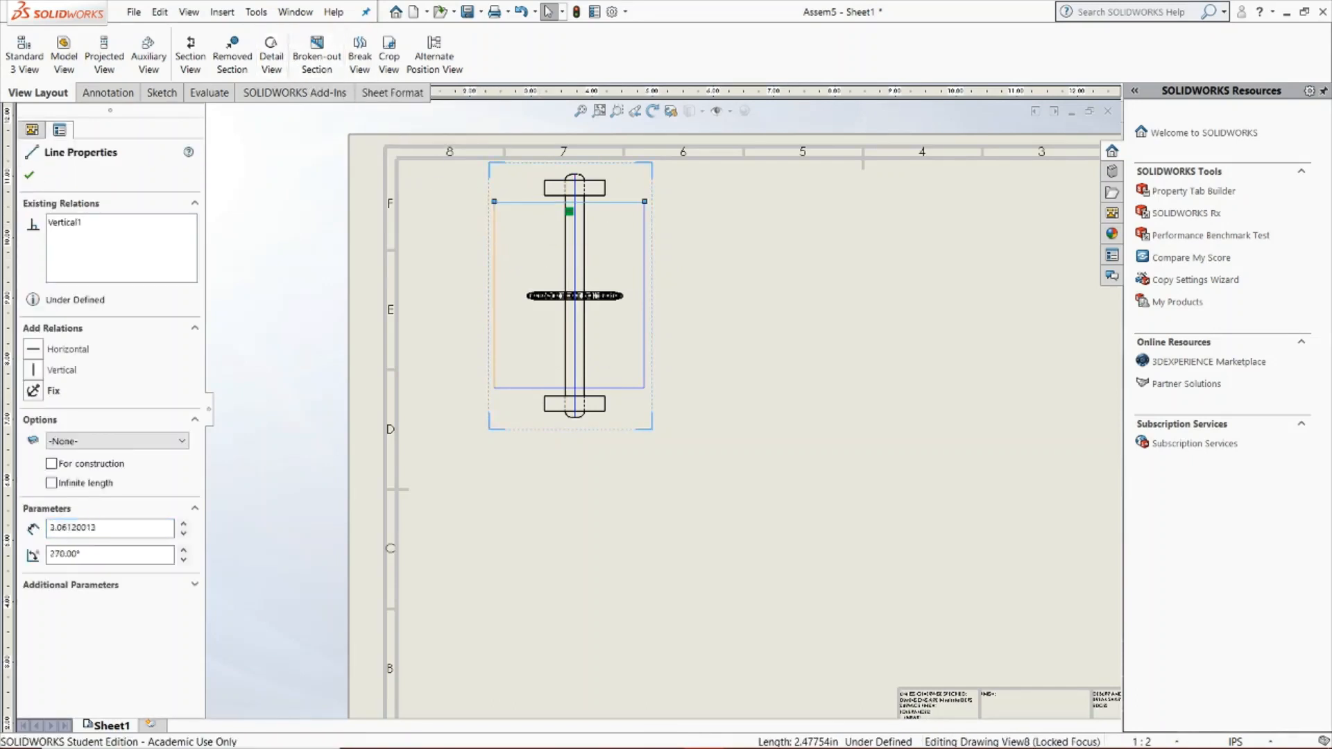
pyautogui.keyDown('ctrl'); pyautogui.click(494, 291); pyautogui.keyUp('ctrl')
pyautogui.keyDown('ctrl'); pyautogui.click(538, 387); pyautogui.keyUp('ctrl')
pyautogui.keyDown('ctrl'); pyautogui.click(645, 318); pyautogui.keyUp('ctrl')
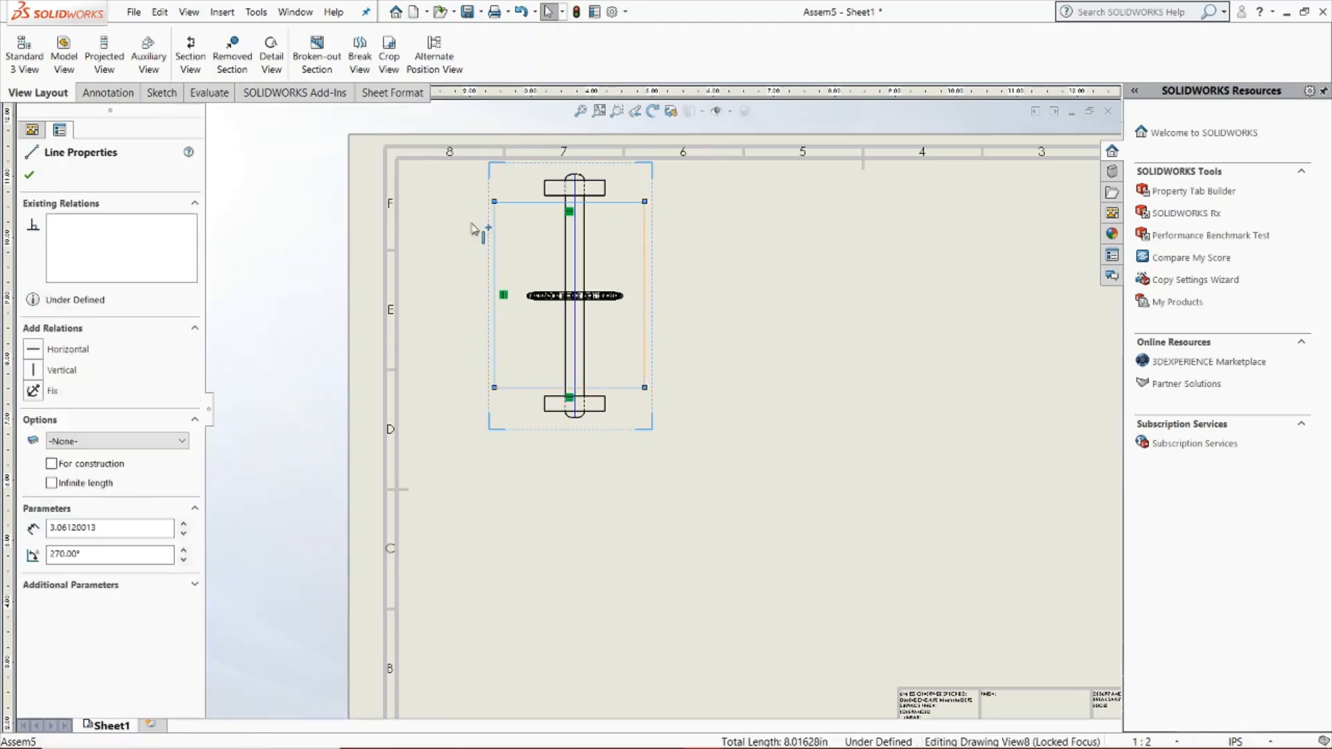
pyautogui.click(329, 61)
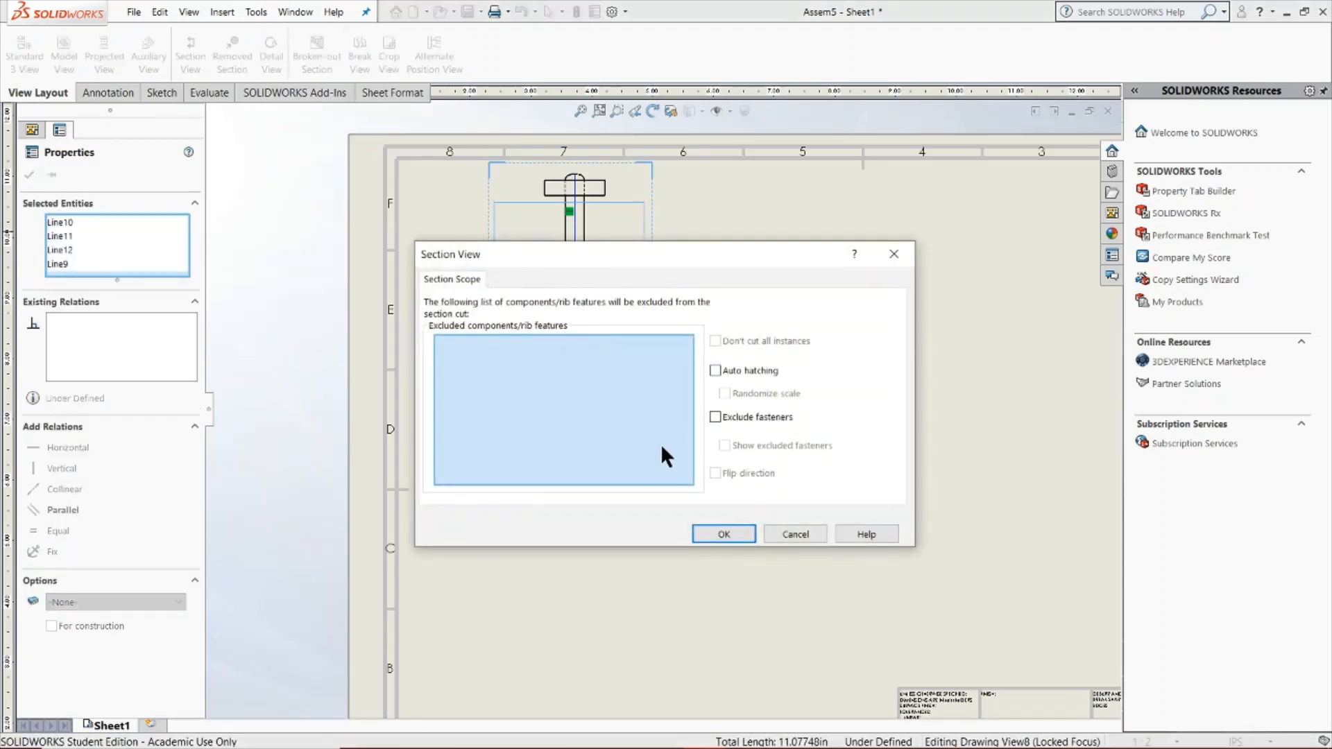
pyautogui.click(706, 542)
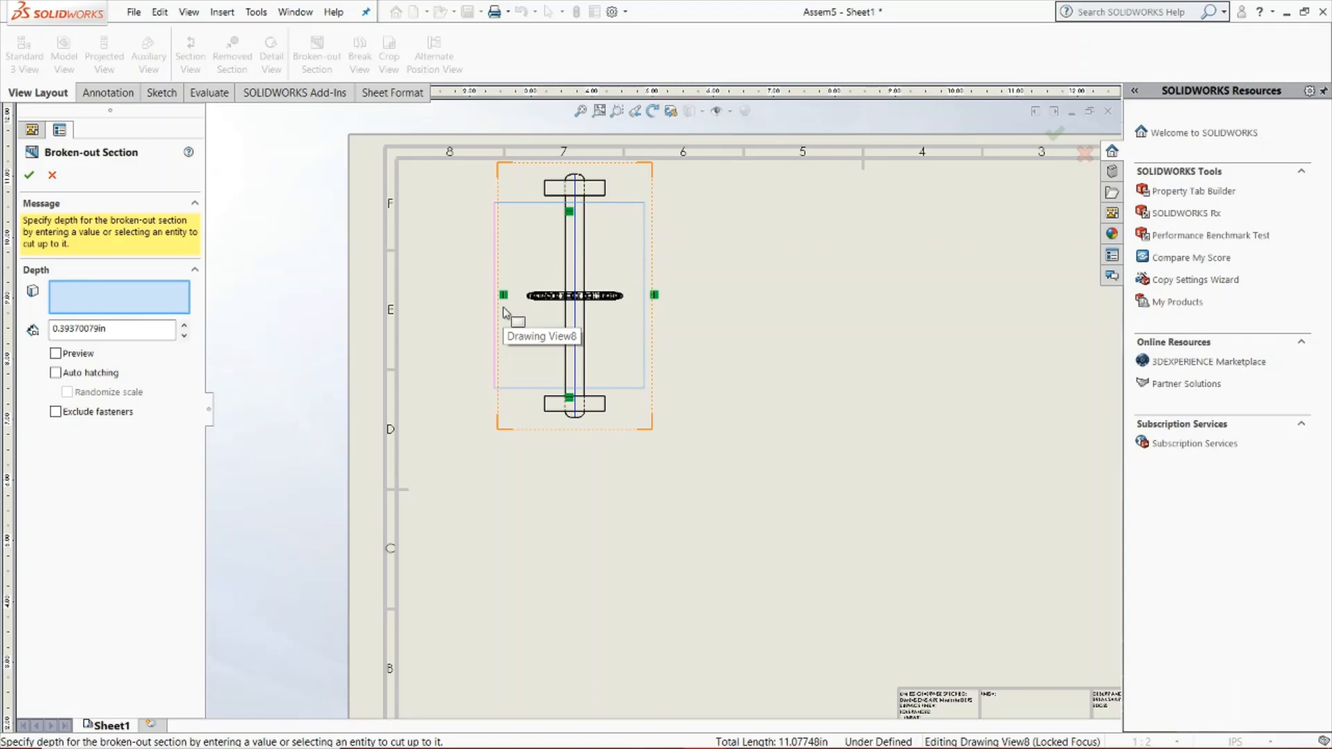
# Create the top view's broken-out section with its depth taken from the shaft's silhouette edge and the preview enabled, and inspect the hatching
pyautogui.click(585, 347)
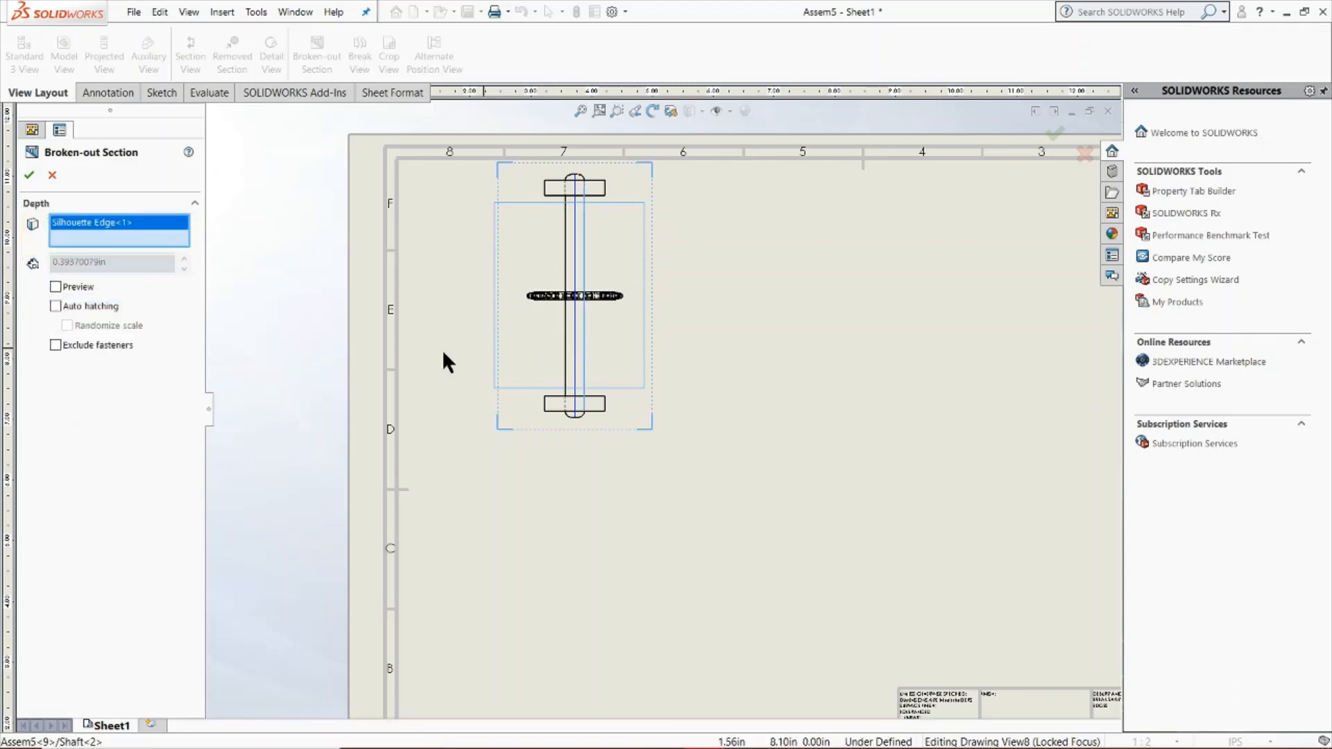
pyautogui.click(56, 287)
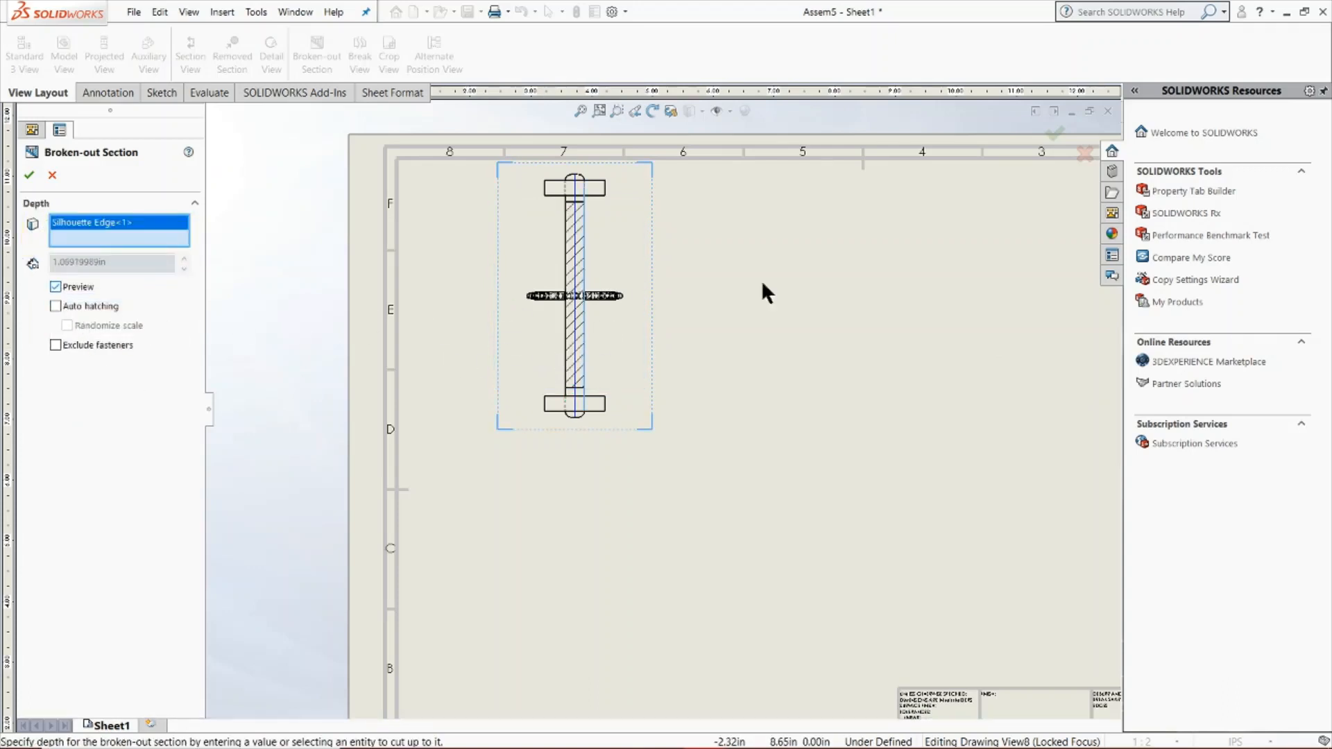
pyautogui.click(30, 176)
pyautogui.scroll(-10, 603, 238)
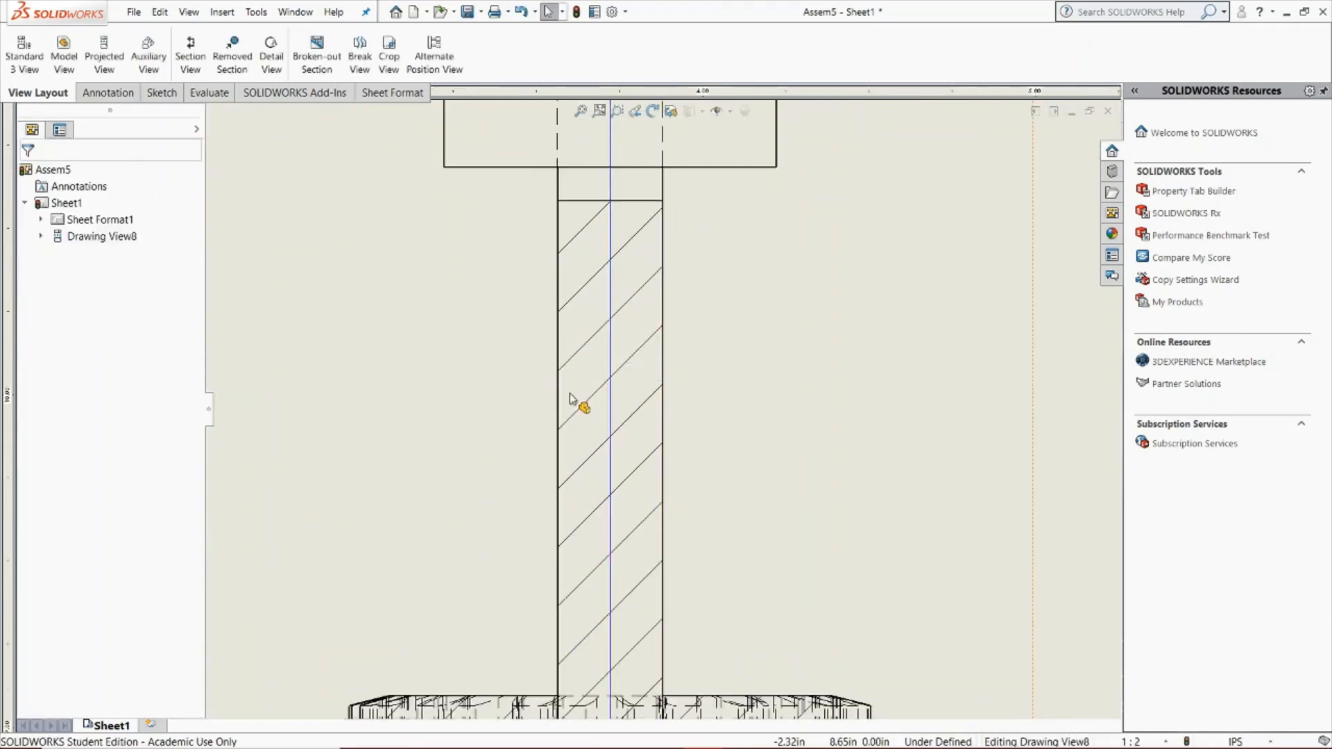
pyautogui.scroll(5, 678, 553)
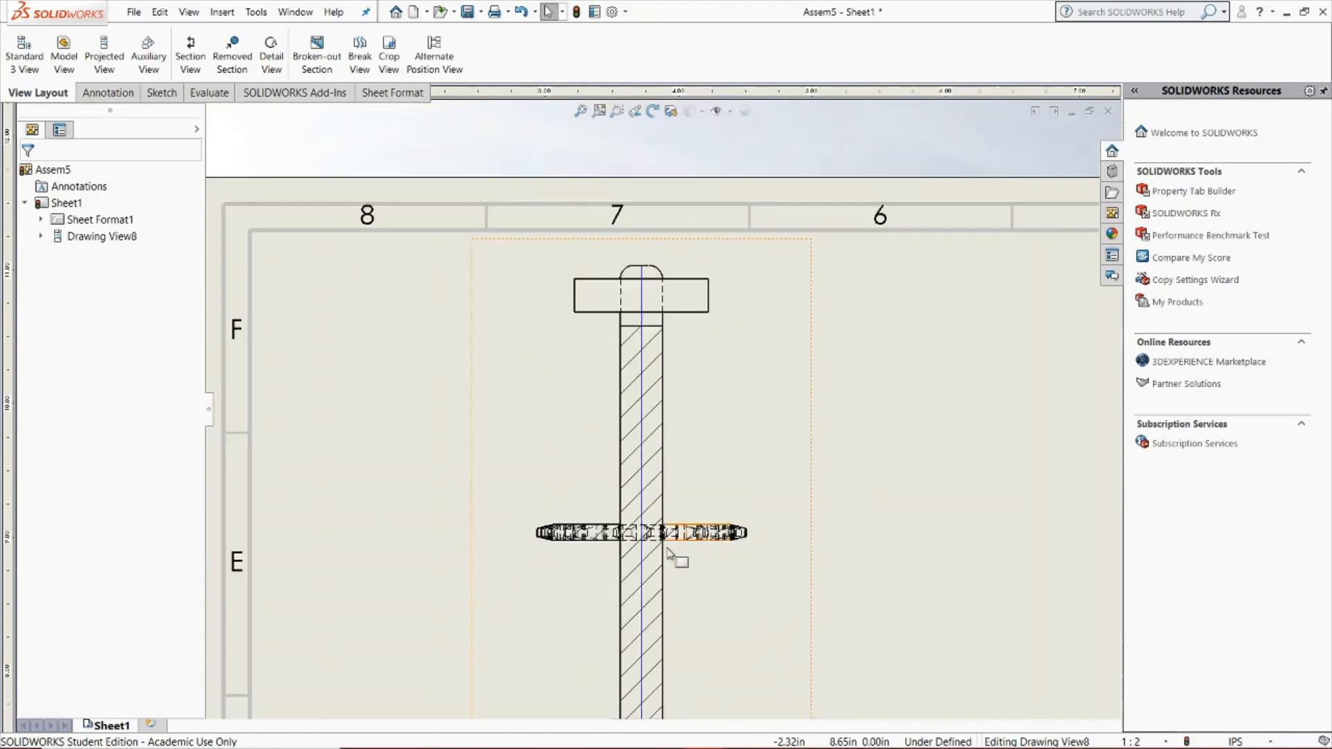
pyautogui.scroll(-3, 635, 598)
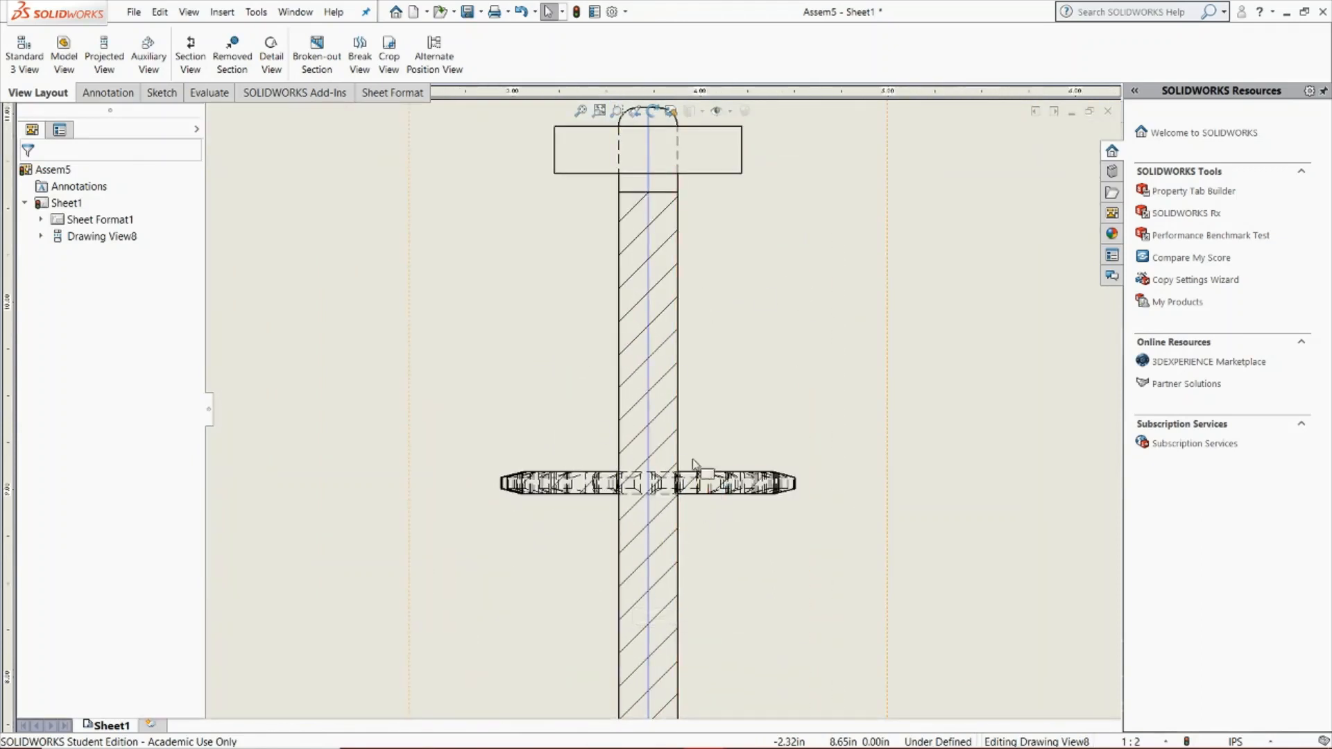
pyautogui.scroll(4, 661, 426)
pyautogui.scroll(-2, 666, 428)
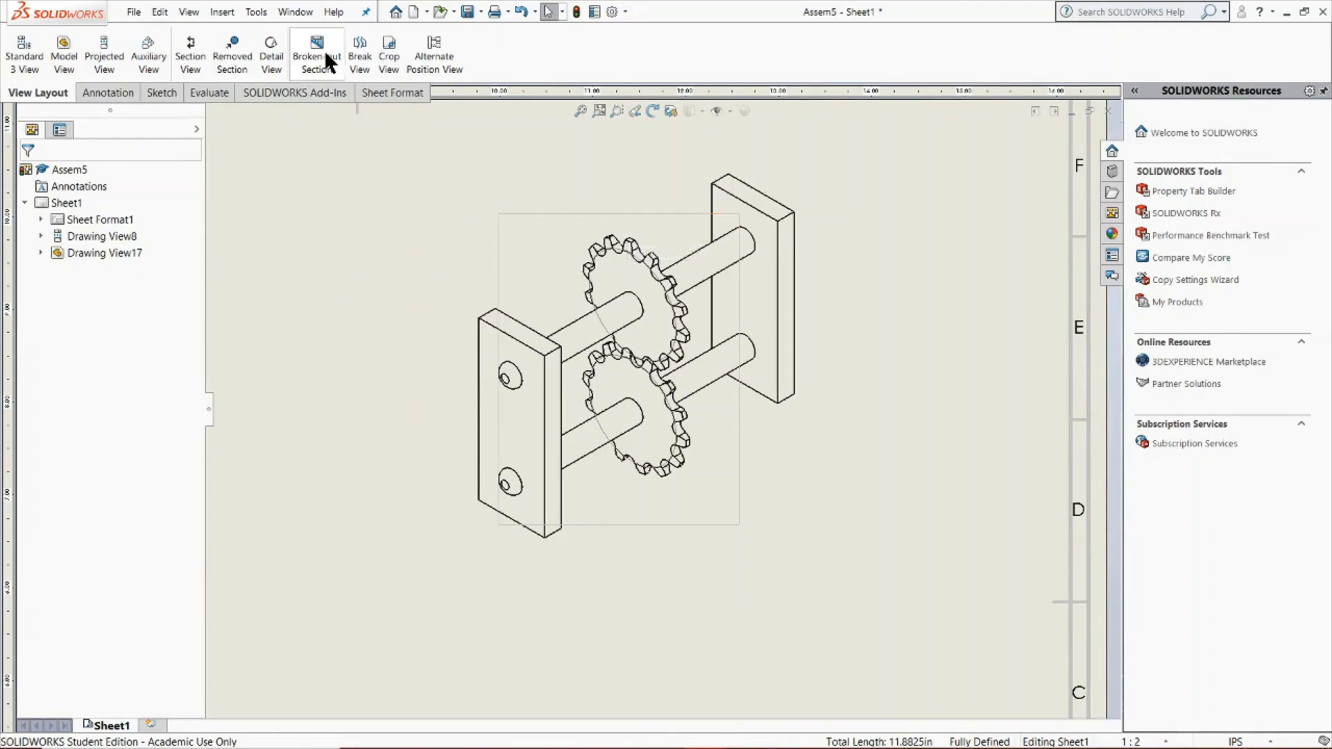
# Start a broken-out section of the isometric view from the four sides of its rectangle, with all components included and the preview enabled
pyautogui.click(527, 214)
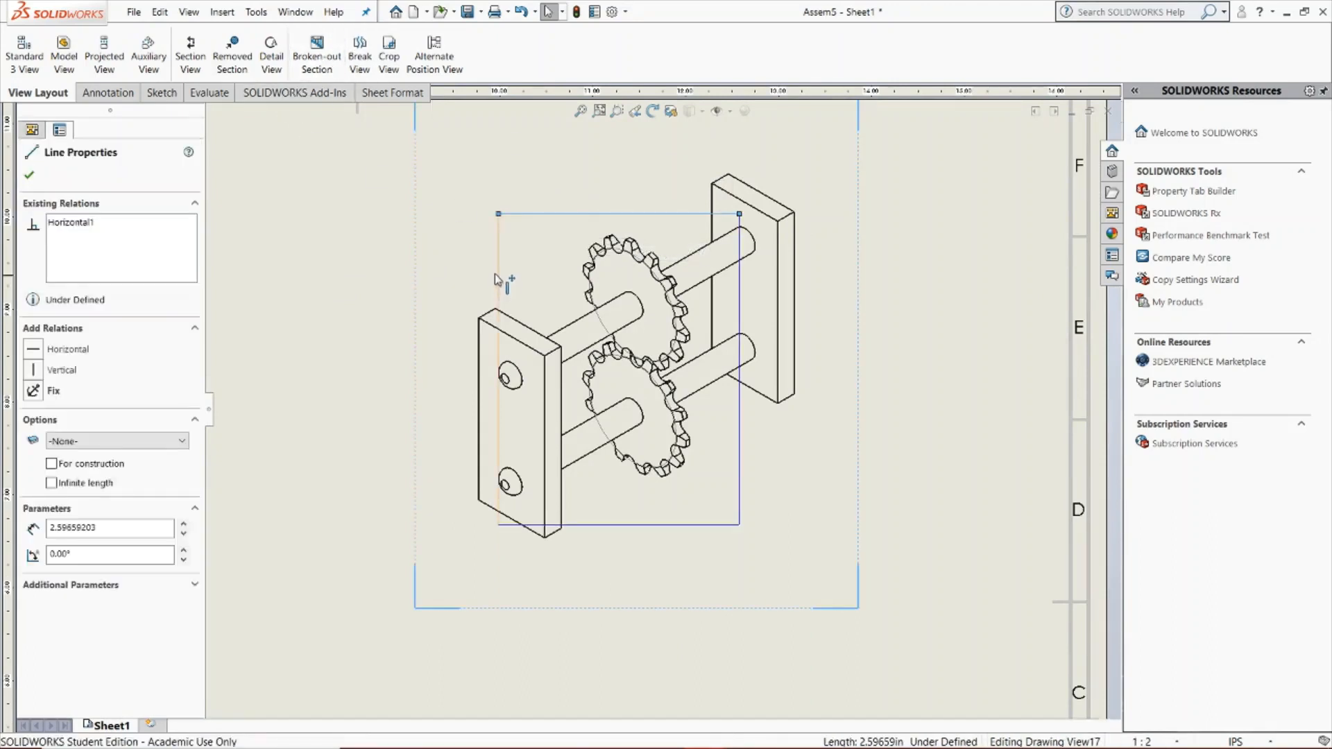
pyautogui.keyDown('ctrl'); pyautogui.click(497, 275); pyautogui.keyUp('ctrl')
pyautogui.keyDown('ctrl'); pyautogui.click(652, 525); pyautogui.keyUp('ctrl')
pyautogui.keyDown('ctrl'); pyautogui.click(739, 463); pyautogui.keyUp('ctrl')
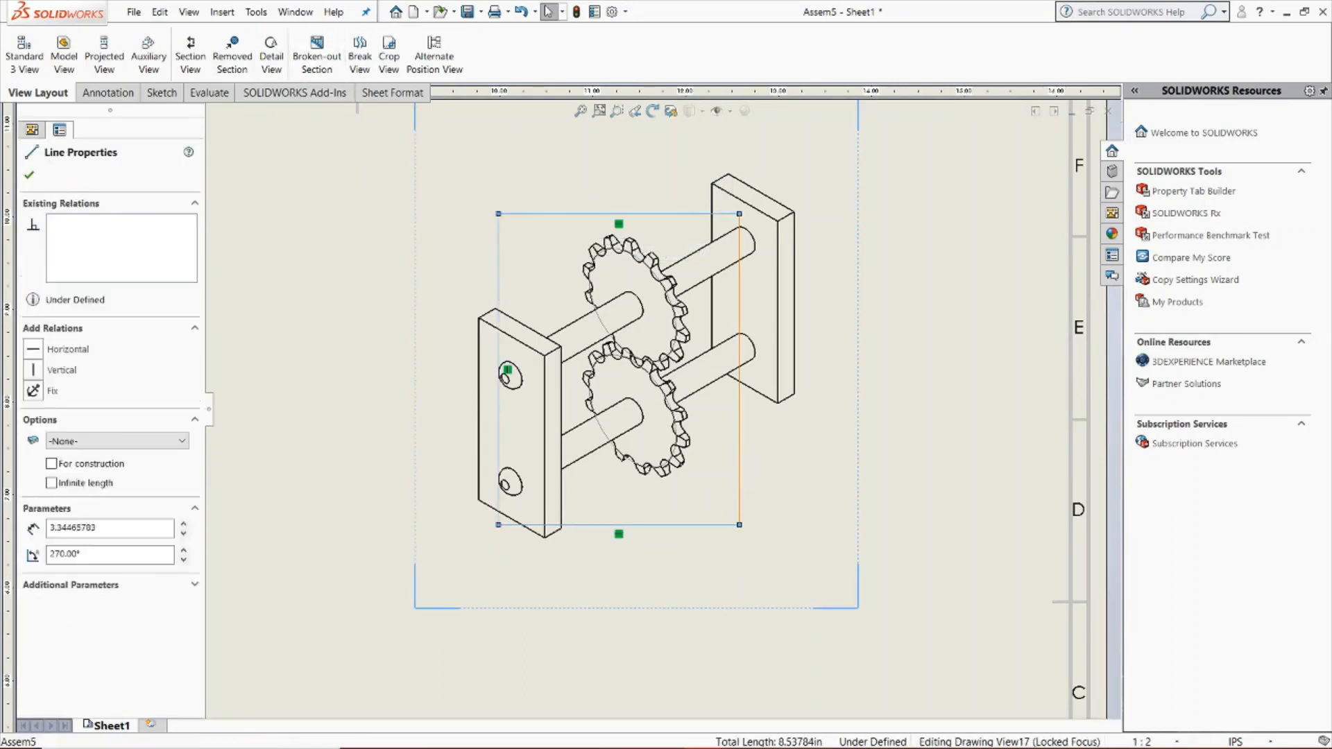
pyautogui.click(323, 63)
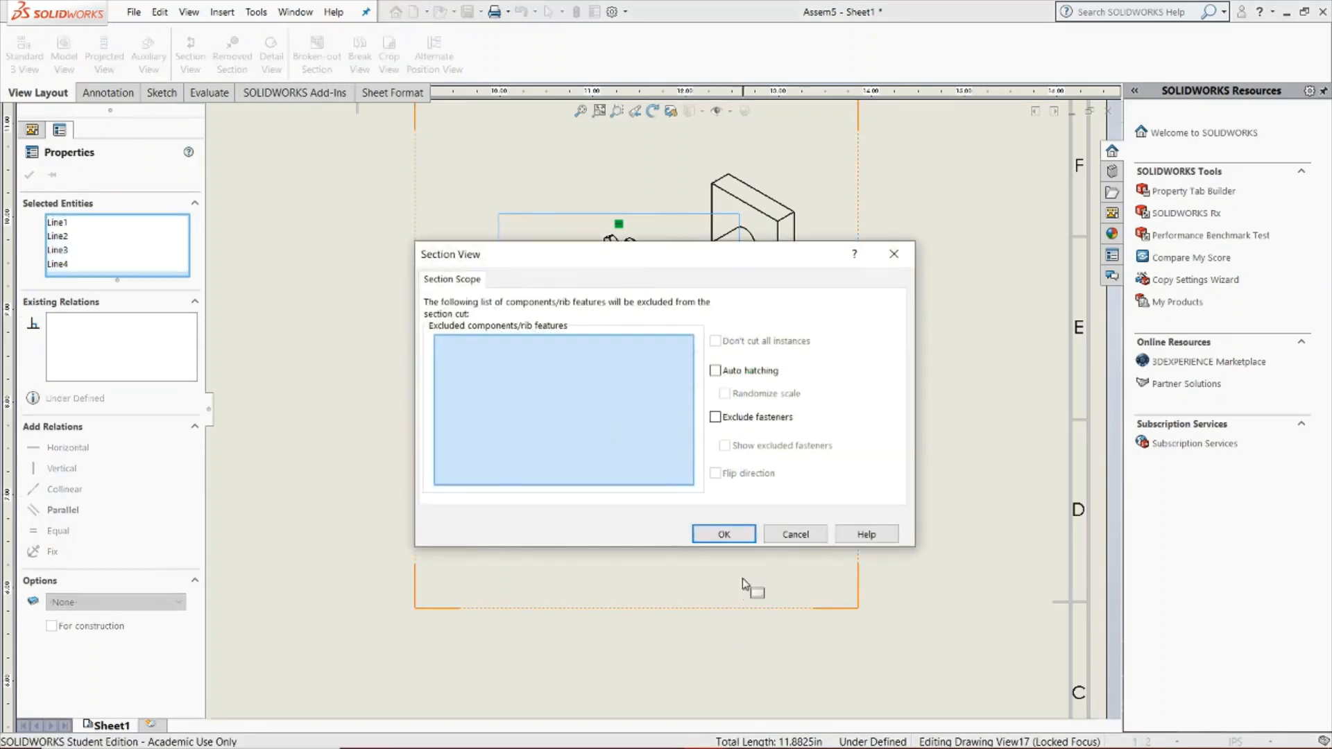
pyautogui.click(56, 354)
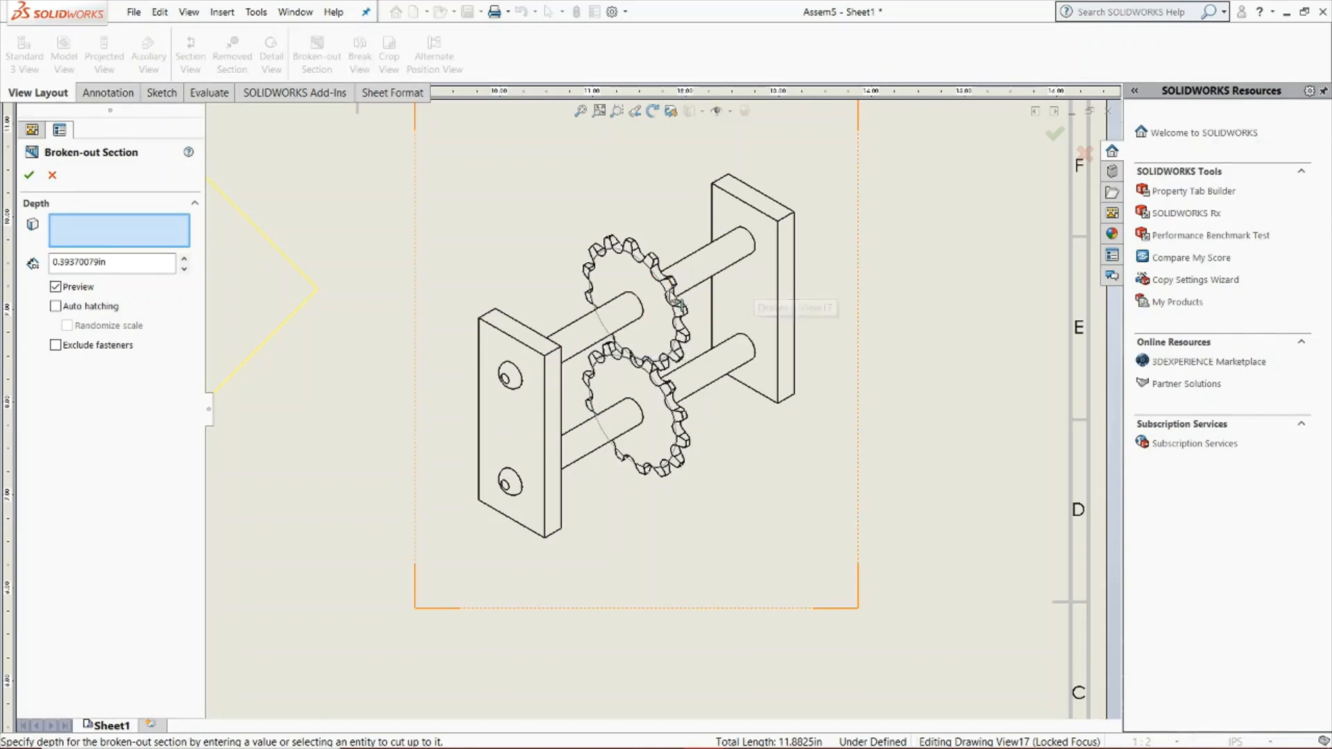
# Cut the isometric view's broken-out section to the depth of the lower sprocket's edge, inspect the result, and undo it
pyautogui.click(670, 404)
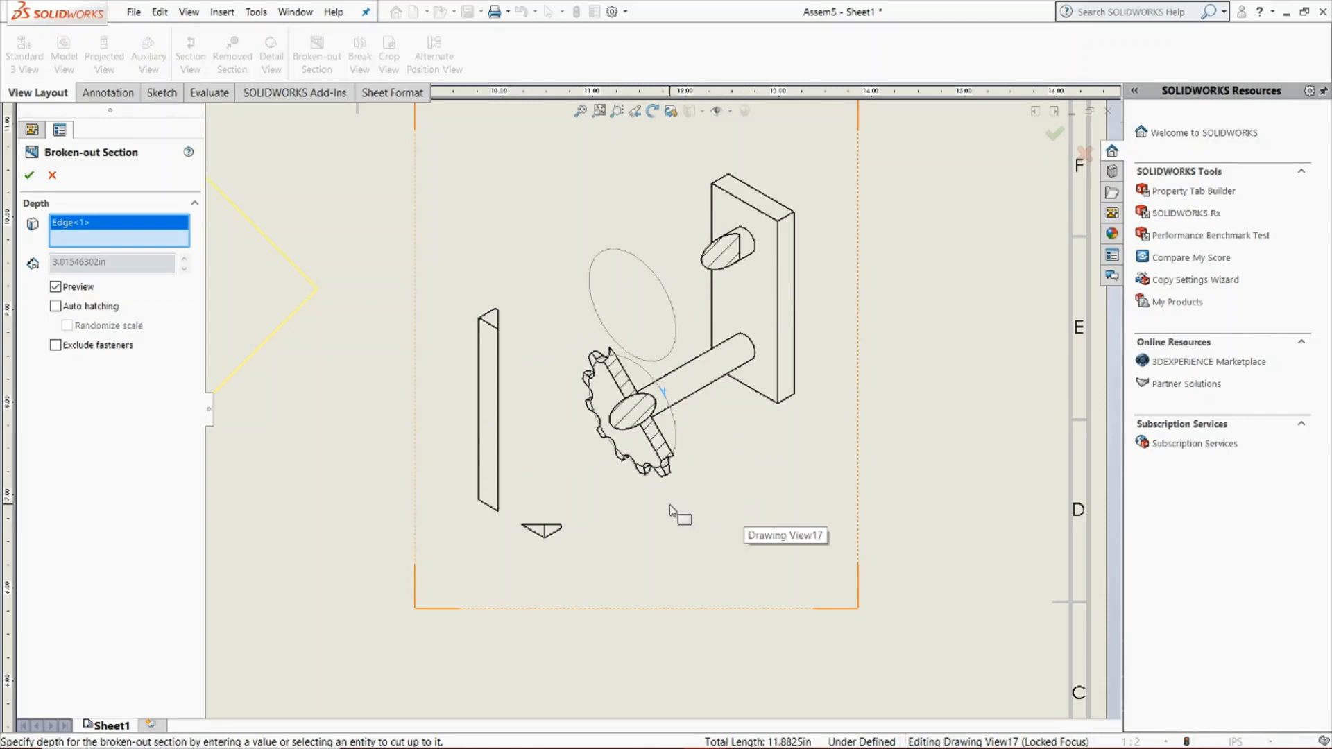
pyautogui.click(30, 175)
pyautogui.scroll(-2, 644, 442)
pyautogui.scroll(3, 644, 442)
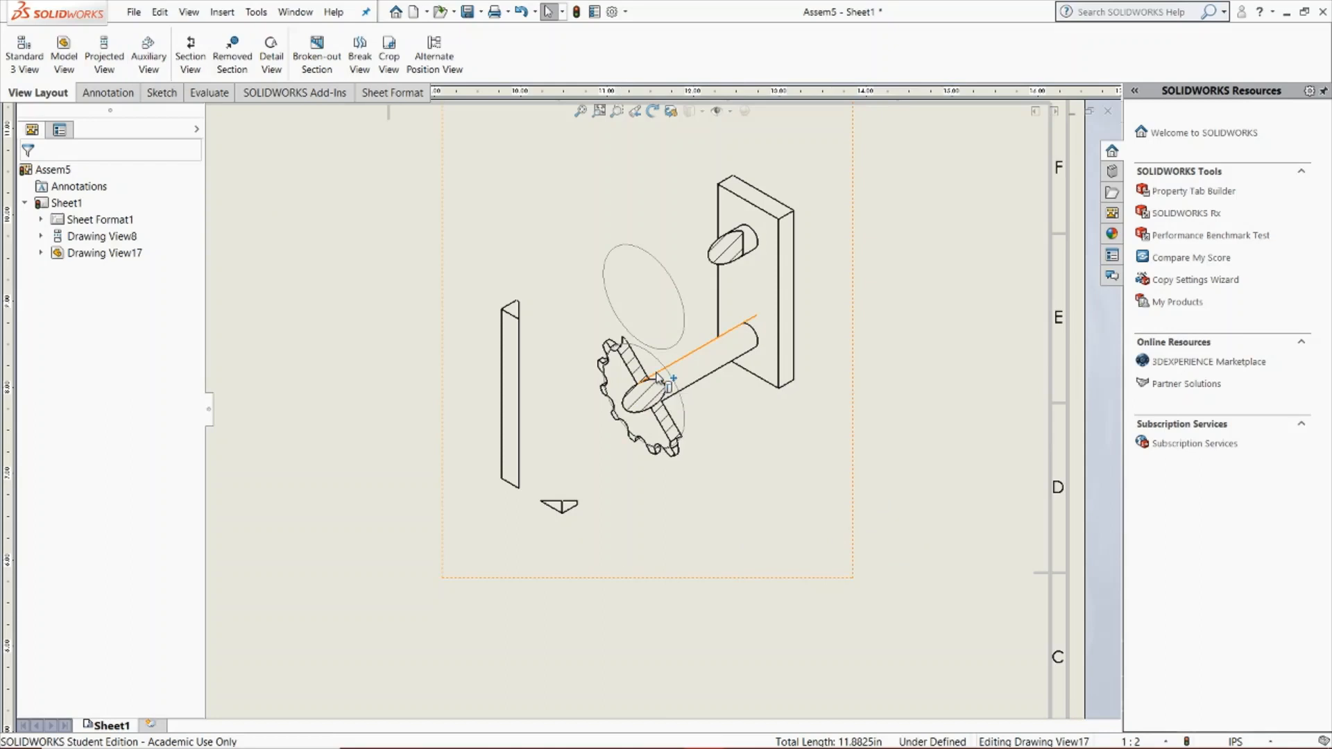
pyautogui.hotkey('ctrl', 'z')
# Delete the broken-out section from the top view
pyautogui.scroll(-5, 416, 438)
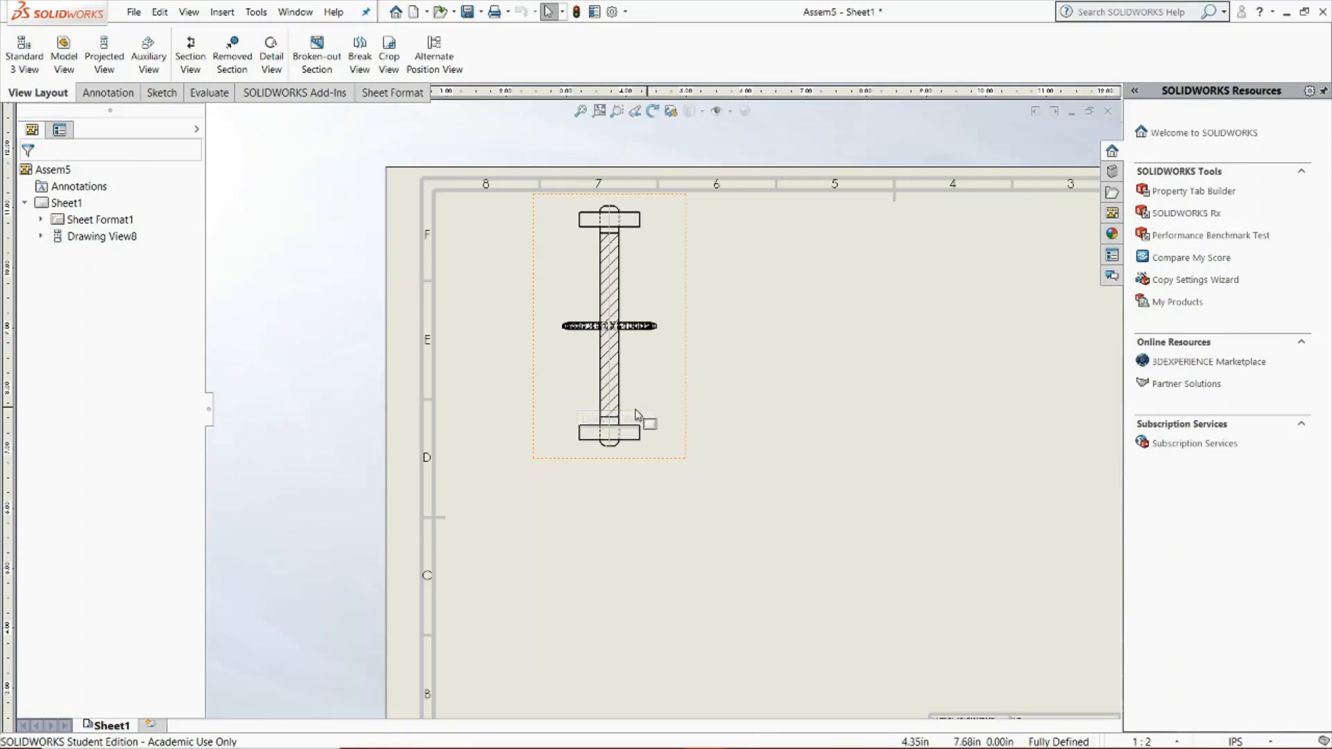
pyautogui.click(41, 236)
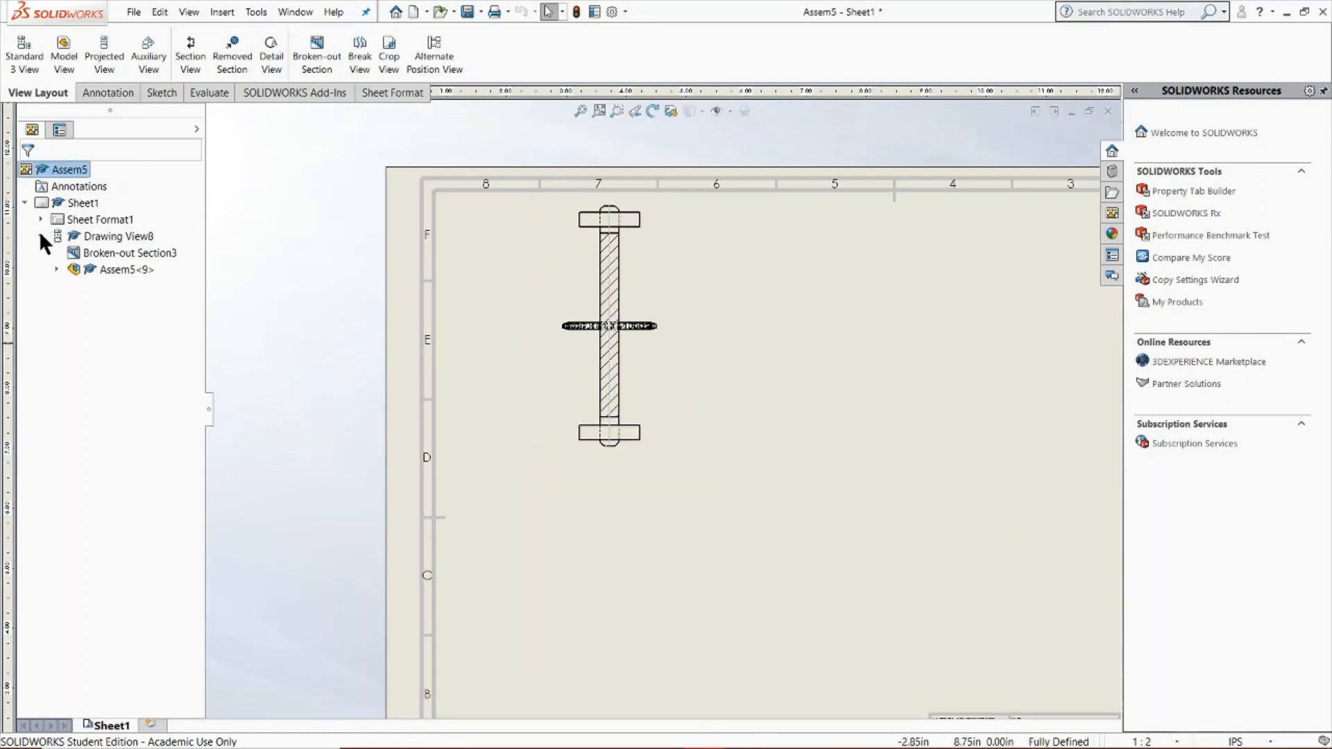
pyautogui.rightClick(103, 251)
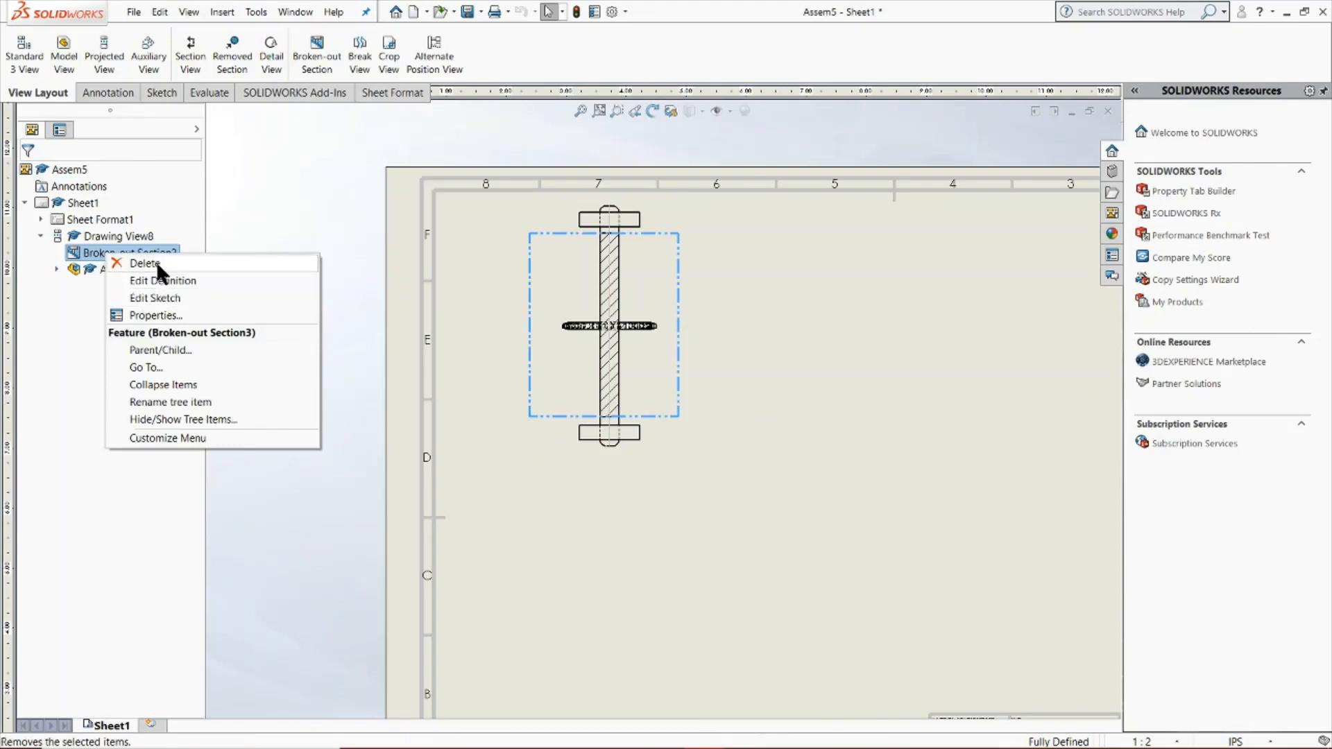
pyautogui.click(156, 263)
pyautogui.click(775, 318)
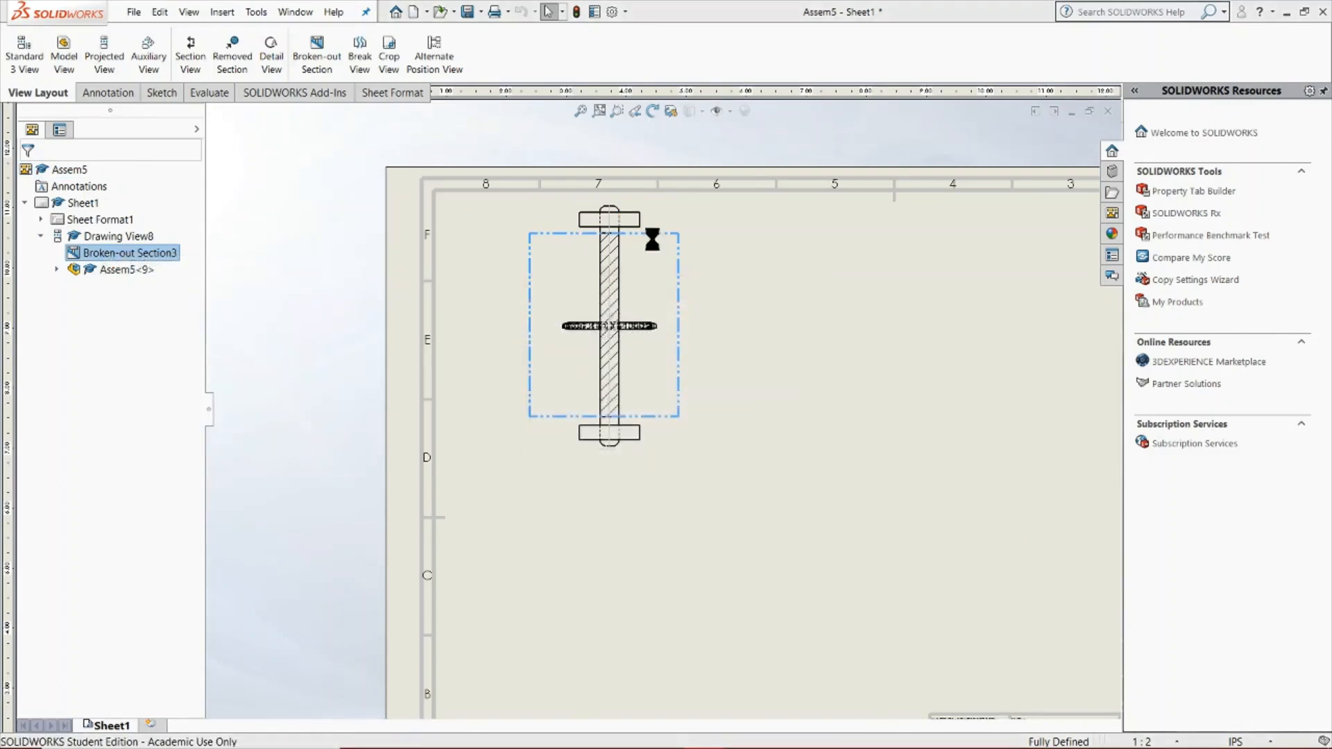
# Break the top view with horizontal, straight break lines across the shaft between the upper plate and the sprocket
pyautogui.click(365, 61)
pyautogui.click(565, 268)
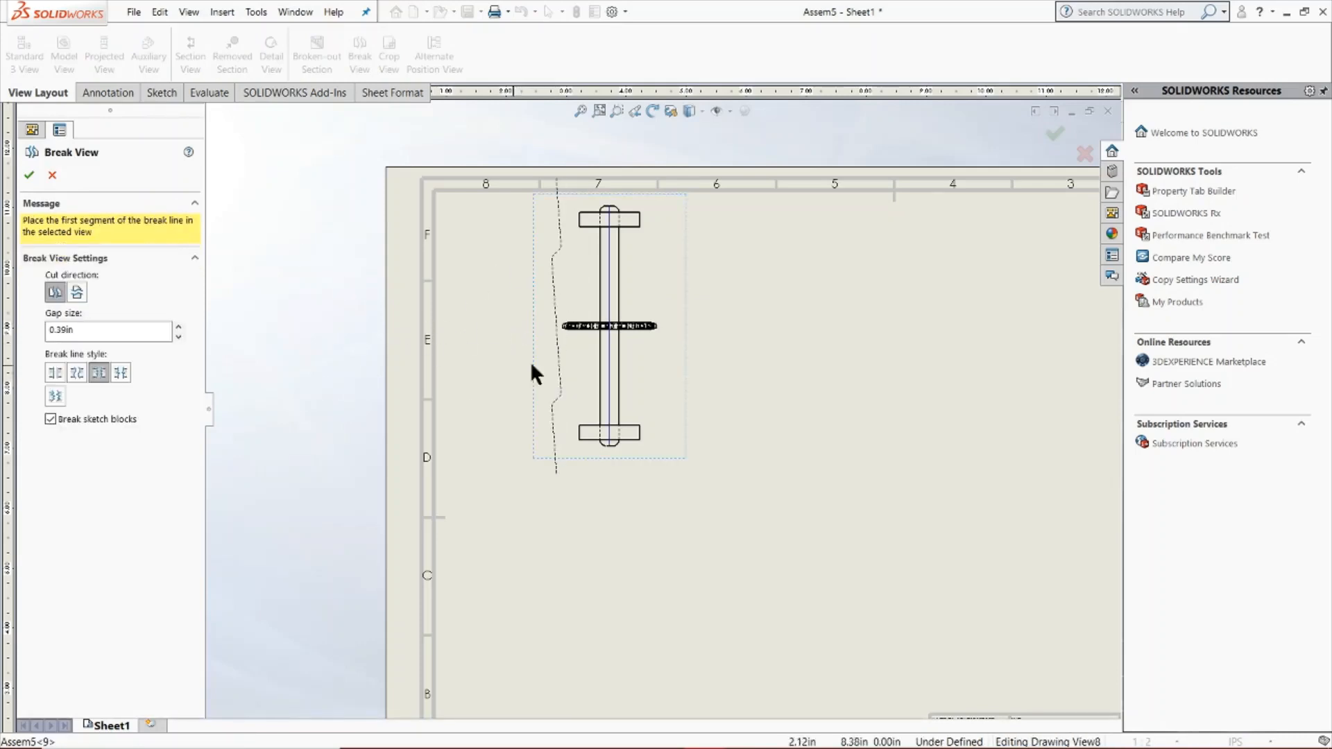
pyautogui.click(75, 293)
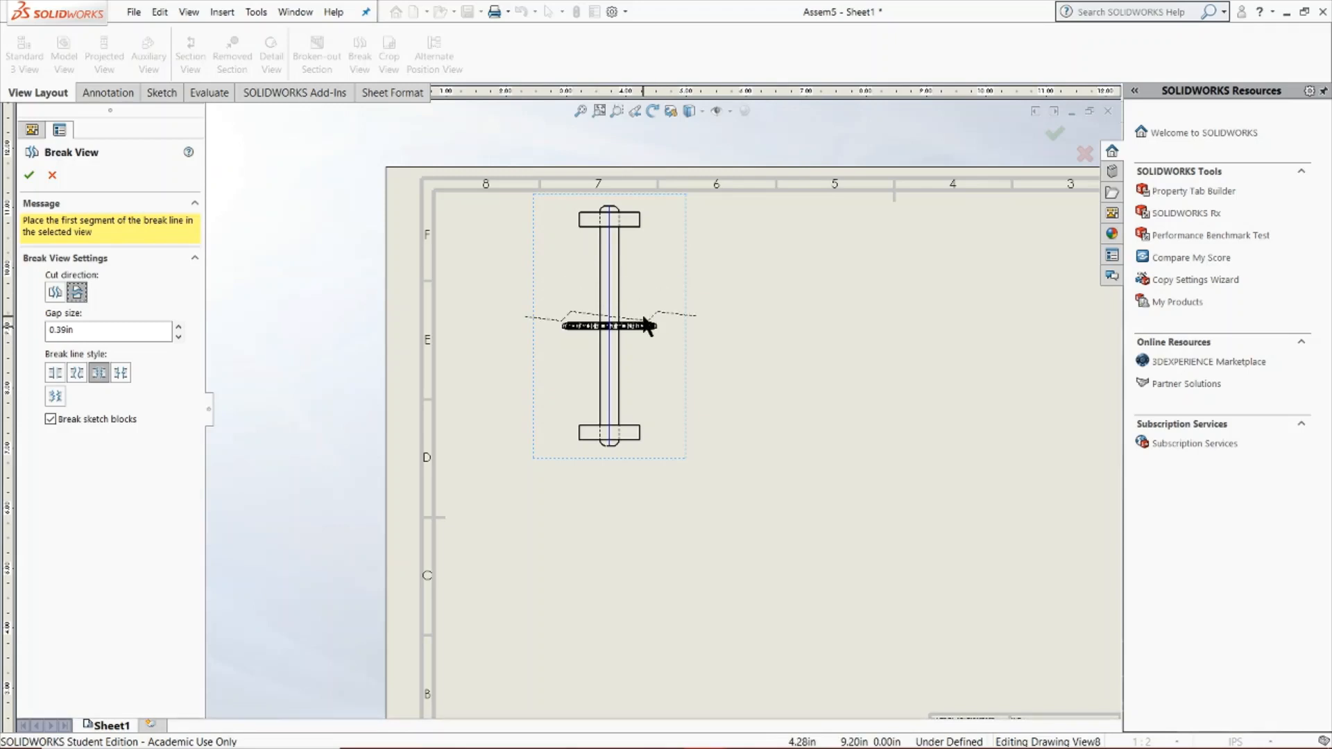
pyautogui.click(58, 369)
pyautogui.click(609, 272)
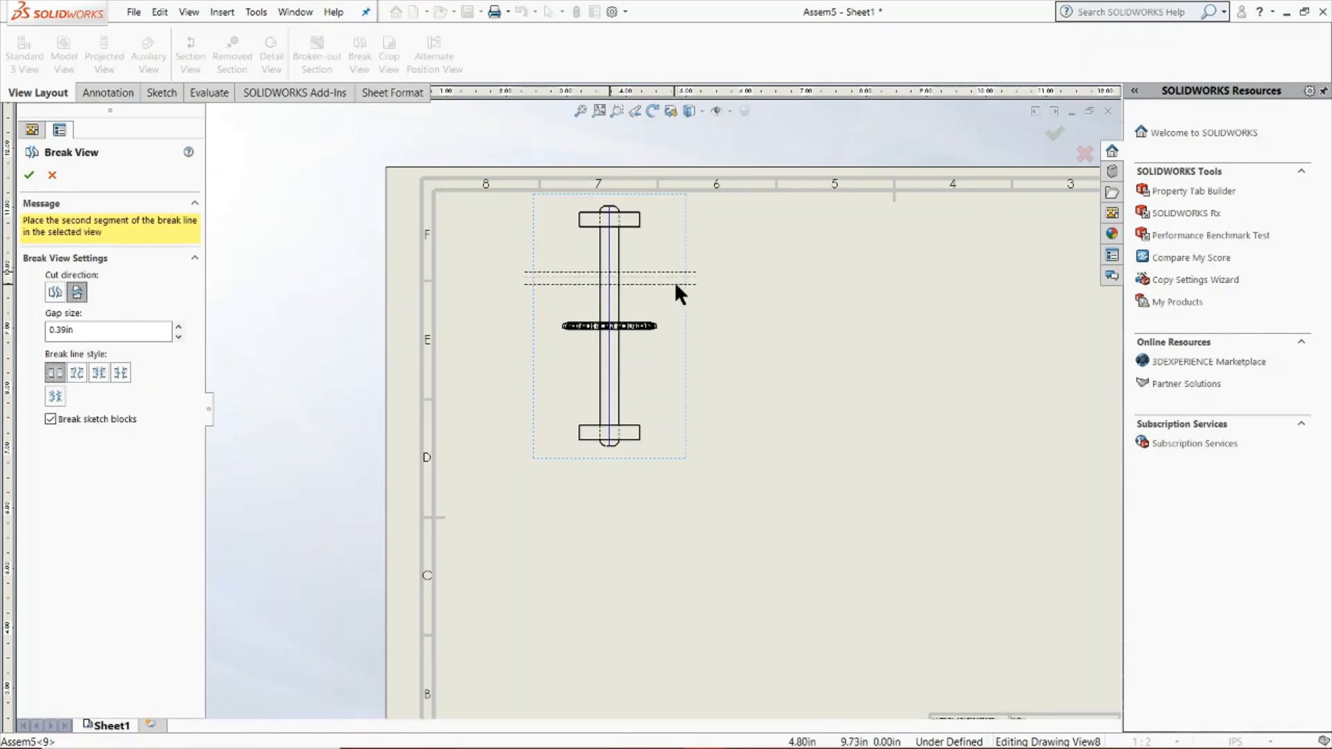
pyautogui.click(667, 303)
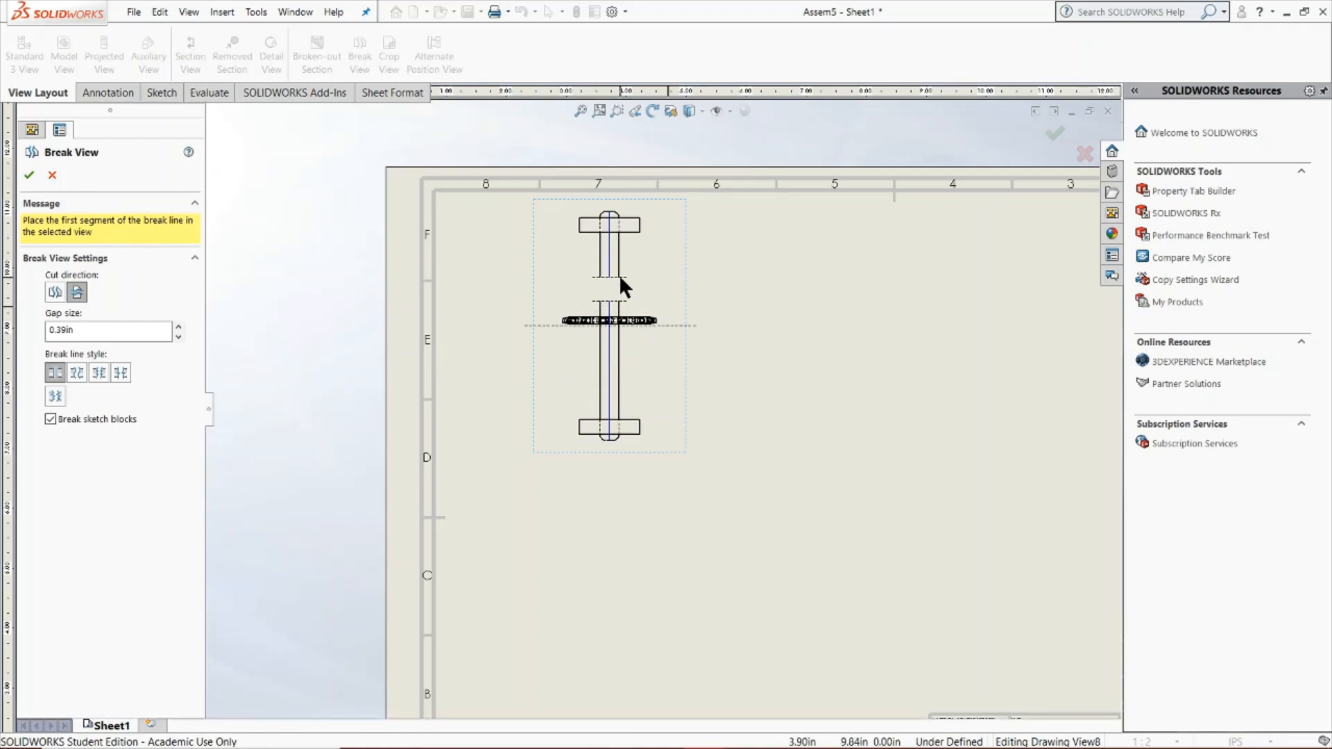
pyautogui.click(28, 175)
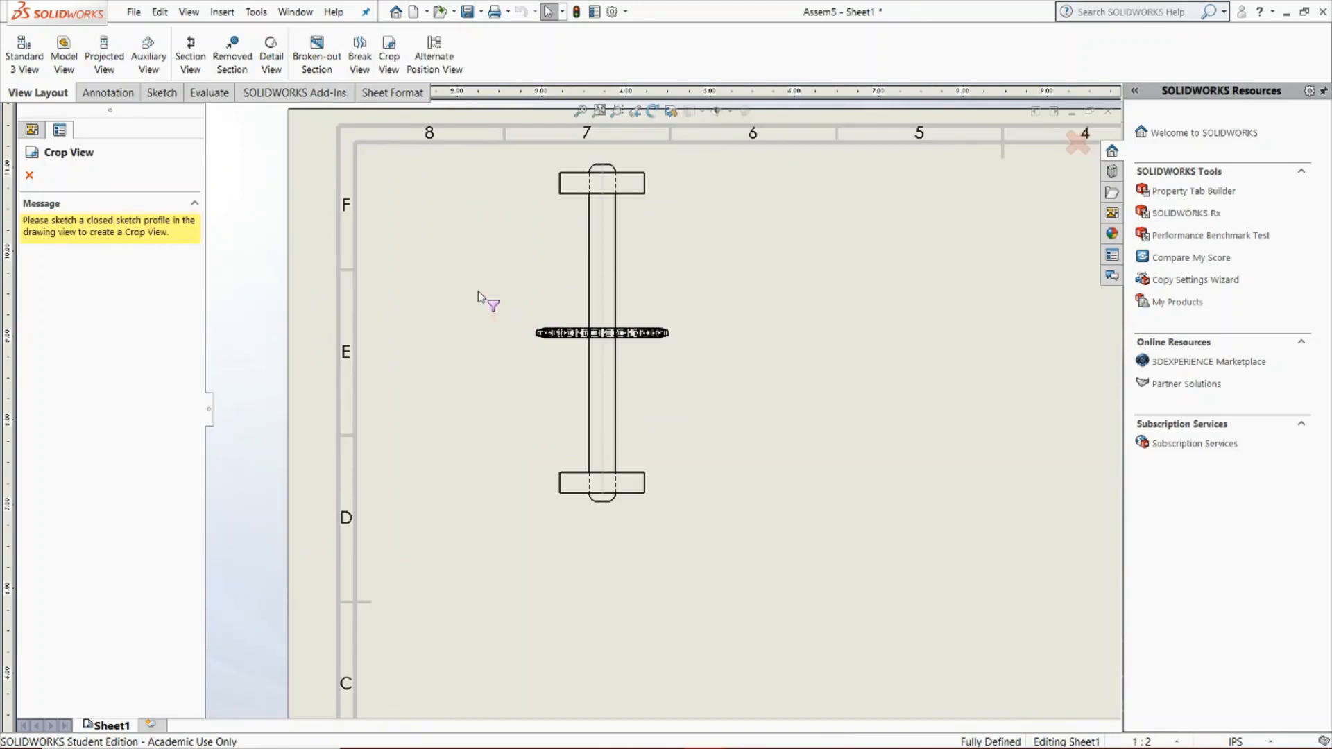
# Leave the crop command and sketch a corner rectangle of about 8.6 by 9.4 in around the top view, excluding the upper plate
pyautogui.click(28, 175)
pyautogui.click(163, 93)
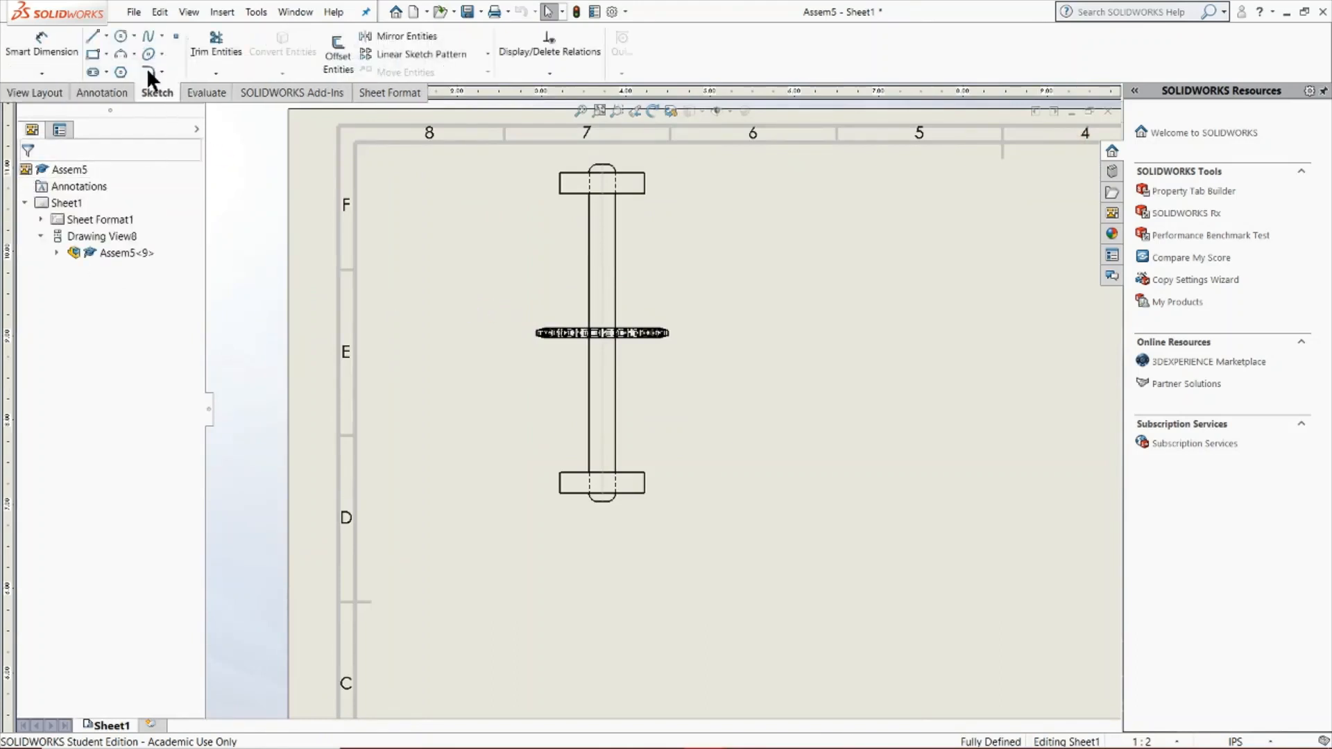
pyautogui.click(93, 56)
pyautogui.click(432, 234)
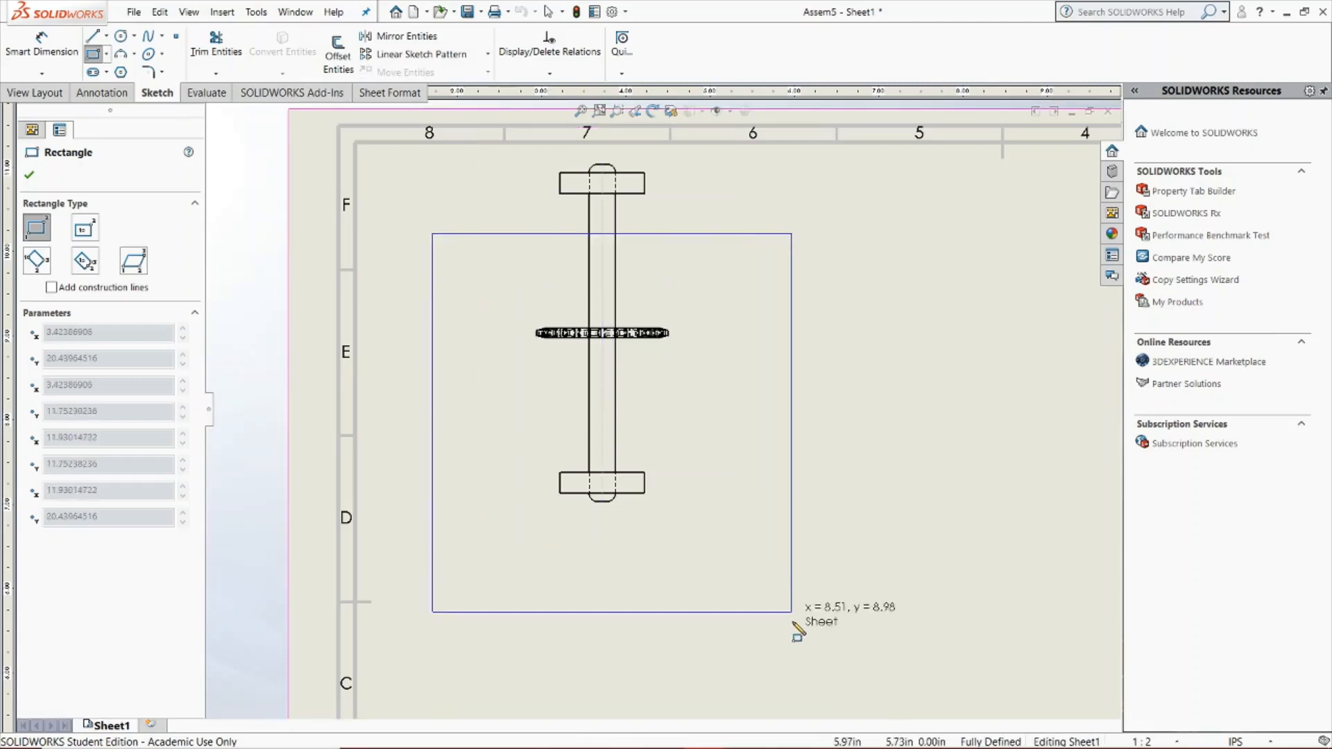
pyautogui.click(796, 631)
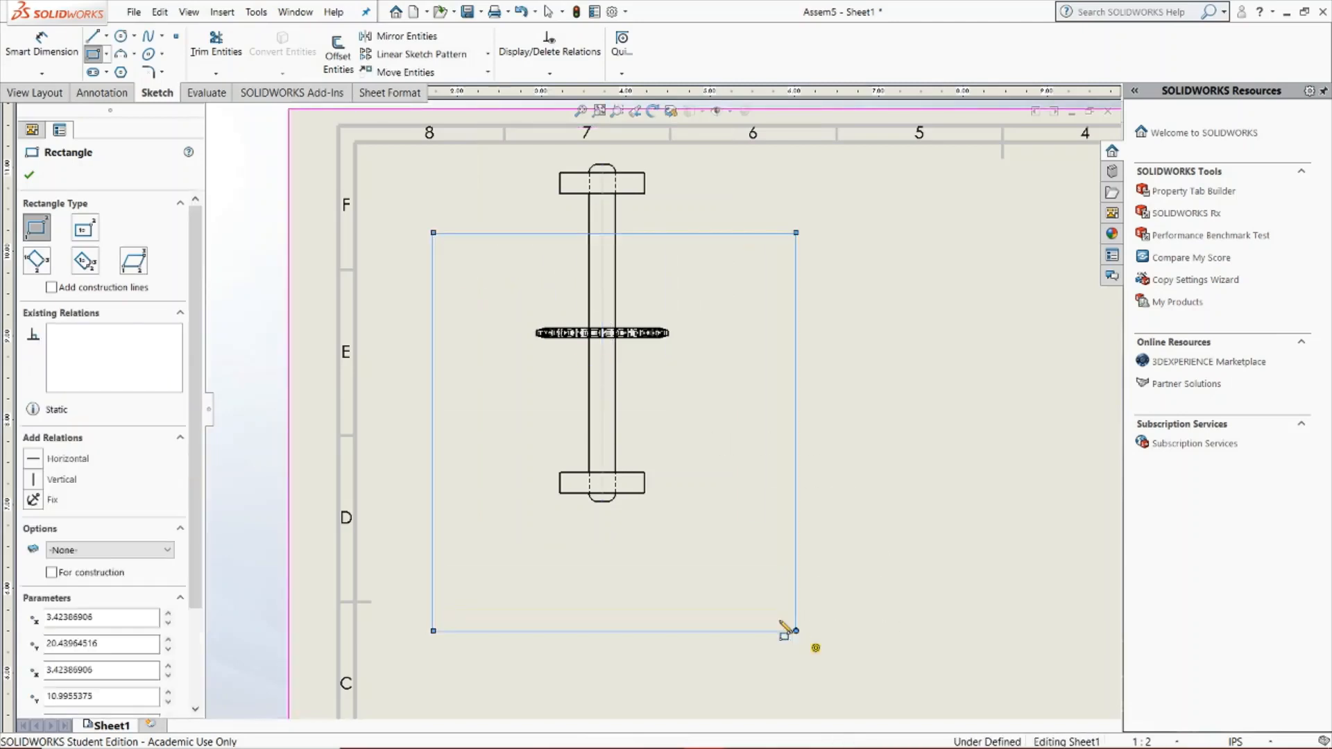
pyautogui.click(25, 174)
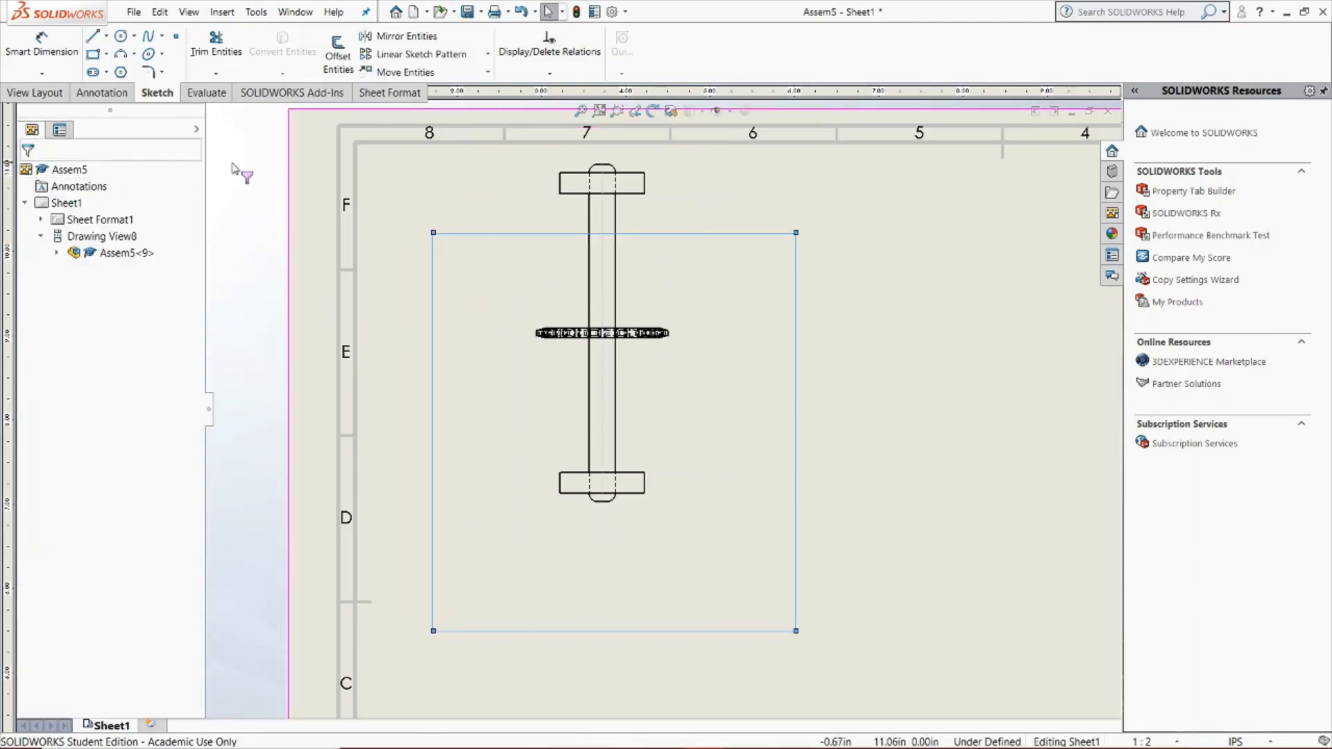
# Crop the top view to the sketched rectangle, and inspect the cropped view on the sheet
pyautogui.click(57, 95)
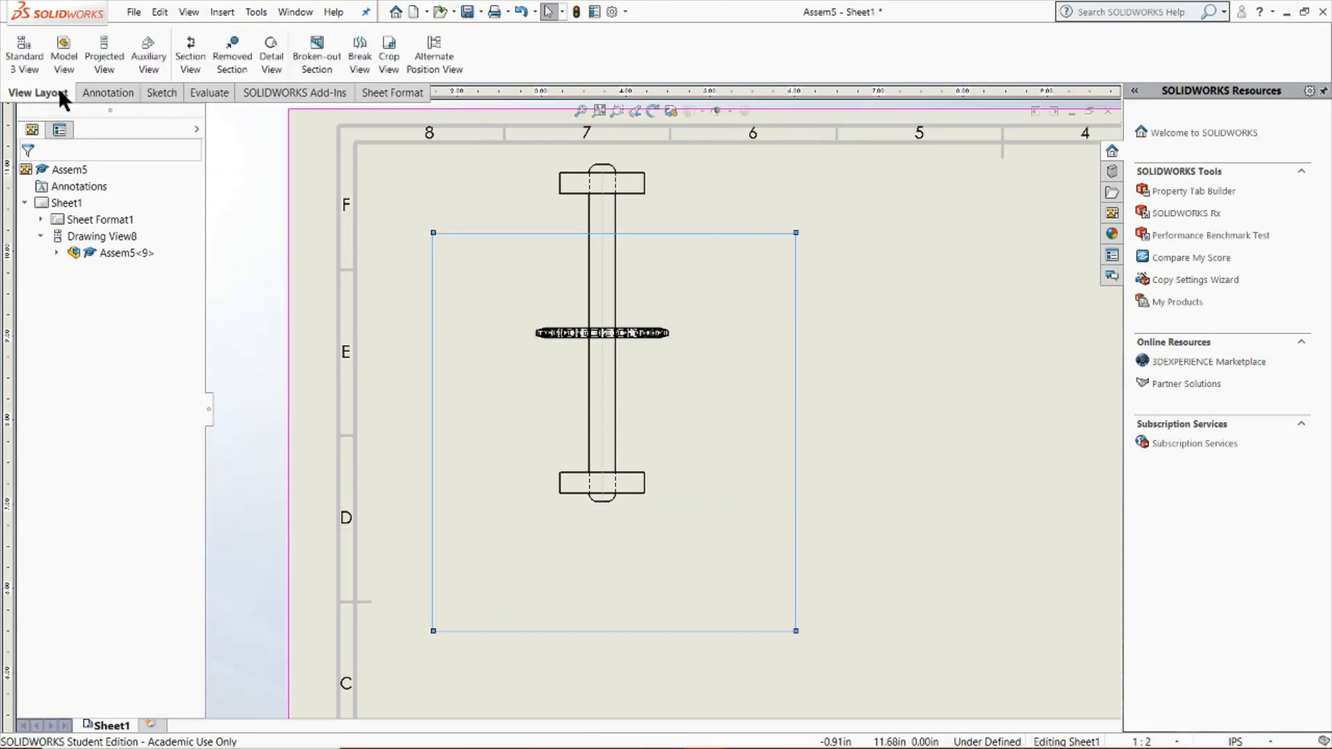
pyautogui.click(381, 52)
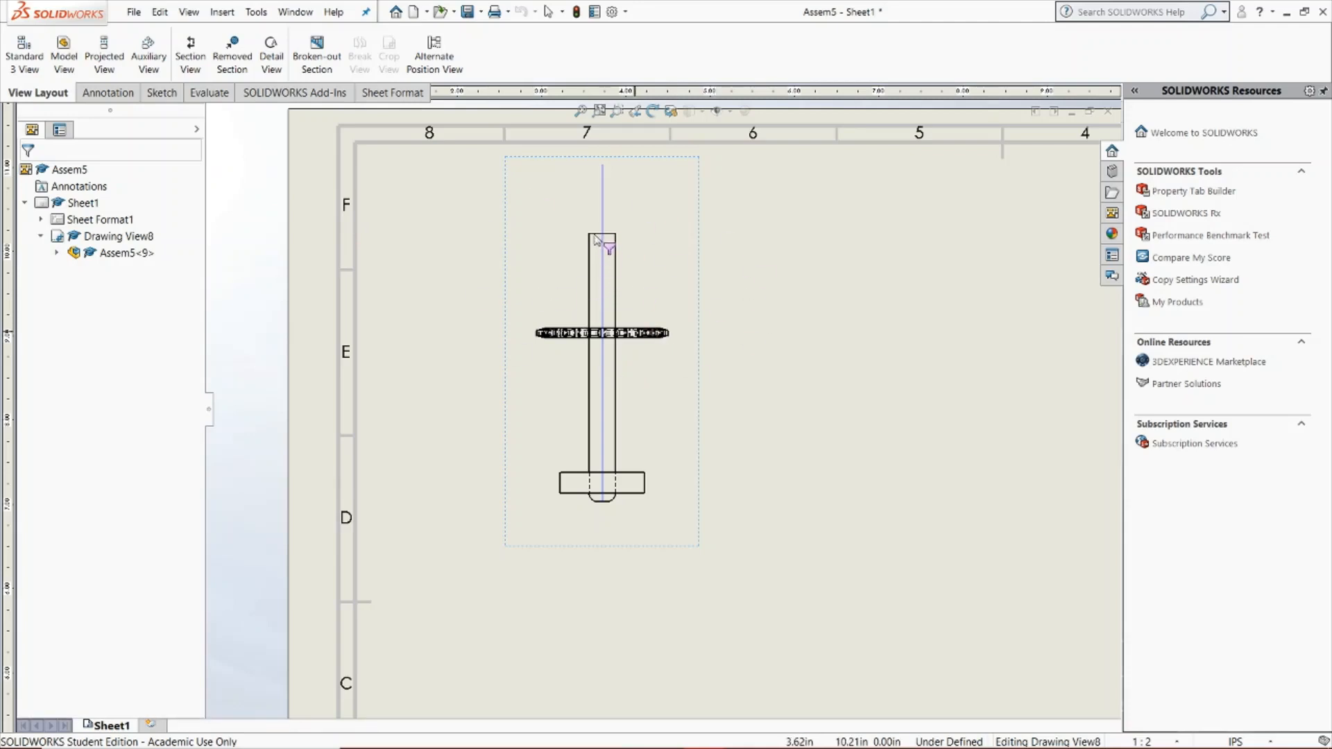
pyautogui.scroll(3, 702, 256)
pyautogui.scroll(-2, 972, 295)
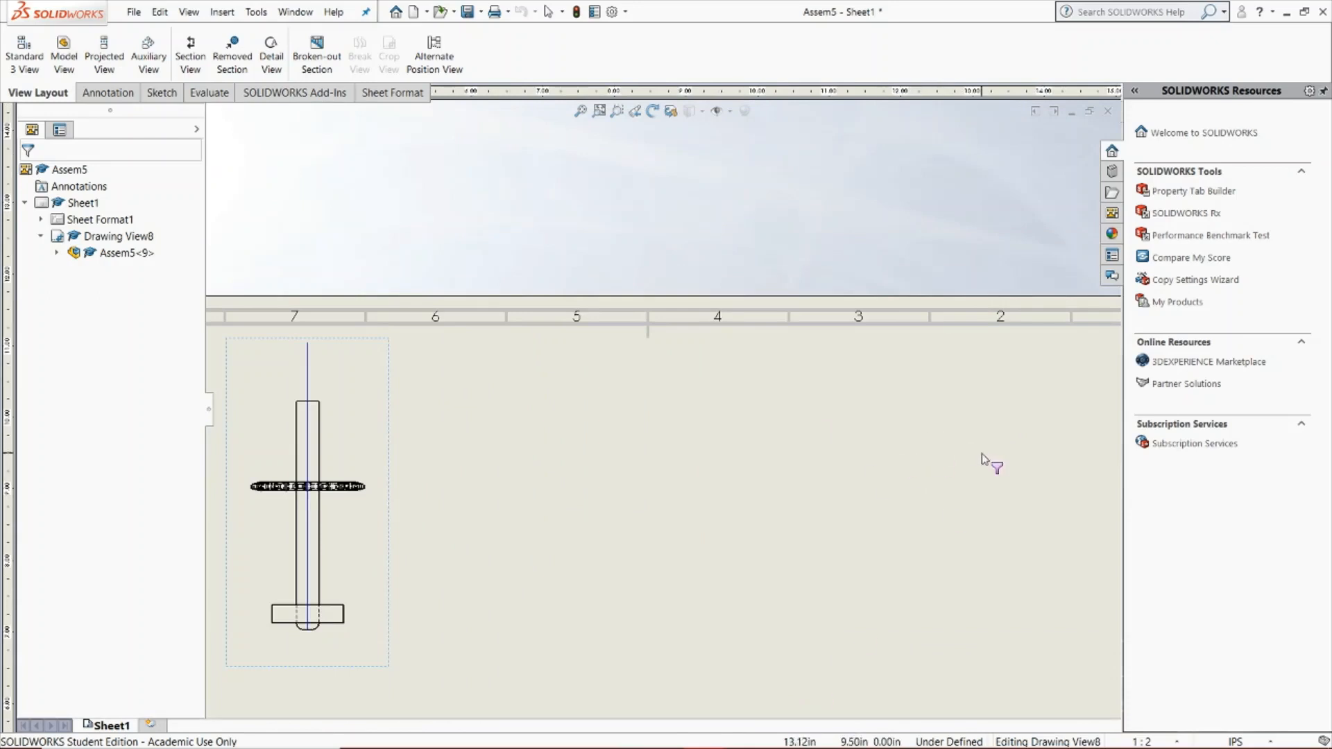
pyautogui.scroll(2, 693, 455)
pyautogui.scroll(-3, 440, 467)
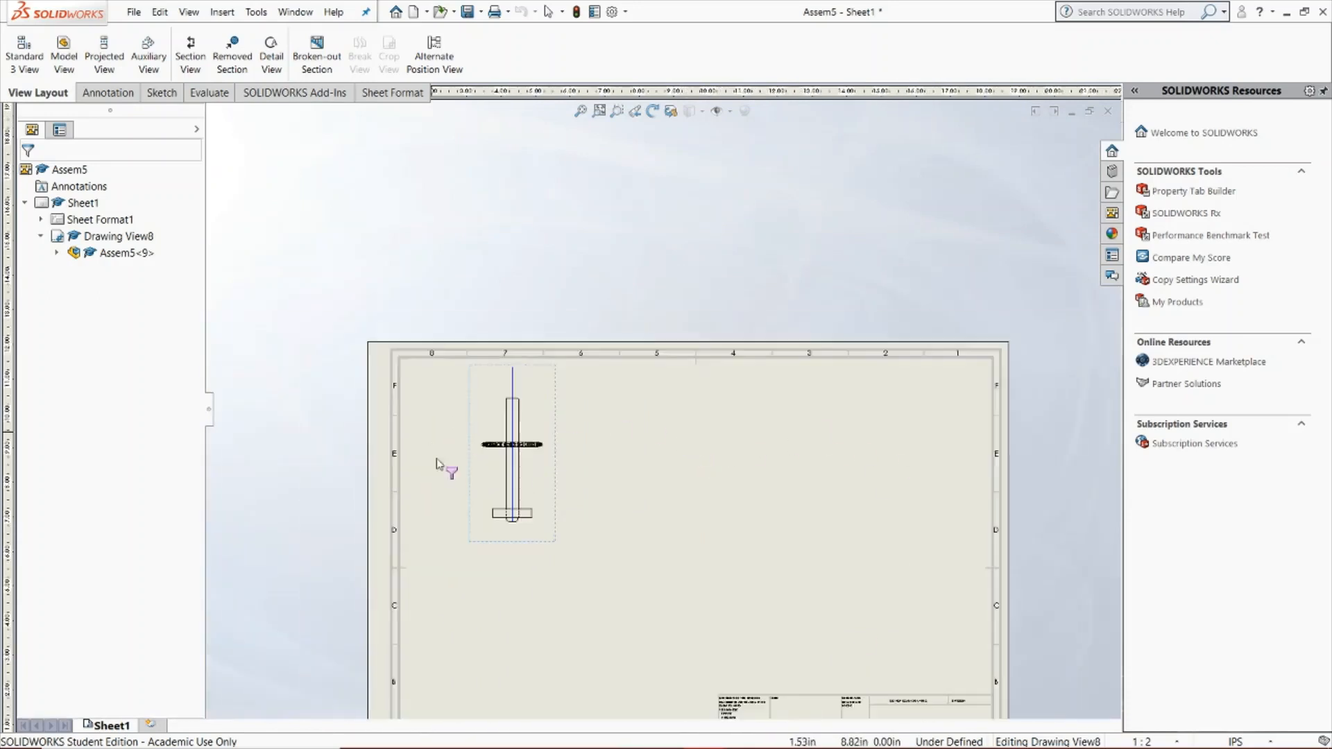
# Dimension the top view's overall distance between the outer corners of the two support plates, placing it beside the view
pyautogui.scroll(-2, 598, 343)
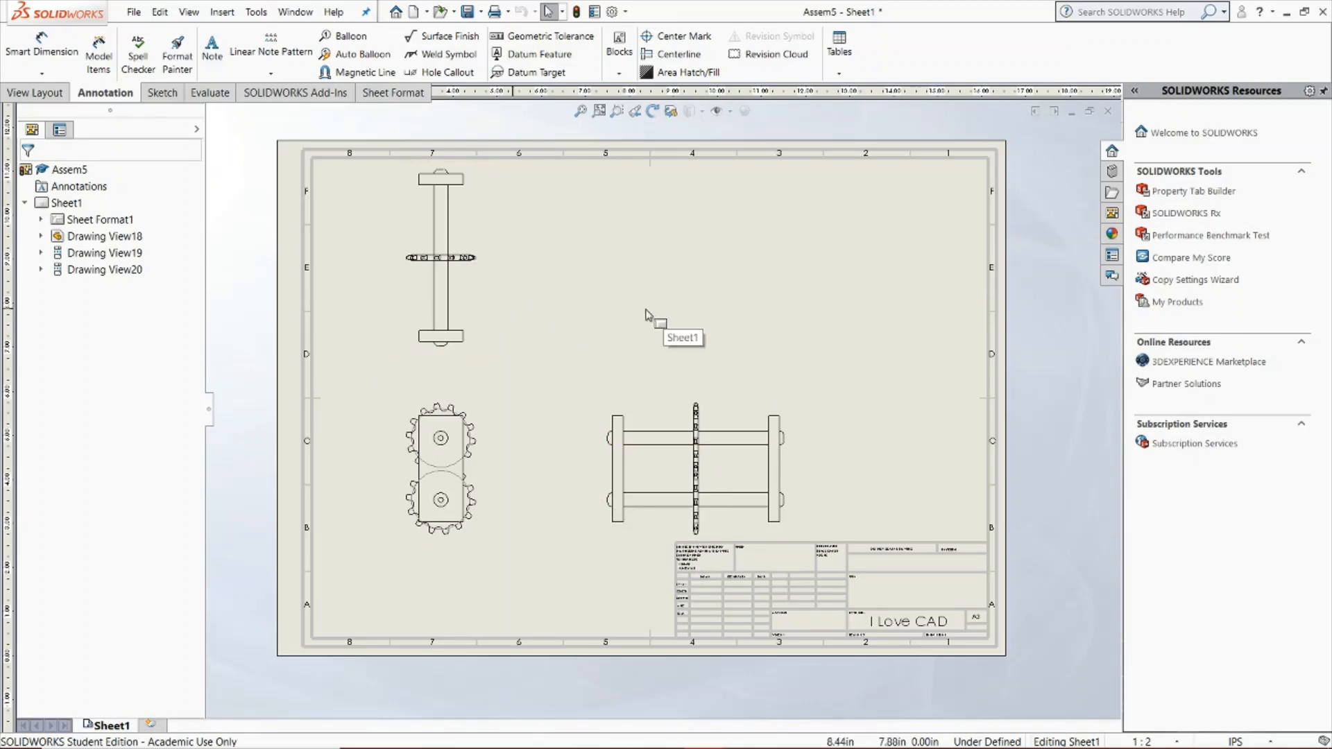
pyautogui.click(56, 38)
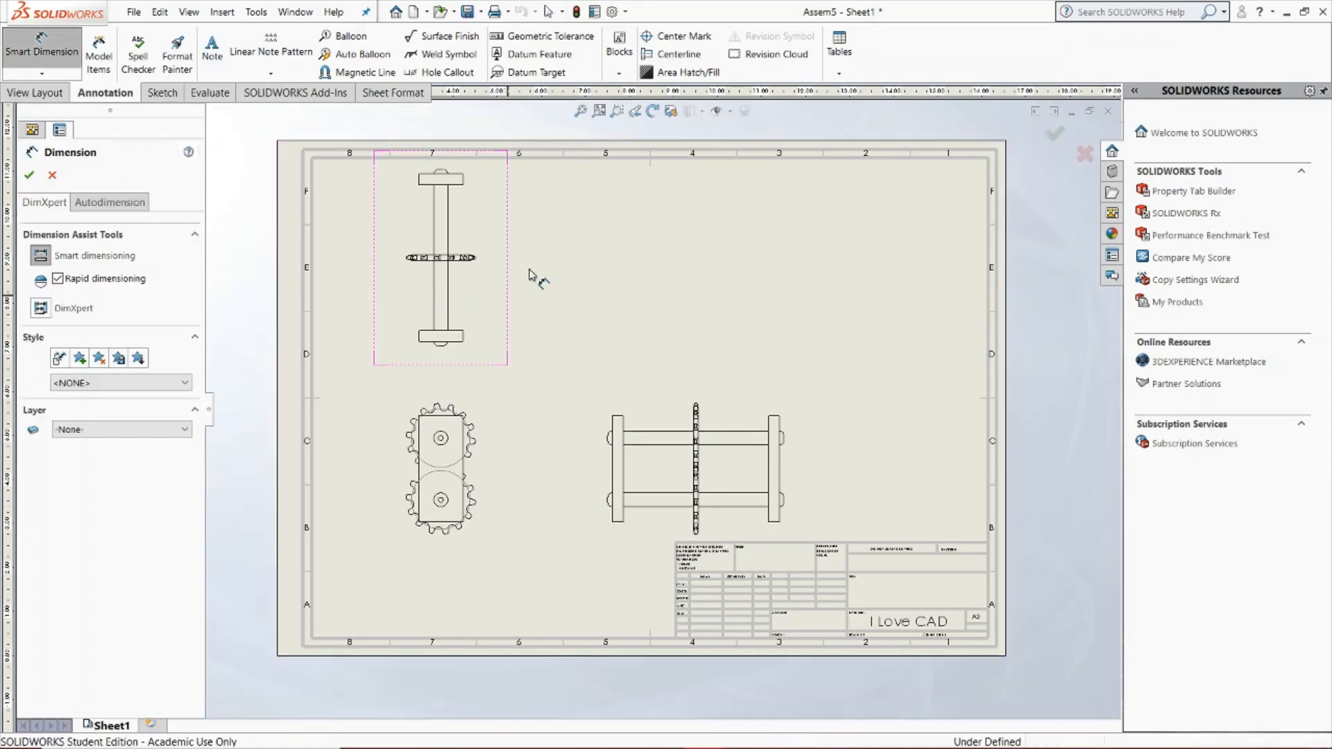
pyautogui.scroll(-3, 531, 180)
pyautogui.scroll(3, 654, 499)
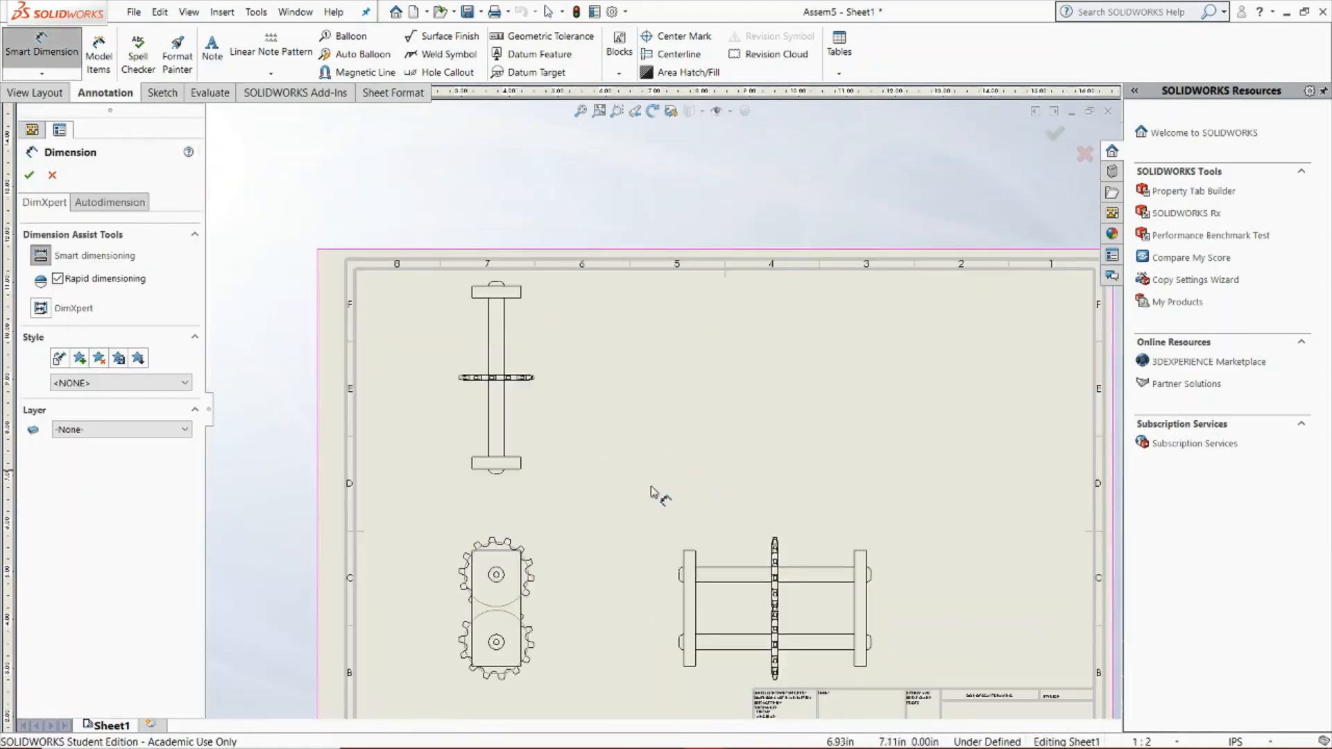
pyautogui.scroll(-3, 646, 690)
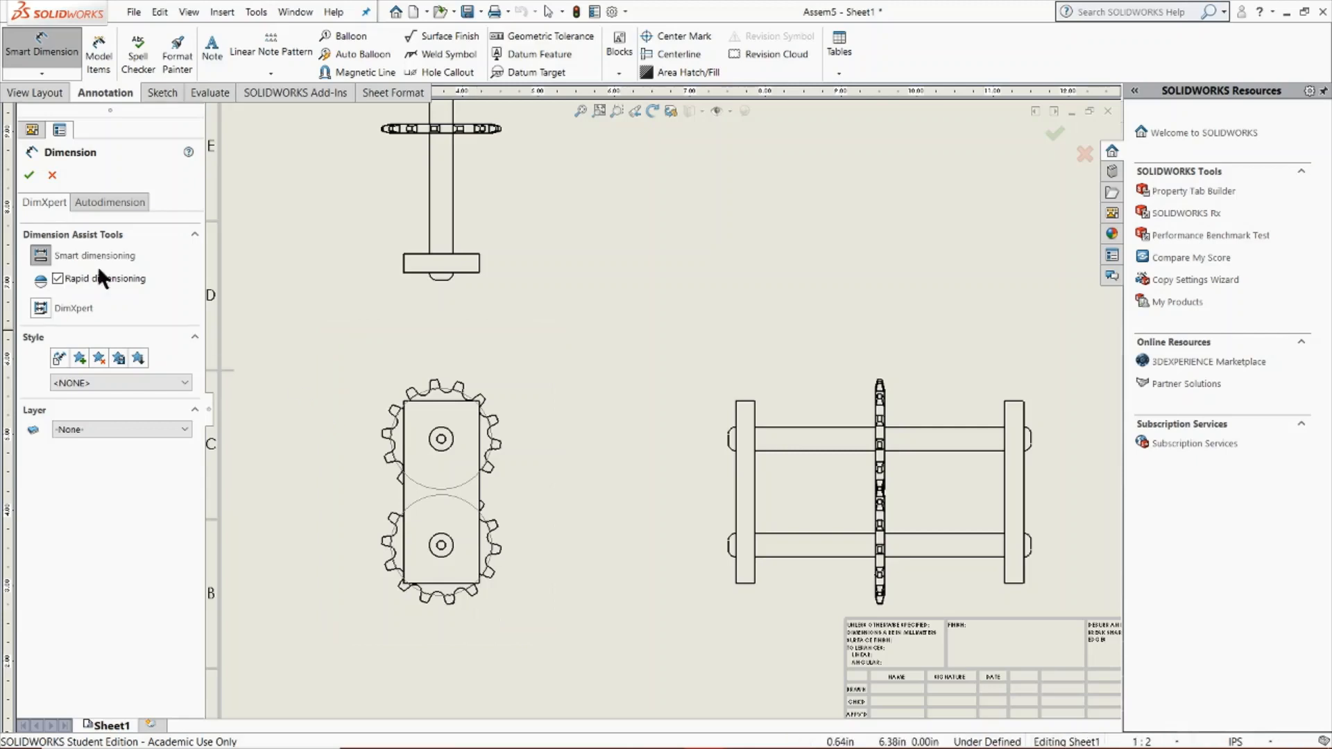
pyautogui.scroll(4, 416, 211)
pyautogui.scroll(-6, 552, 194)
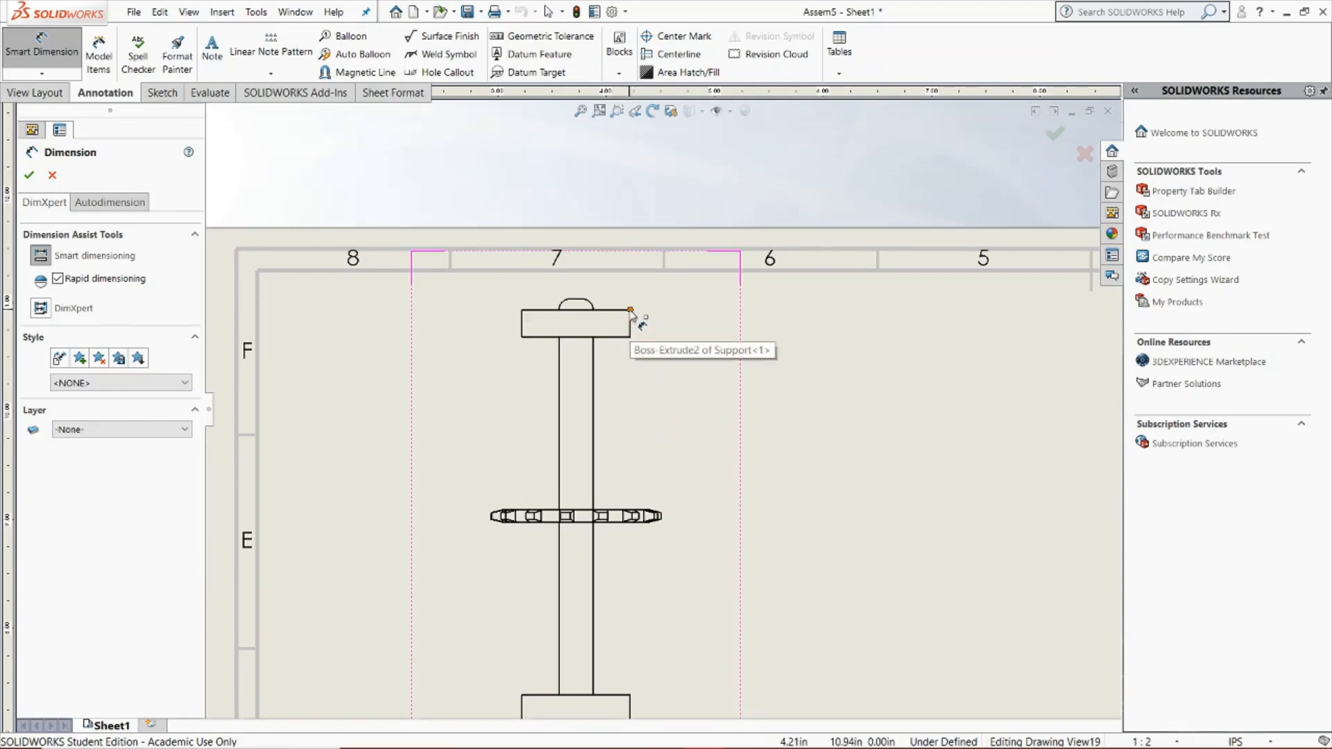
pyautogui.scroll(3, 610, 582)
pyautogui.scroll(-2, 633, 523)
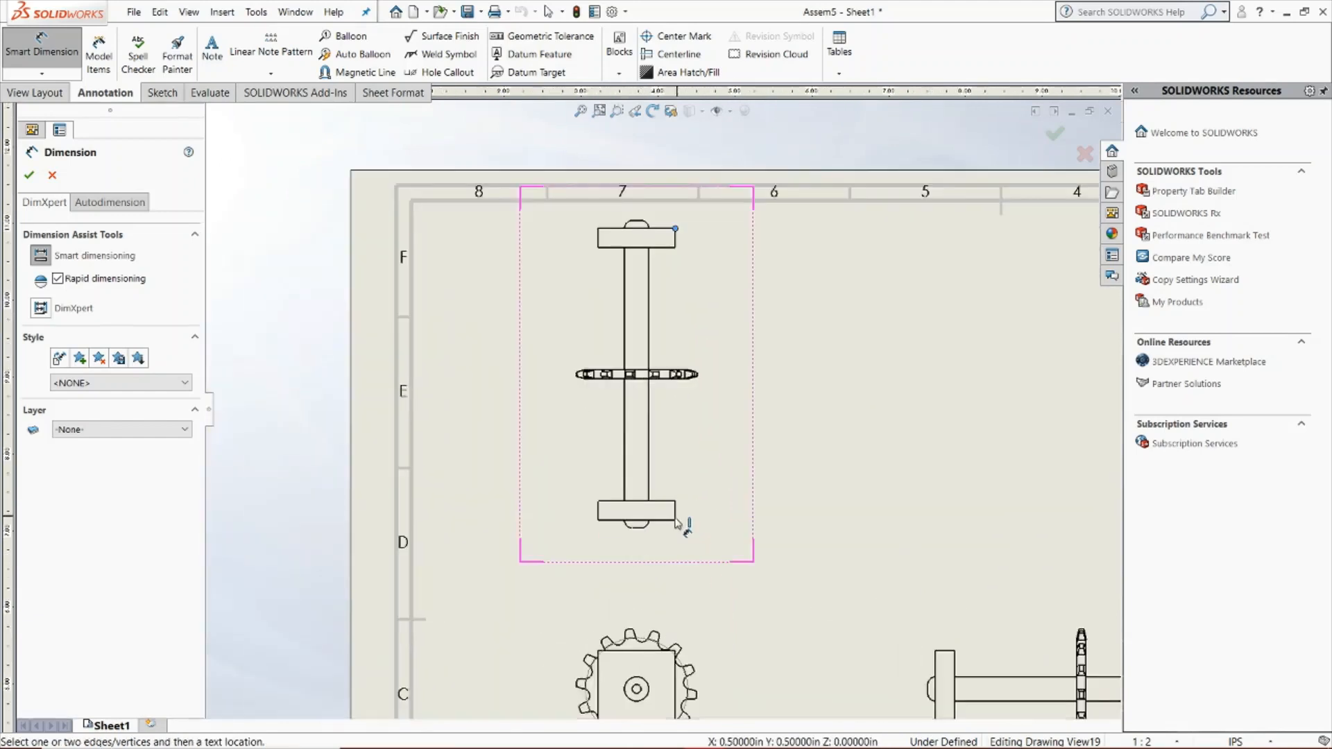
pyautogui.click(675, 520)
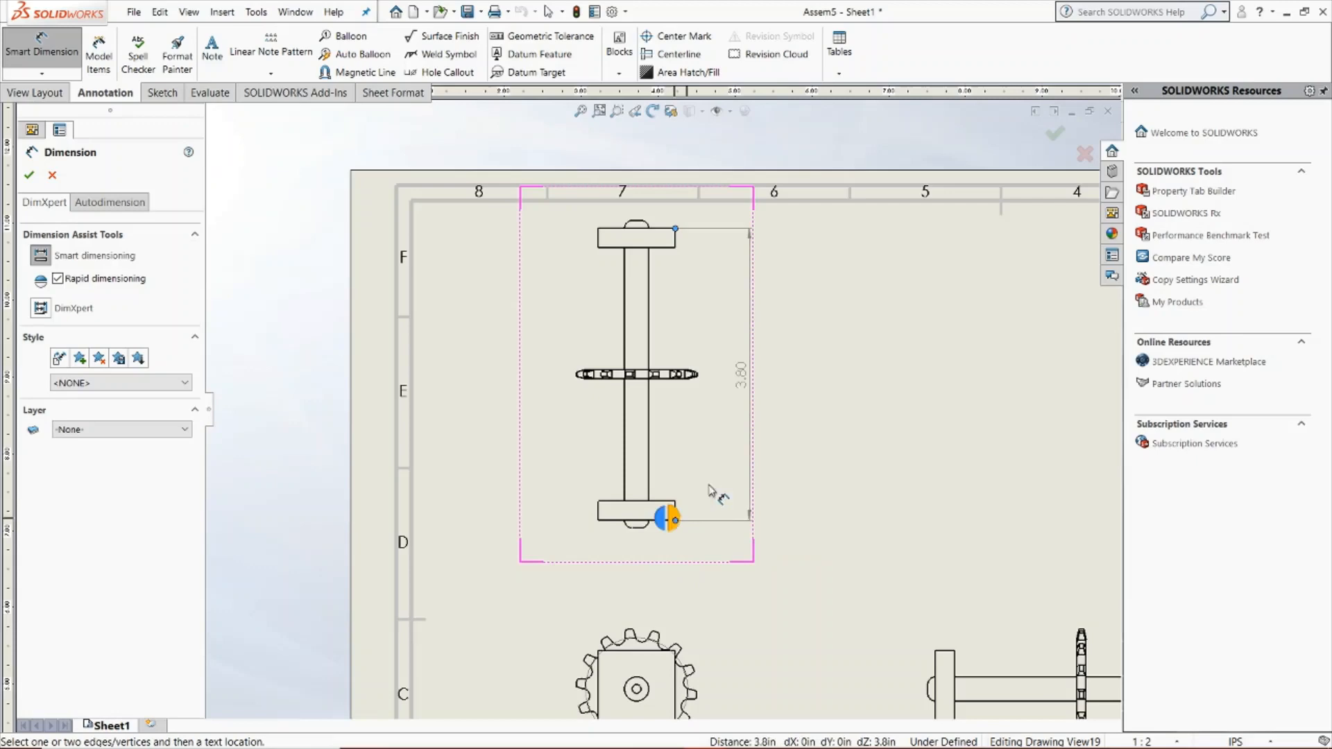
pyautogui.click(841, 380)
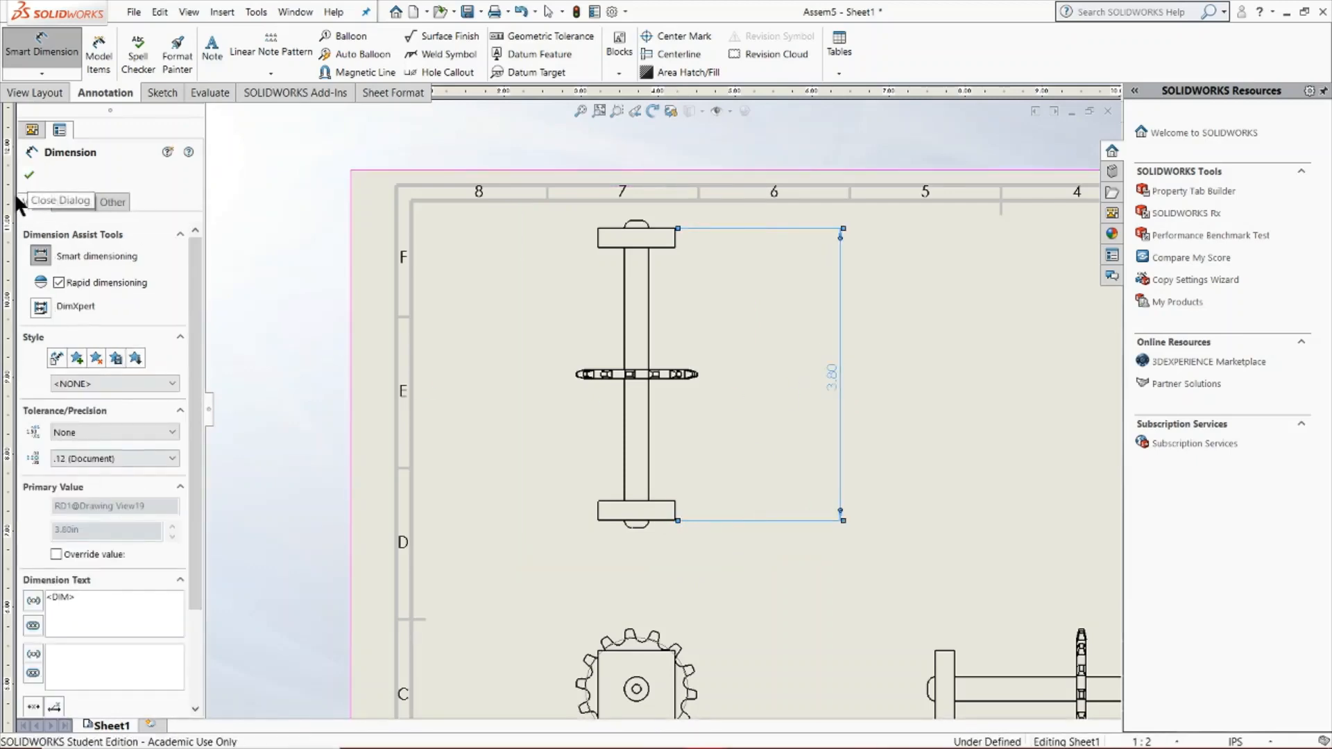
pyautogui.click(28, 175)
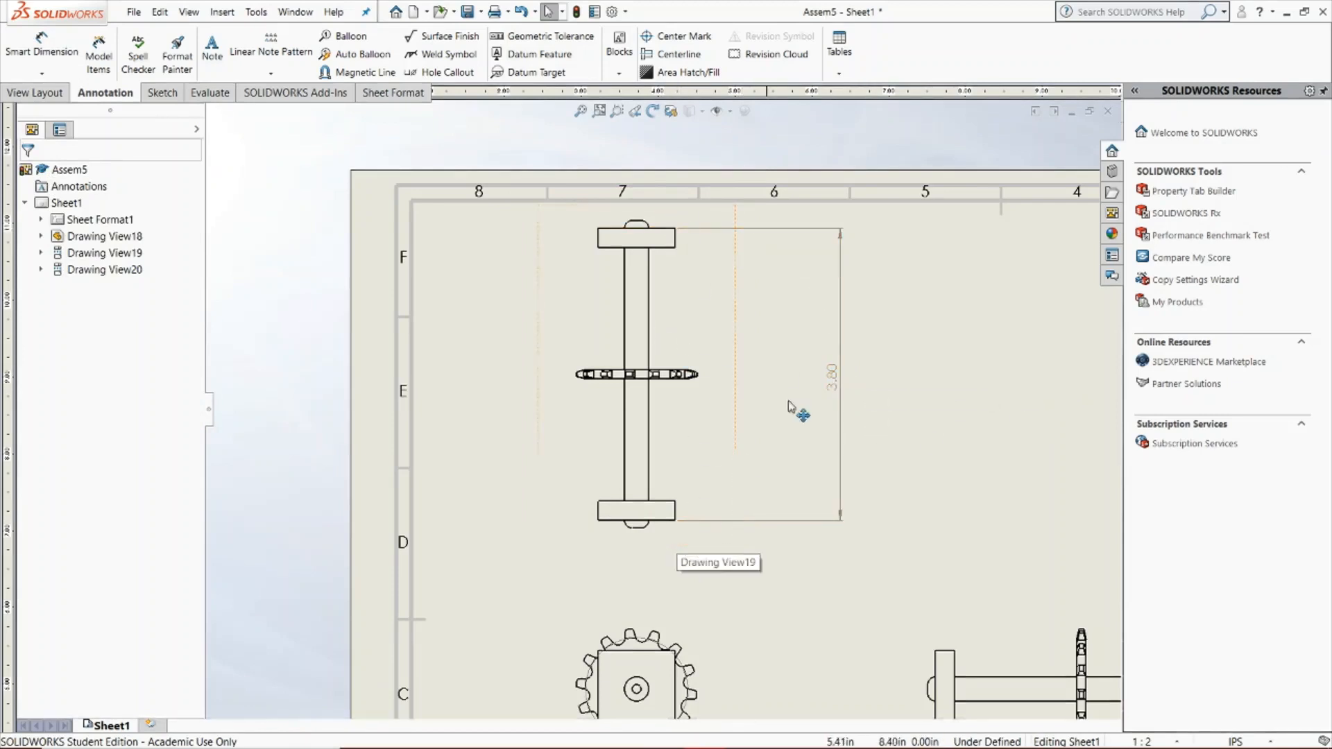
# Add the text SUPPORT WIDTH above the value of the top view's overall support dimension
pyautogui.click(840, 387)
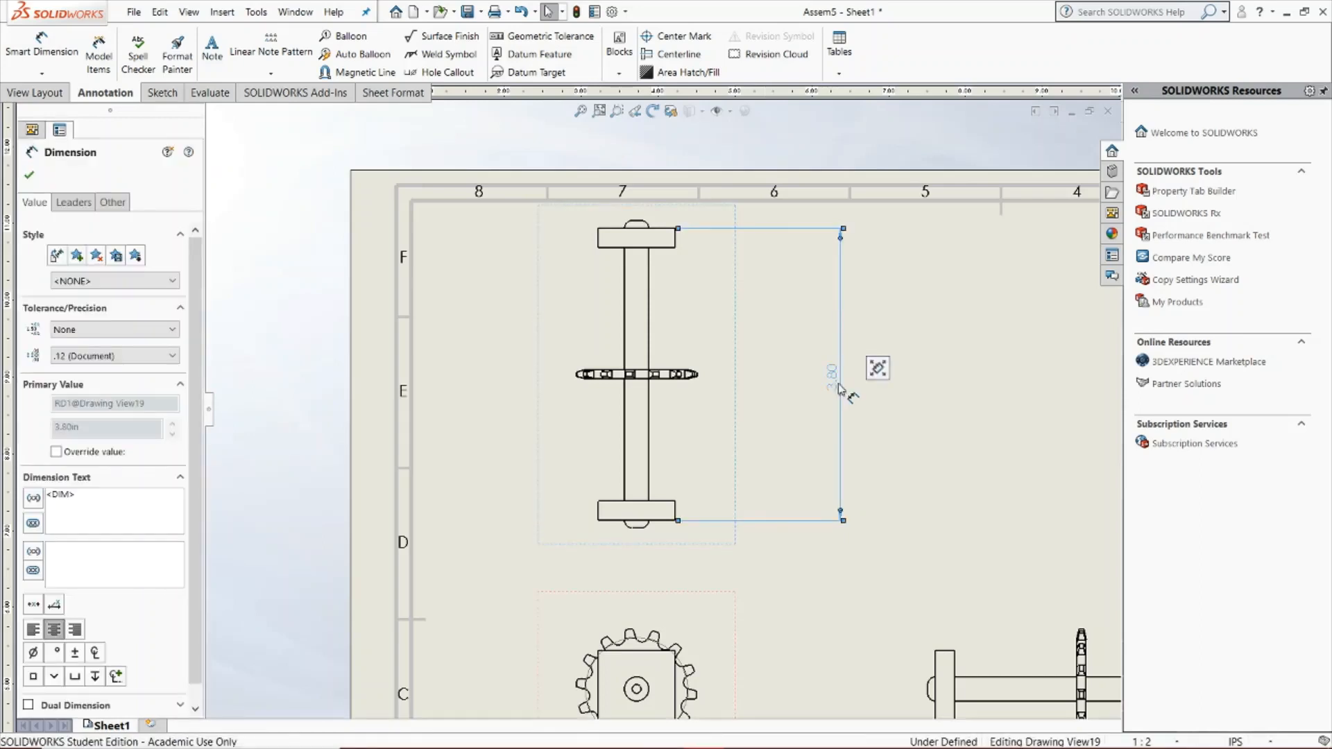
pyautogui.moveTo(876, 368)
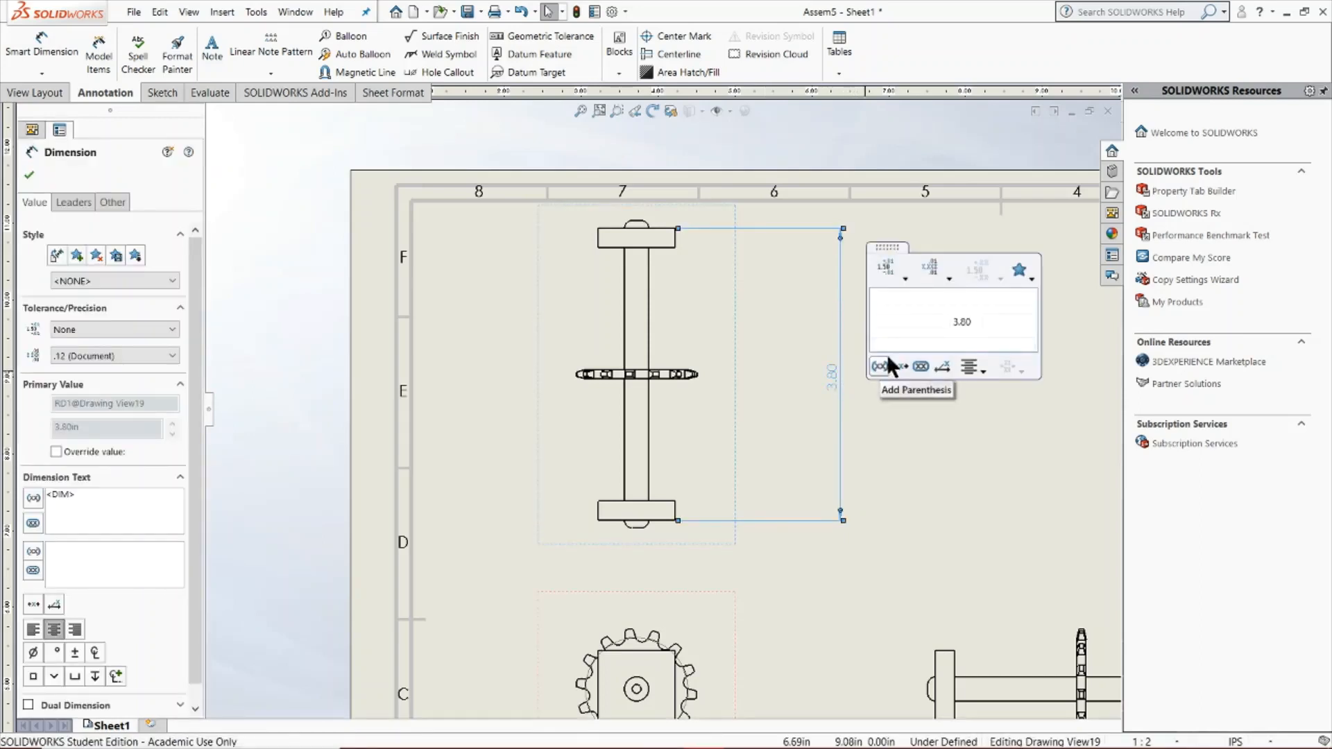
pyautogui.click(948, 298)
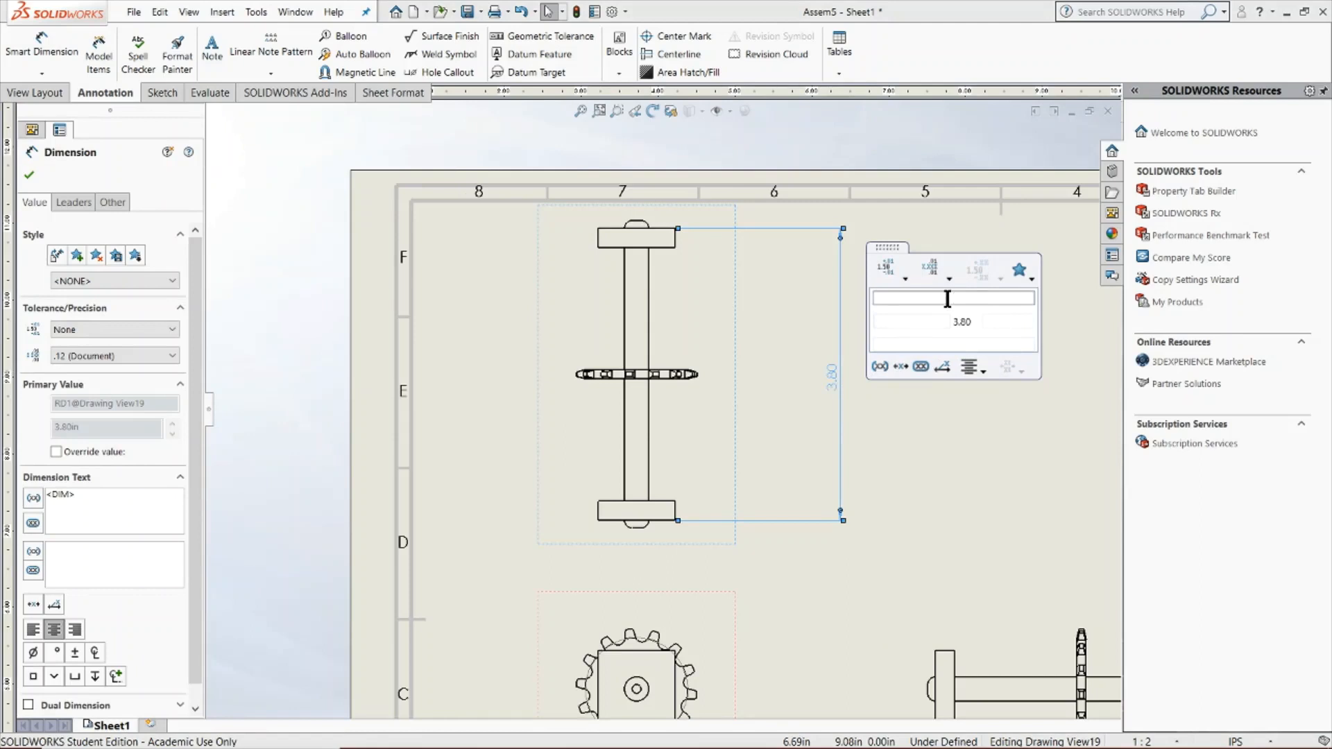
pyautogui.write('WIDTH')
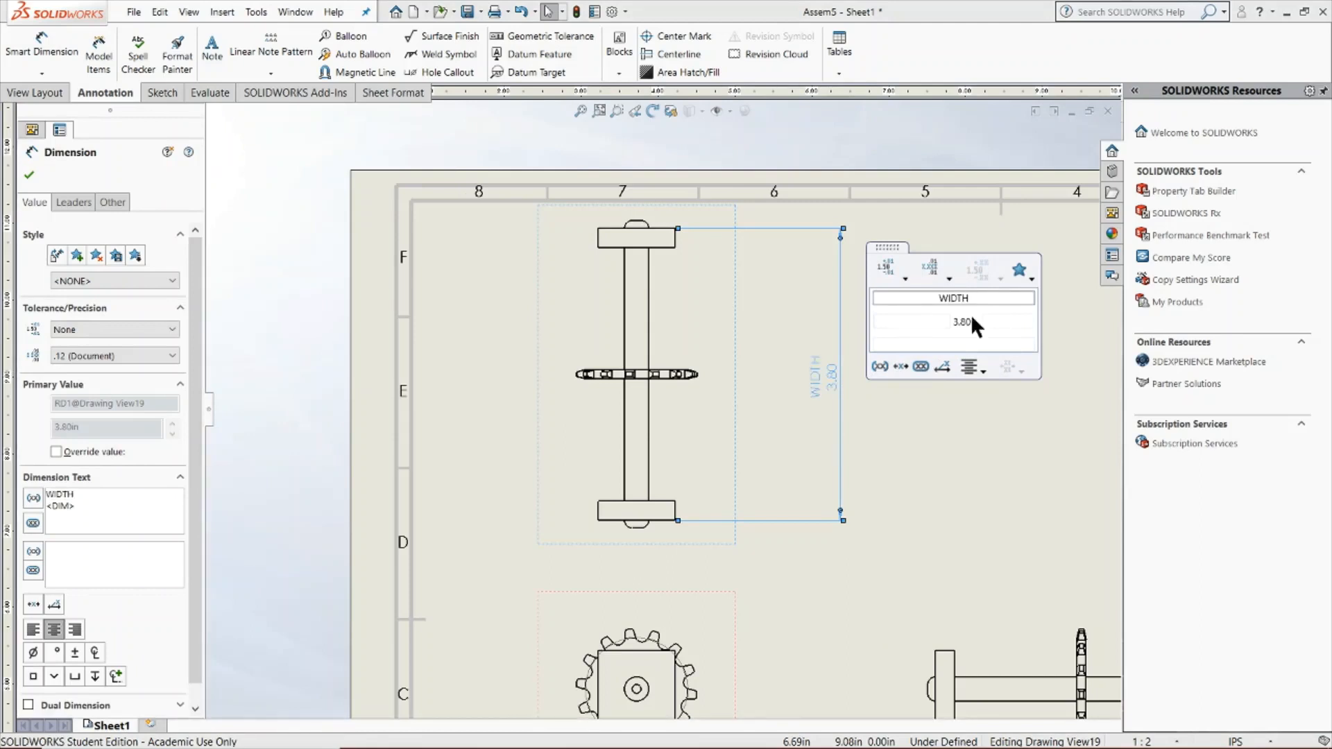
pyautogui.click(934, 296)
pyautogui.write('SUPPORT')
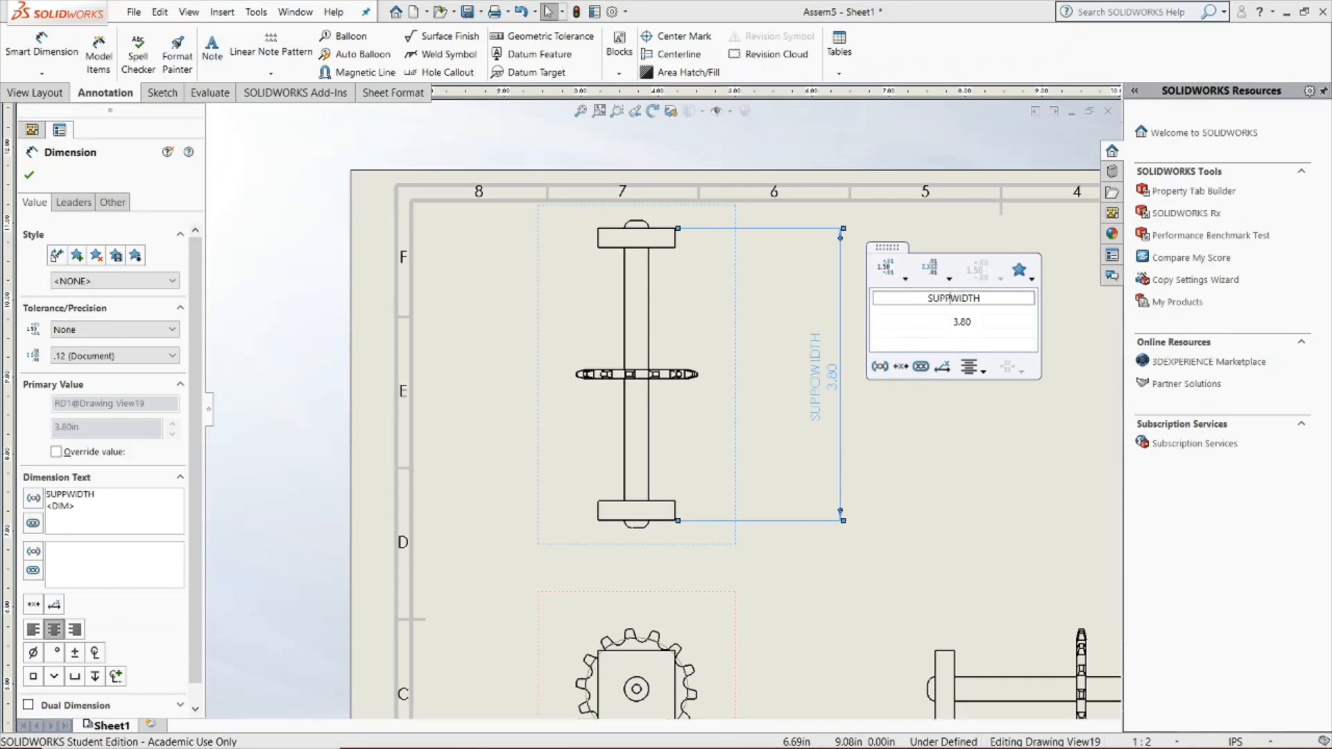
pyautogui.click(915, 321)
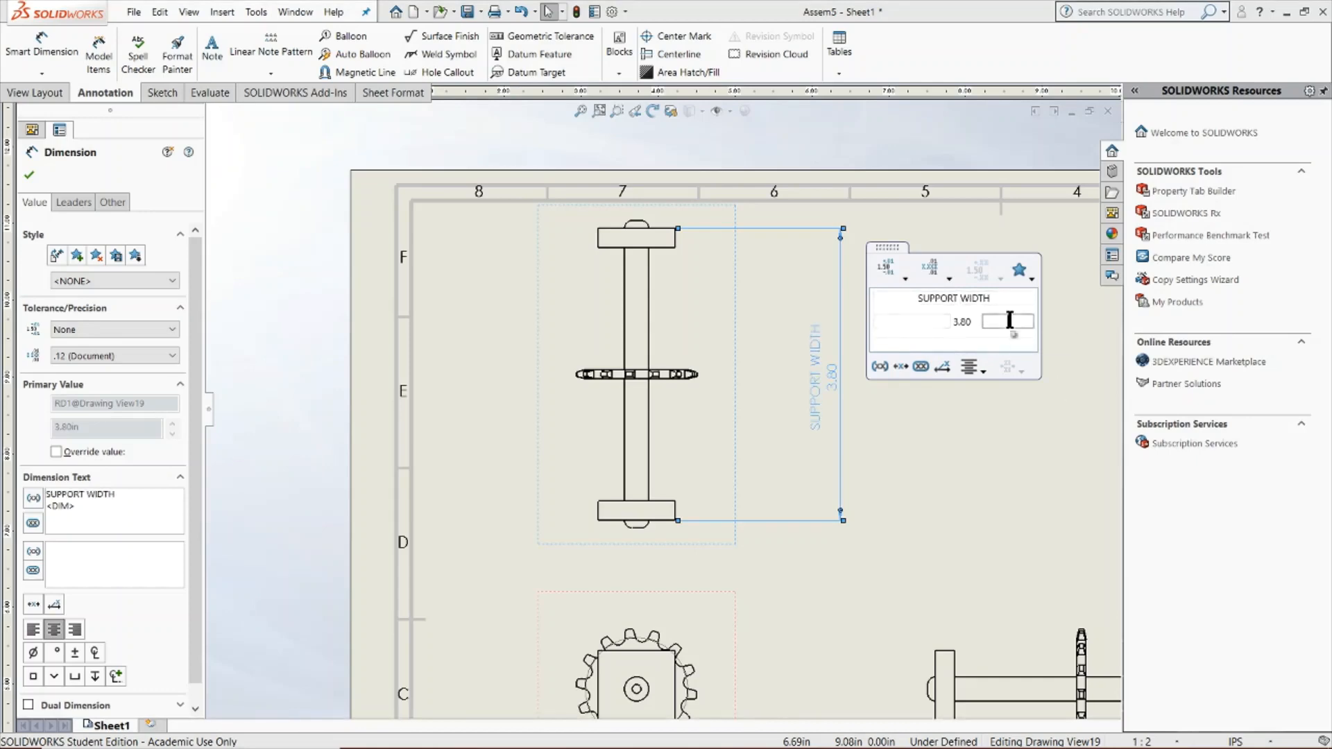
pyautogui.click(971, 336)
pyautogui.write('2x')
pyautogui.click(29, 174)
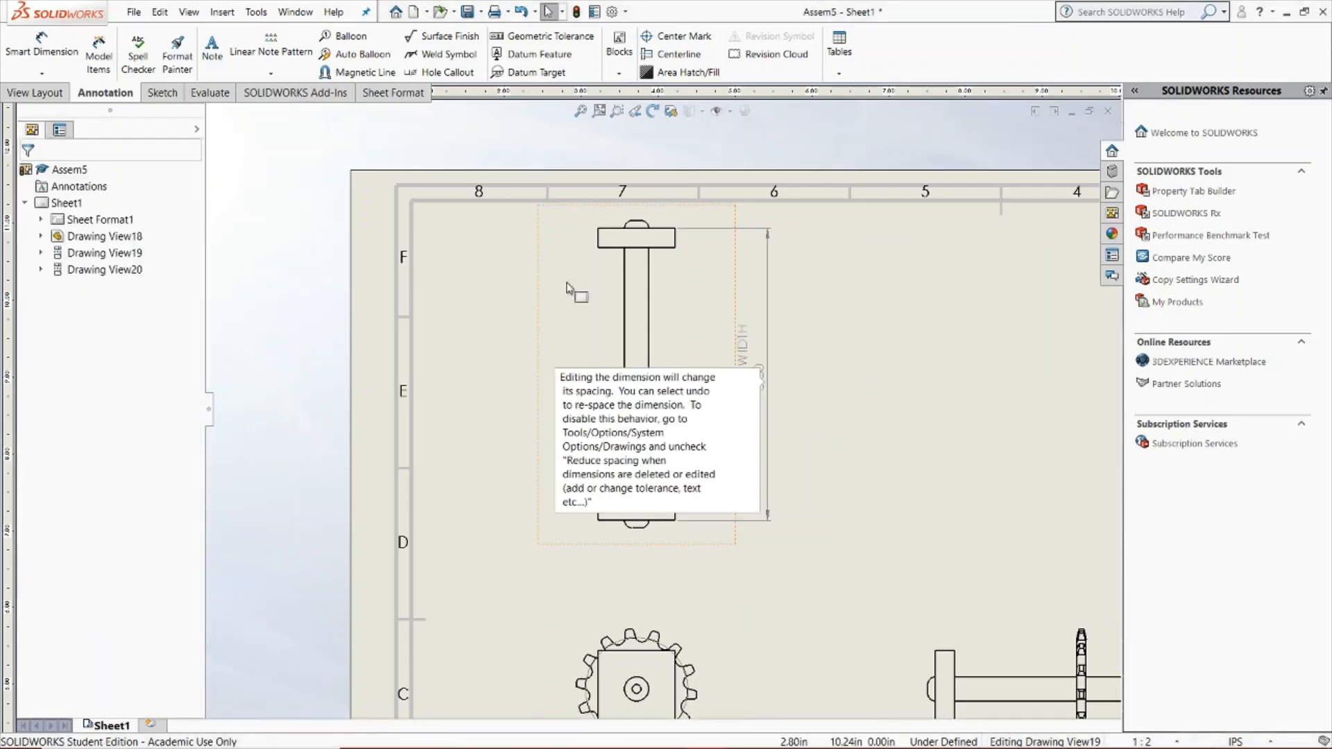
# Dimension the diameter of the lower shaft's outer circle in the front view, placing the value outside the sprockets
pyautogui.scroll(3, 754, 223)
pyautogui.scroll(-2, 753, 223)
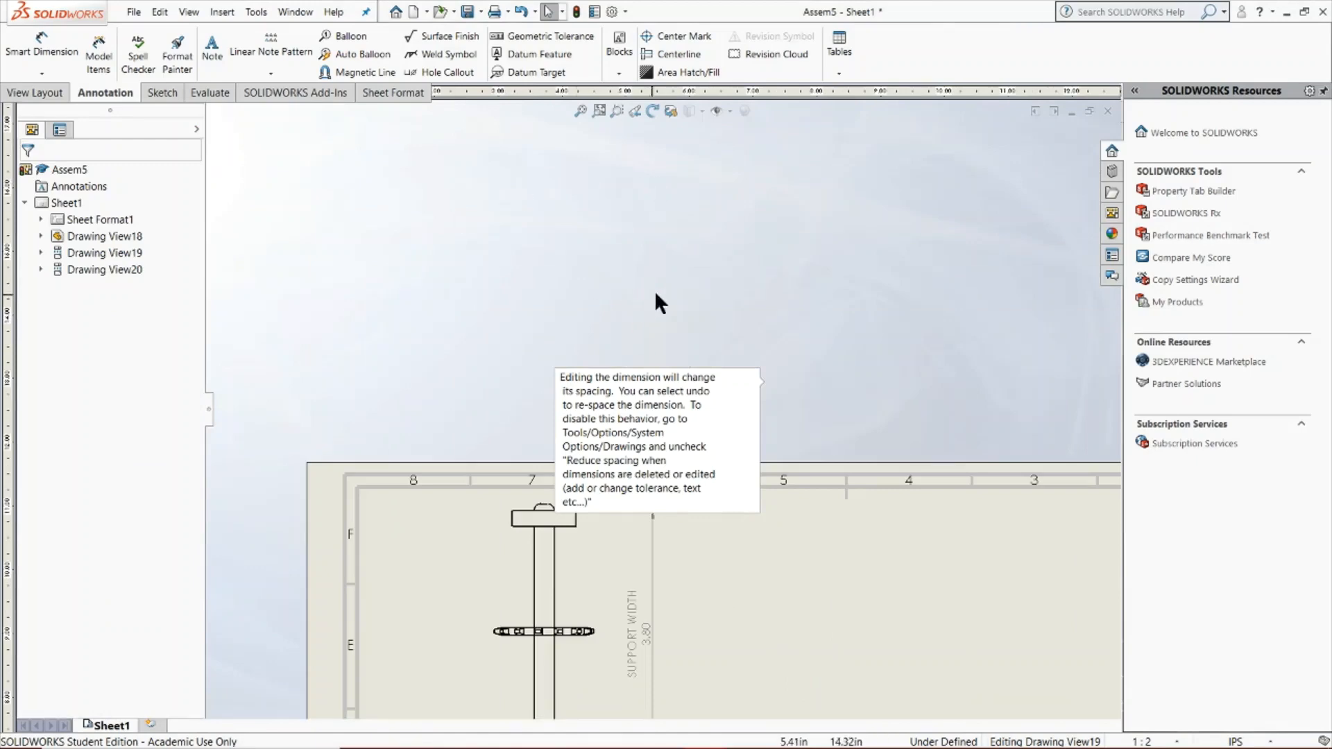
pyautogui.scroll(4, 720, 358)
pyautogui.scroll(-6, 647, 581)
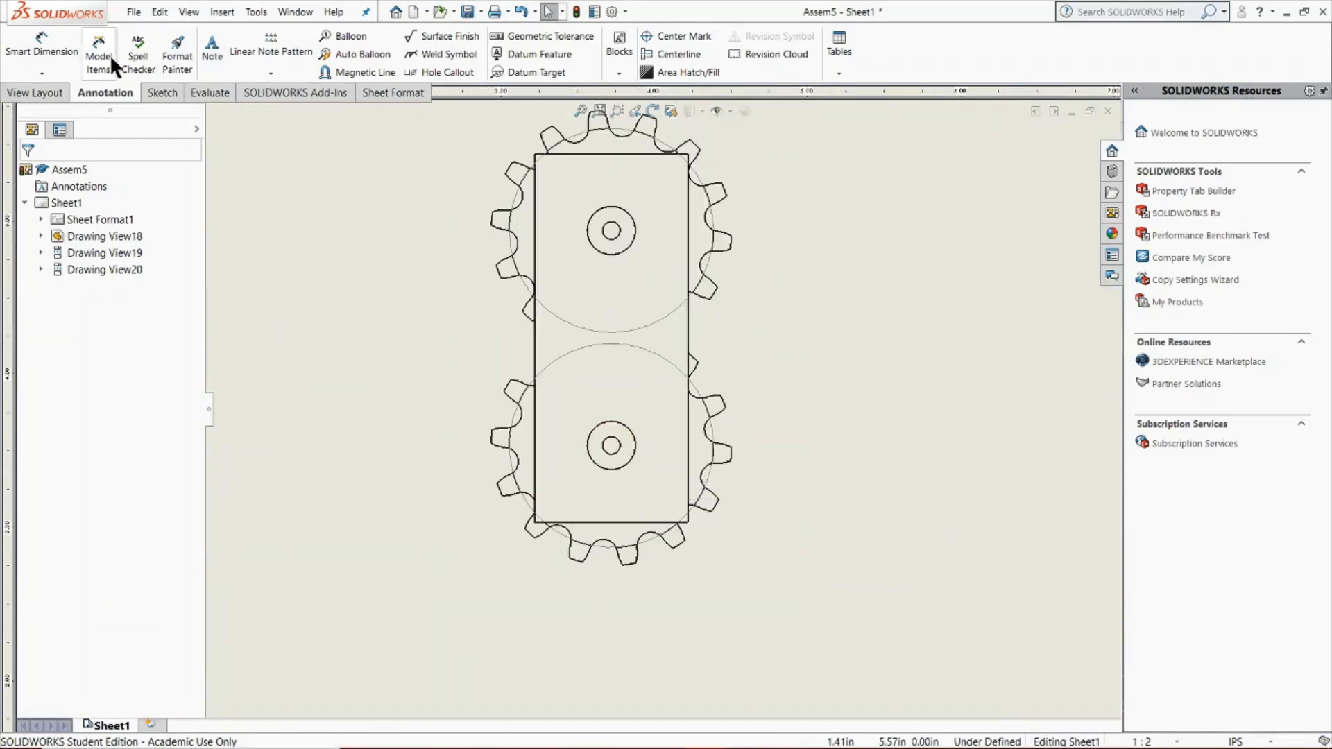
pyautogui.click(44, 46)
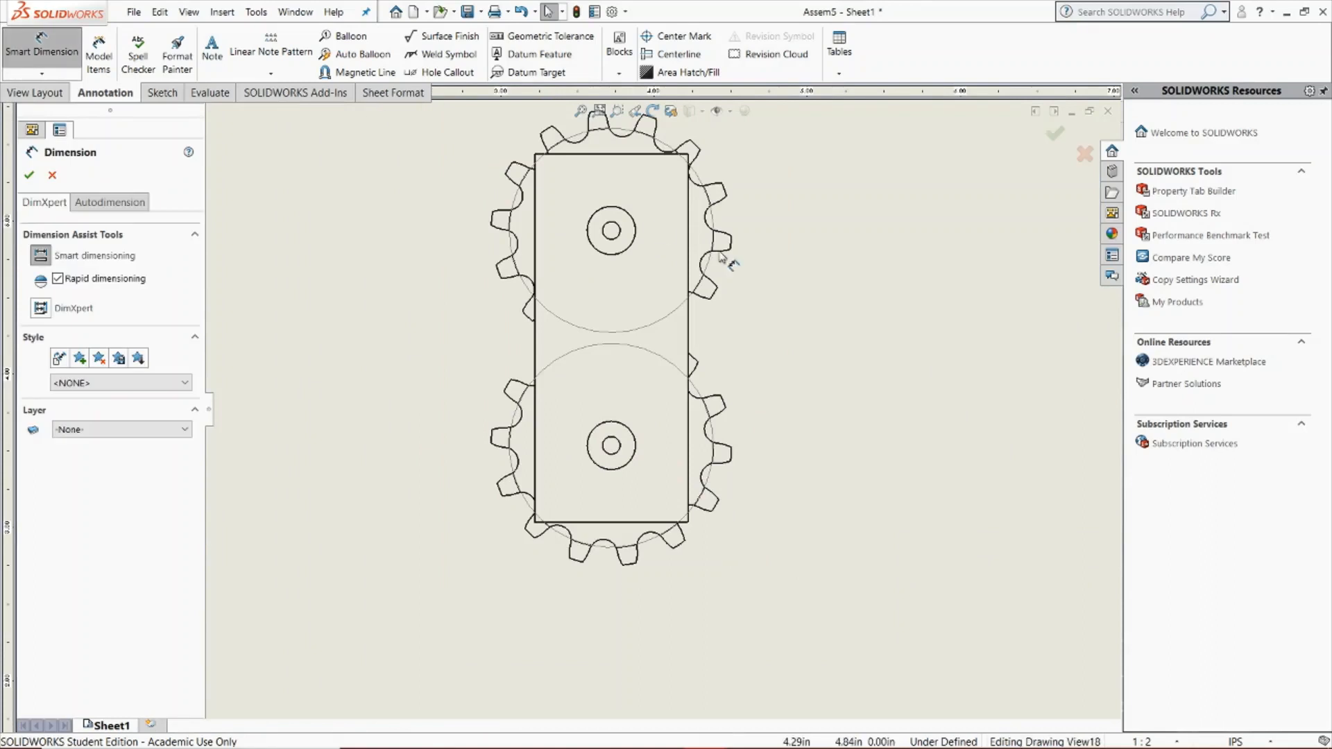
pyautogui.click(637, 455)
pyautogui.click(902, 345)
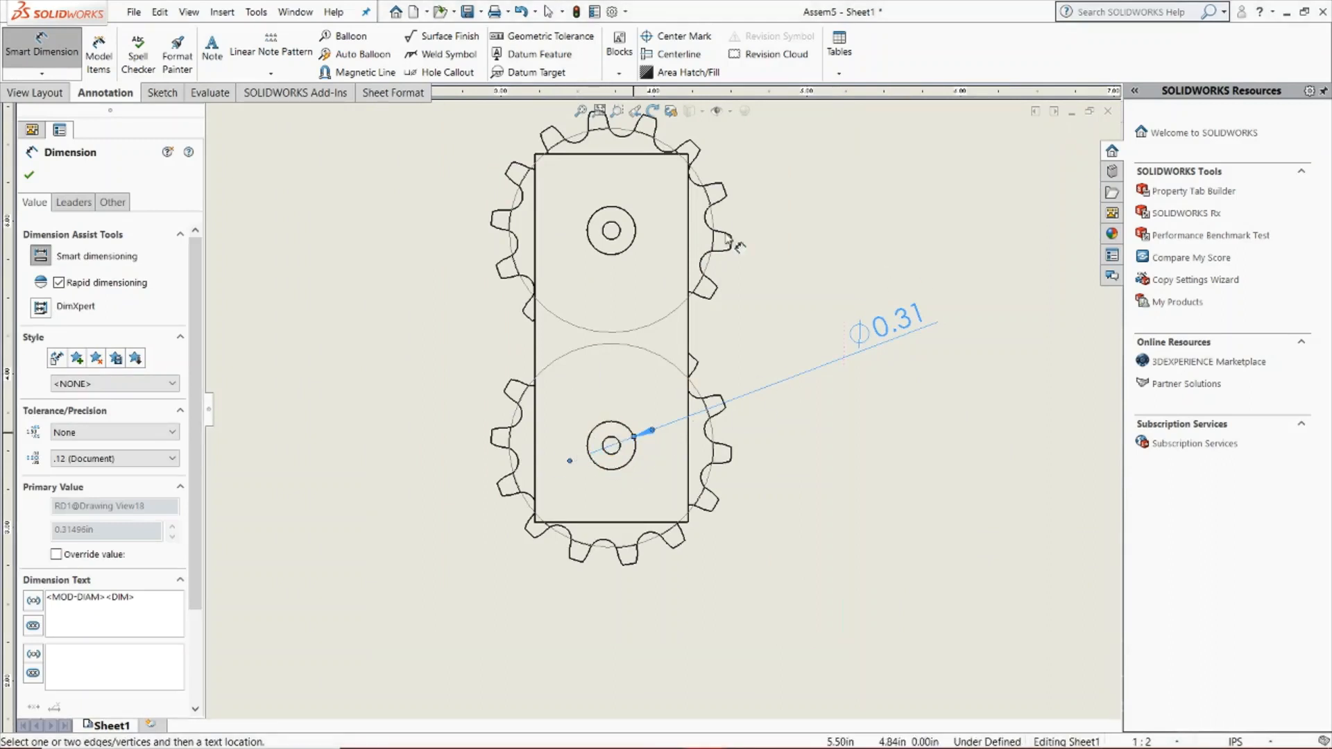
pyautogui.click(28, 175)
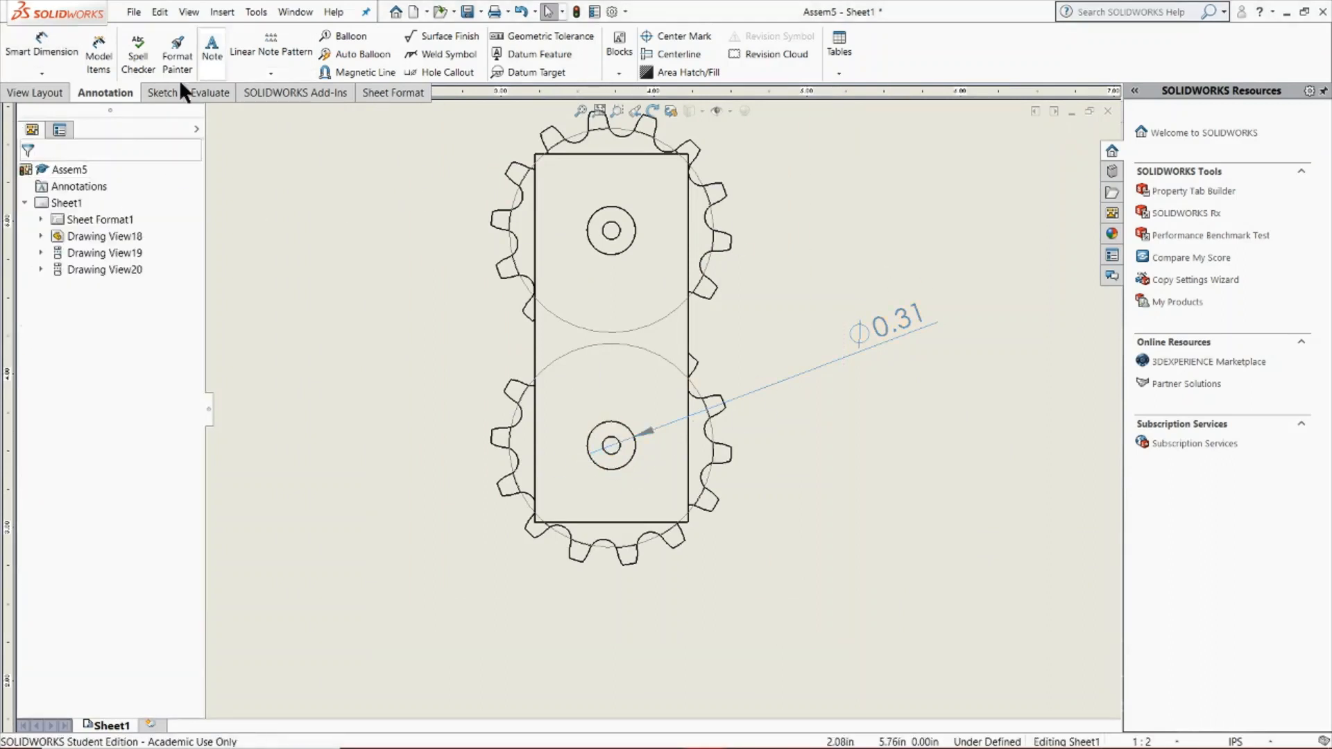
# Dimension the aligned distance from the upper shaft's centre to the support plate's upper-right corner in the front view
pyautogui.click(42, 43)
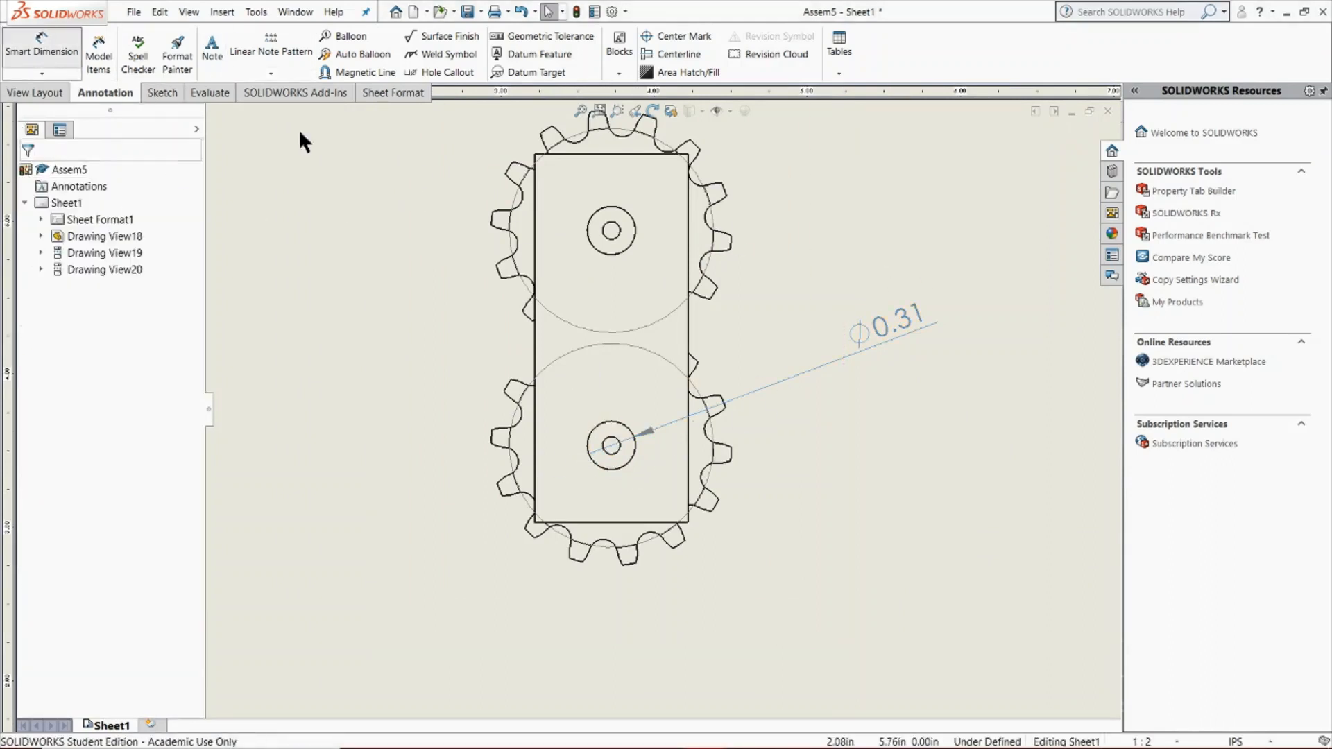
pyautogui.click(611, 232)
pyautogui.click(689, 154)
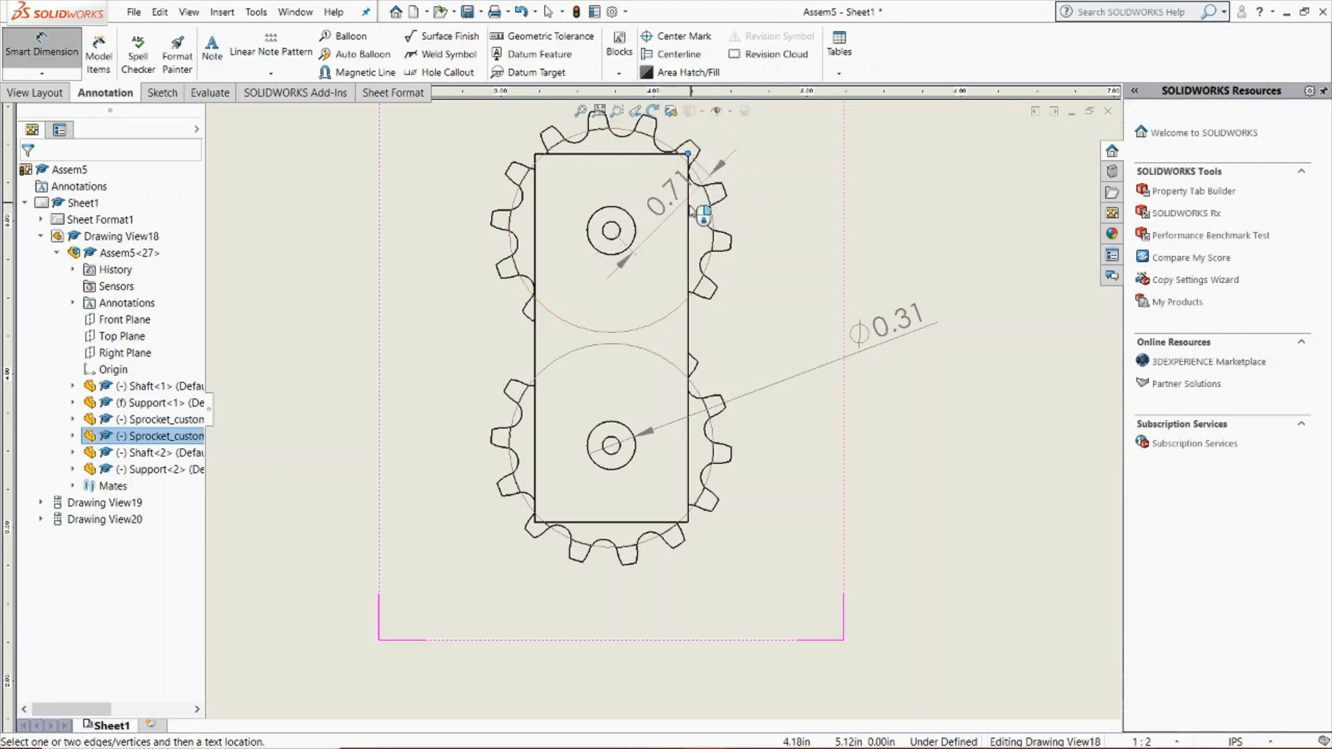
pyautogui.click(655, 199)
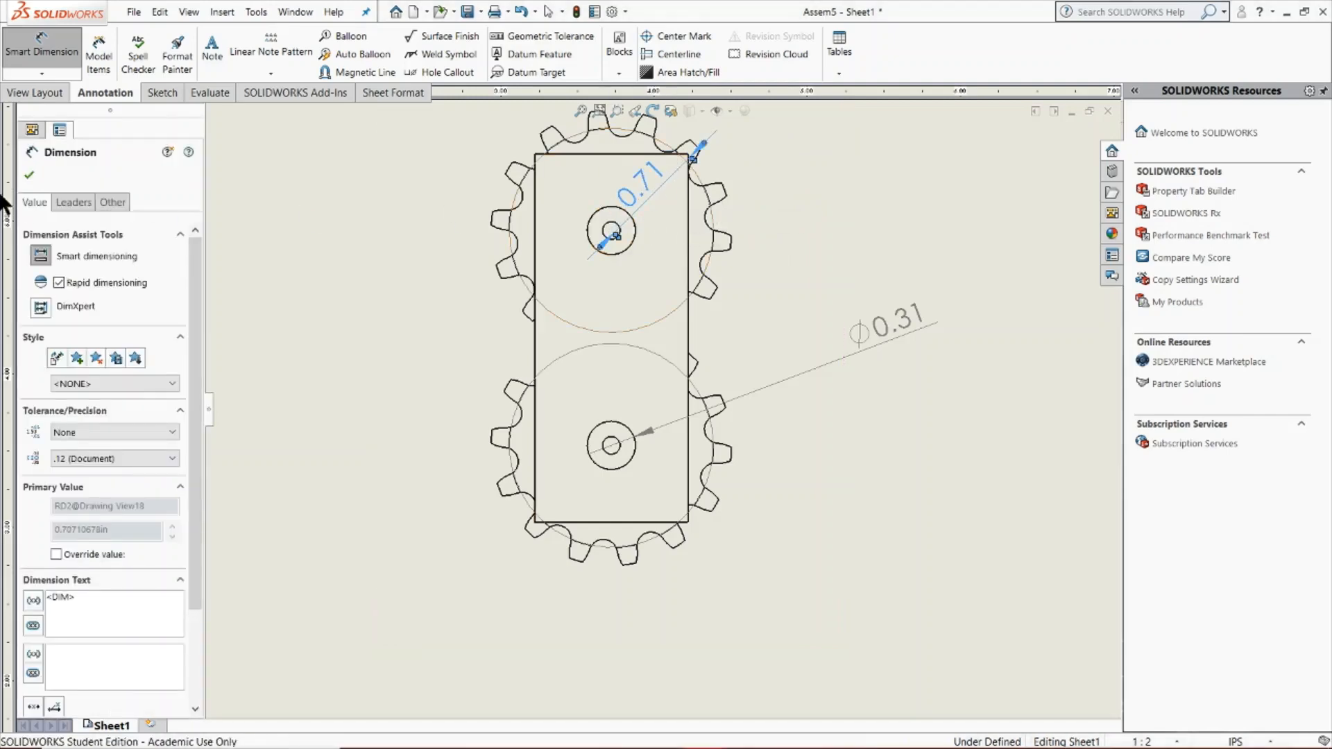
pyautogui.click(28, 176)
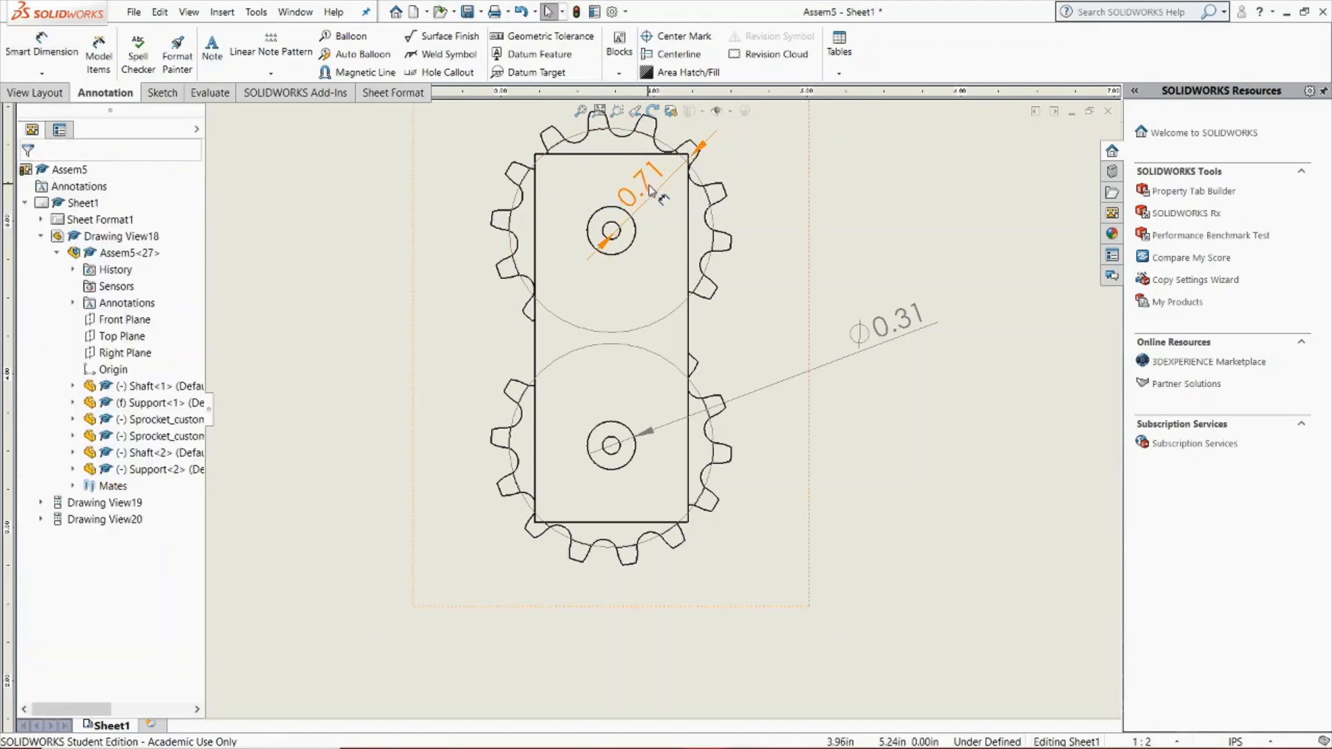
# Move the centre-to-corner dimension above the upper sprocket and the shaft diameter dimension level with the lower shaft
pyautogui.moveTo(651, 191); pyautogui.dragTo(565, 129)
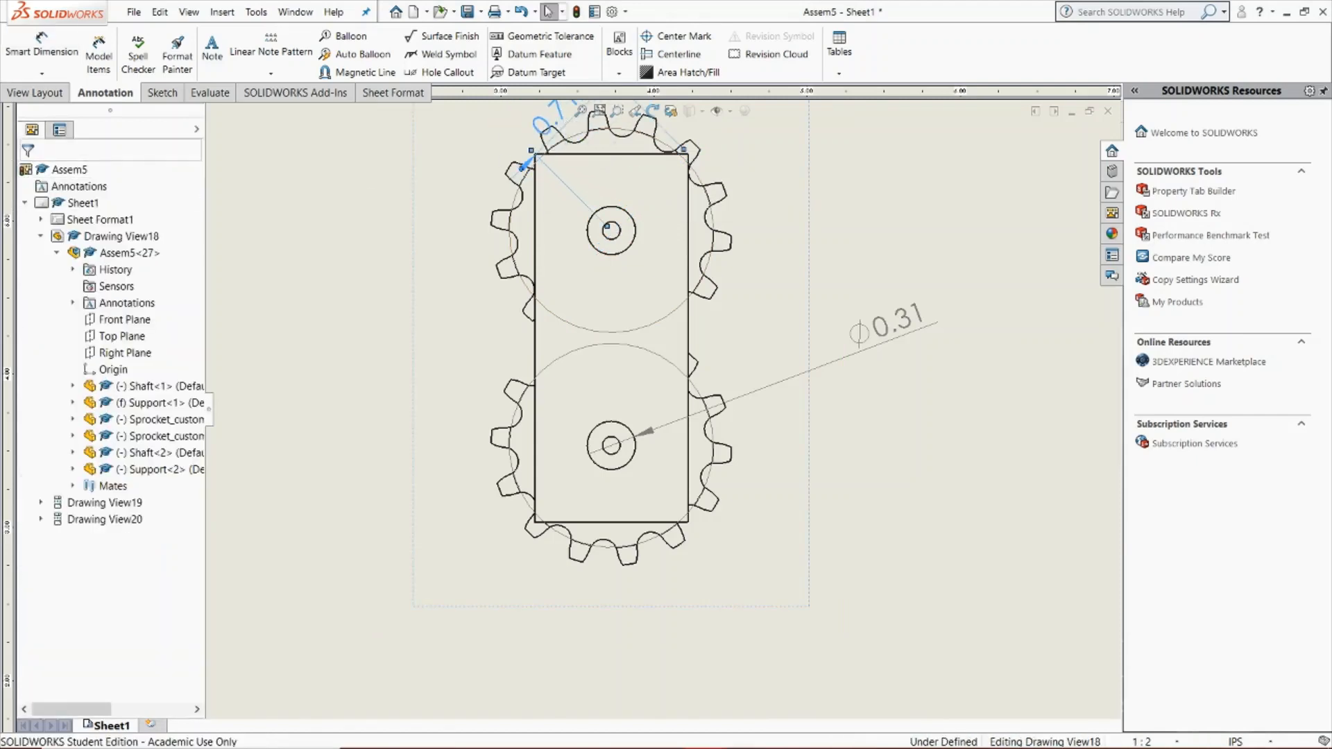
pyautogui.scroll(6, 773, 197)
pyautogui.scroll(-4, 694, 268)
pyautogui.moveTo(808, 545)
pyautogui.mouseDown()
pyautogui.moveTo(736, 691)
pyautogui.moveTo(825, 462)
pyautogui.moveTo(843, 648)
pyautogui.moveTo(788, 612)
pyautogui.mouseUp()
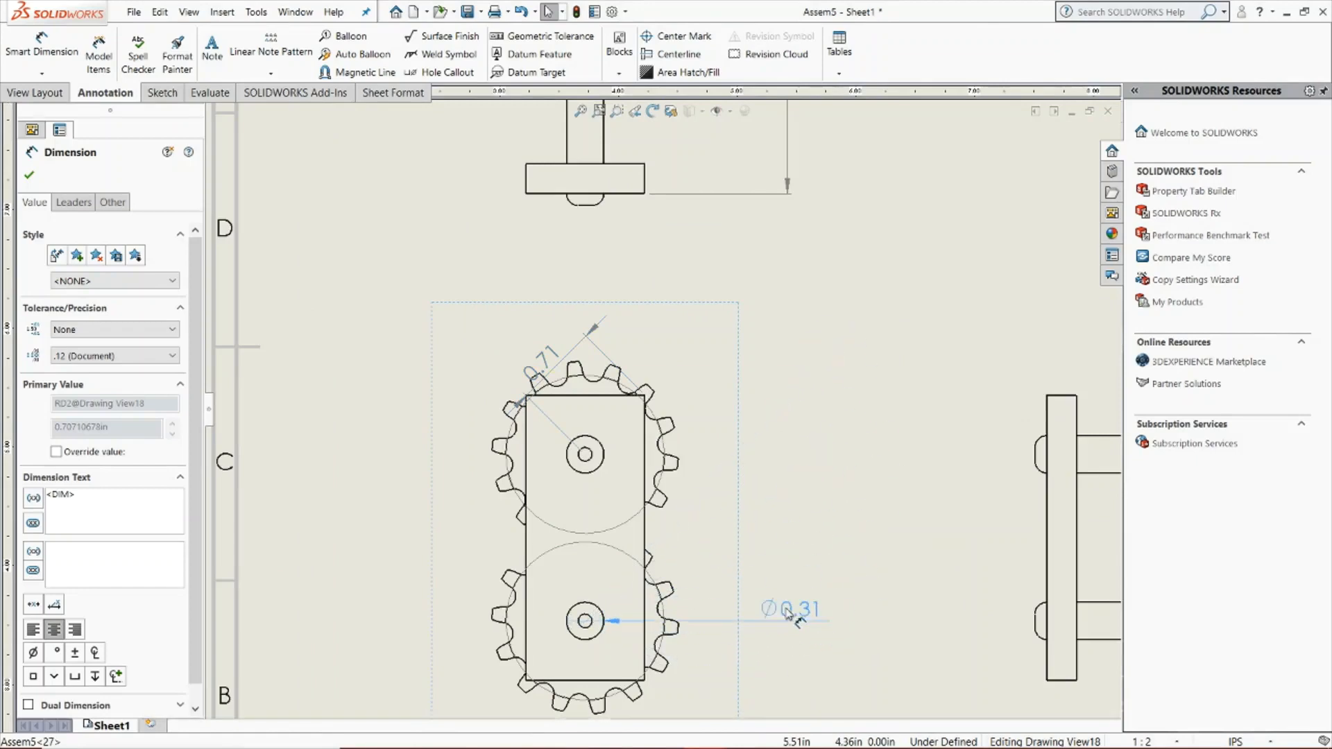
pyautogui.click(818, 612)
pyautogui.scroll(1, 599, 360)
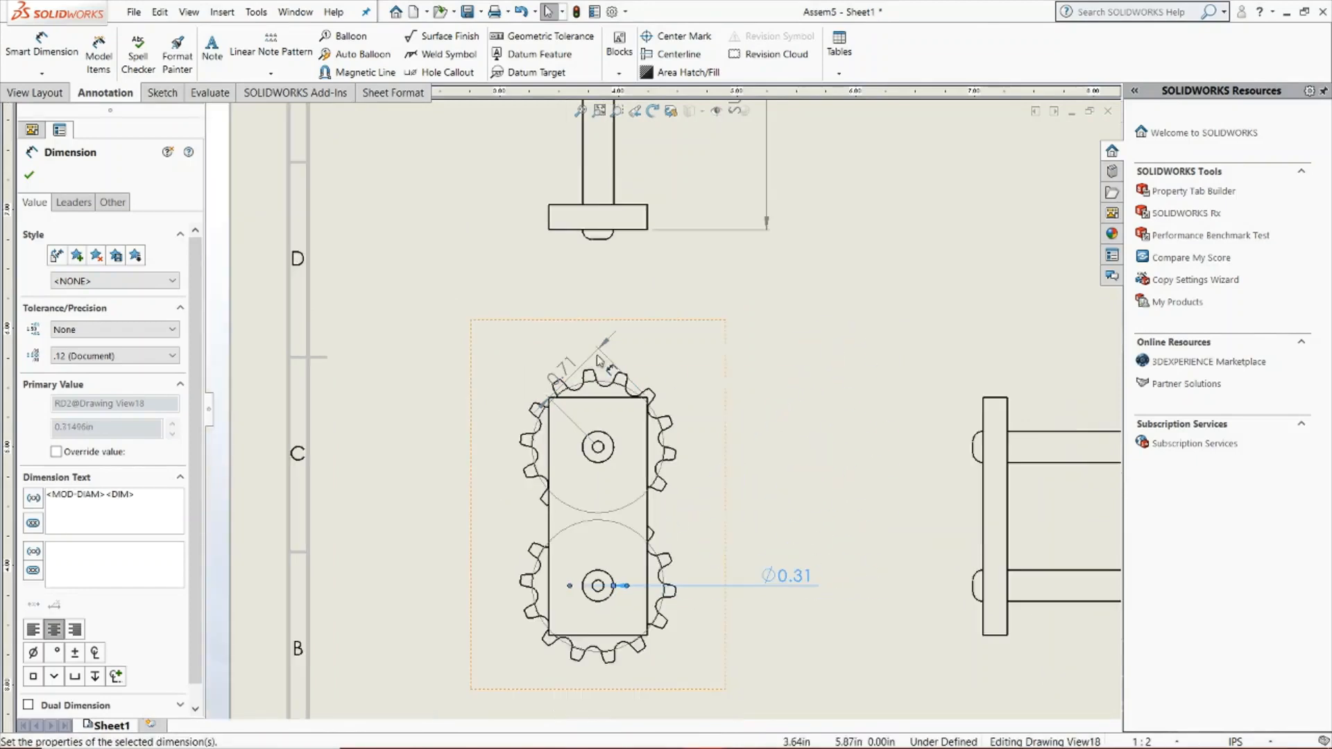
pyautogui.scroll(5, 599, 361)
pyautogui.scroll(-3, 868, 315)
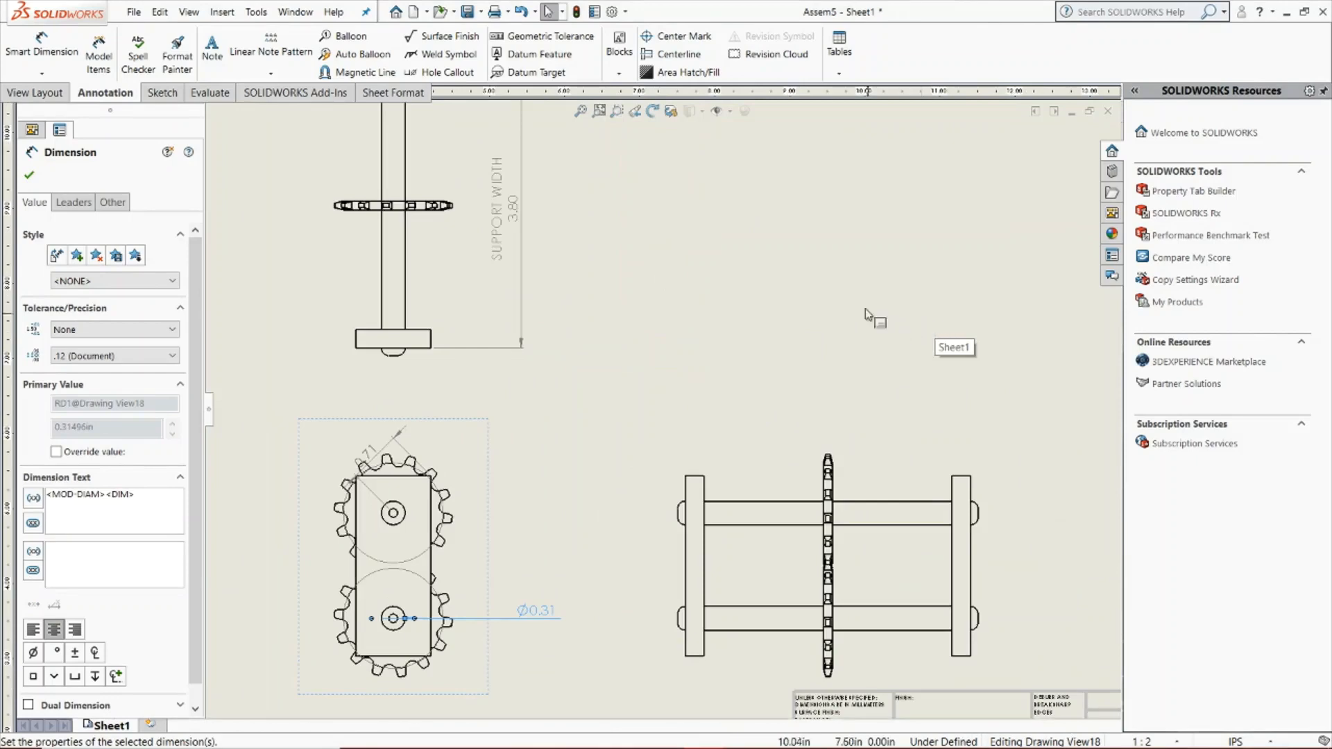
pyautogui.click(29, 177)
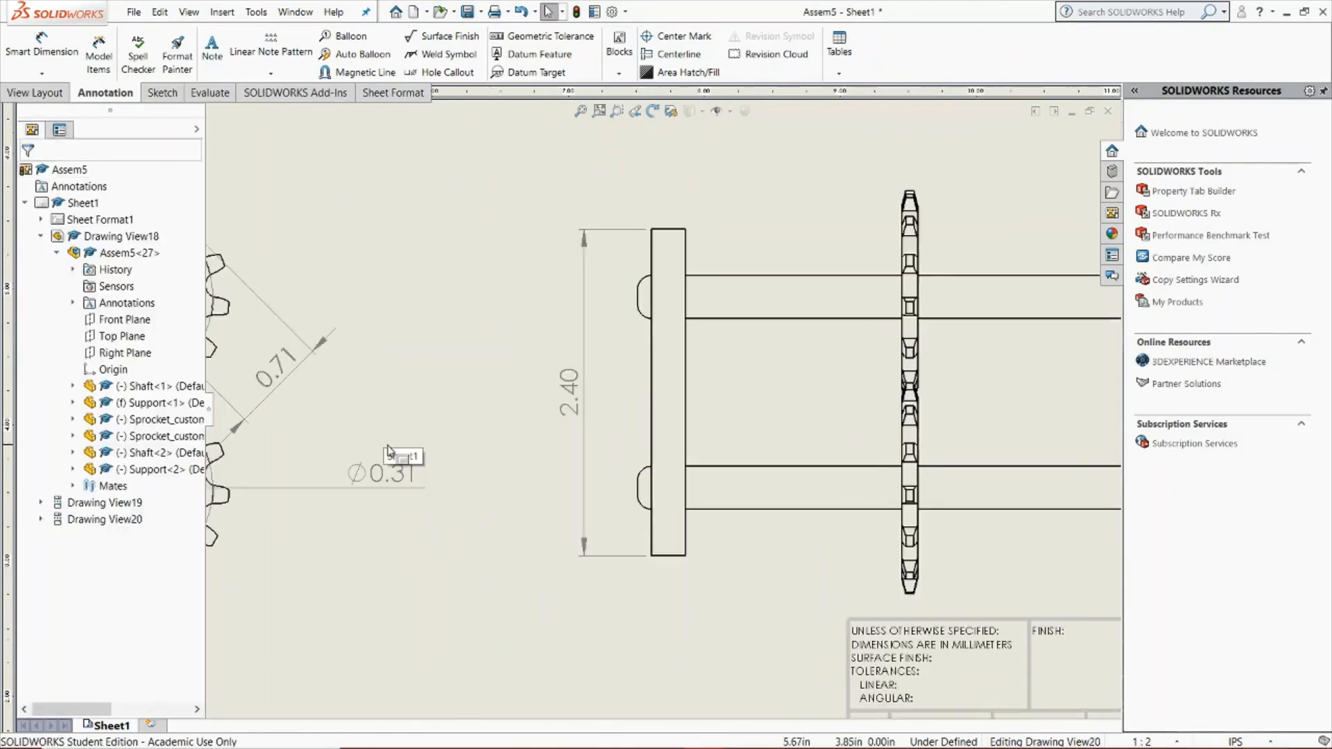
# Undo the most recently added support plate dimensions and the last move of the front view's centre-to-corner dimension
pyautogui.scroll(3, 662, 410)
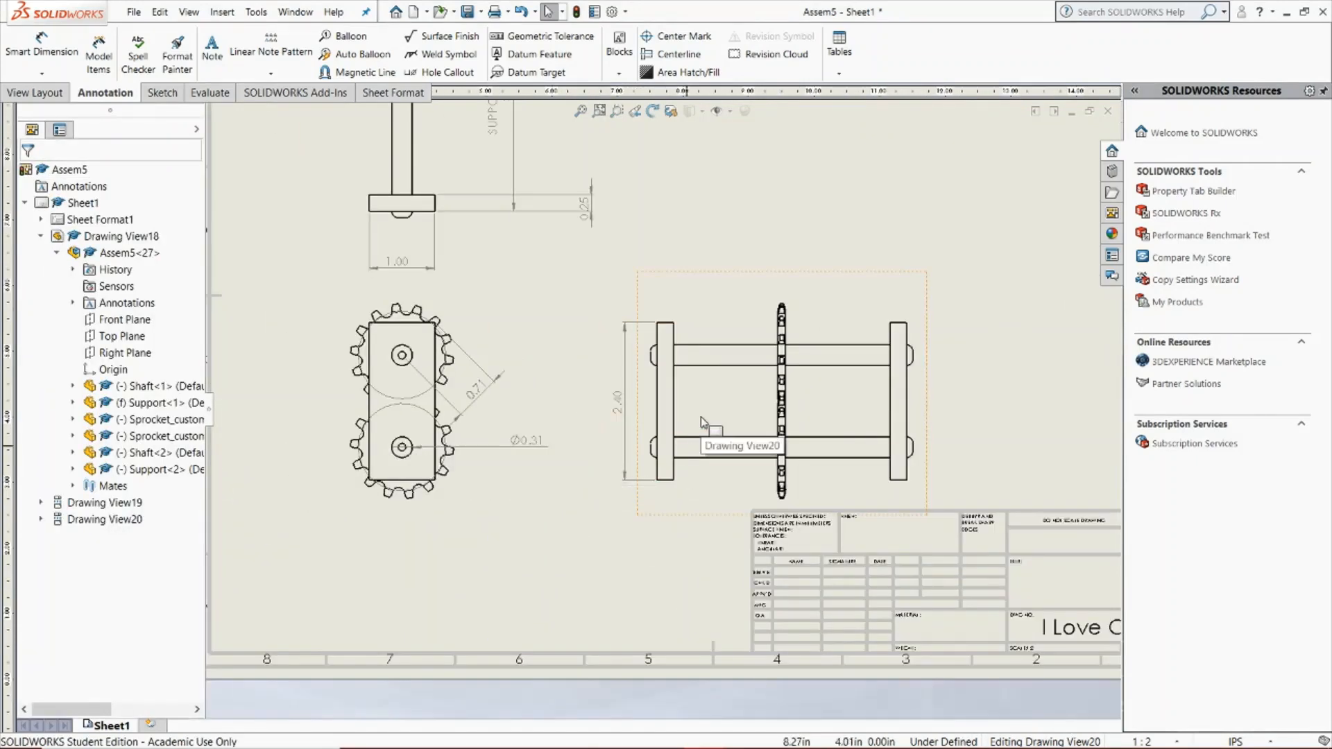
pyautogui.scroll(3, 702, 422)
pyautogui.scroll(-3, 703, 422)
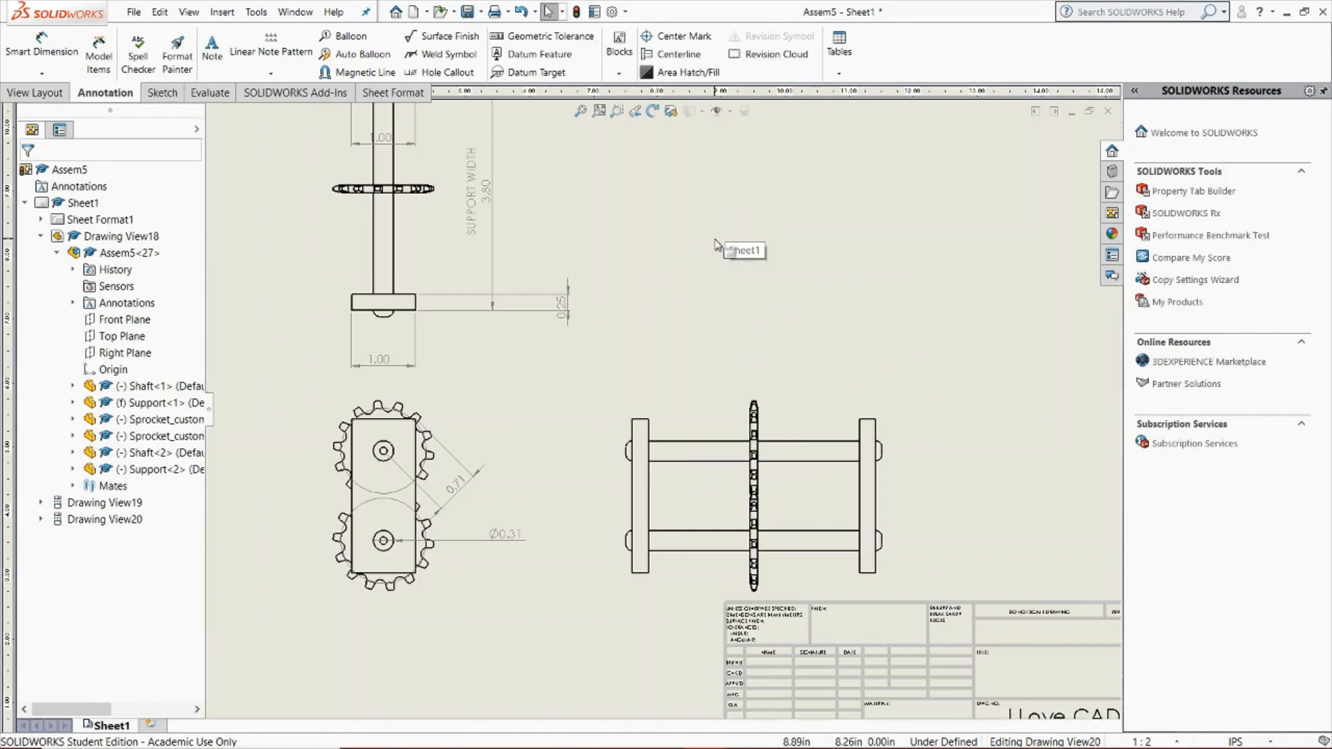
pyautogui.hotkey('ctrl', 'z')
pyautogui.hotkey('ctrl', 'z')
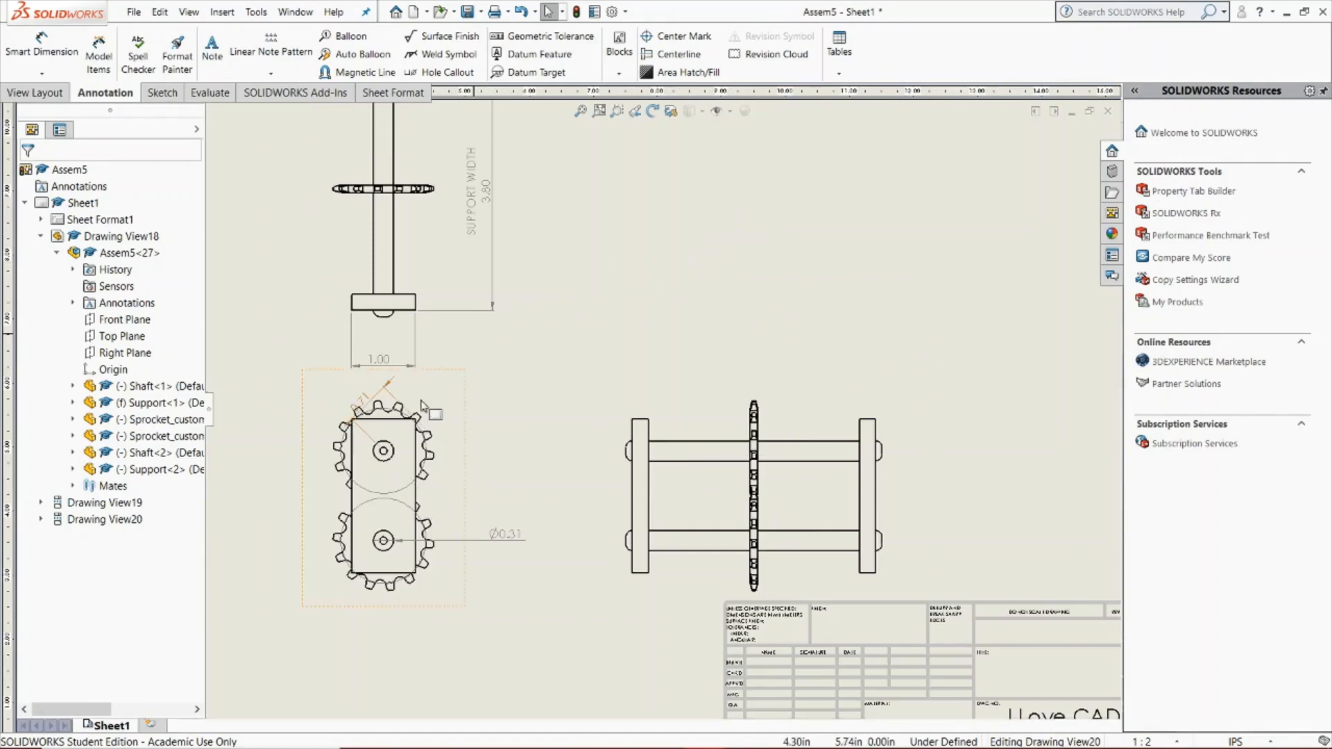
# Add a horizontal dimension to the upper support plate's inner edge in the top view, placed between the plate and the sprocket
pyautogui.press('f')
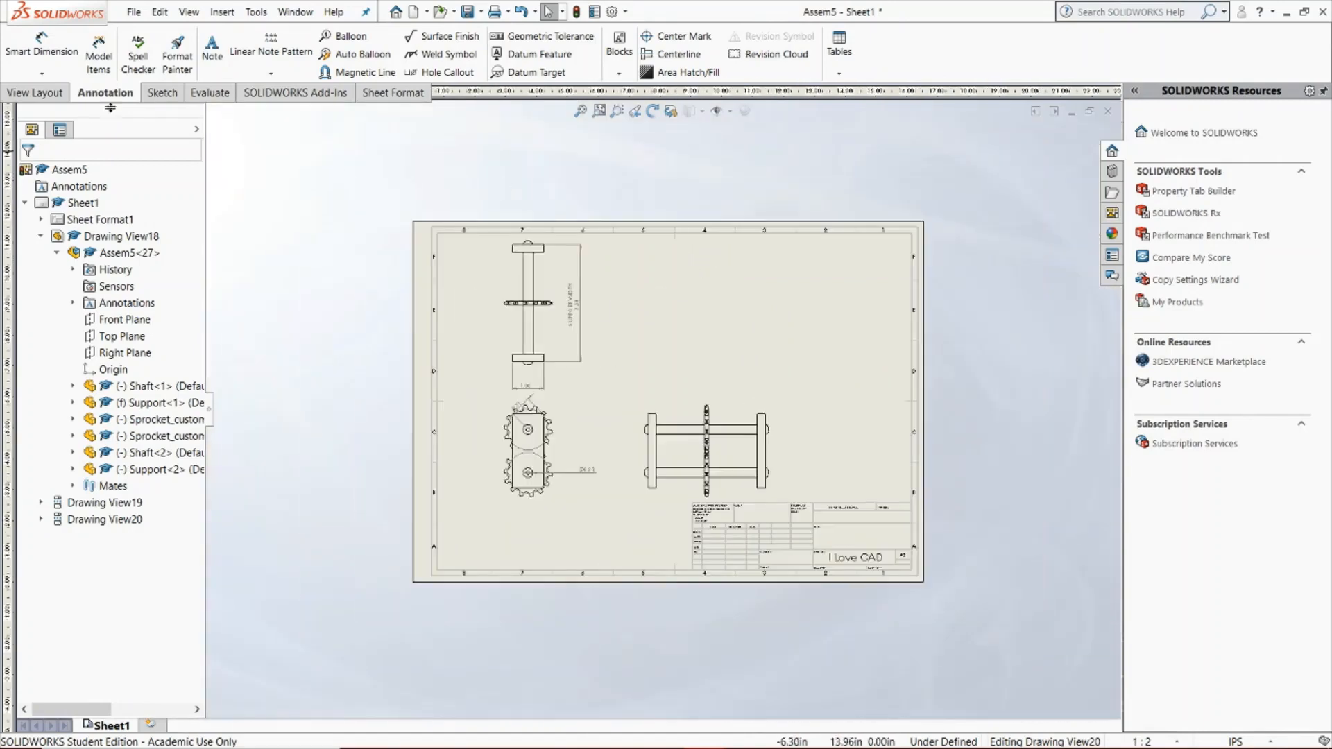
pyautogui.click(40, 74)
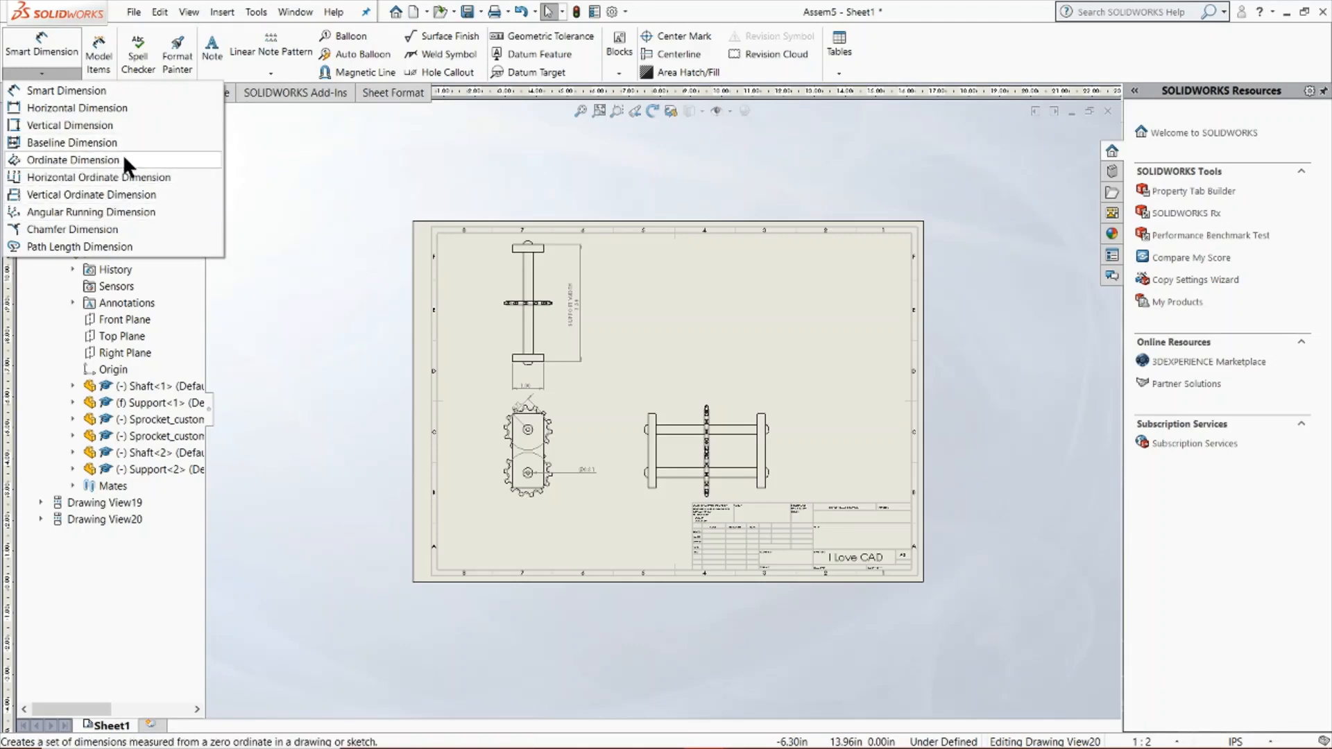
pyautogui.click(115, 107)
pyautogui.scroll(-5, 606, 392)
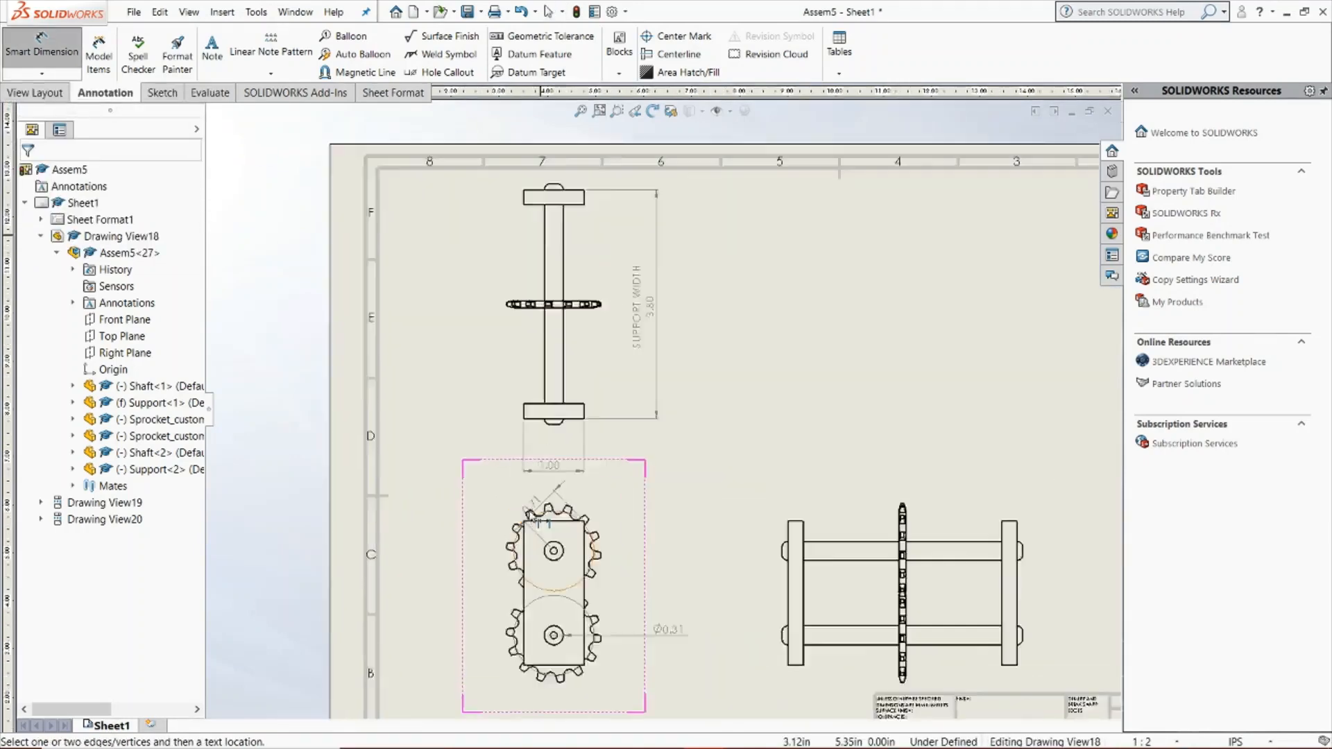
pyautogui.scroll(-3, 605, 392)
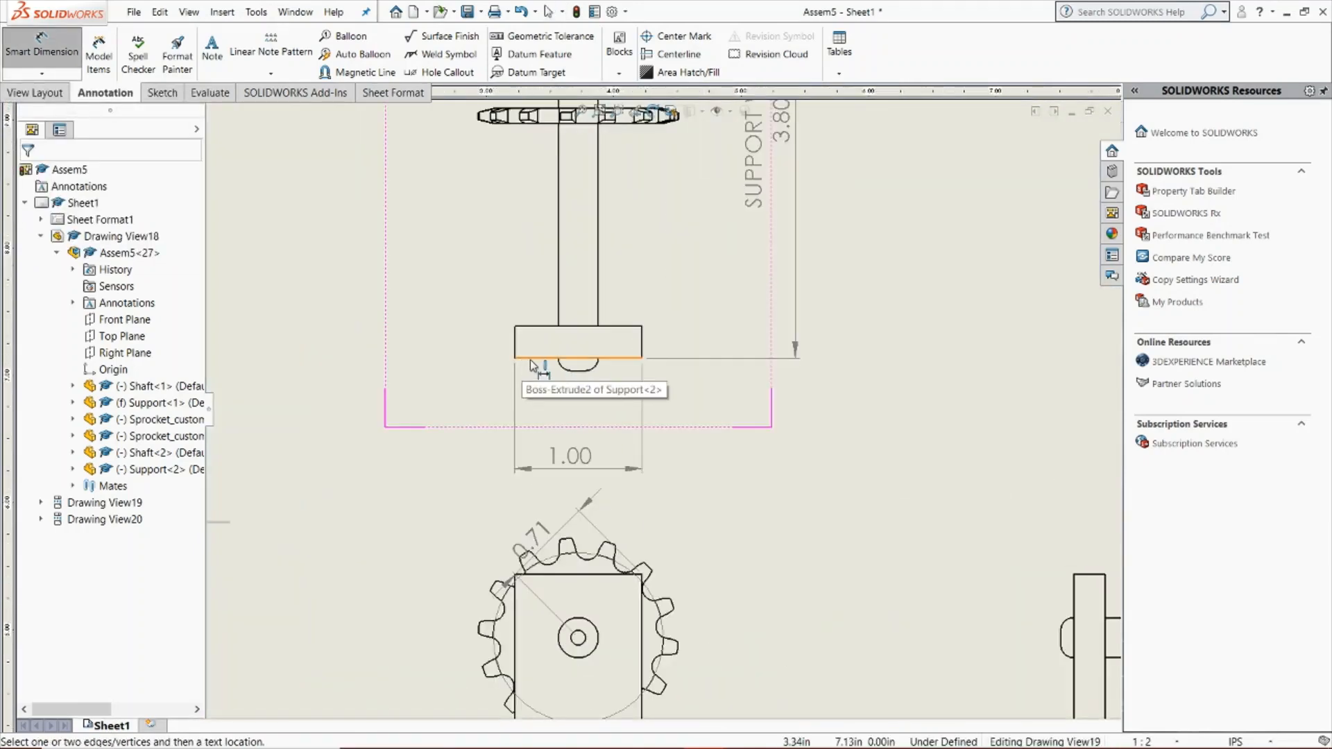
pyautogui.click(532, 359)
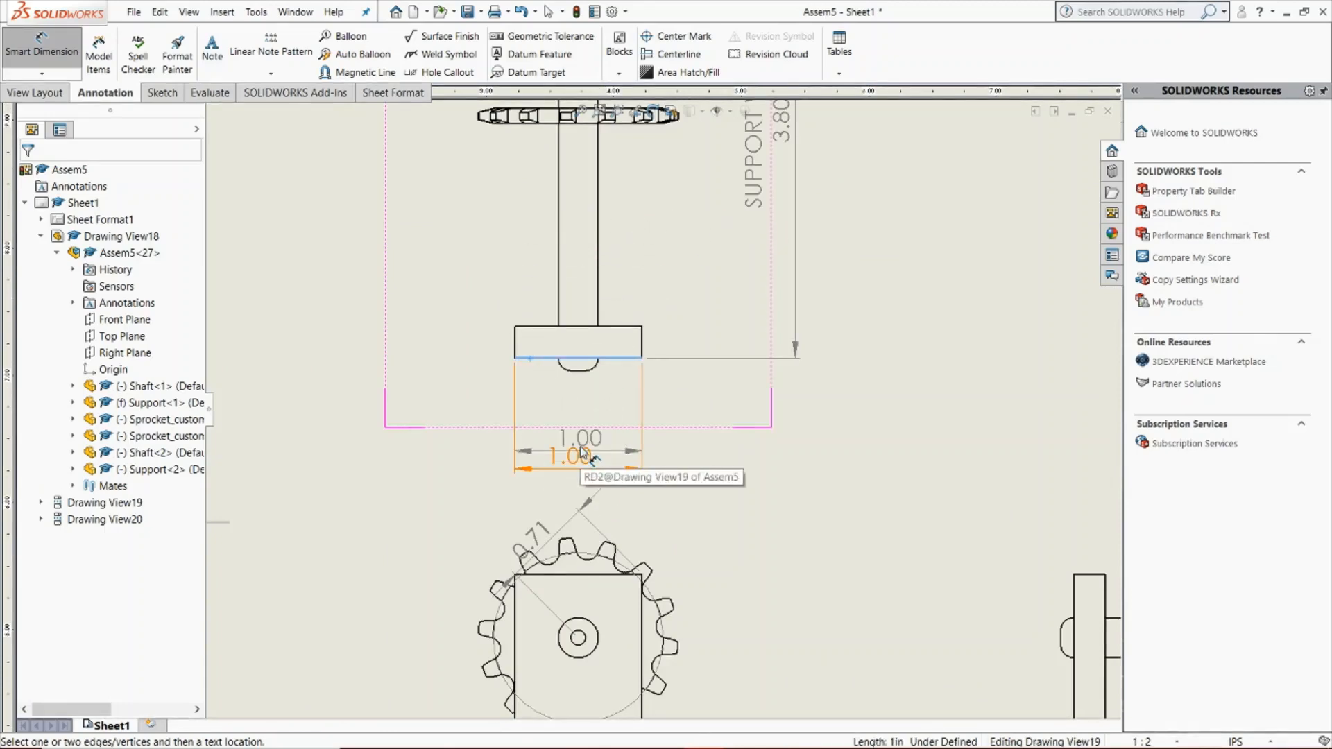
pyautogui.press('Escape')
pyautogui.scroll(5, 583, 444)
pyautogui.scroll(-4, 654, 253)
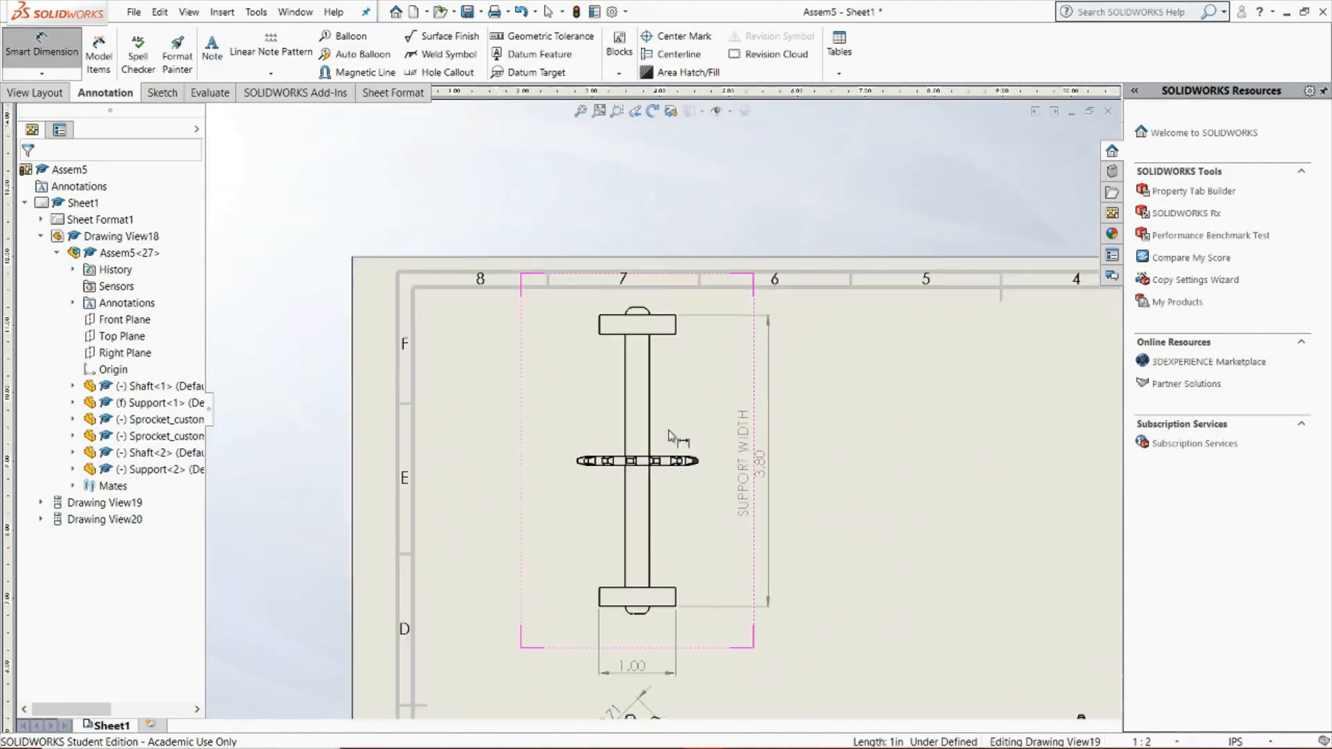
pyautogui.click(663, 336)
pyautogui.click(694, 416)
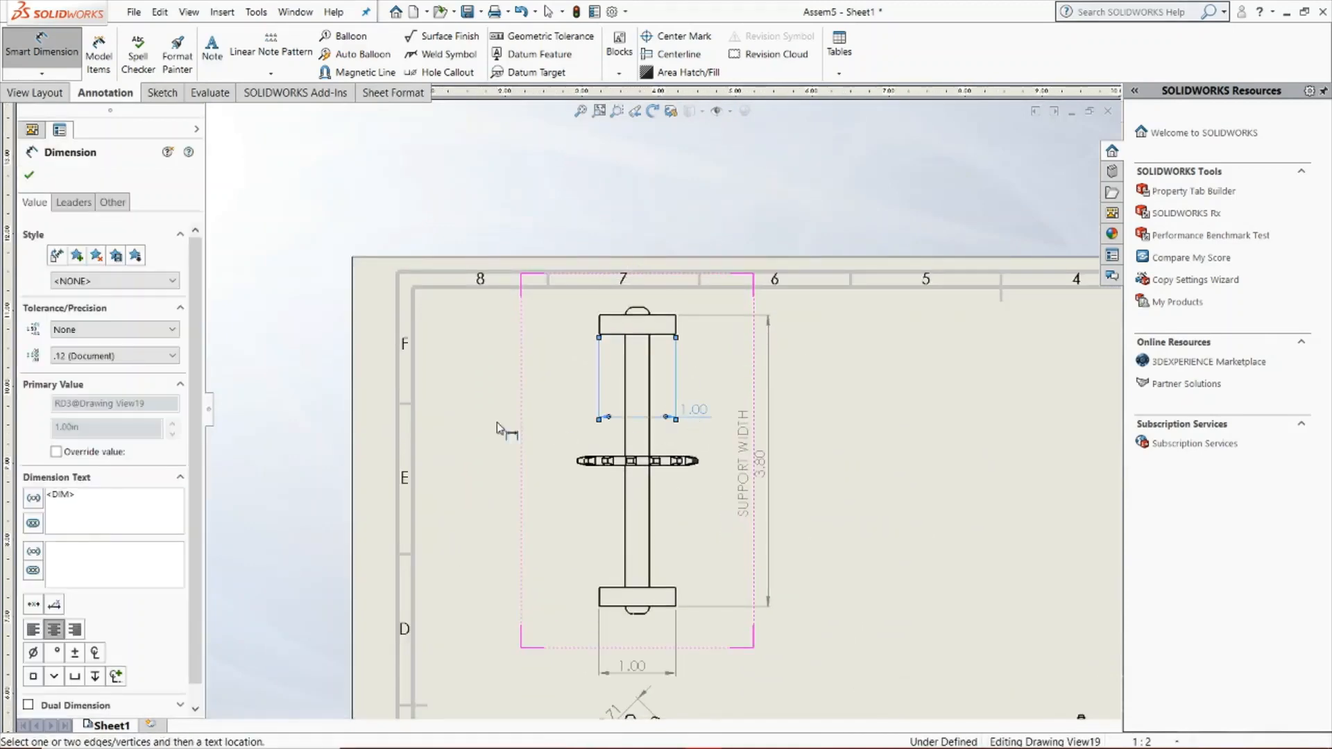
pyautogui.click(29, 176)
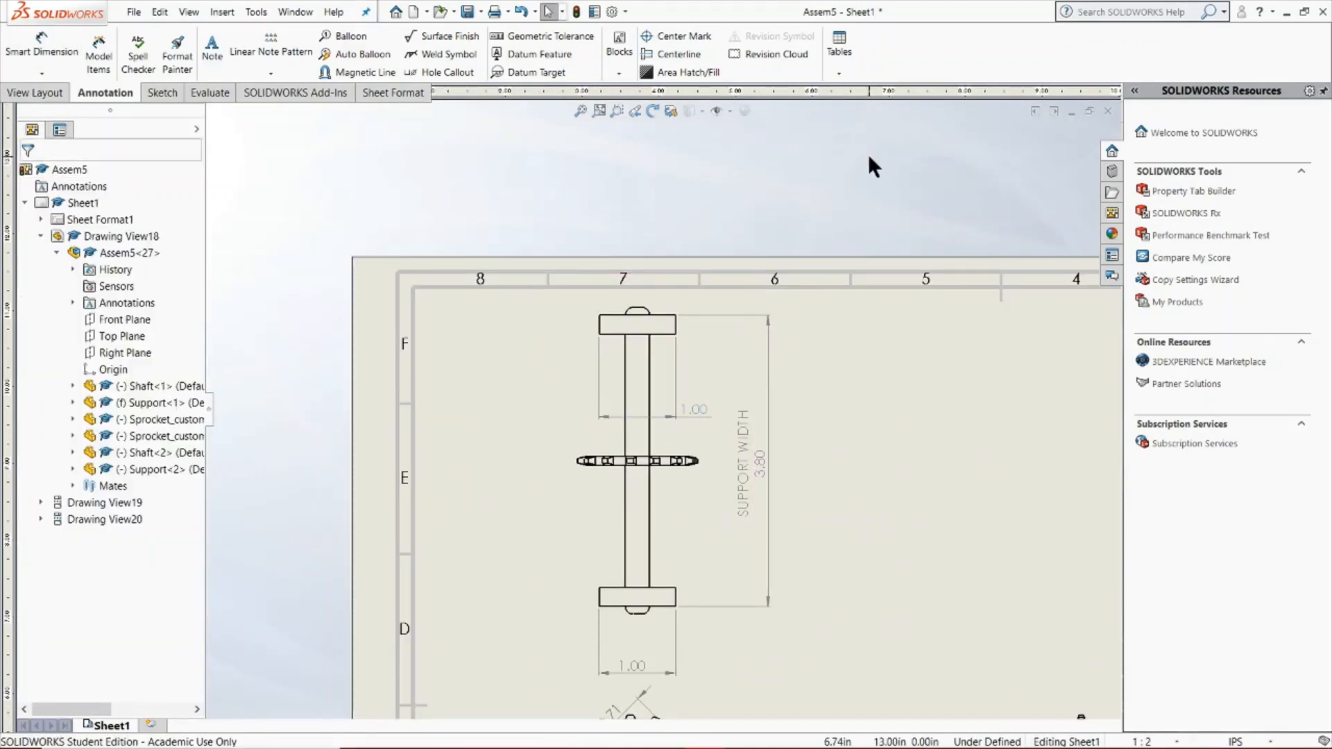
# Add a vertical dimension between the two support plates' outer left corners, placed to the left of the top view
pyautogui.click(30, 75)
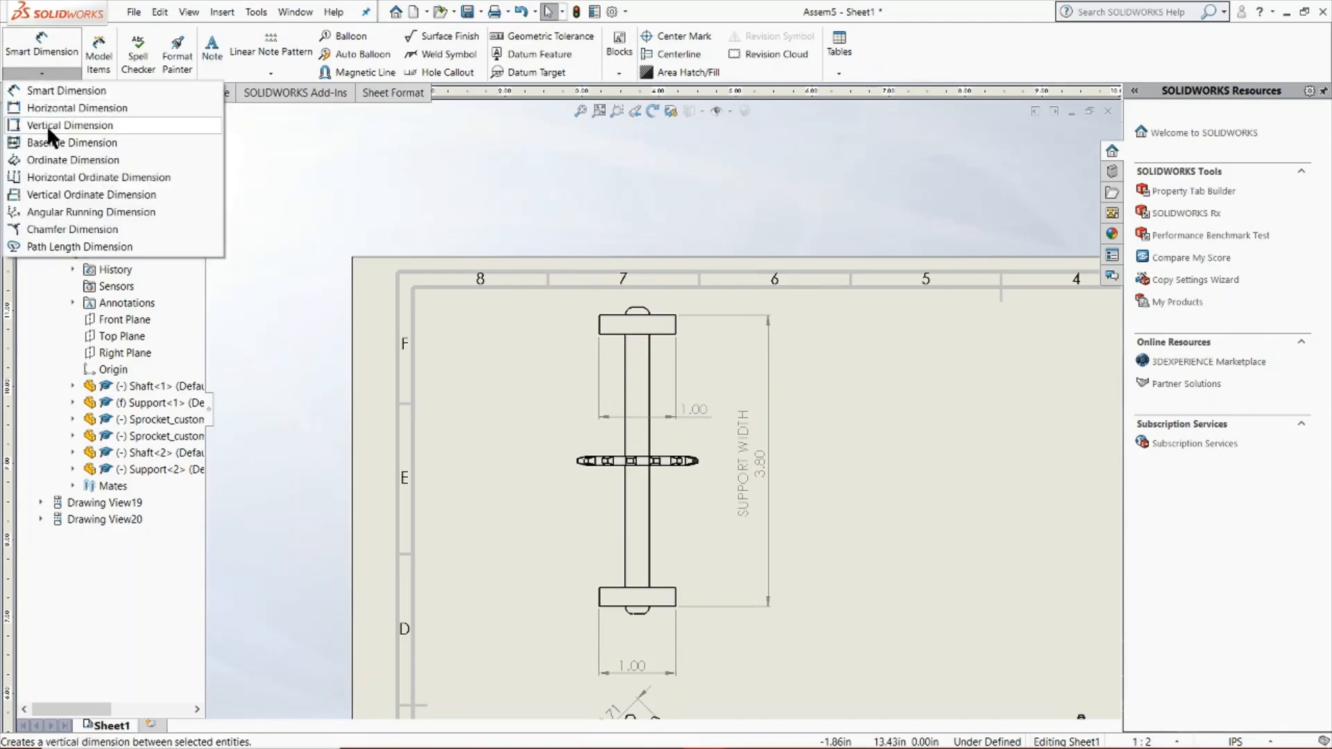
pyautogui.click(47, 125)
pyautogui.click(600, 316)
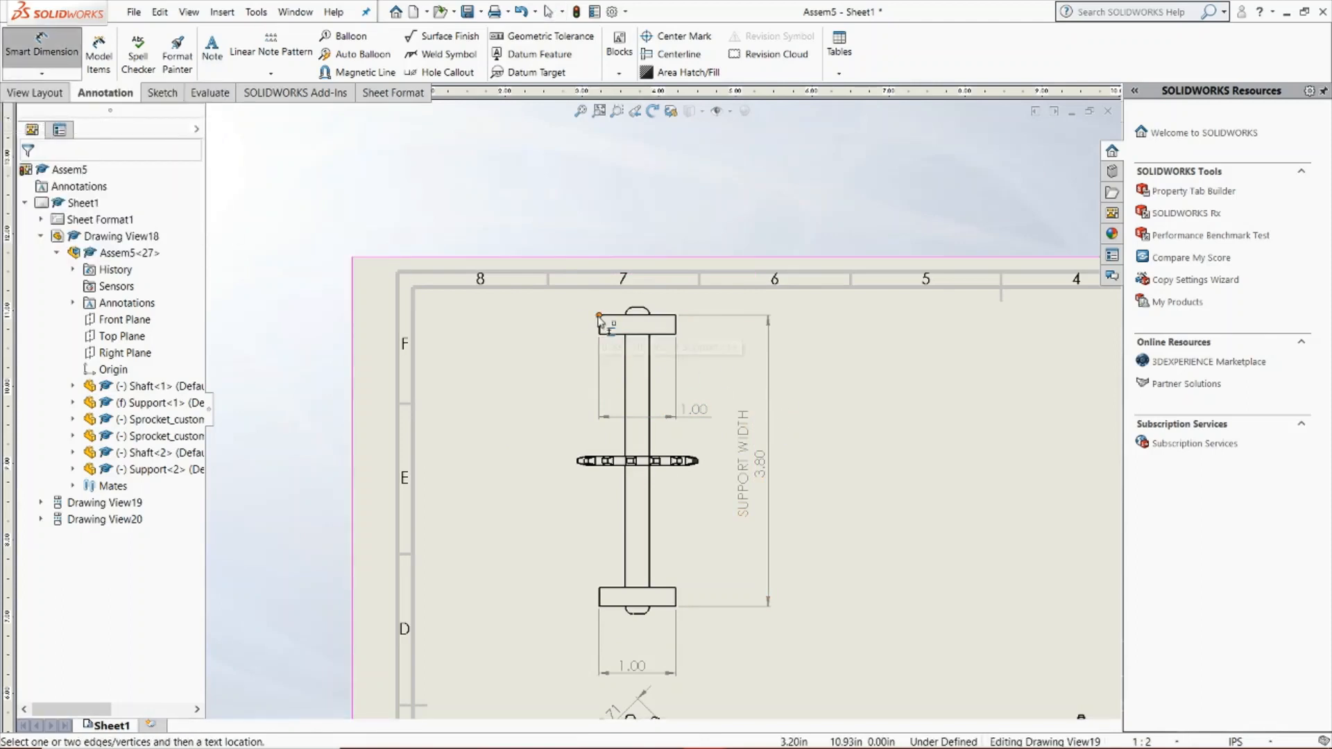
pyautogui.click(601, 607)
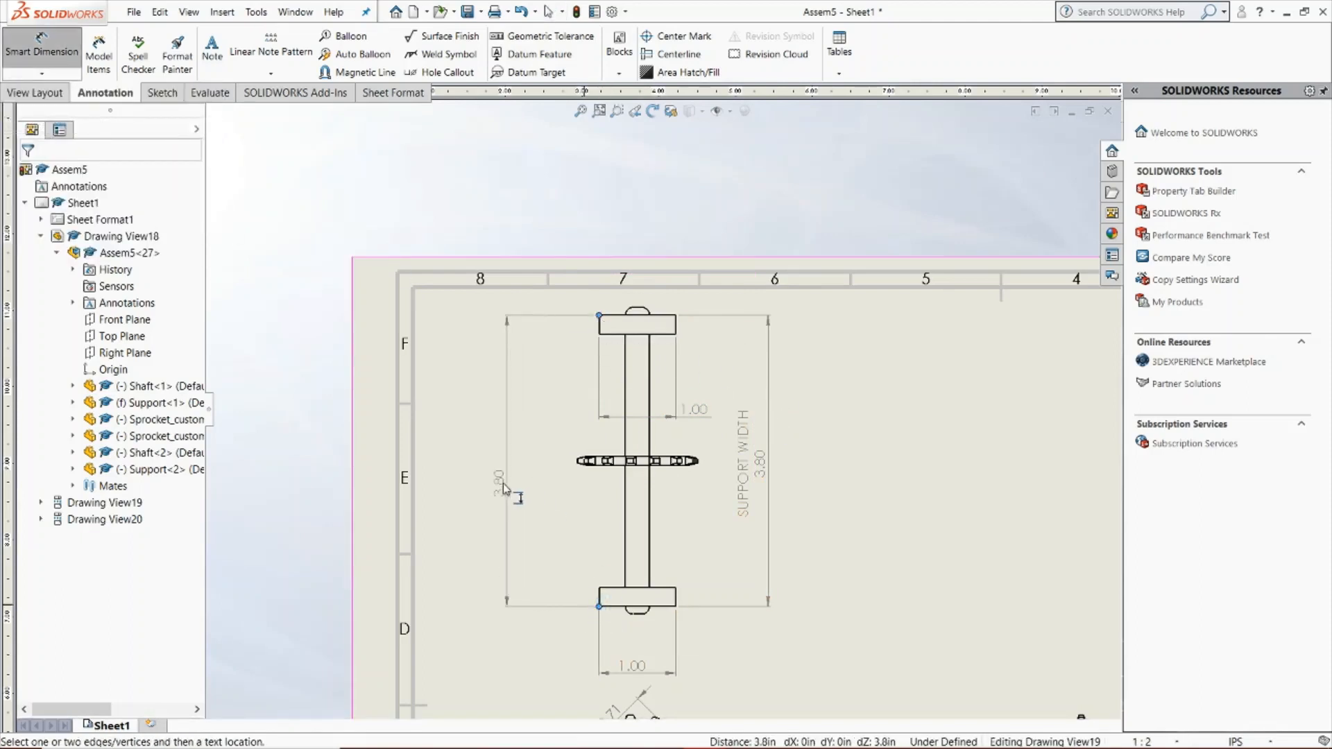
pyautogui.click(502, 485)
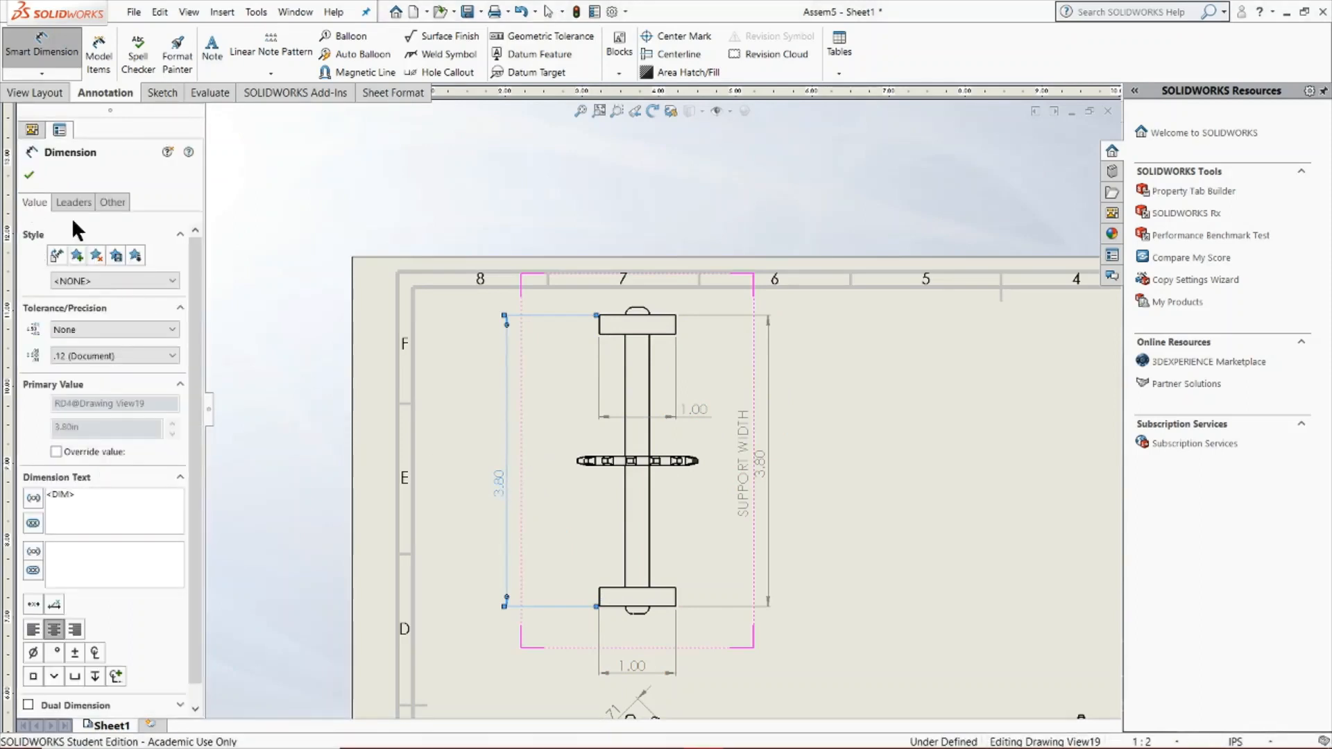
pyautogui.press('Escape')
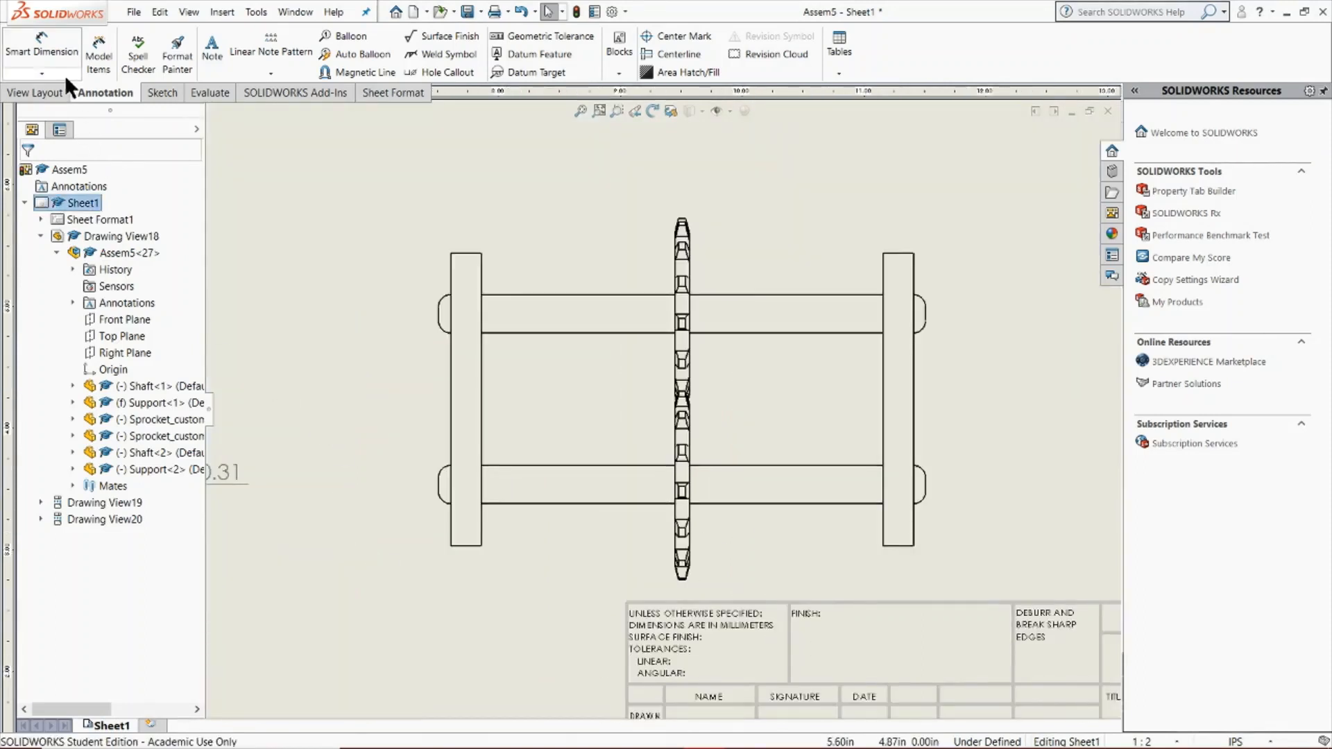
# Add a baseline dimension from the lower shaft's bottom edge to the upper shaft's top edge, to the right of the side view
pyautogui.click(65, 74)
pyautogui.click(52, 135)
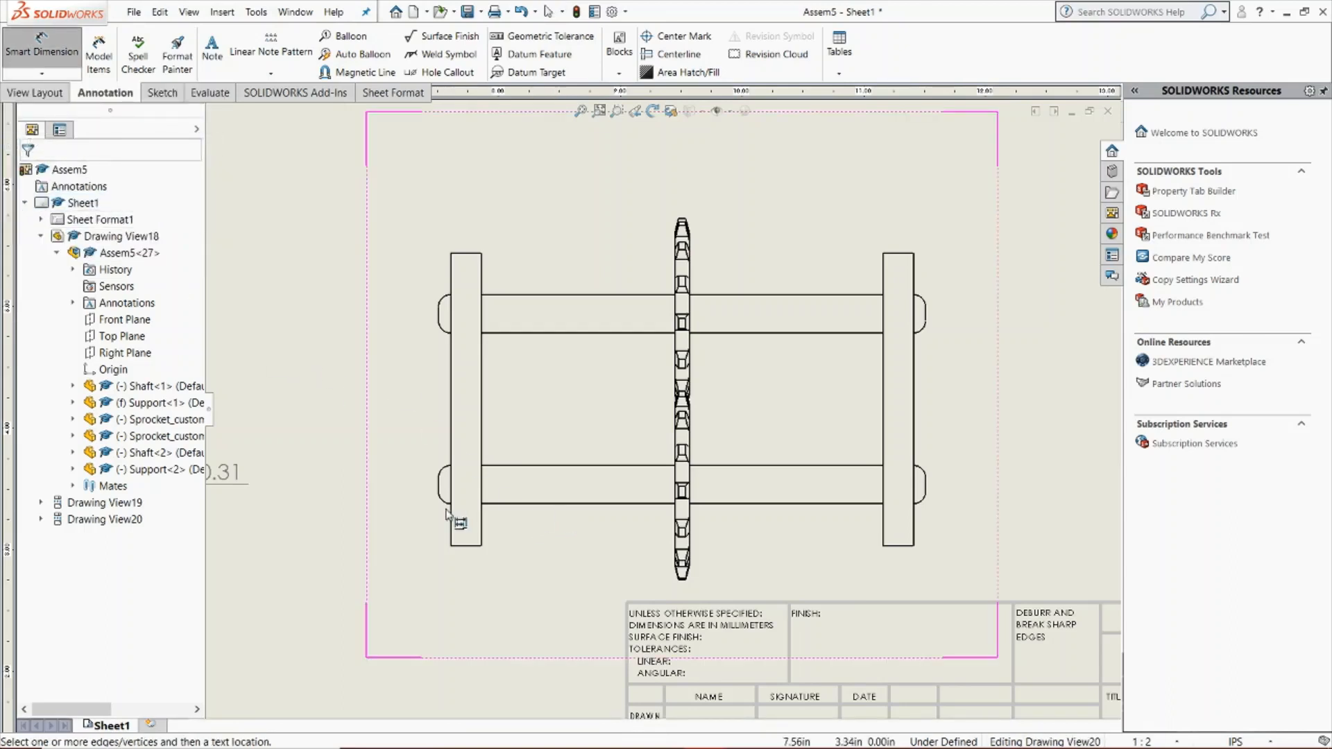
pyautogui.click(498, 506)
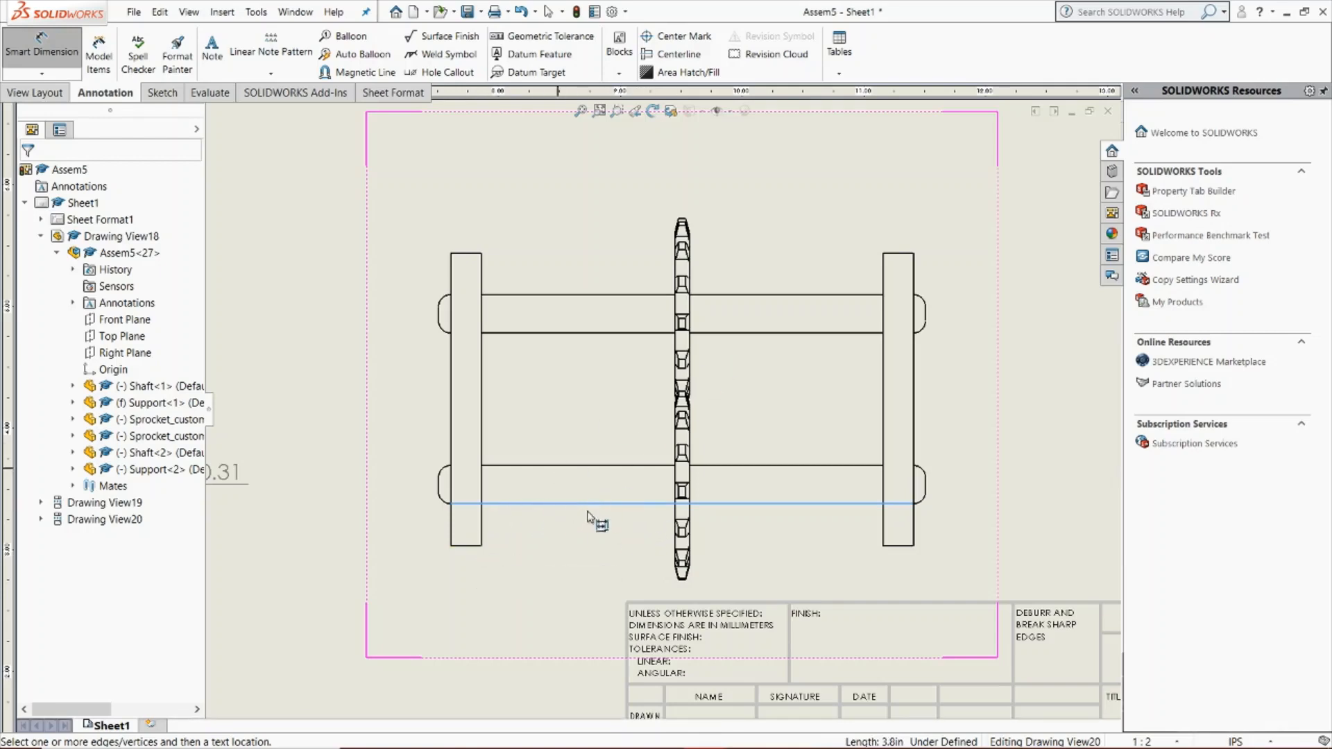
pyautogui.click(836, 296)
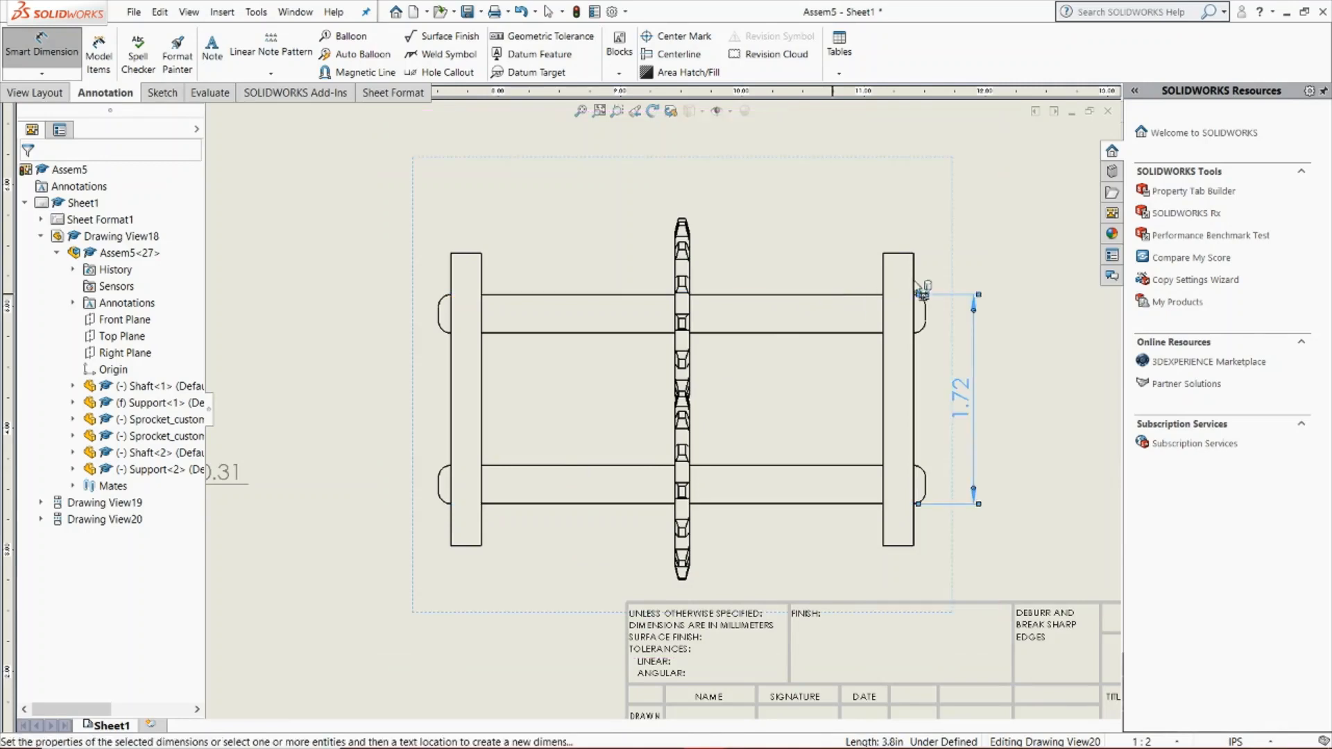
pyautogui.click(980, 466)
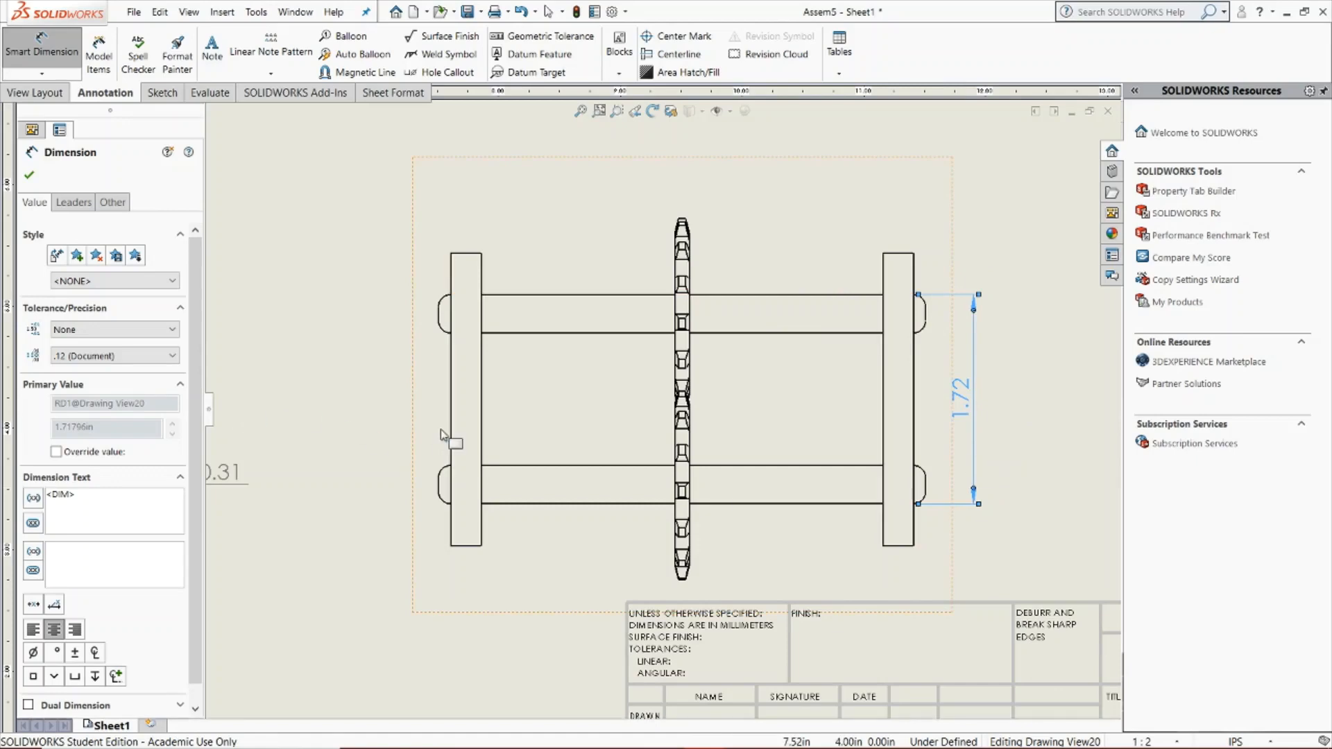
pyautogui.press('Escape')
pyautogui.click(42, 73)
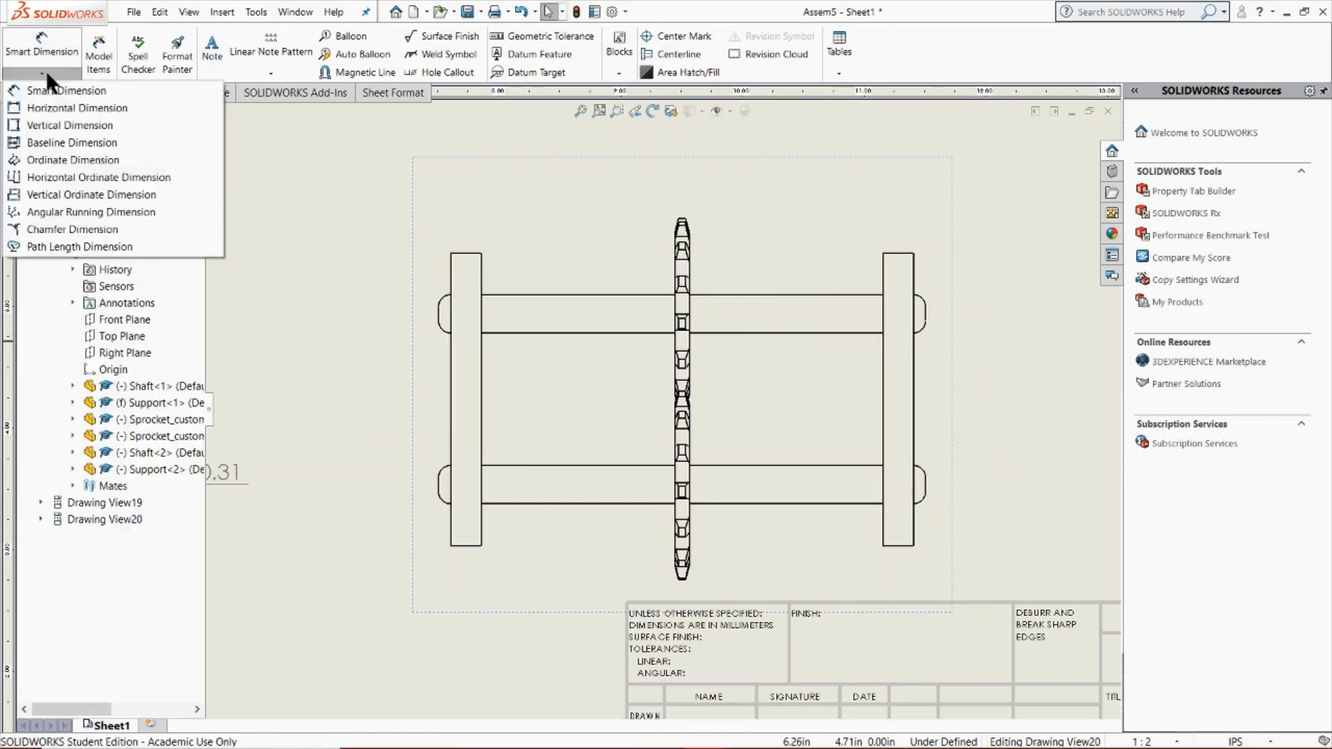
pyautogui.click(57, 141)
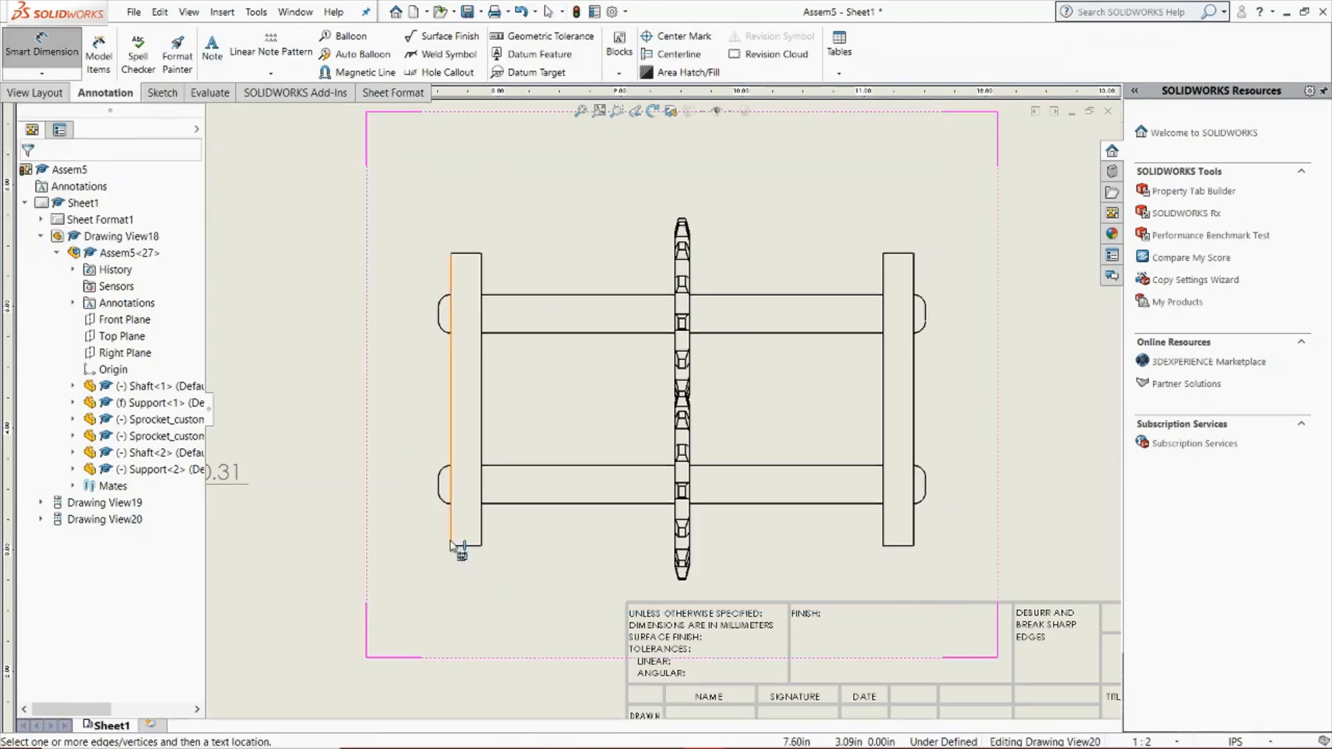
pyautogui.click(451, 545)
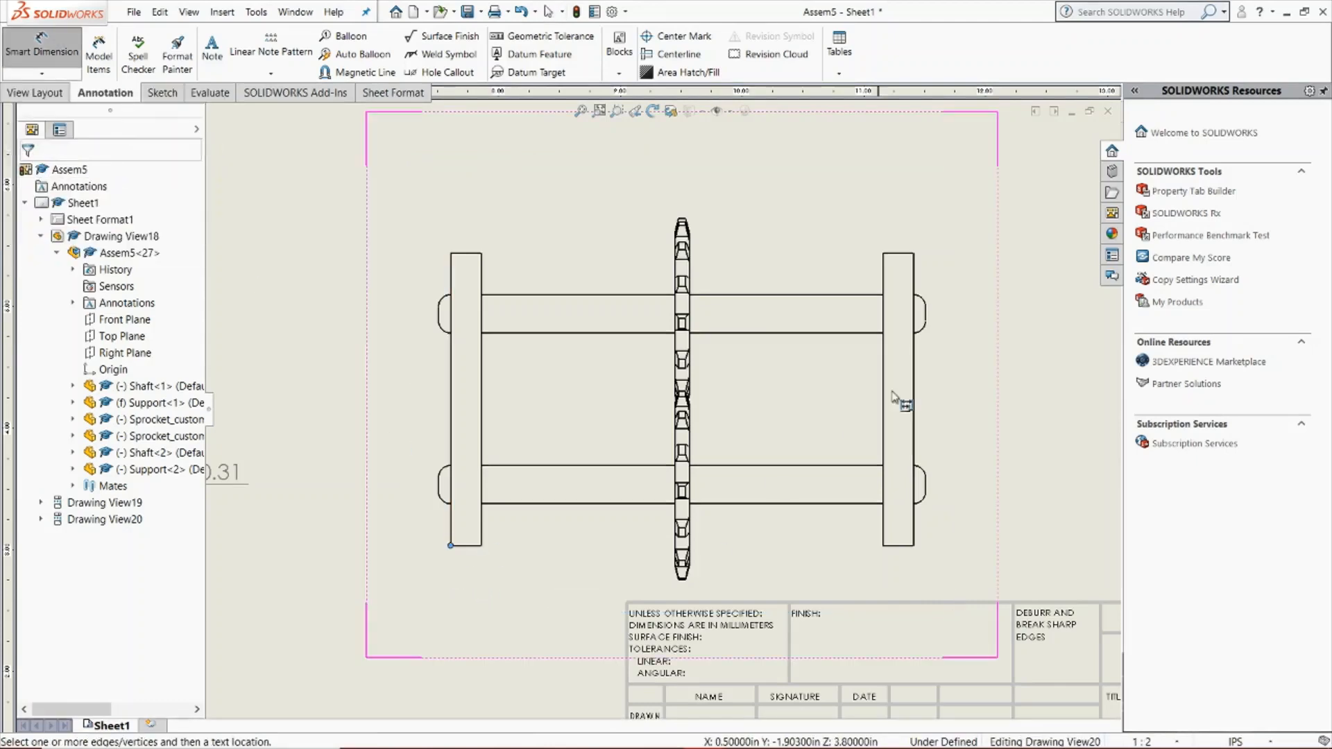
pyautogui.click(913, 255)
pyautogui.hotkey('ctrl', 'z')
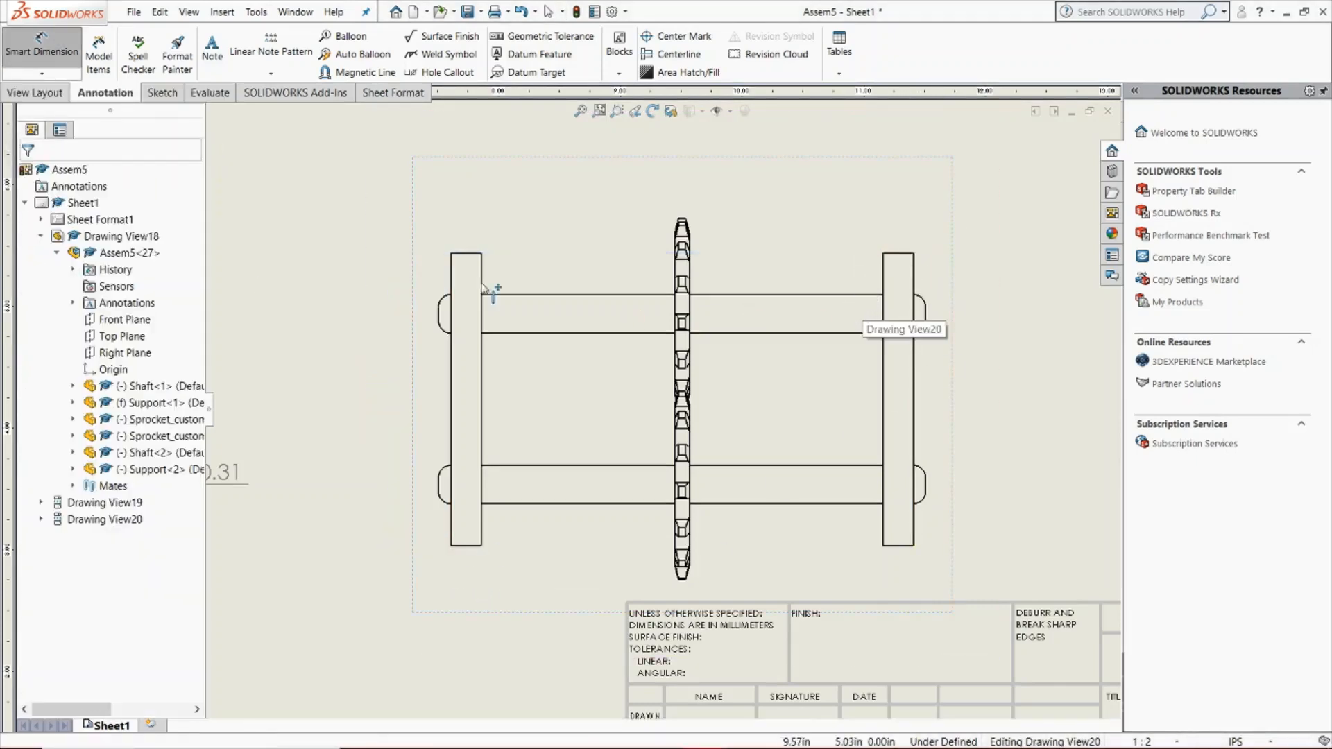
# Place a diagonal baseline dimension from the left support's lower-left corner to the right support's upper-right corner in the side view, and undo it
pyautogui.click(39, 73)
pyautogui.click(90, 159)
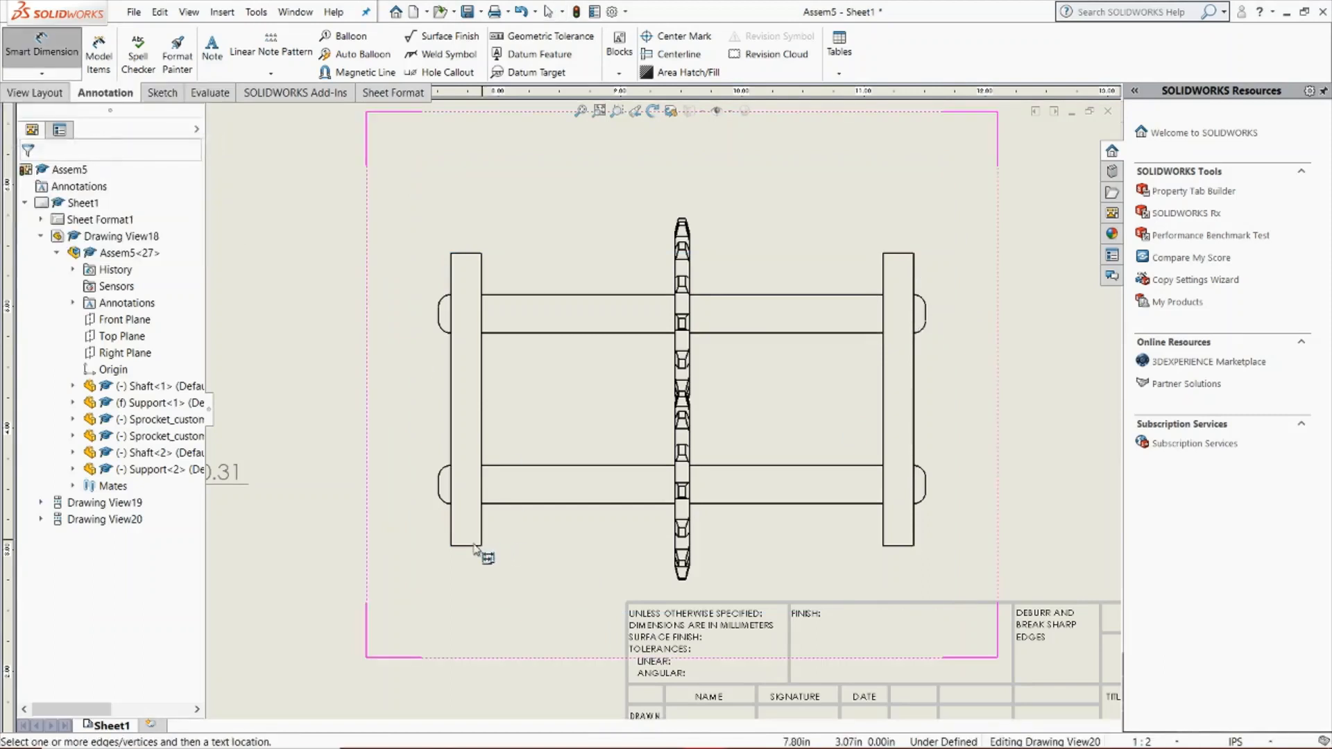
pyautogui.click(452, 546)
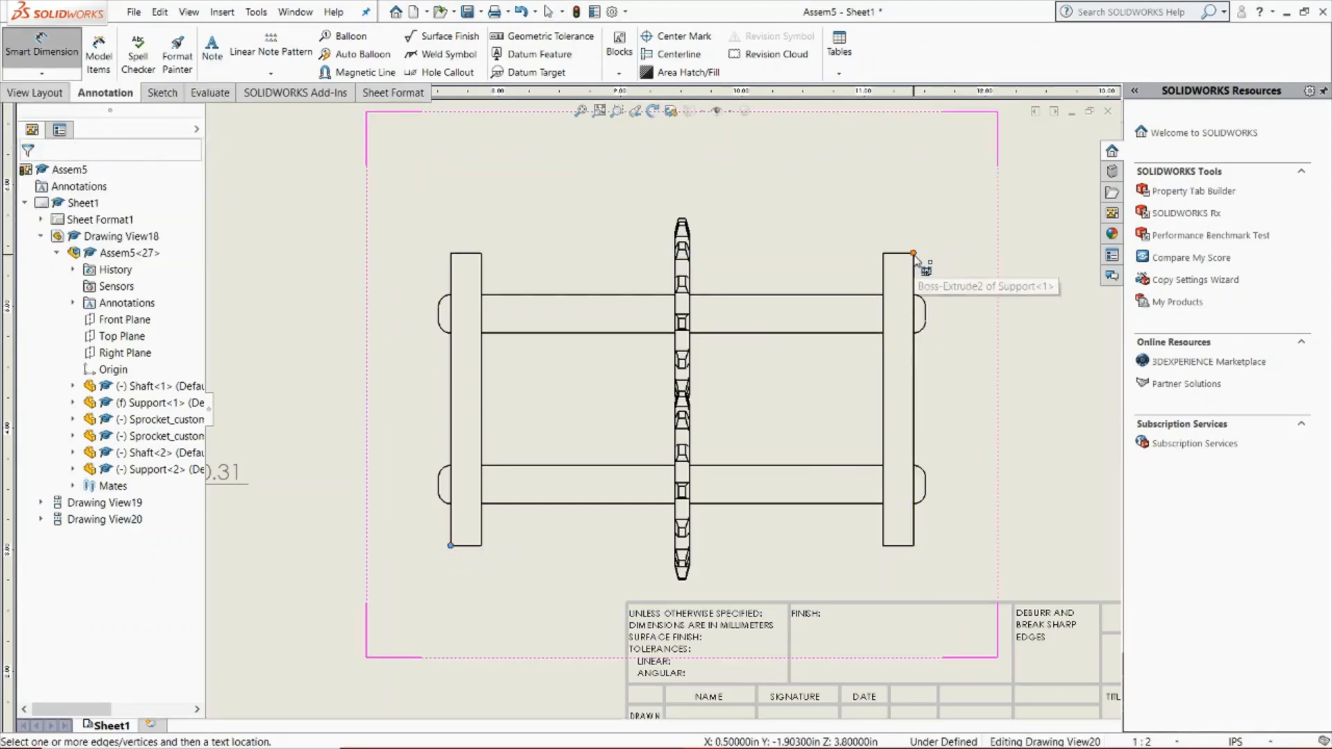
pyautogui.click(914, 255)
pyautogui.click(552, 626)
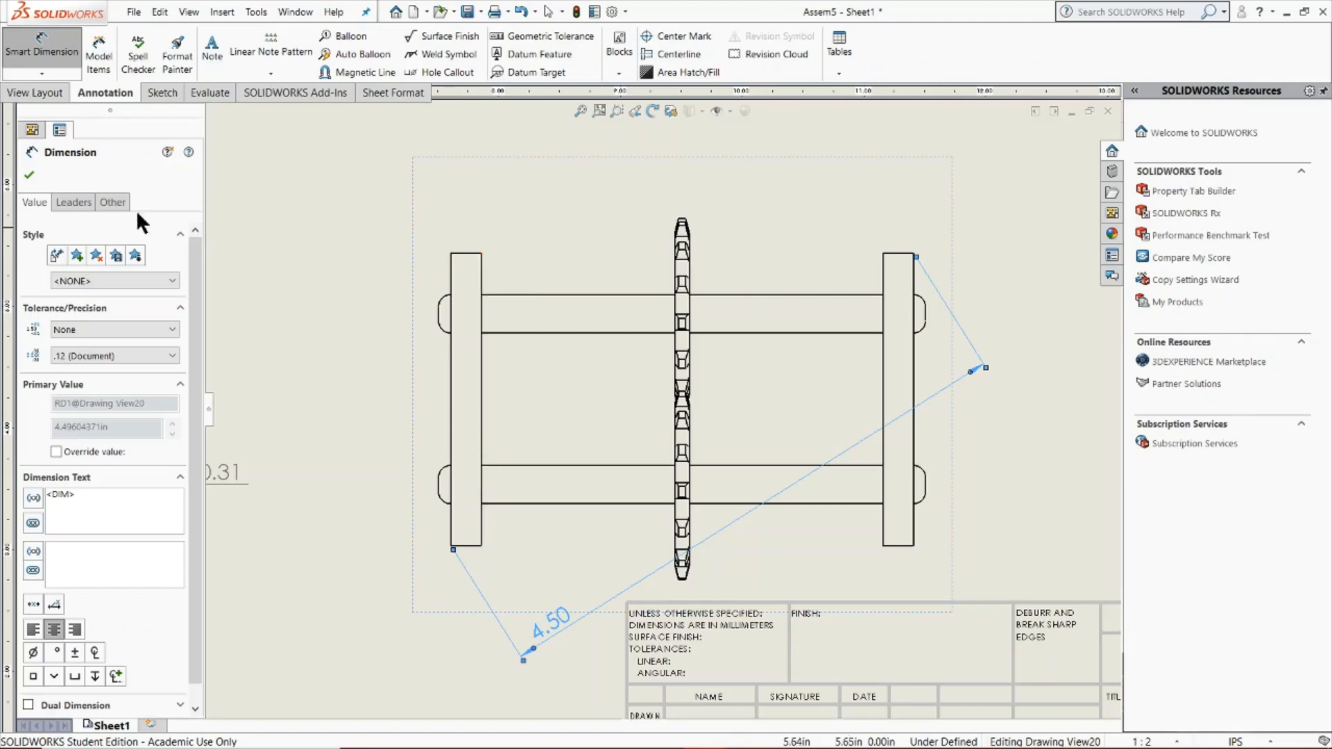
pyautogui.click(29, 175)
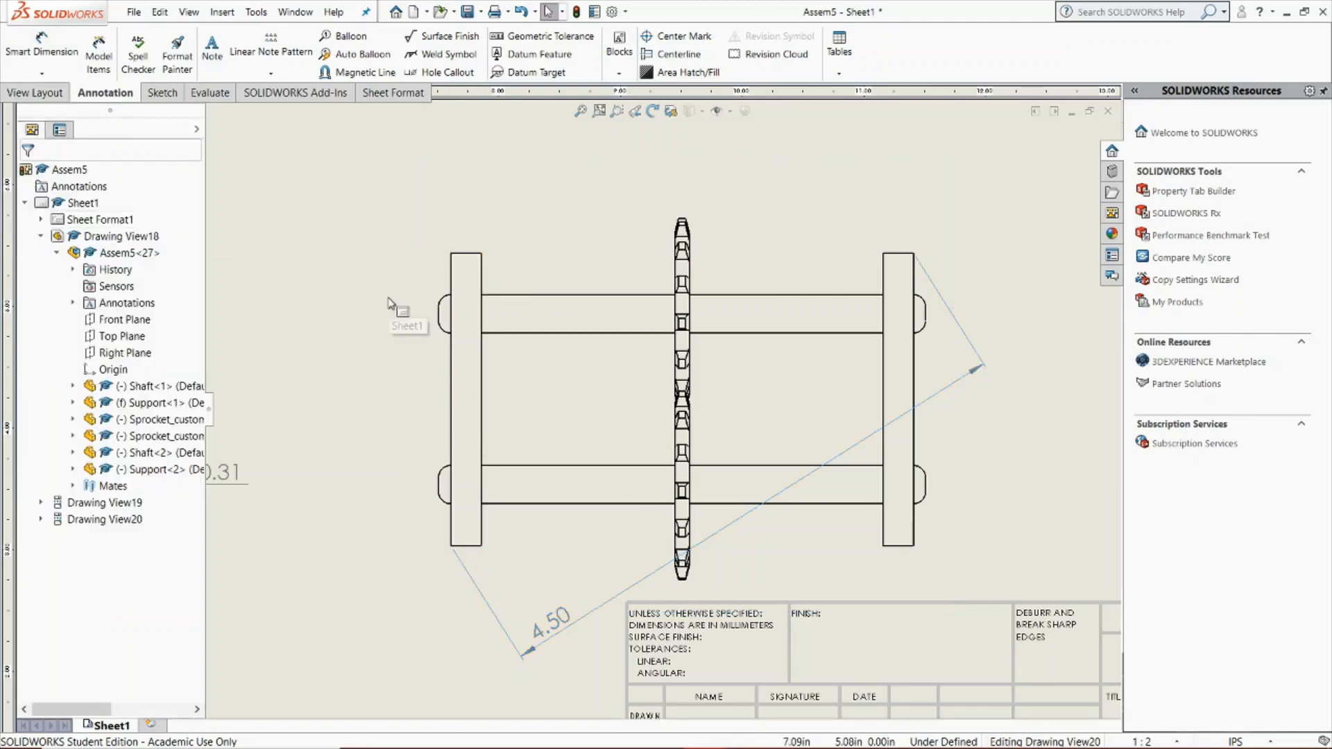
pyautogui.hotkey('ctrl', 'z')
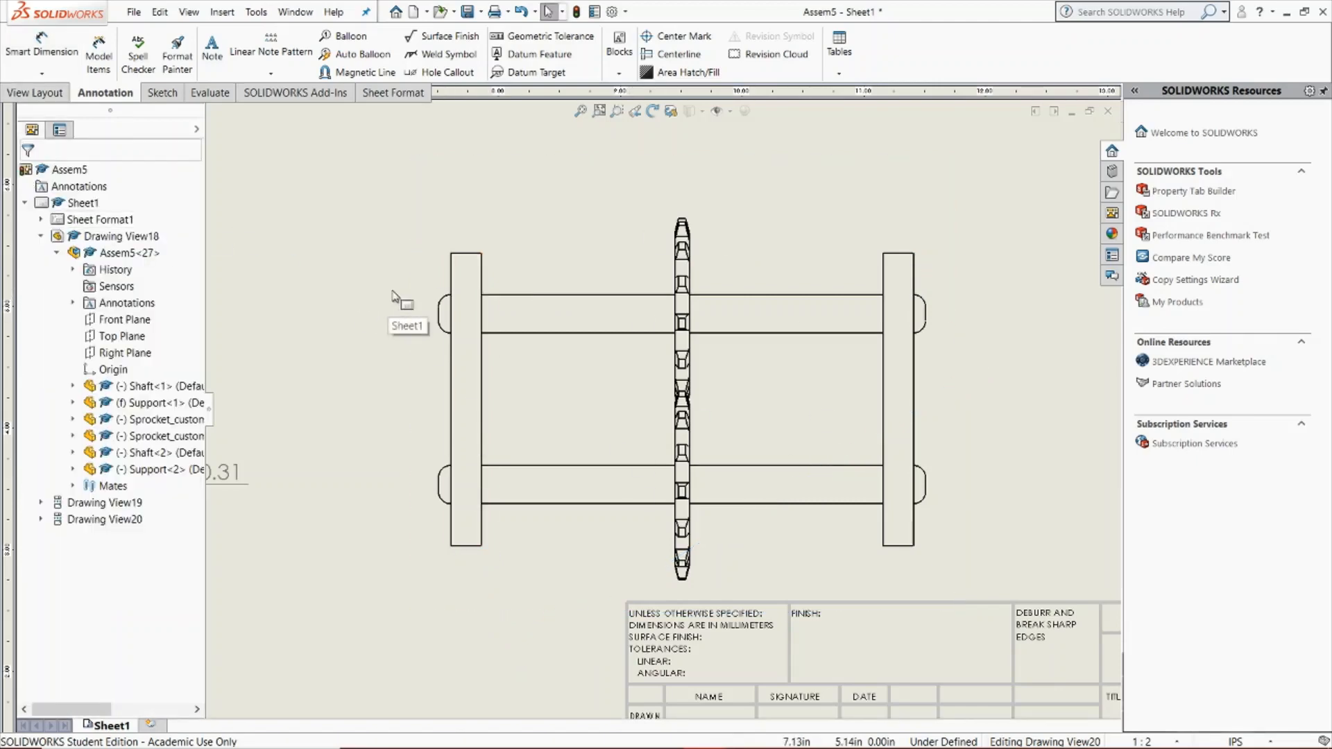
# Add ordinate dimensions in the side view from the left support's bottom edge to both shafts' lower edges and the support's top edge
pyautogui.click(24, 73)
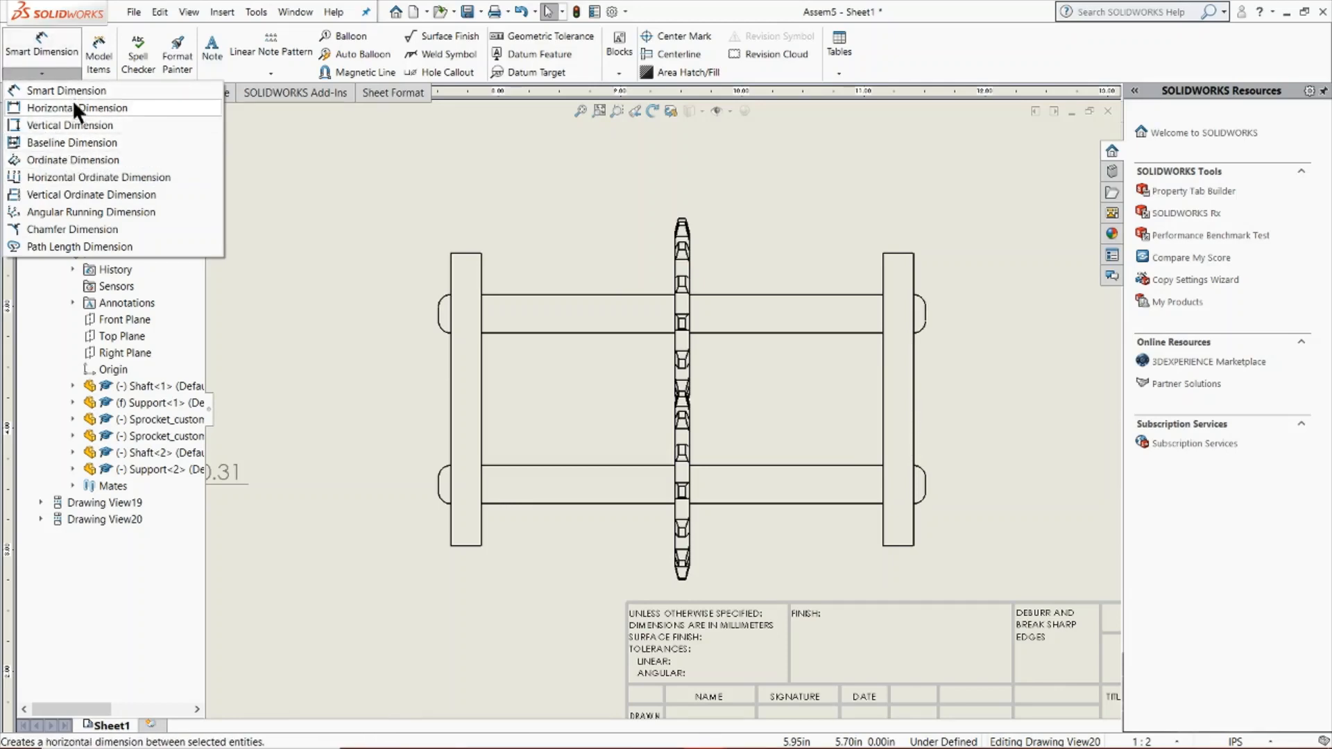
pyautogui.click(79, 163)
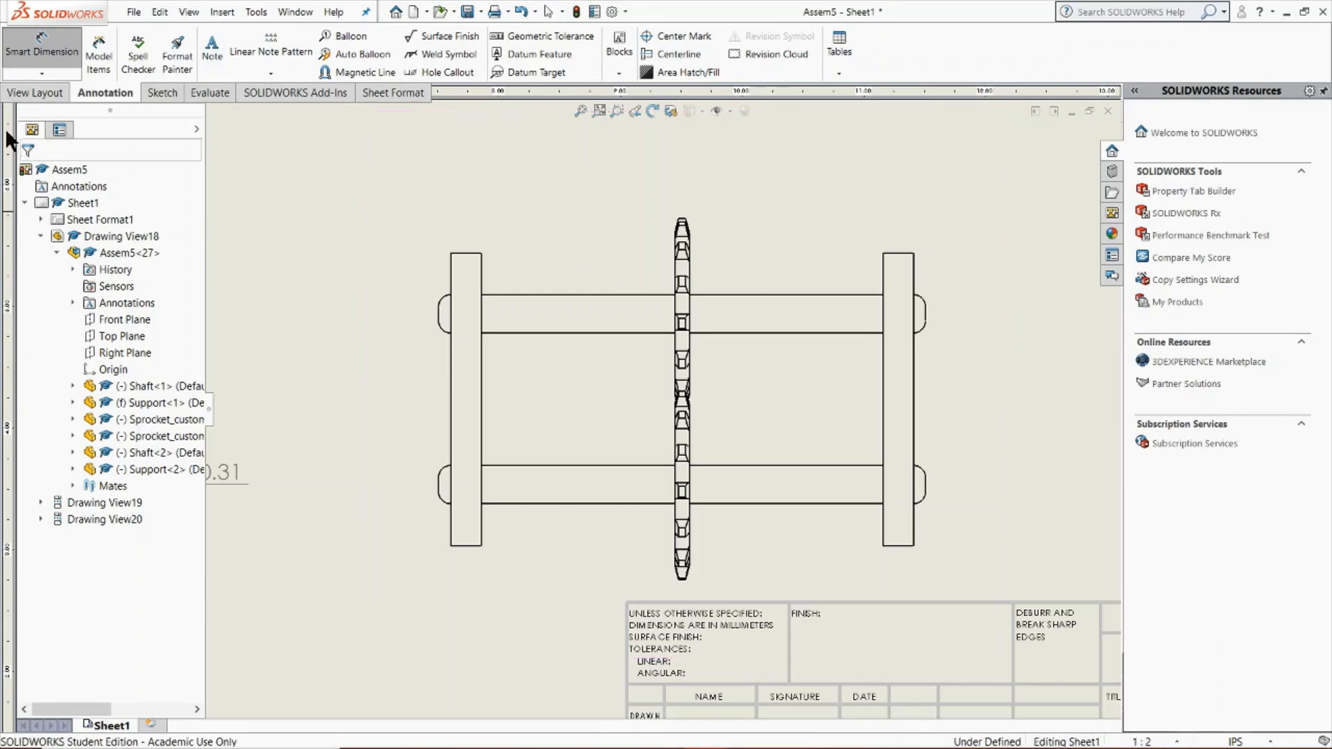
pyautogui.click(467, 544)
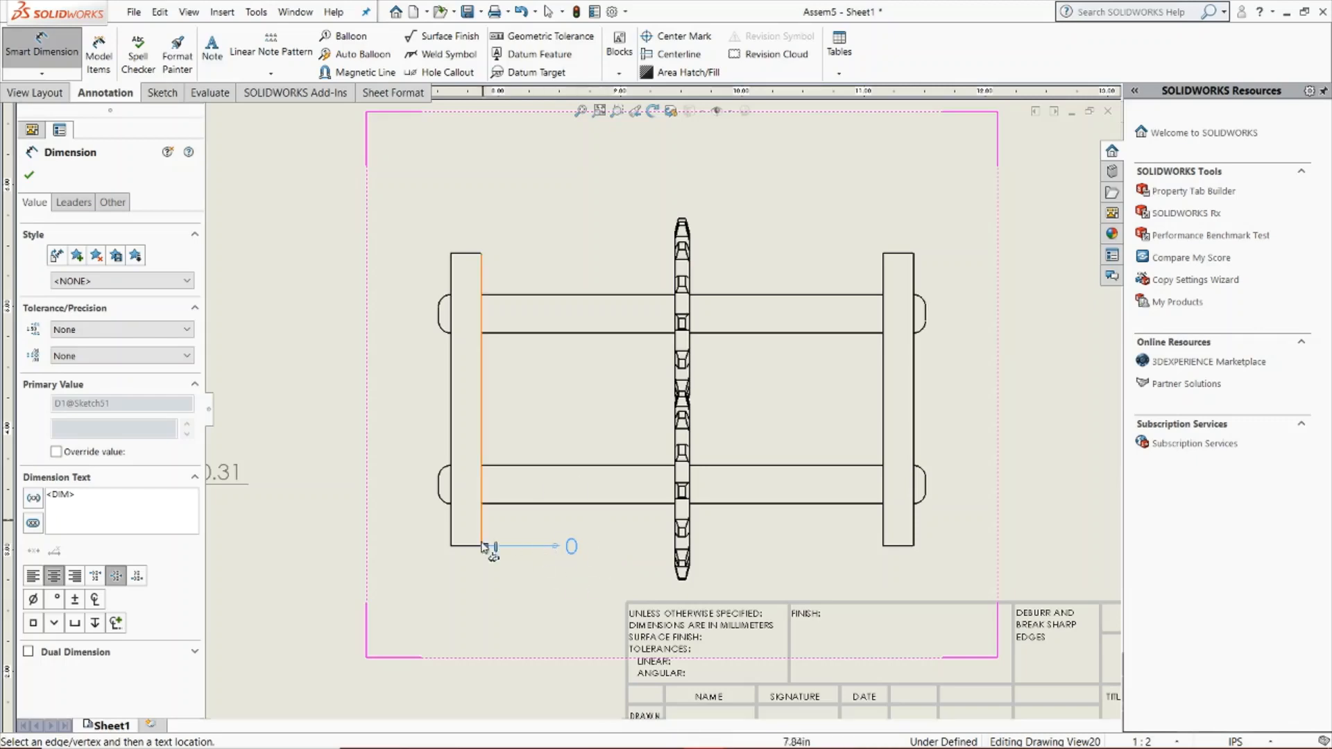
pyautogui.scroll(-4, 572, 533)
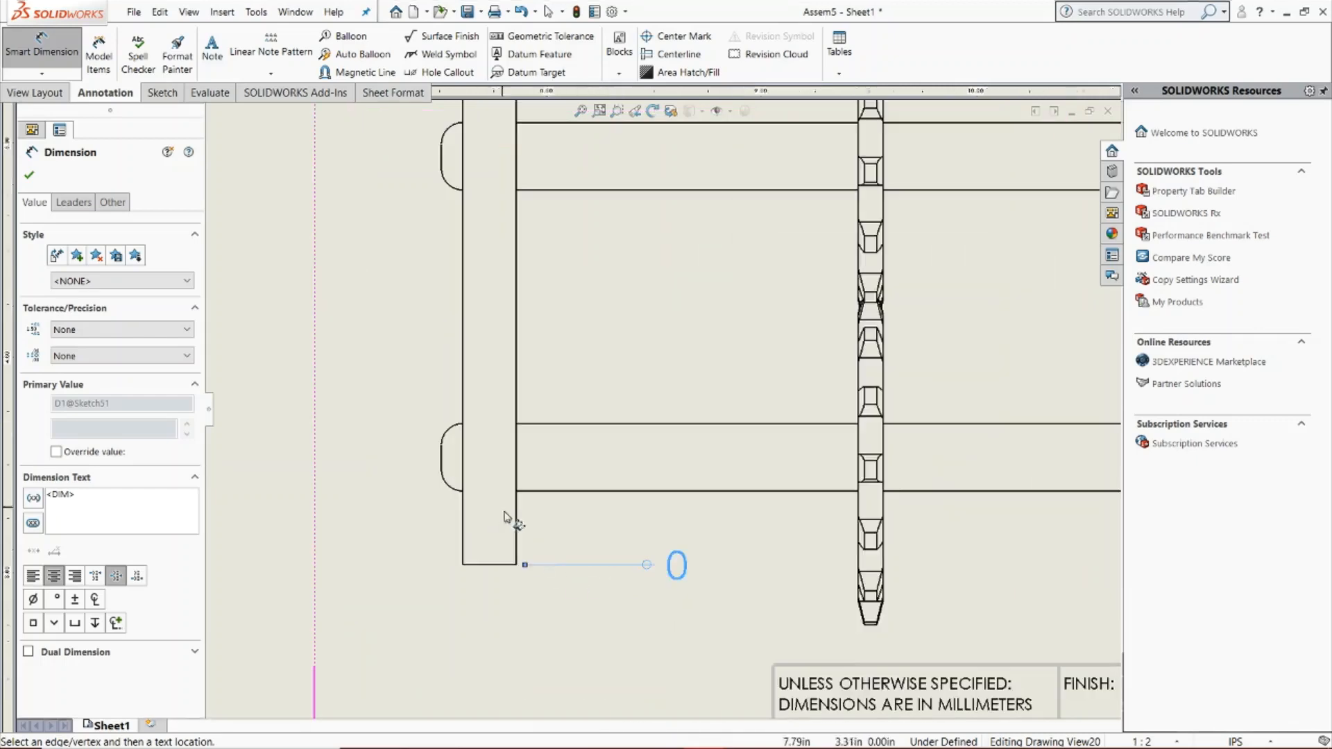
pyautogui.click(521, 444)
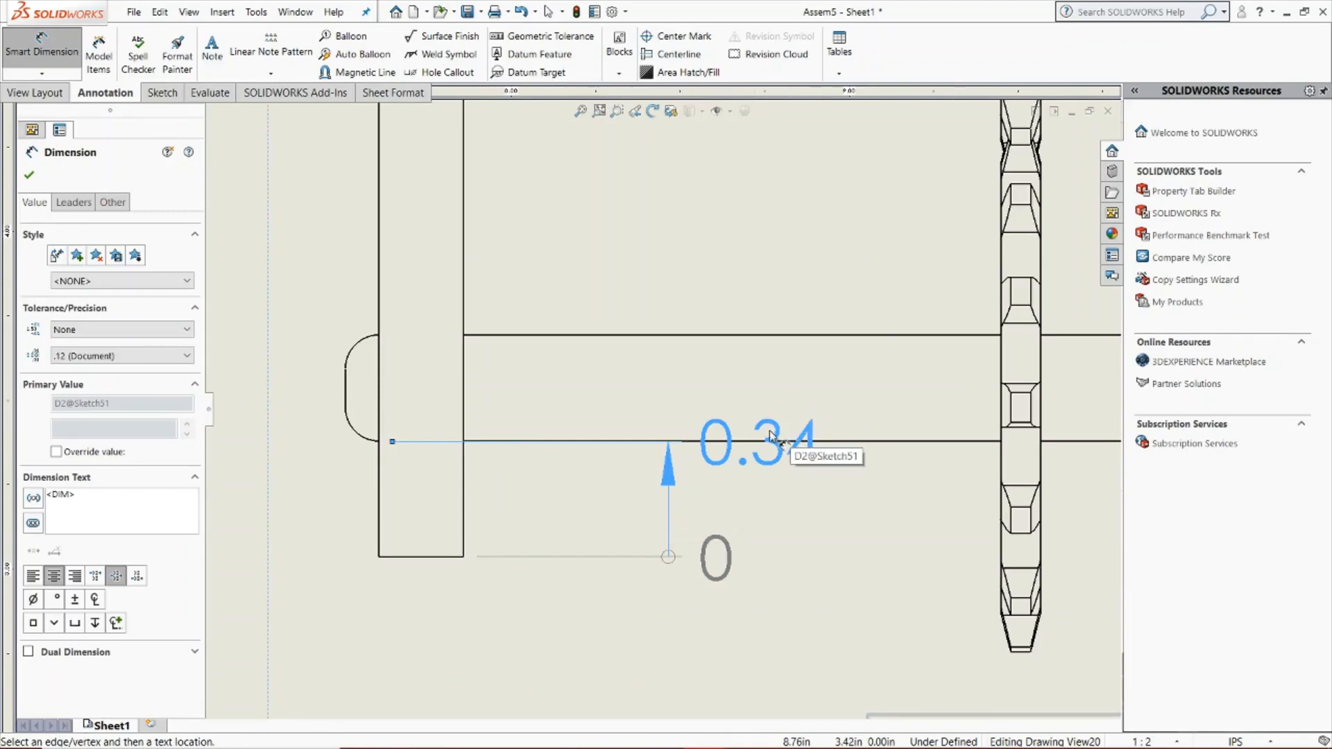
pyautogui.scroll(4, 769, 435)
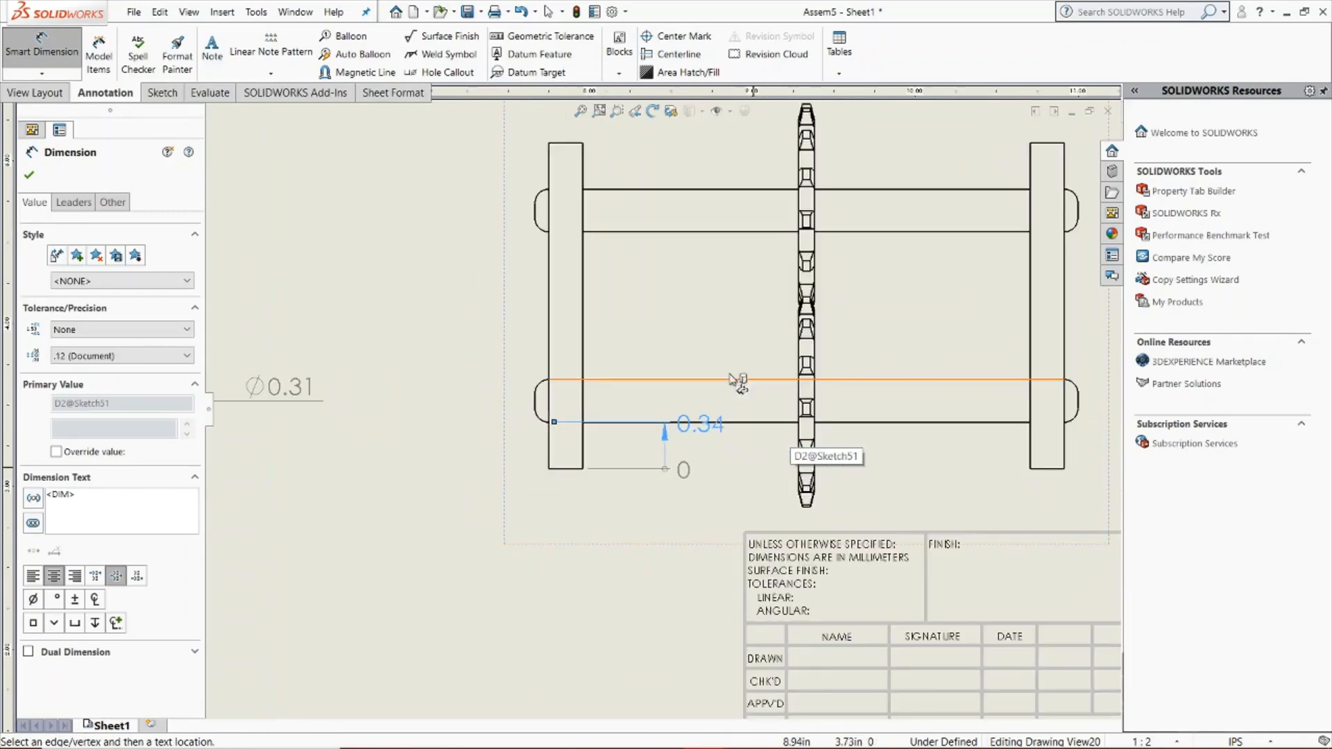
pyautogui.click(697, 232)
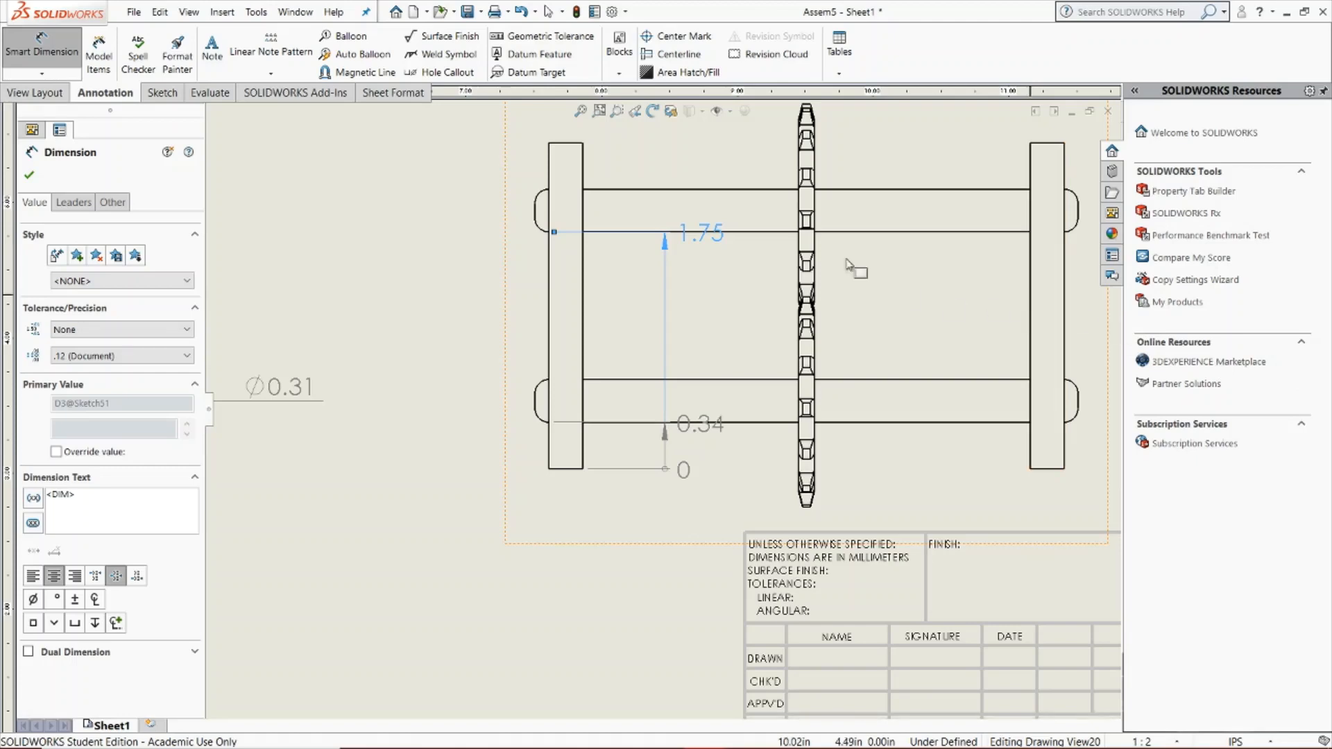
pyautogui.click(565, 144)
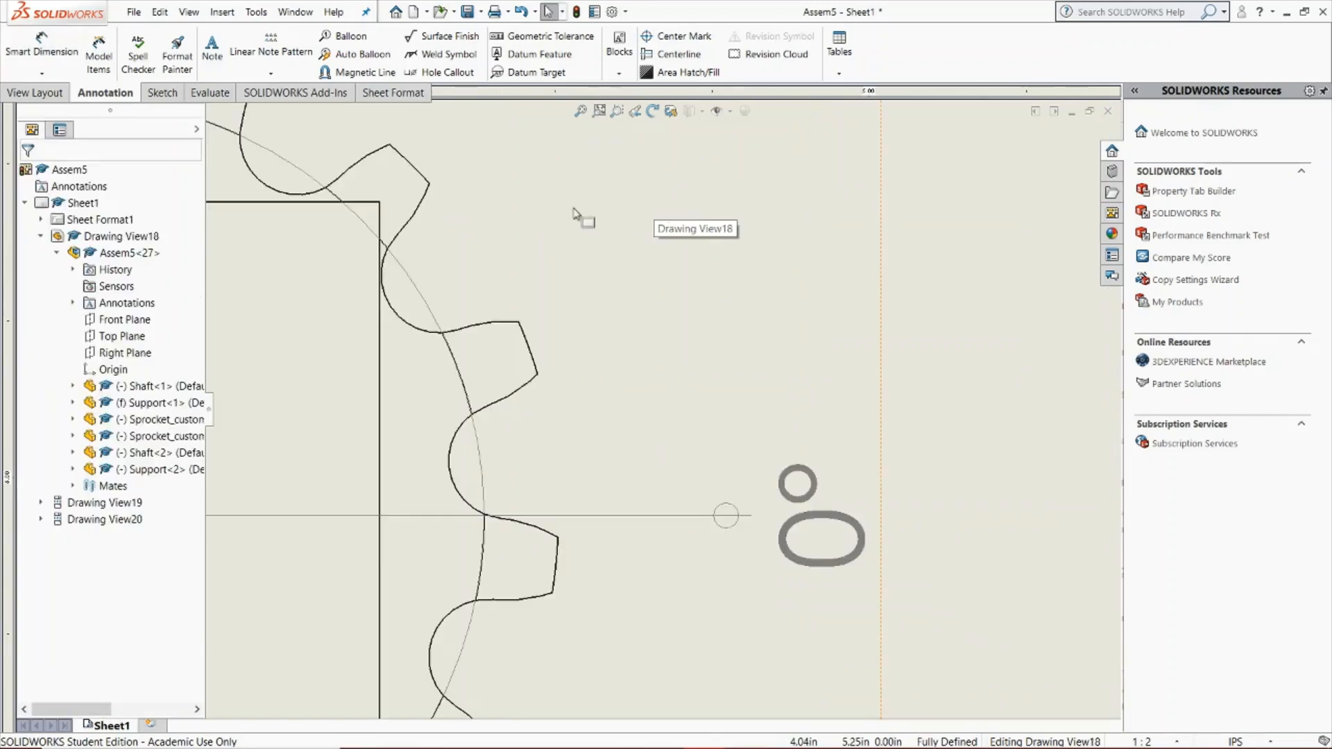
pyautogui.click(56, 72)
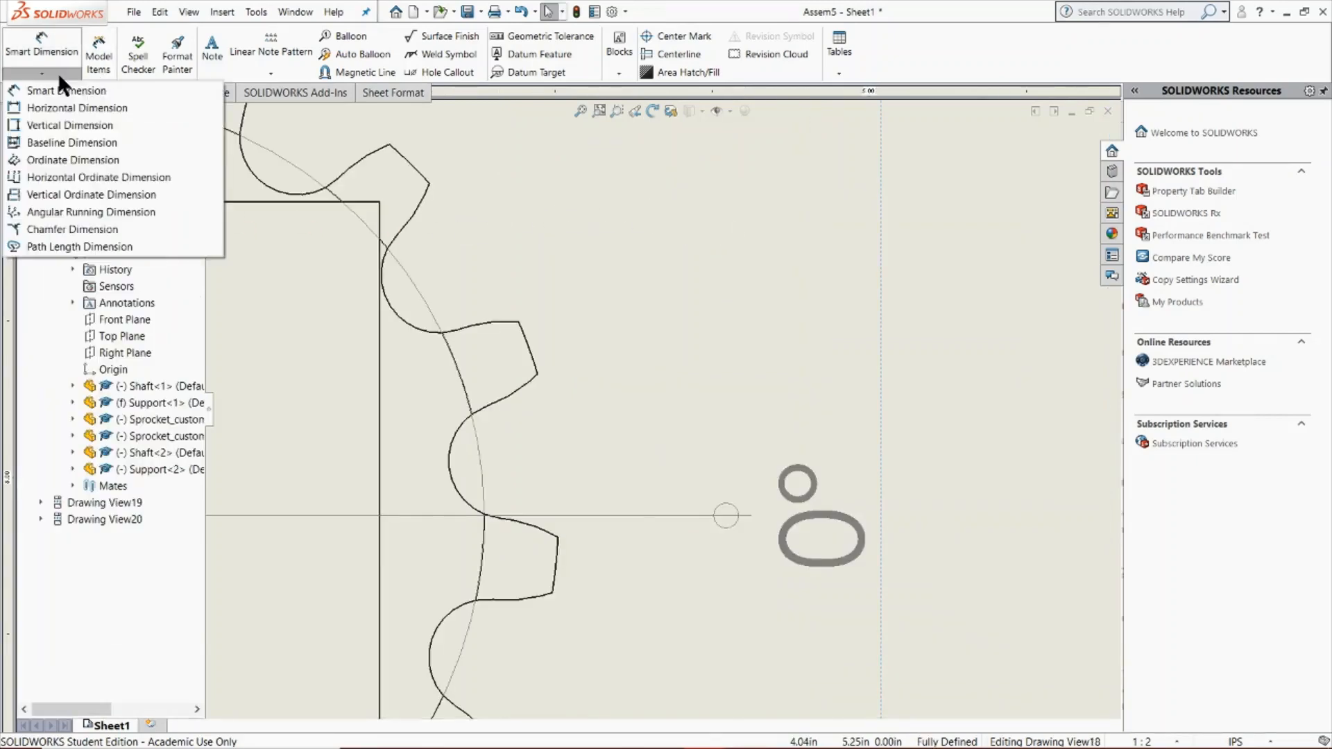
pyautogui.click(72, 229)
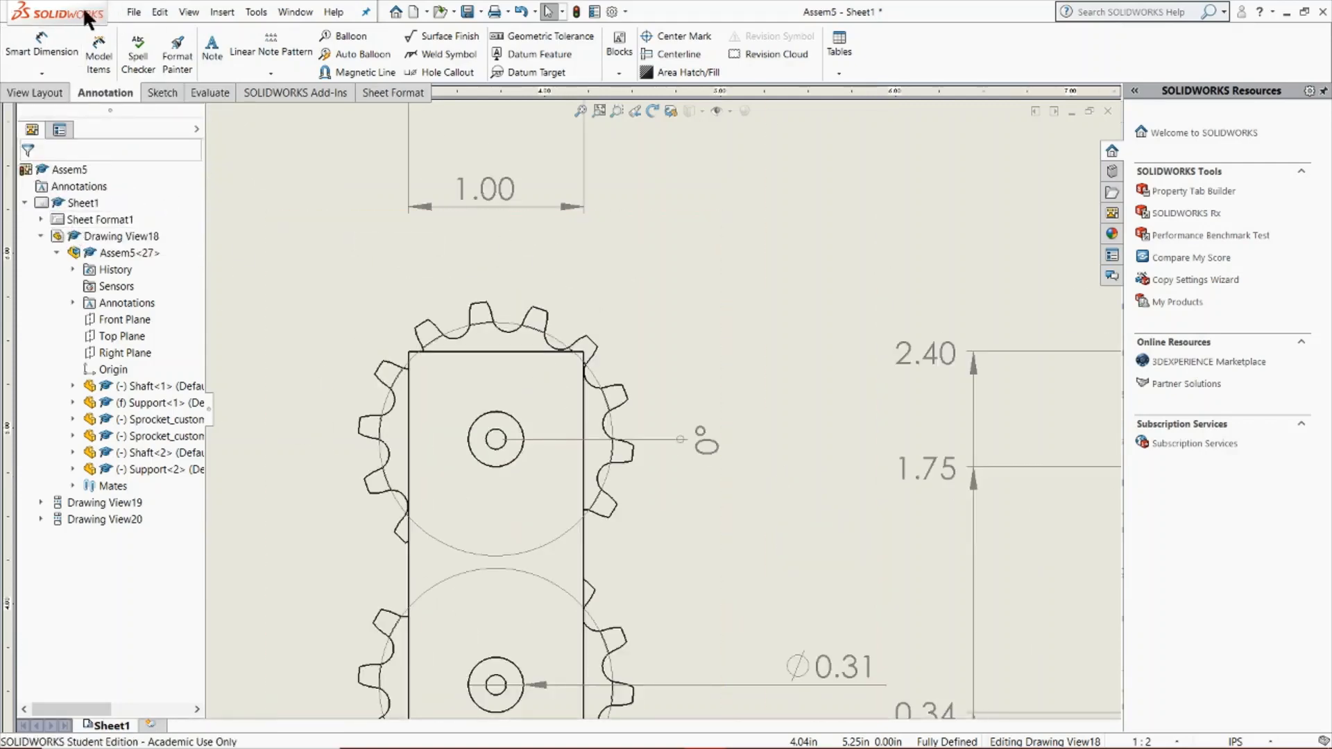
pyautogui.click(134, 13)
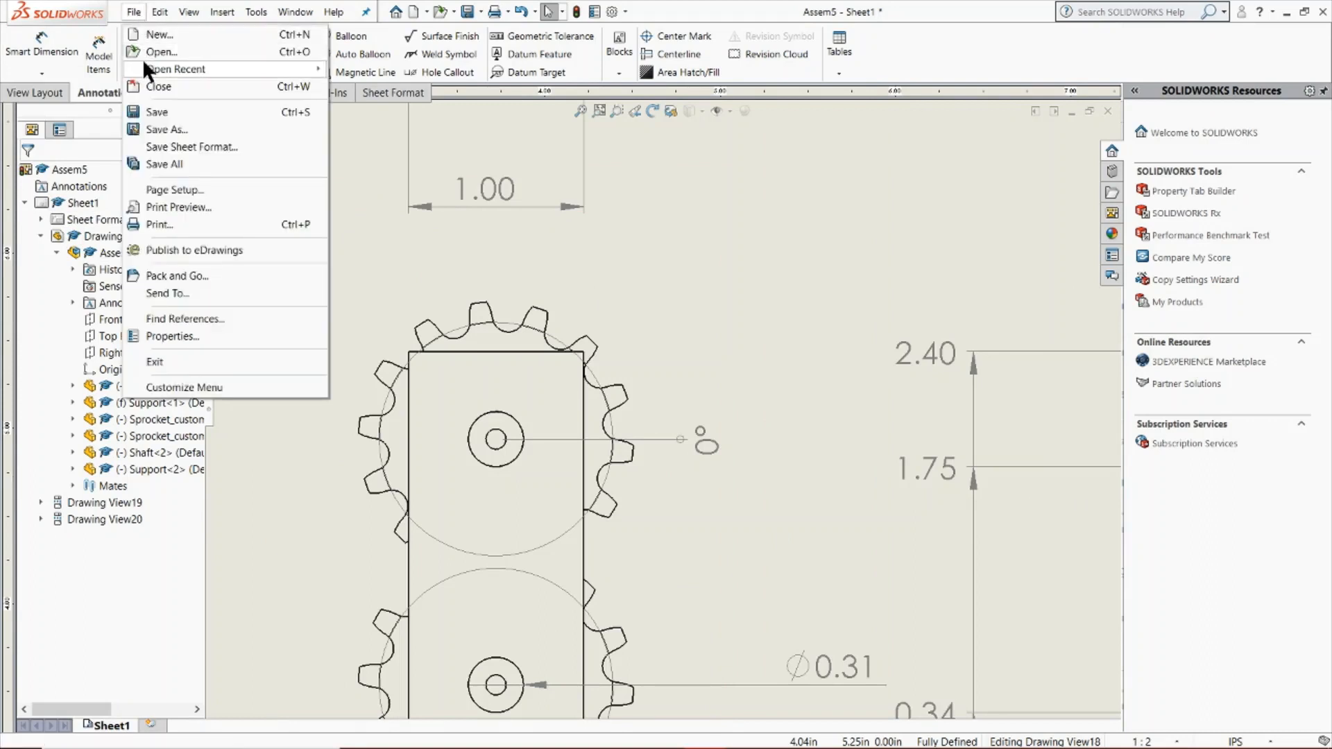
pyautogui.moveTo(168, 68)
pyautogui.click(372, 68)
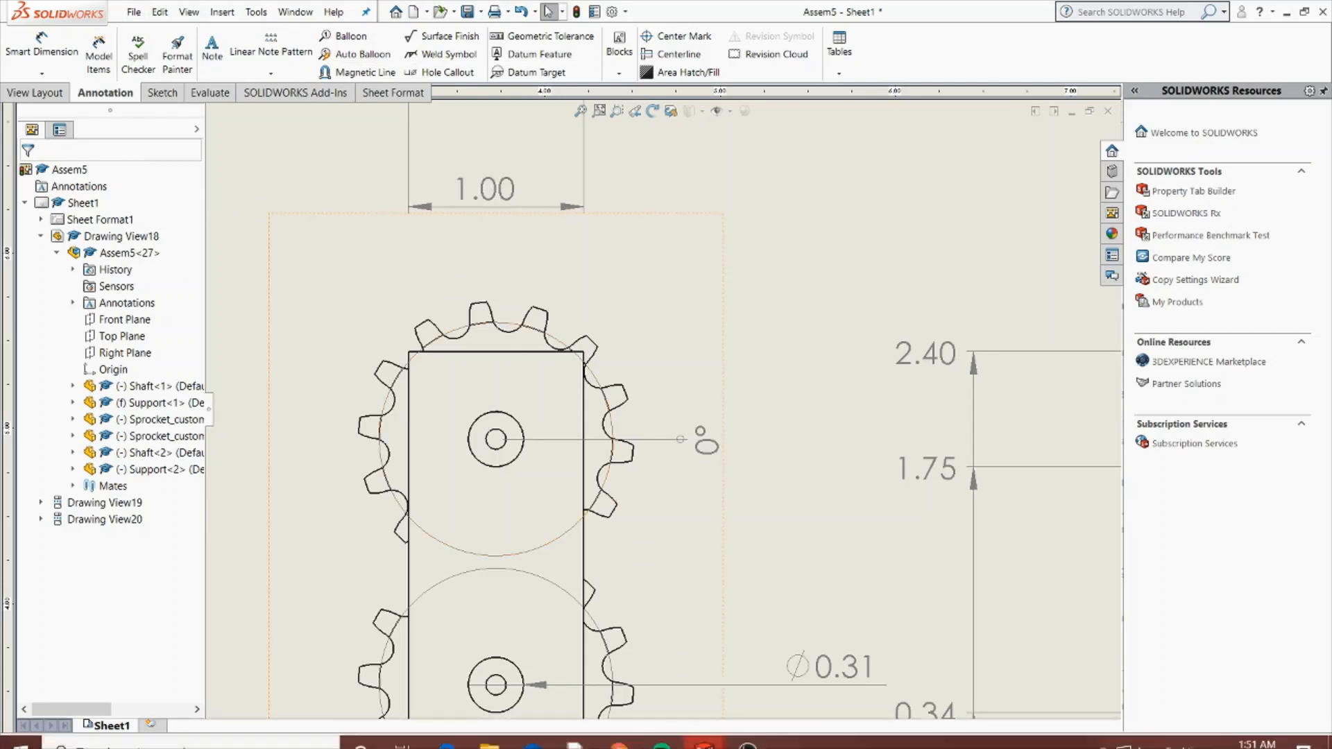
# Switch to the Assem5 assembly model and bring the near support plate's upper end into an angled view
pyautogui.moveTo(704, 741)
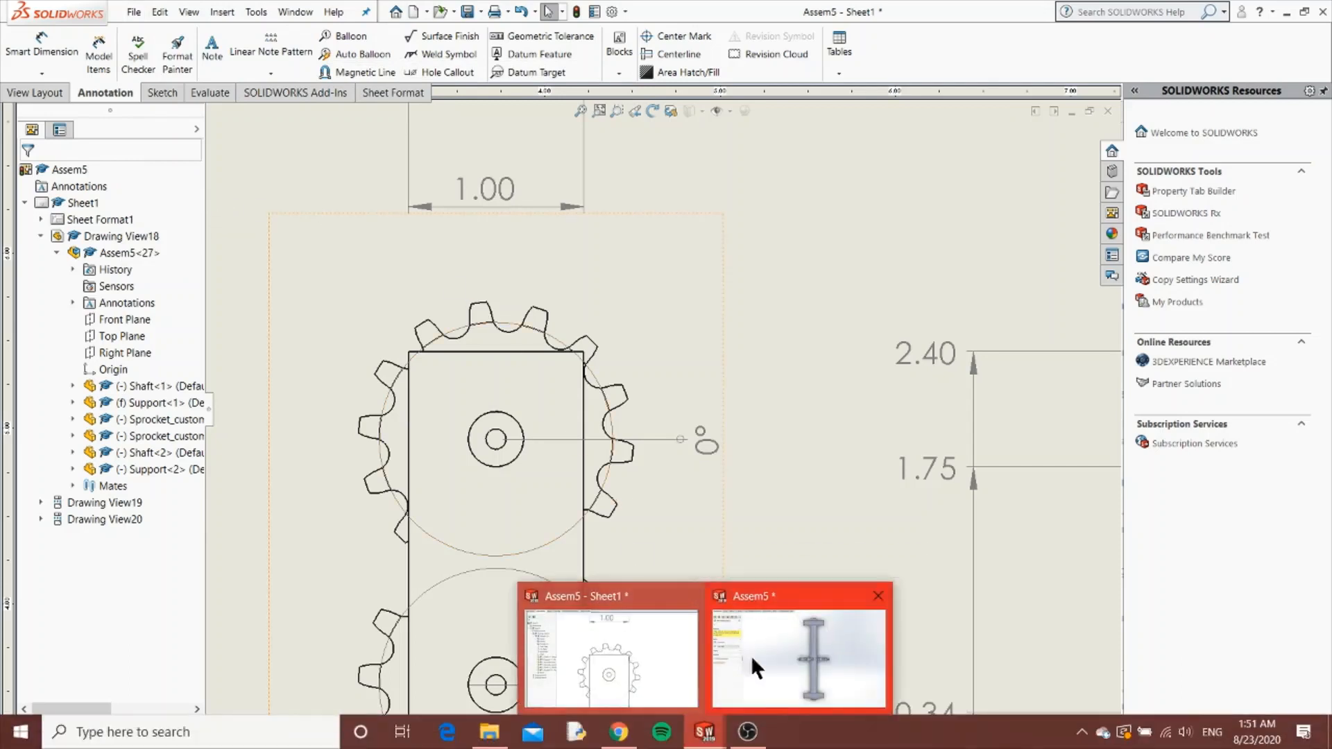
pyautogui.click(808, 654)
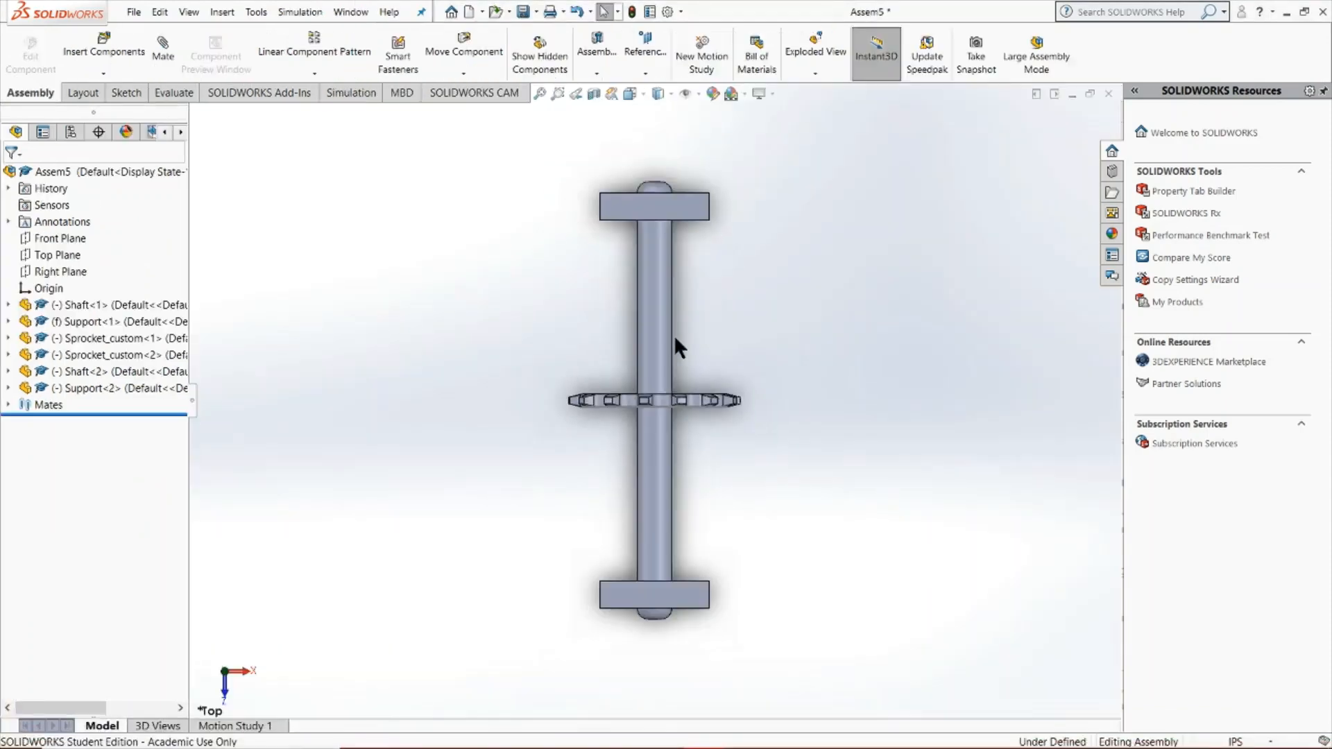
pyautogui.moveTo(673, 335); pyautogui.dragTo(669, 243, button='middle')
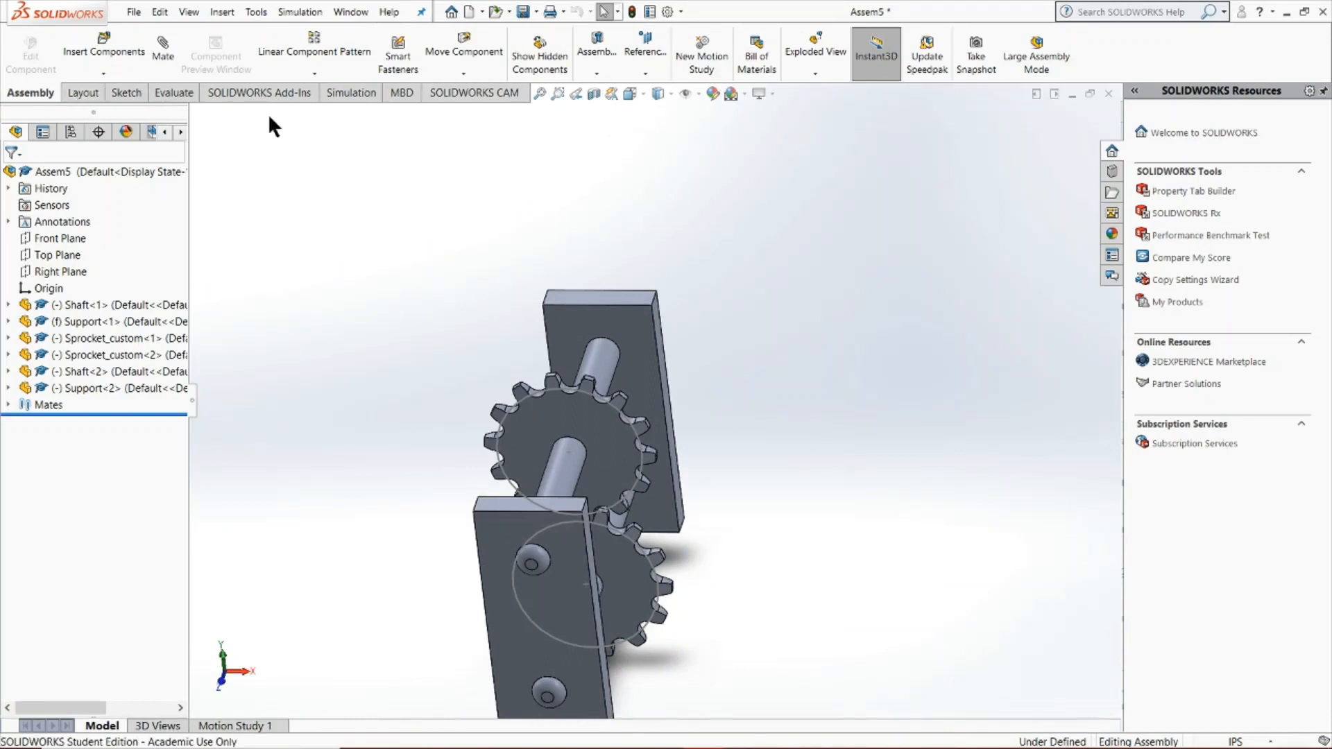
# Chamfer the two upper corner edges of the near support plate with a distance of 0.1 in at 45°
pyautogui.click(602, 75)
pyautogui.scroll(-5, 594, 517)
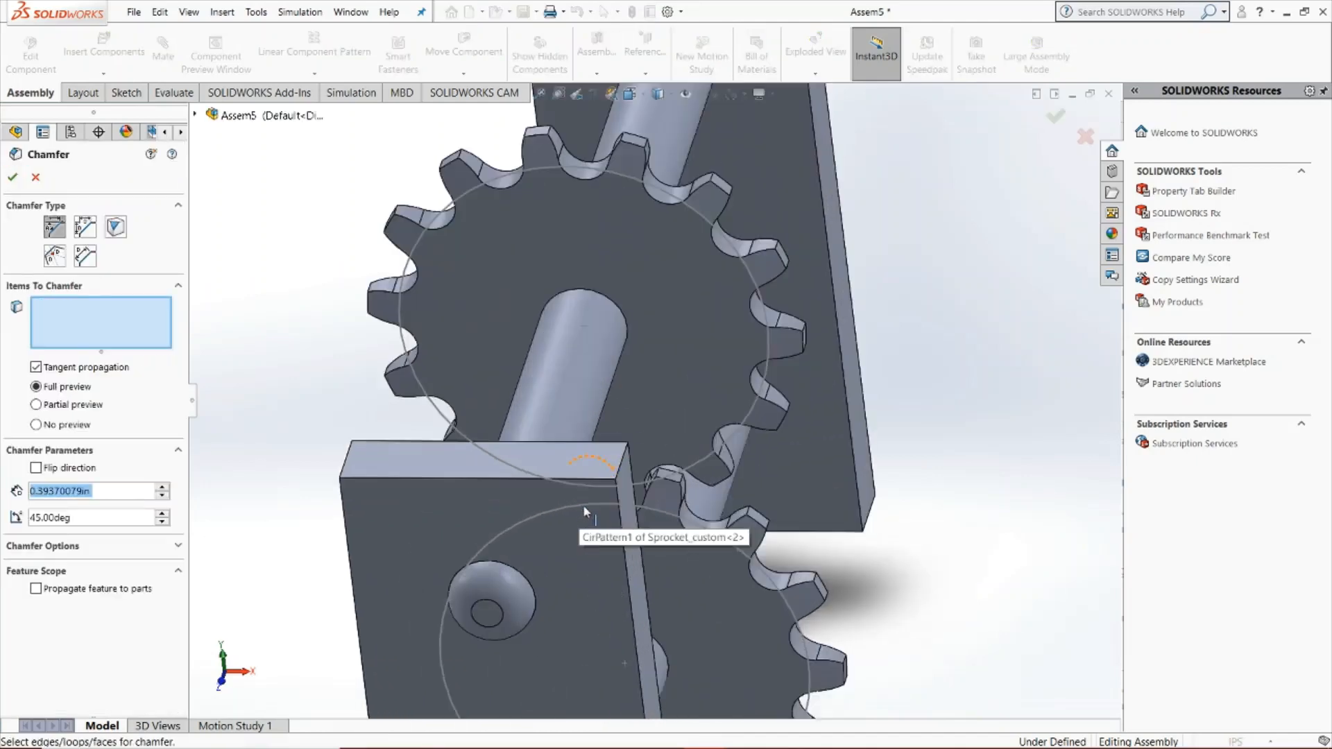
pyautogui.click(623, 466)
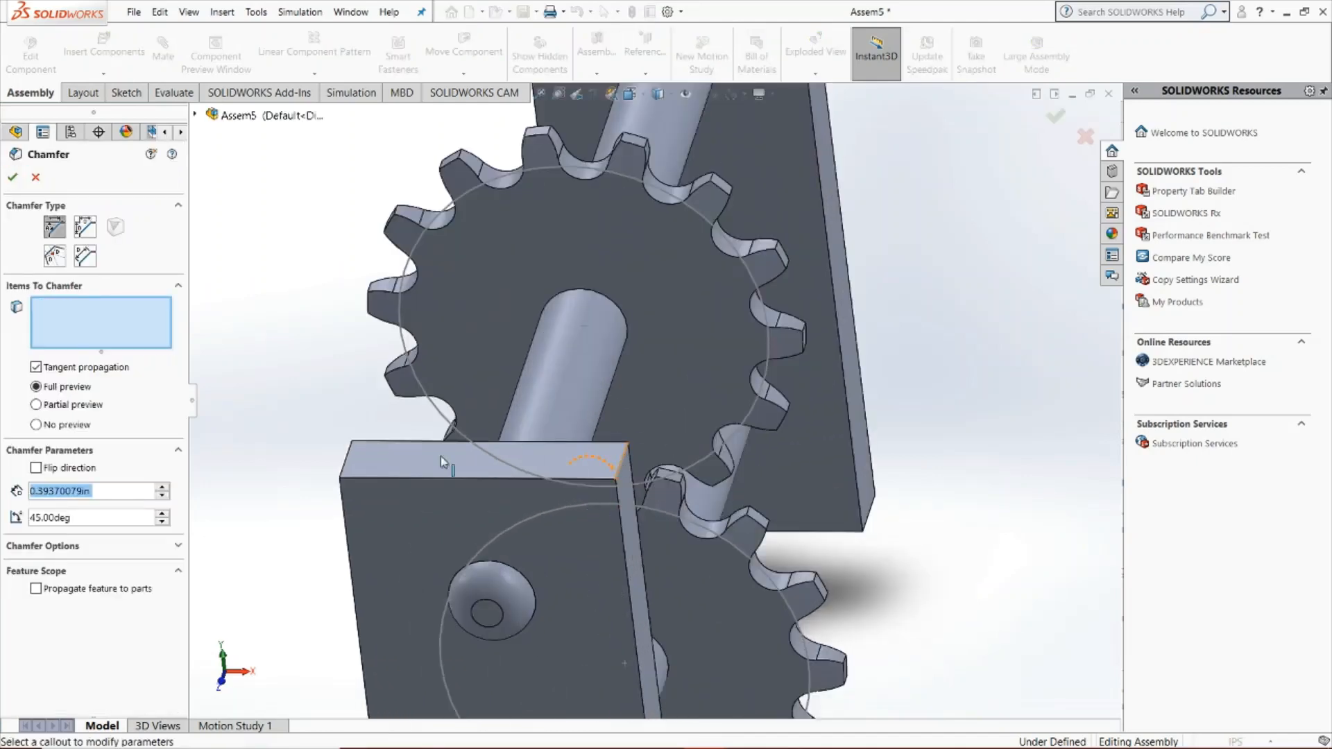
pyautogui.click(349, 463)
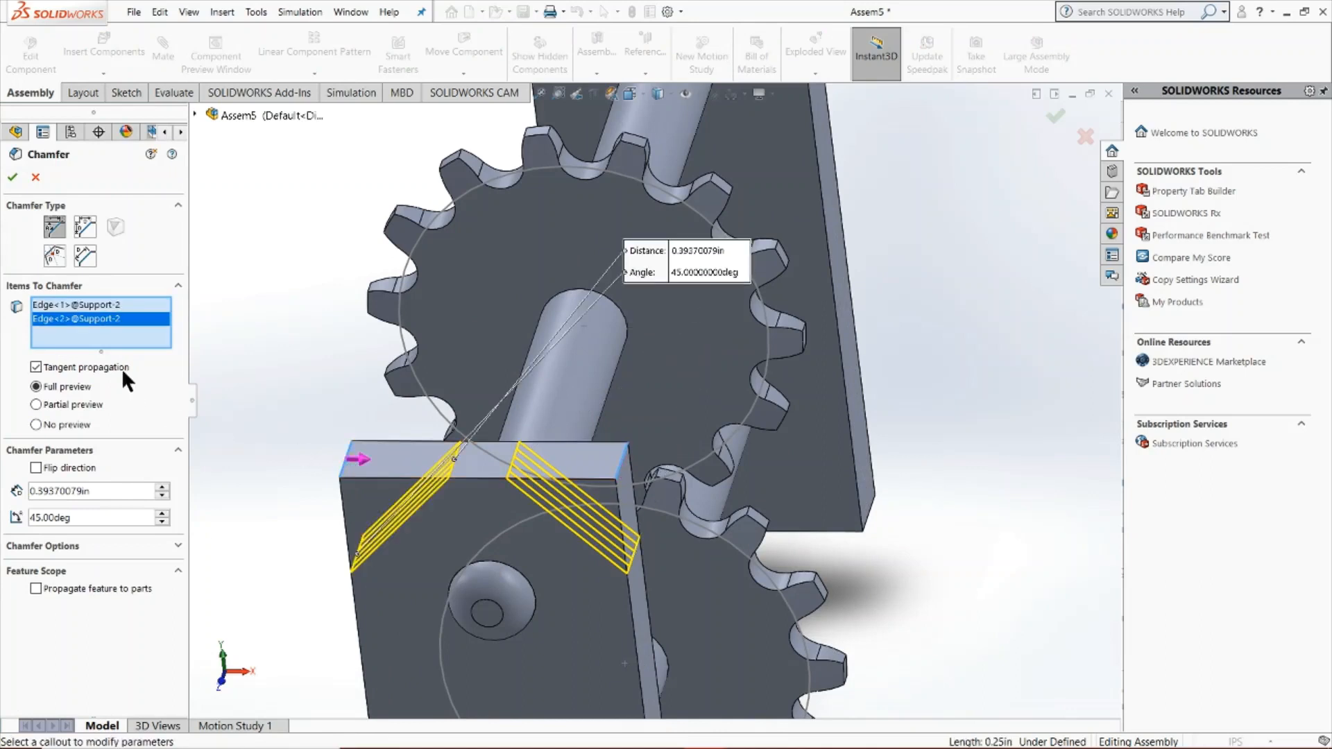
pyautogui.doubleClick(110, 496)
pyautogui.write('0.1')
pyautogui.press('Return')
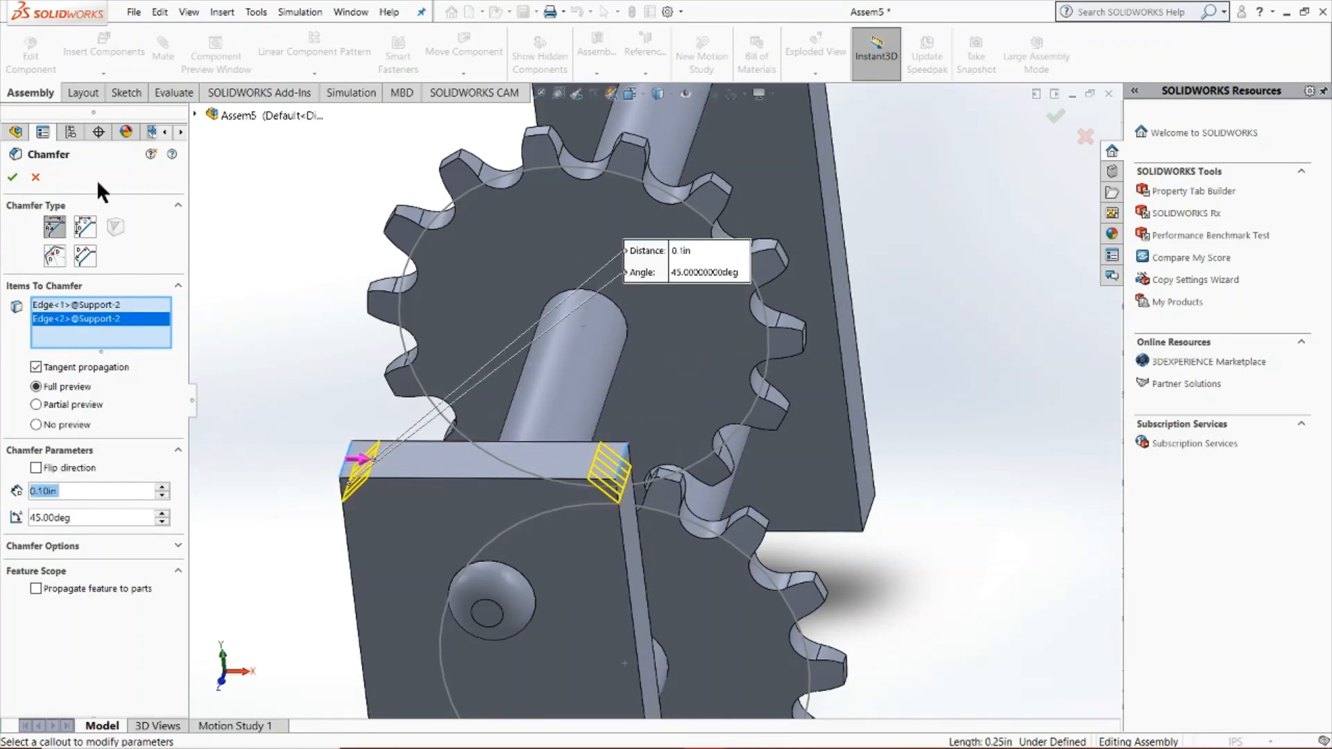
pyautogui.click(13, 177)
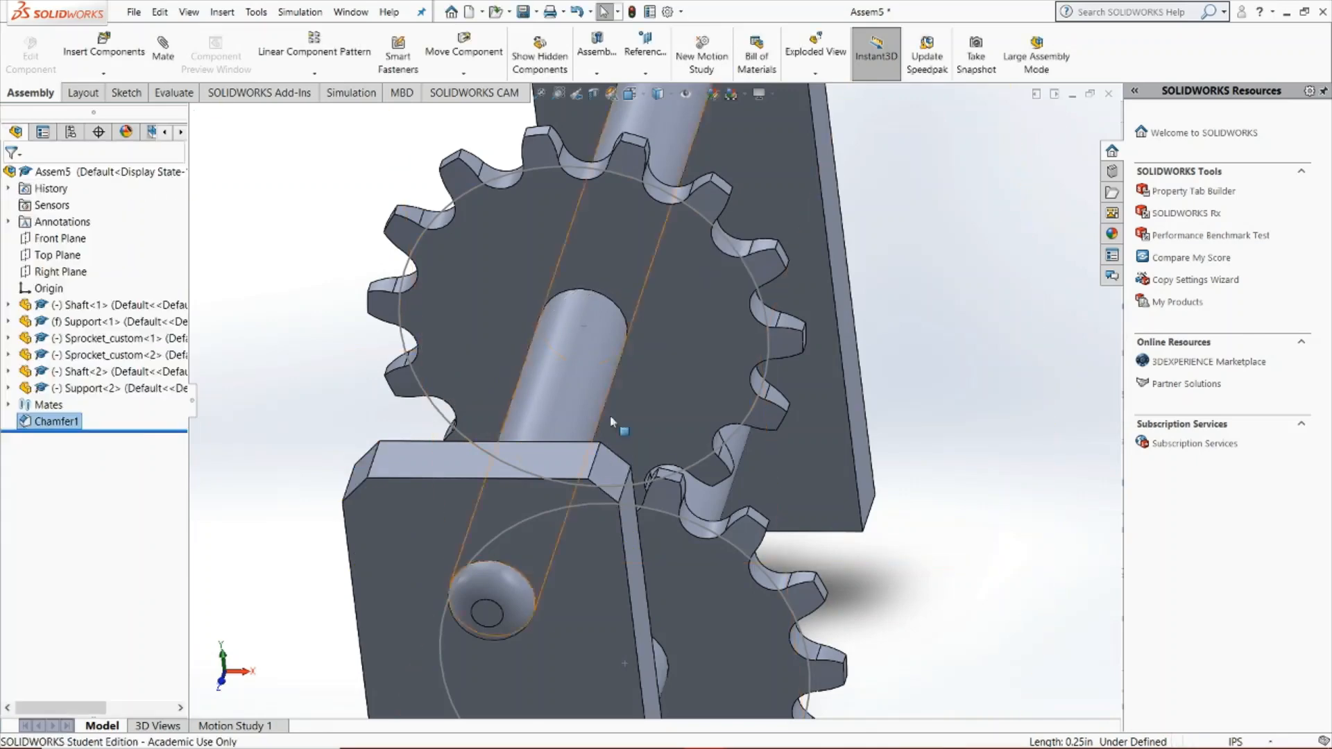
# Switch back to the Assem5 drawing sheet
pyautogui.scroll(5, 652, 465)
pyautogui.moveTo(704, 732)
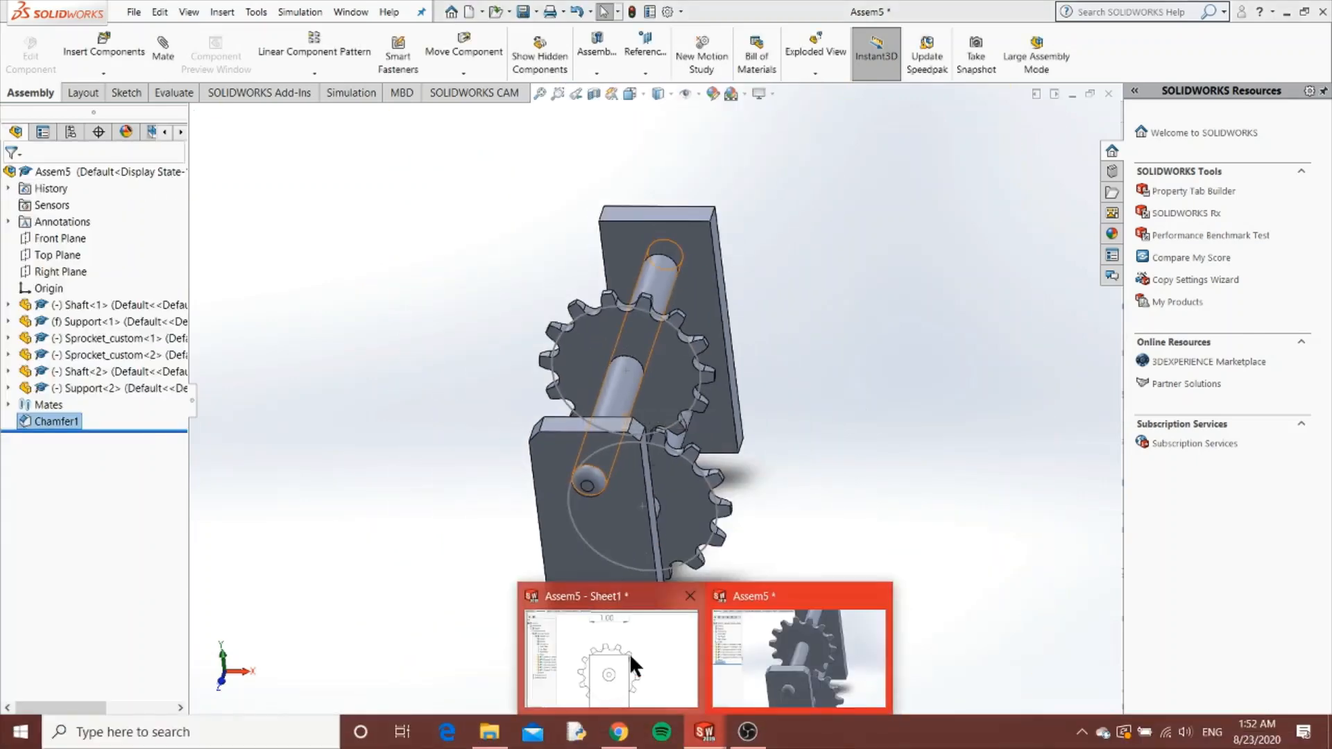
pyautogui.moveTo(630, 653)
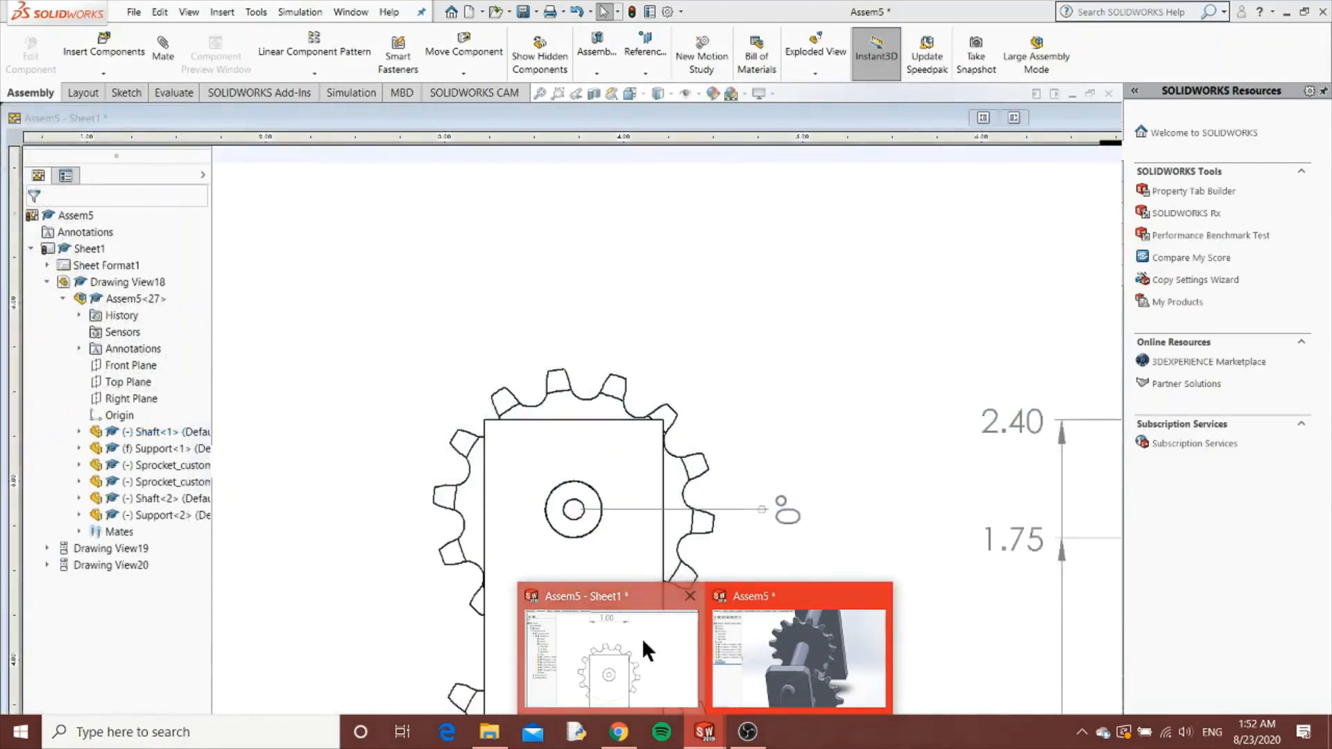
pyautogui.click(643, 638)
pyautogui.scroll(4, 735, 335)
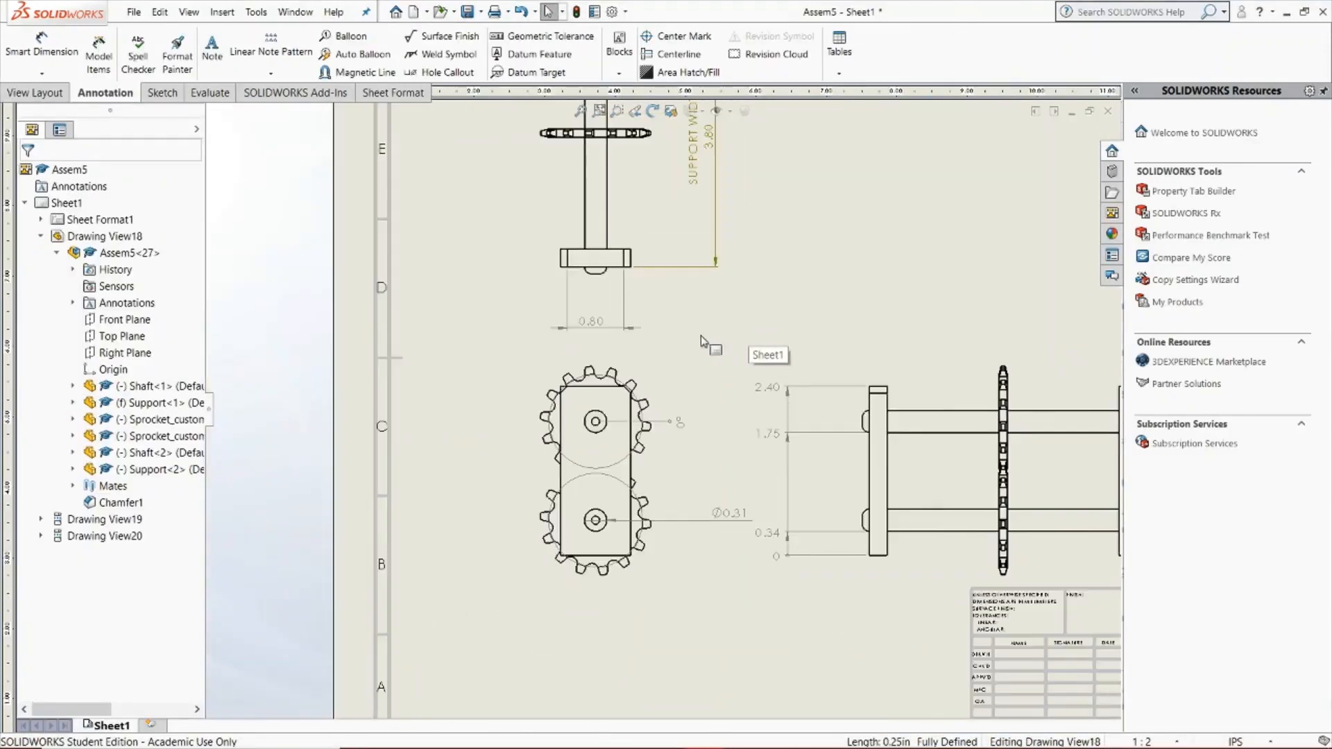
# Add a chamfer dimension to the support's upper-right corner in the front view, referenced to its top edge and placed to the right
pyautogui.scroll(-3, 642, 407)
pyautogui.scroll(-5, 654, 414)
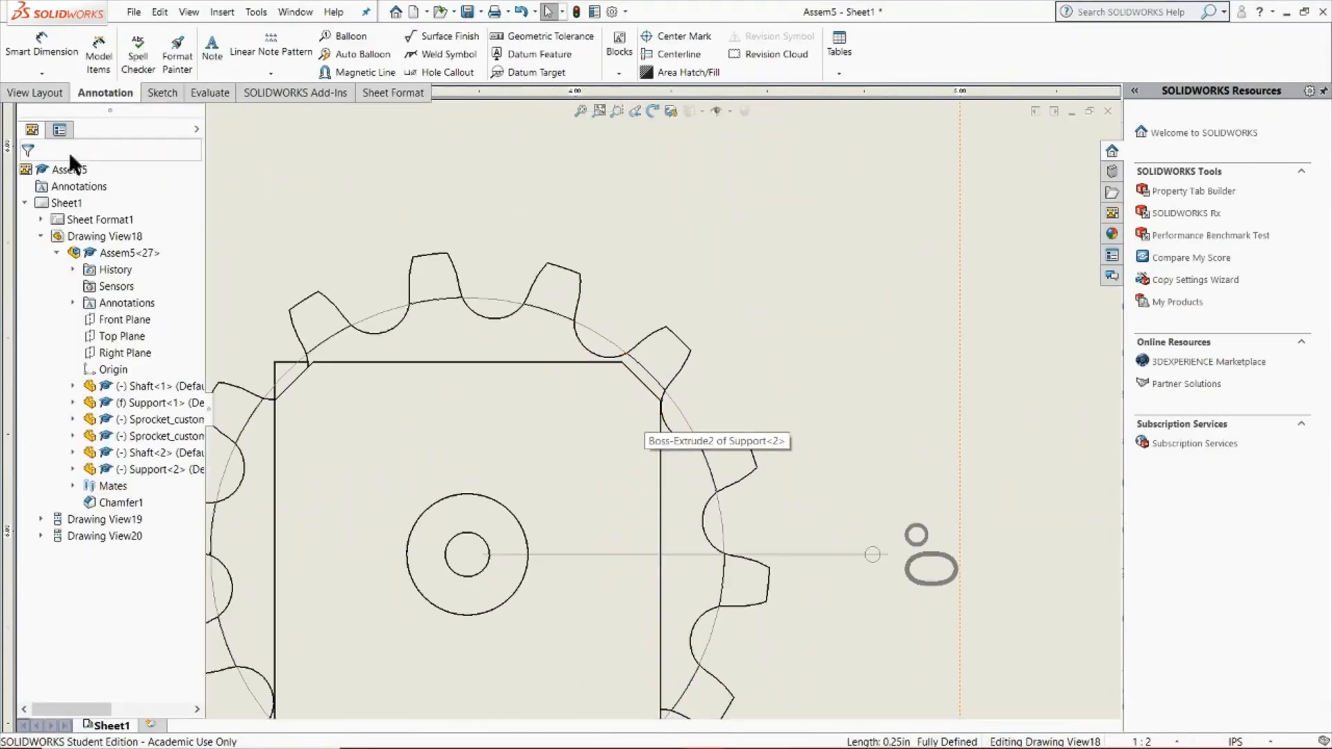
pyautogui.click(42, 73)
pyautogui.click(65, 220)
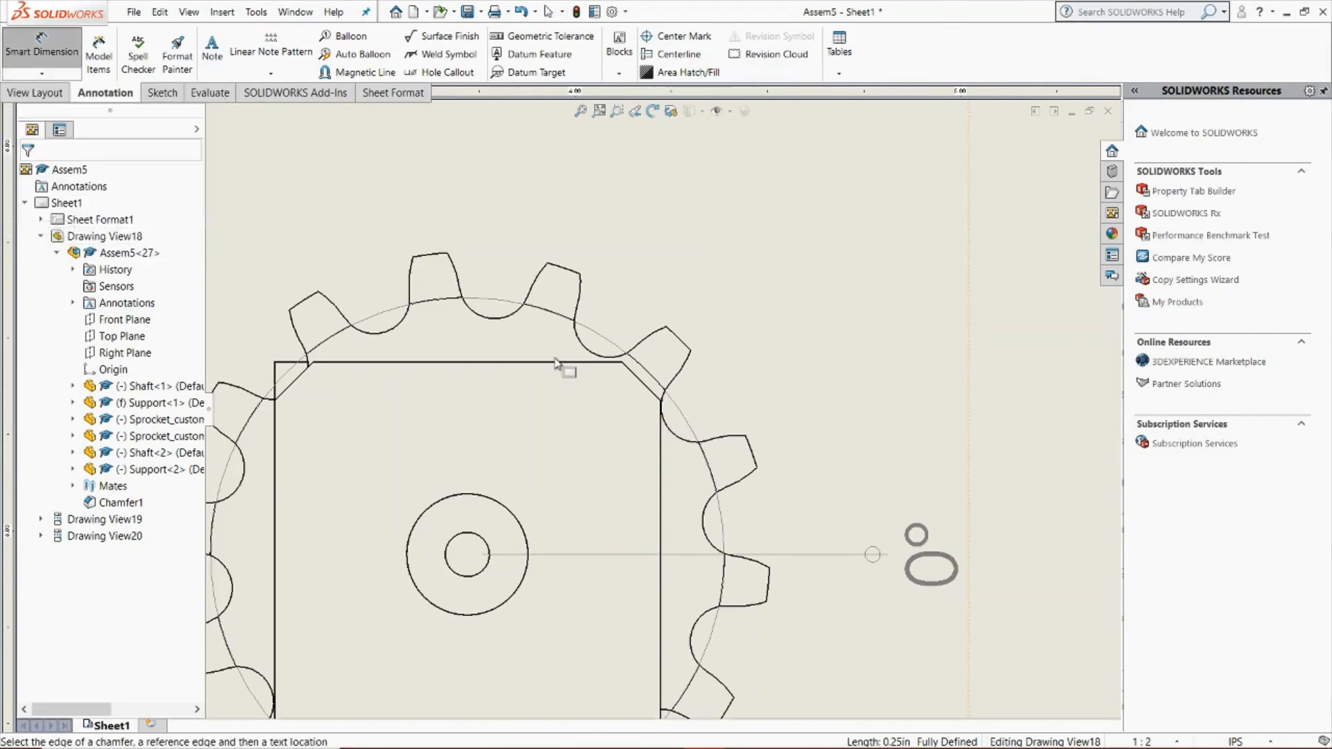
pyautogui.click(632, 375)
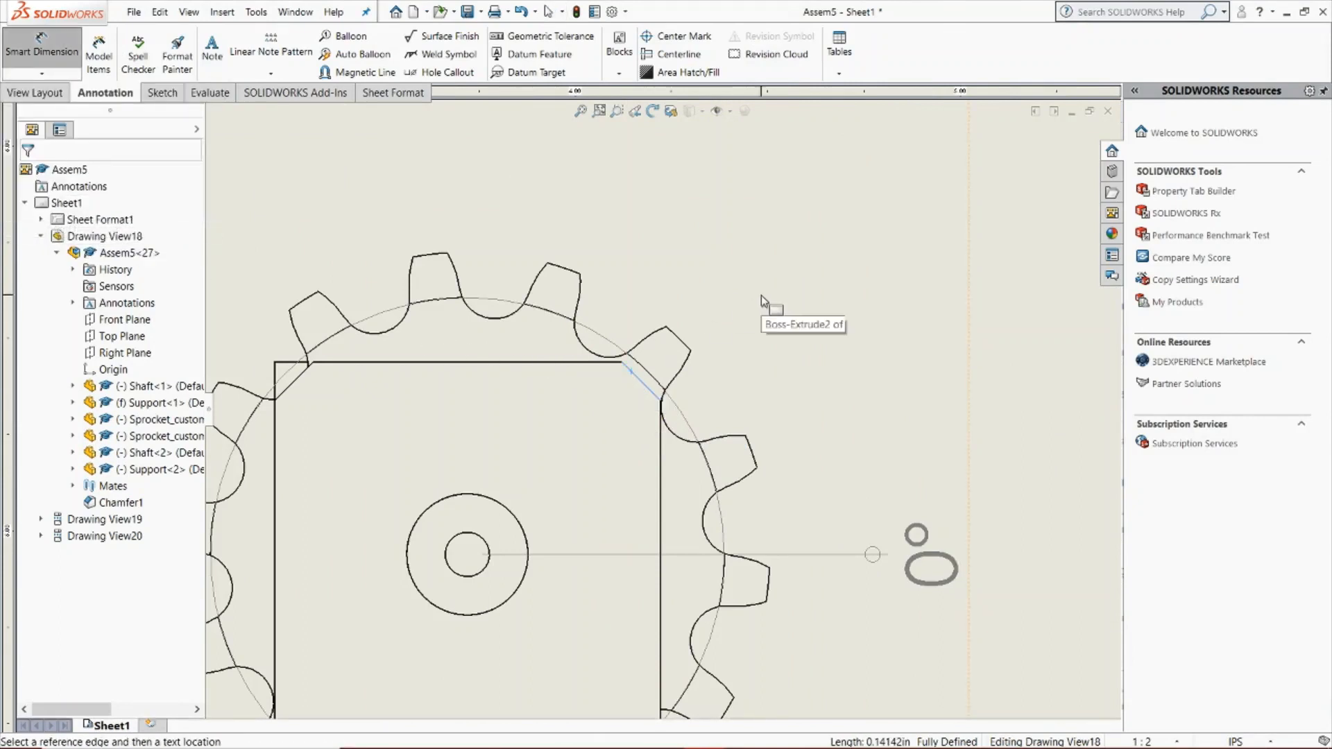
pyautogui.click(605, 362)
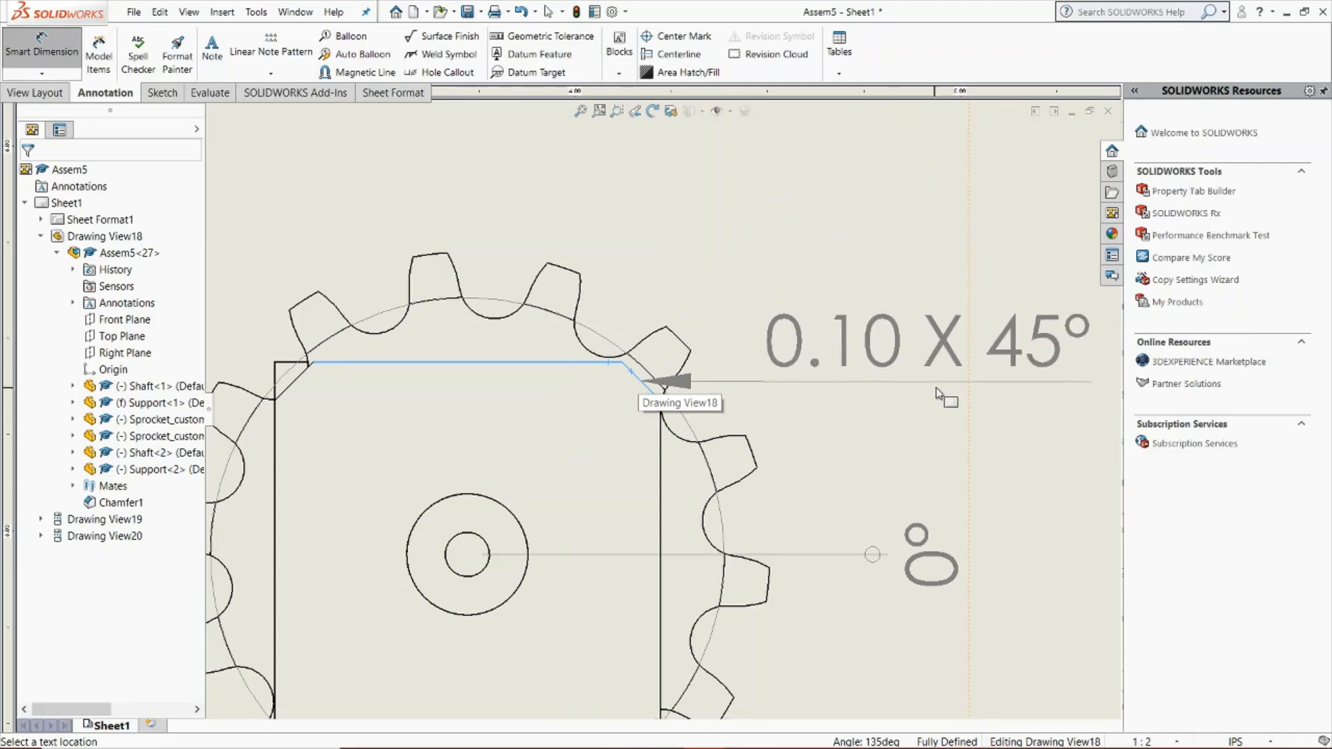
pyautogui.click(931, 393)
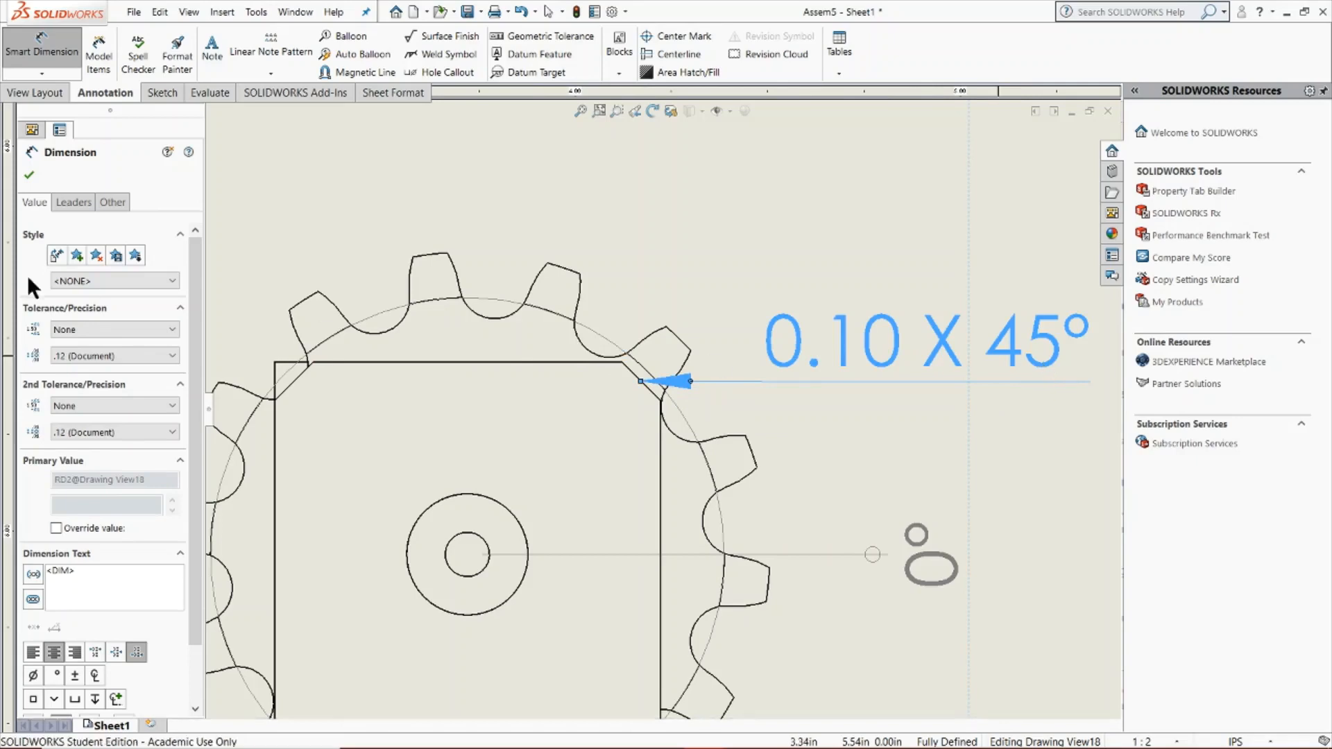
pyautogui.click(31, 177)
pyautogui.scroll(5, 735, 406)
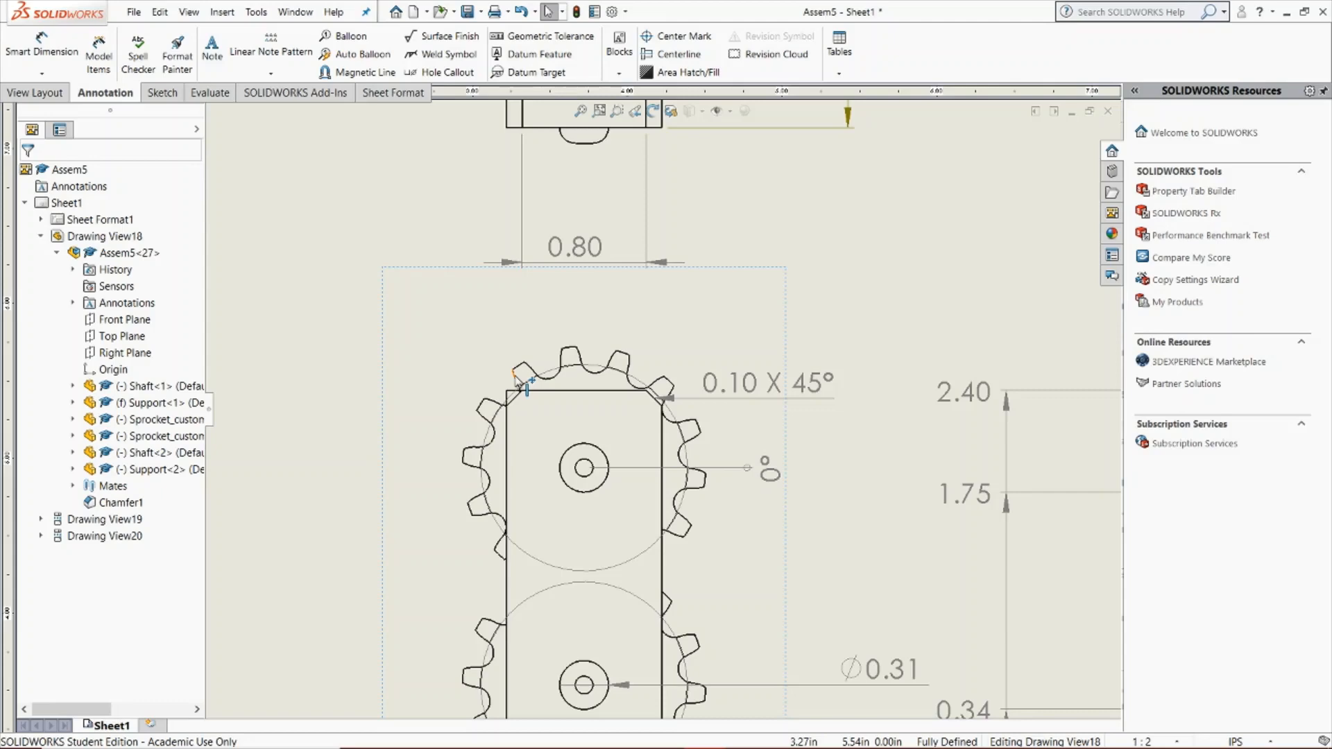
pyautogui.click(43, 73)
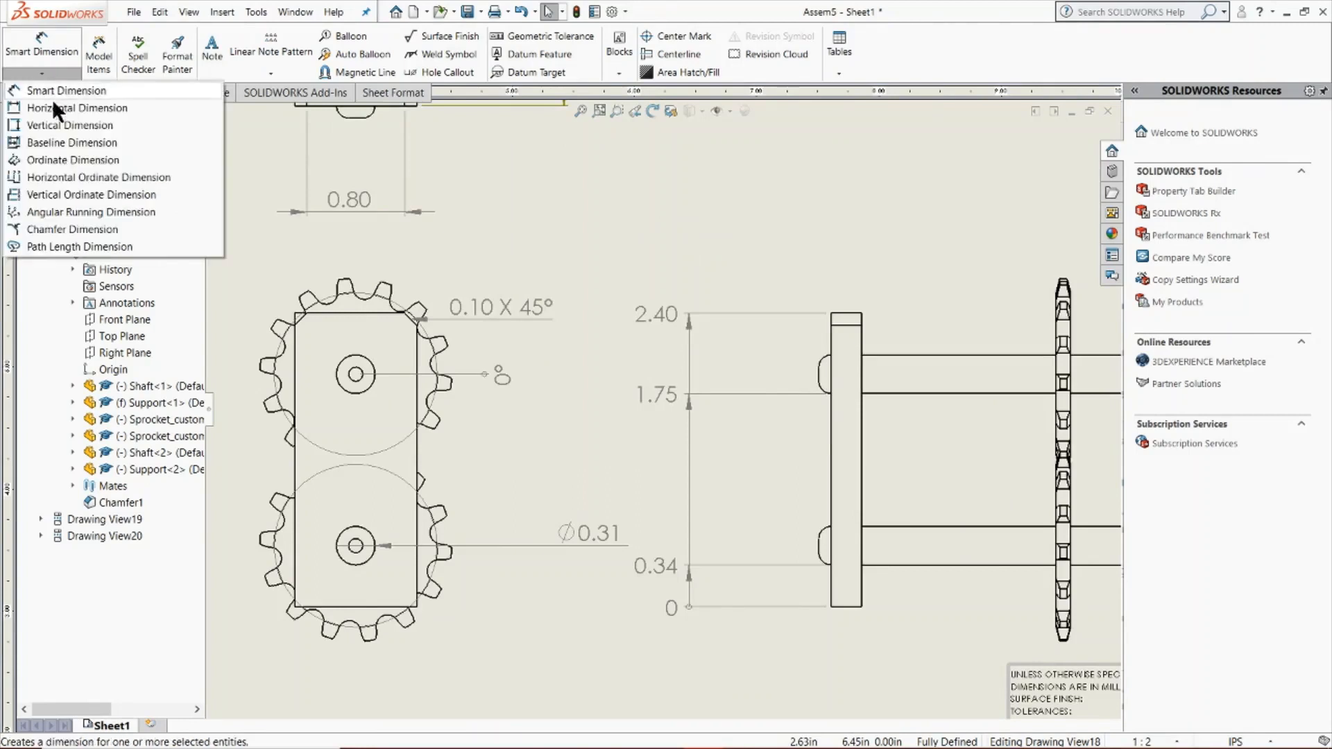
pyautogui.click(86, 212)
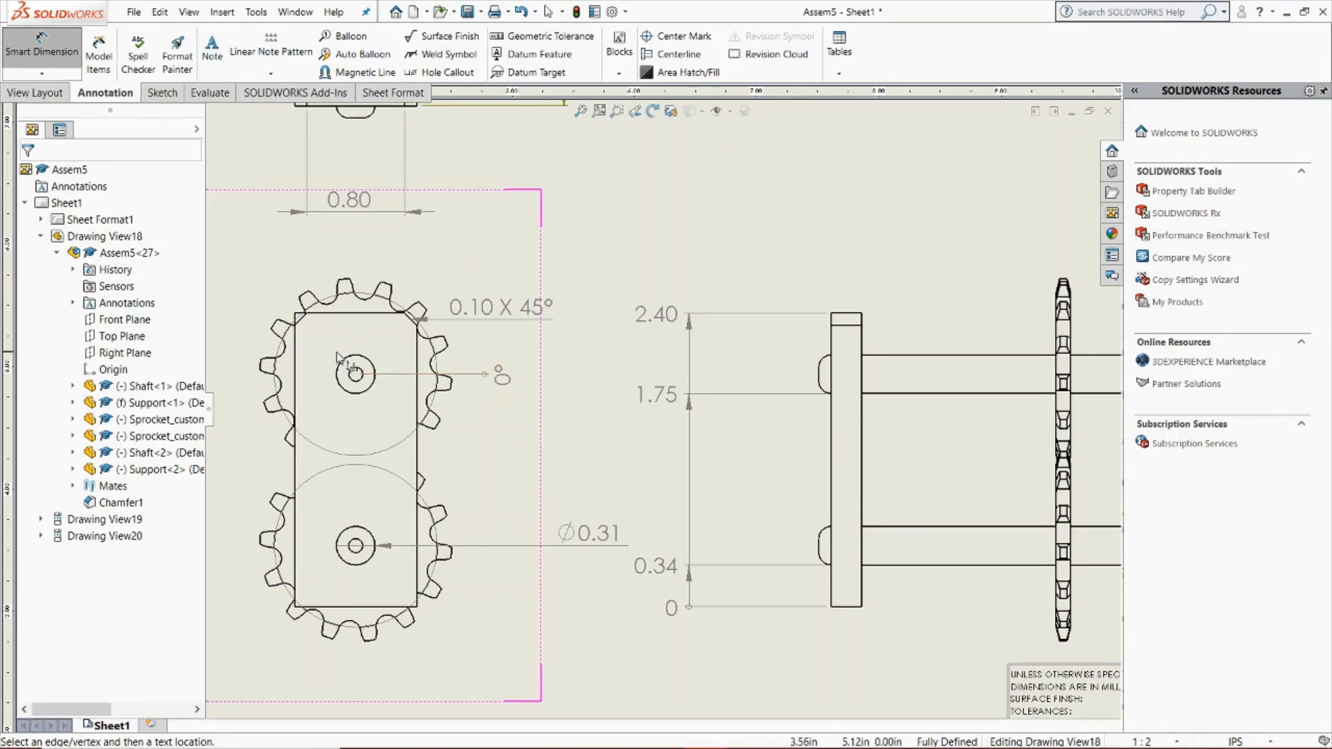
pyautogui.scroll(-3, 339, 352)
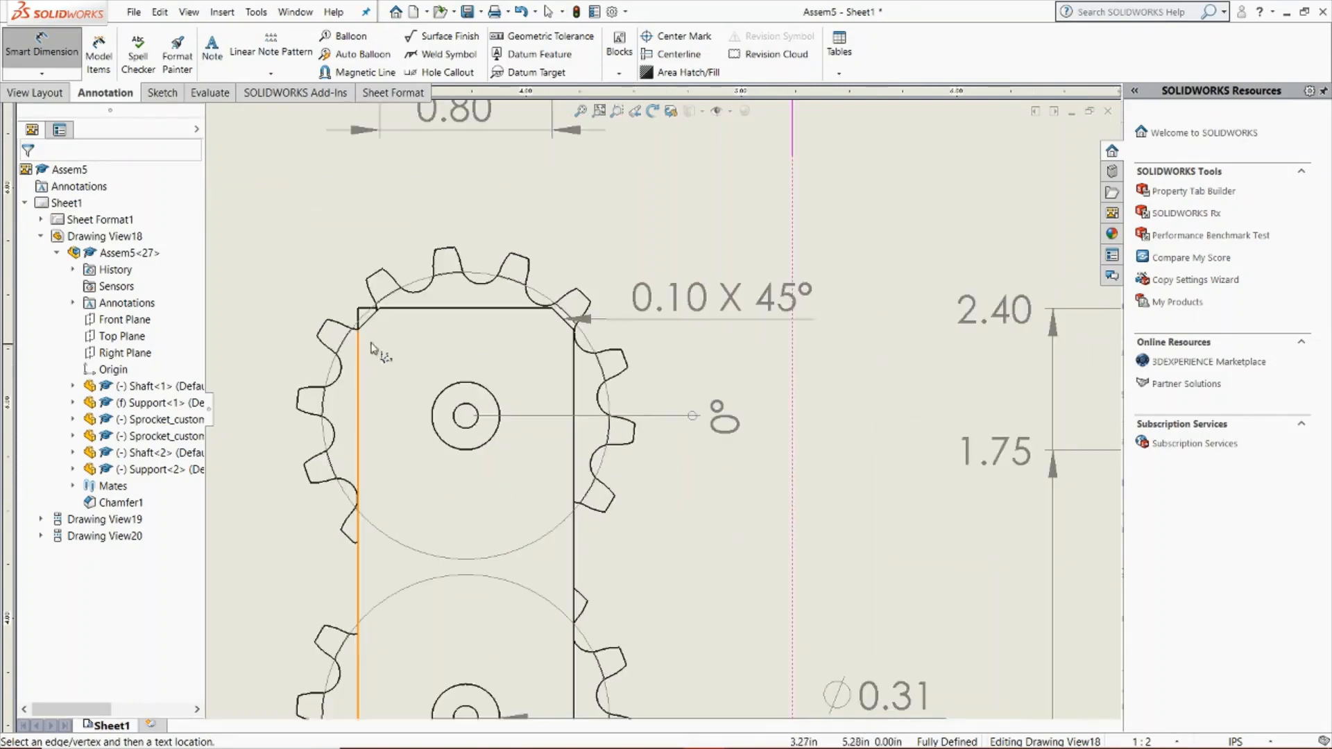
pyautogui.press('Escape')
# Delete the existing 0° angular running dimension at the upper sprocket in the front view
pyautogui.click(698, 422)
pyautogui.rightClick(696, 418)
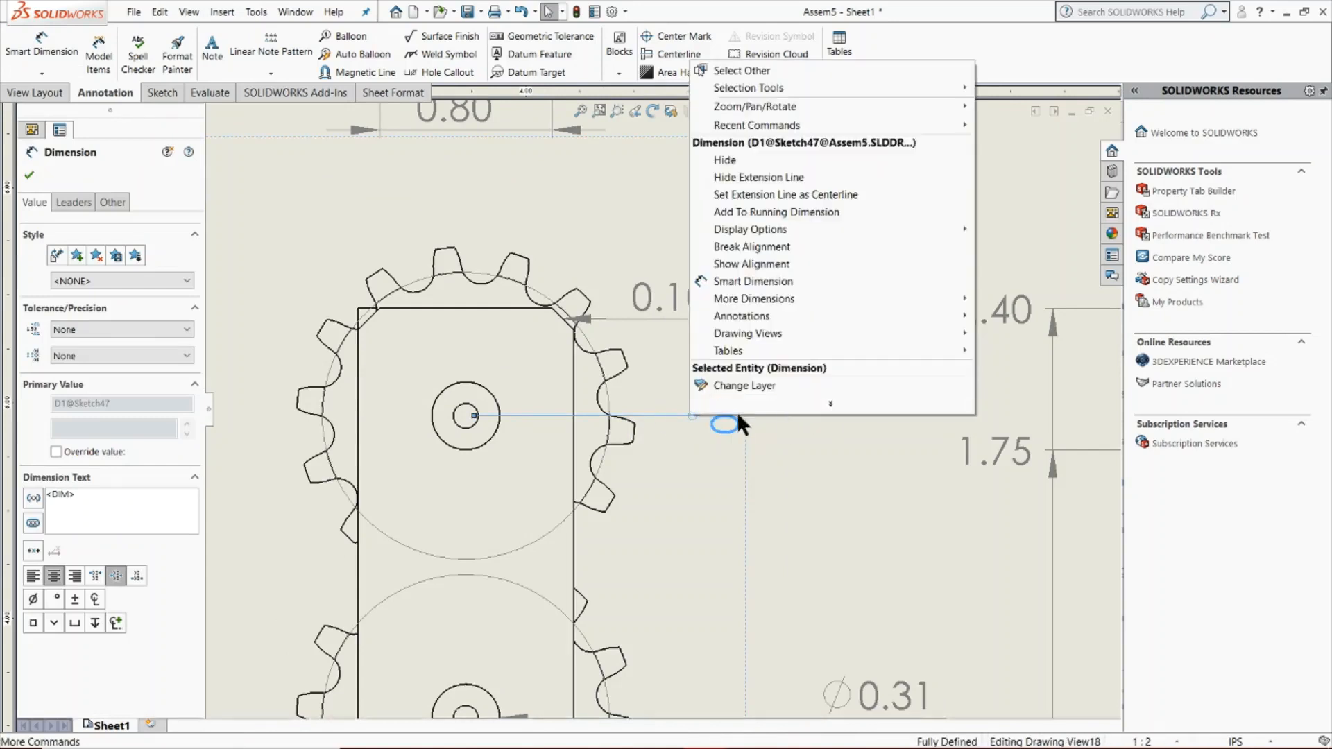
pyautogui.press('Escape')
pyautogui.press('Escape')
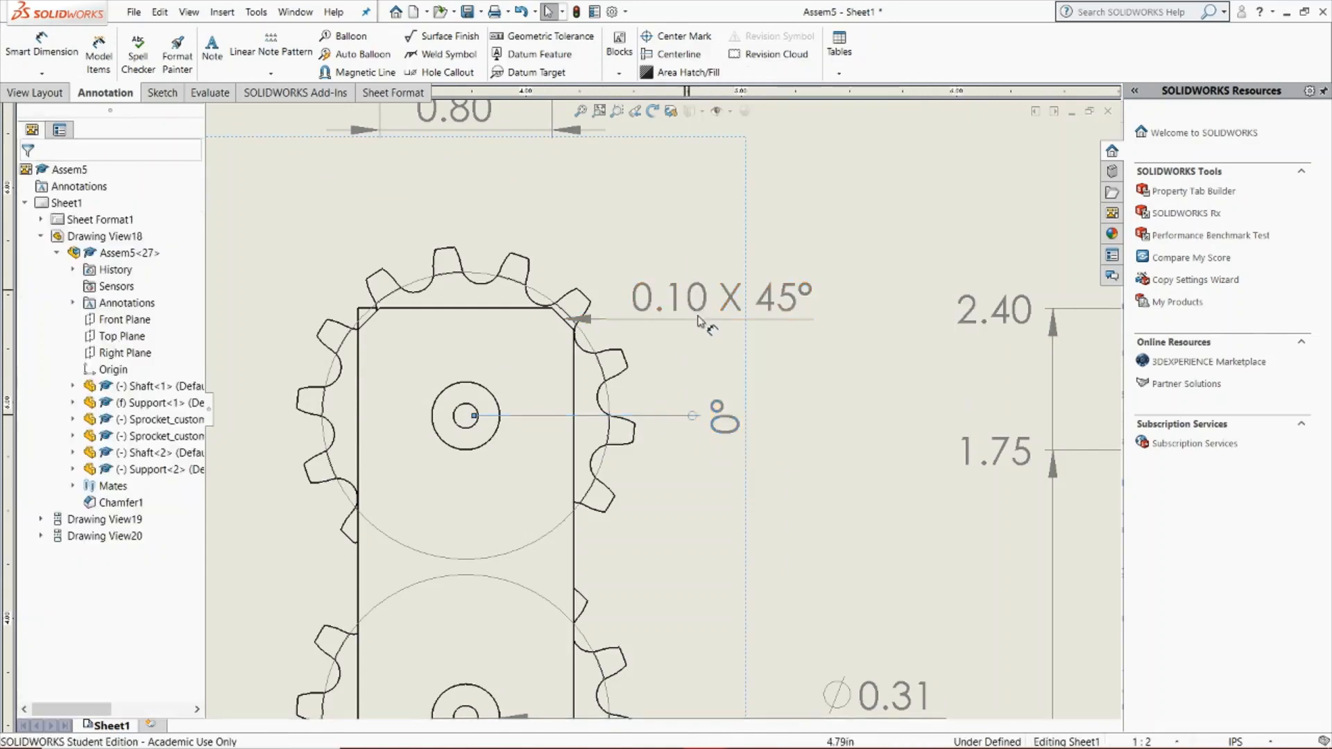
pyautogui.click(718, 420)
pyautogui.press('Delete')
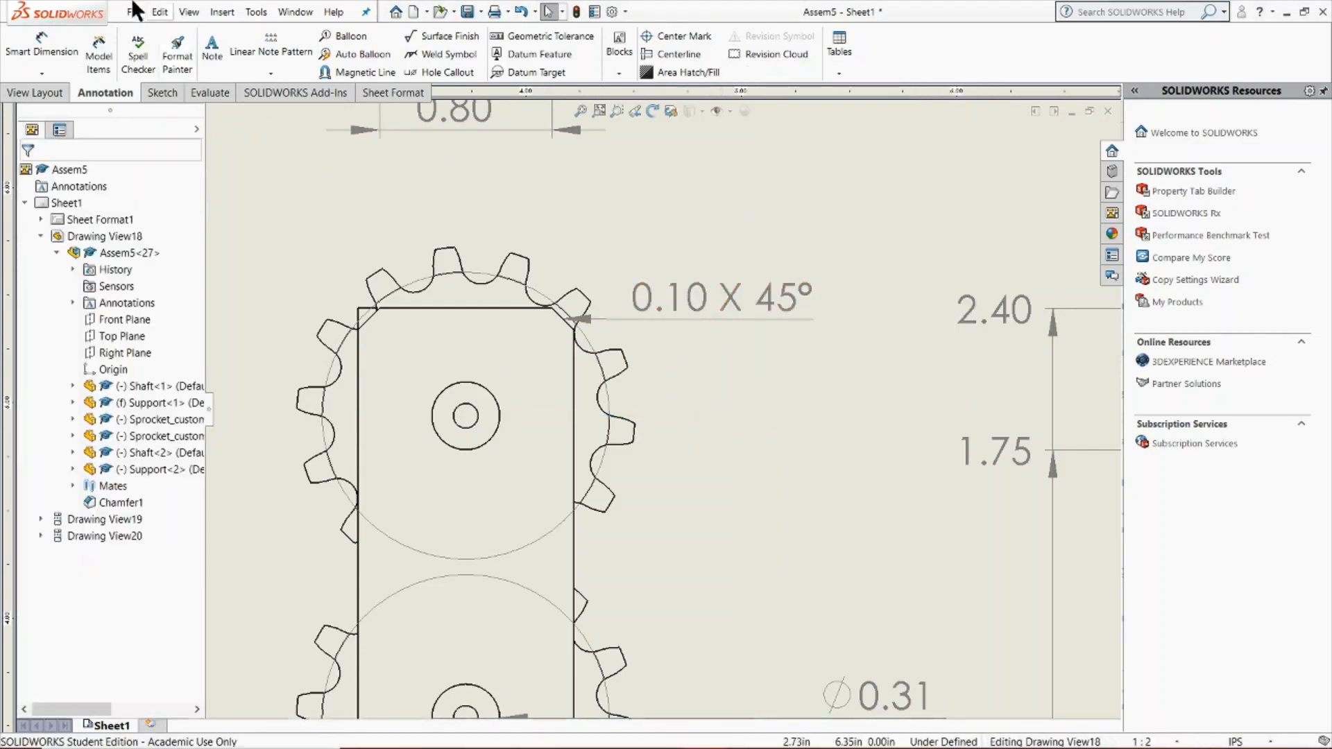
# Place a new zero baseline for angular running dimensions on the upper sprocket's circle, to the right of the front view
pyautogui.click(42, 73)
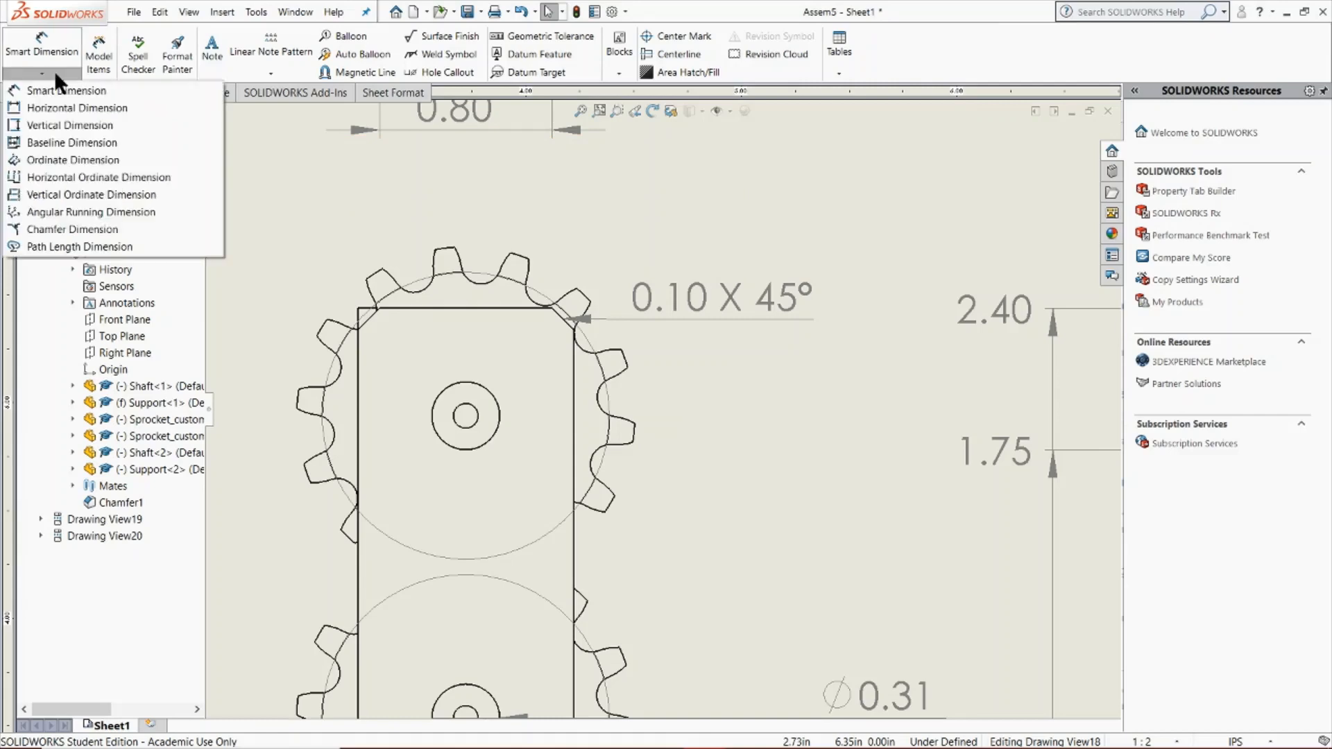
pyautogui.click(107, 214)
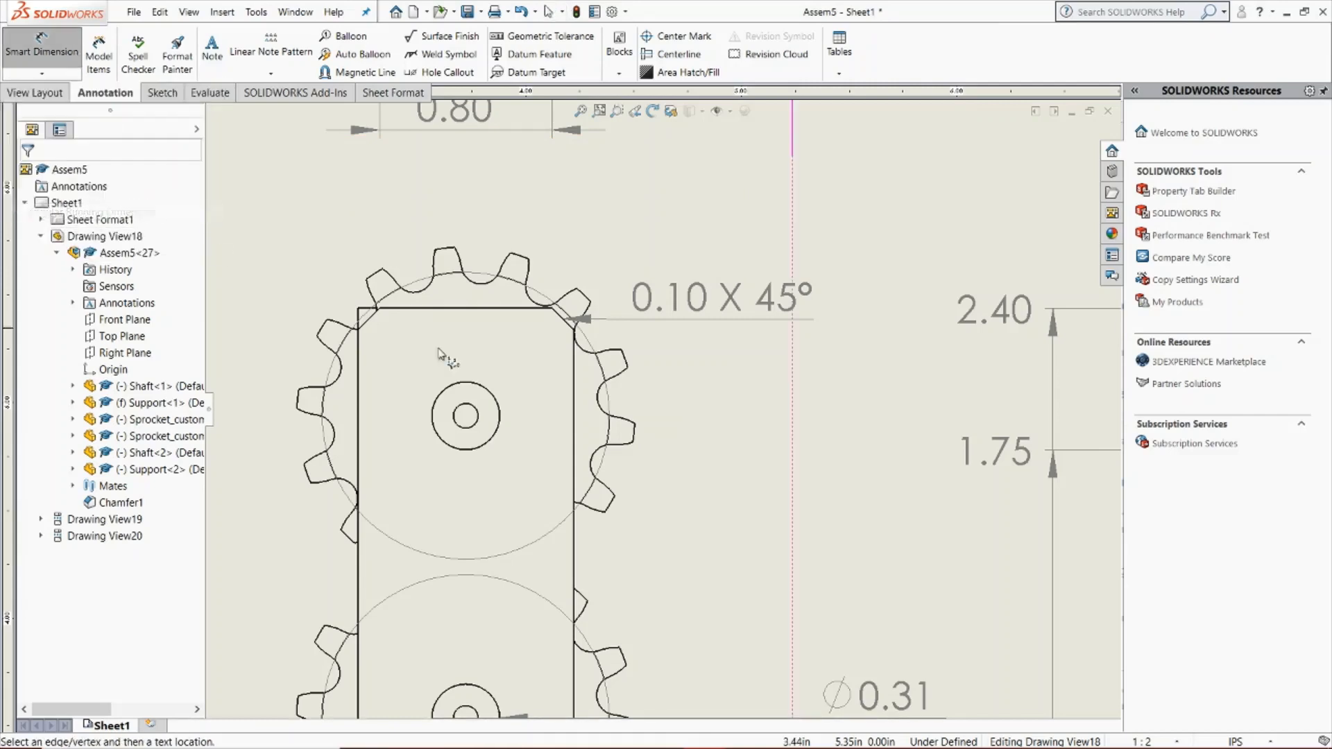
pyautogui.click(605, 386)
pyautogui.click(777, 438)
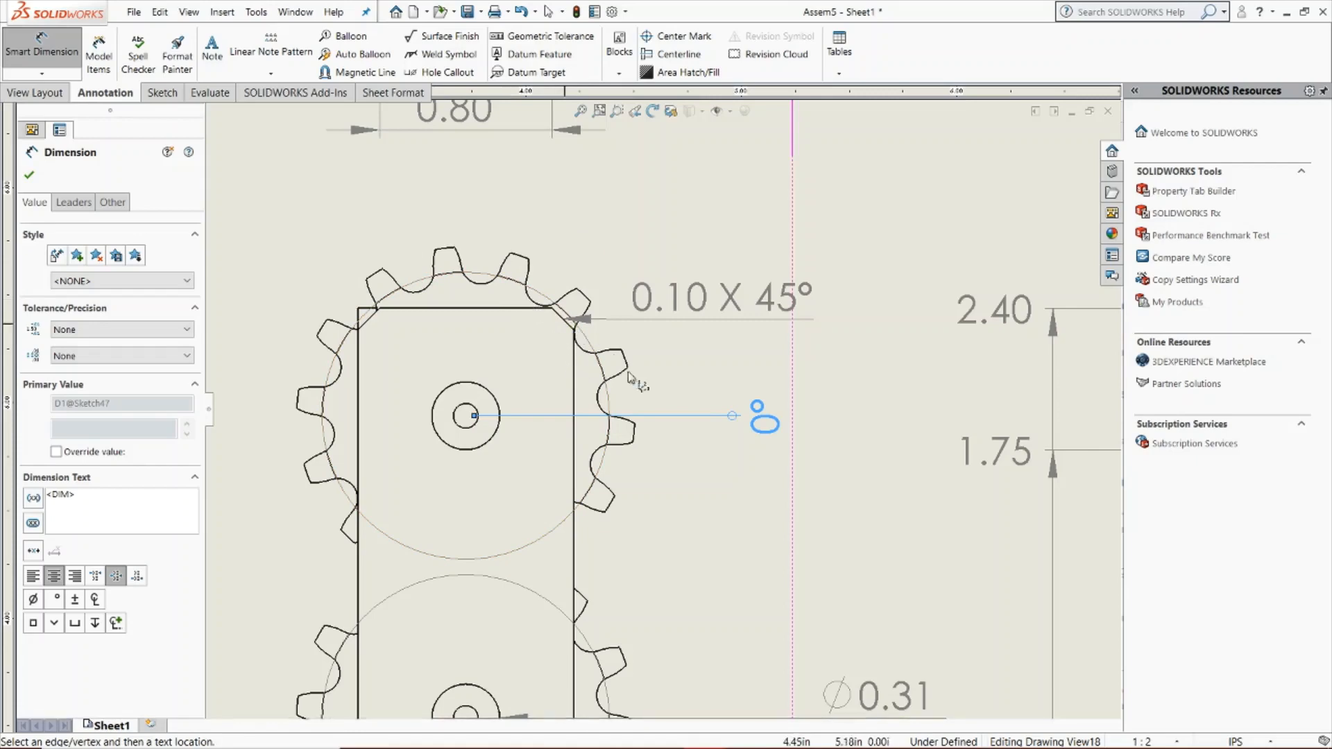
# Add an angular running dimension from the zero baseline to the upper sprocket's lower-right tooth edge
pyautogui.scroll(-4, 628, 374)
pyautogui.scroll(3, 635, 490)
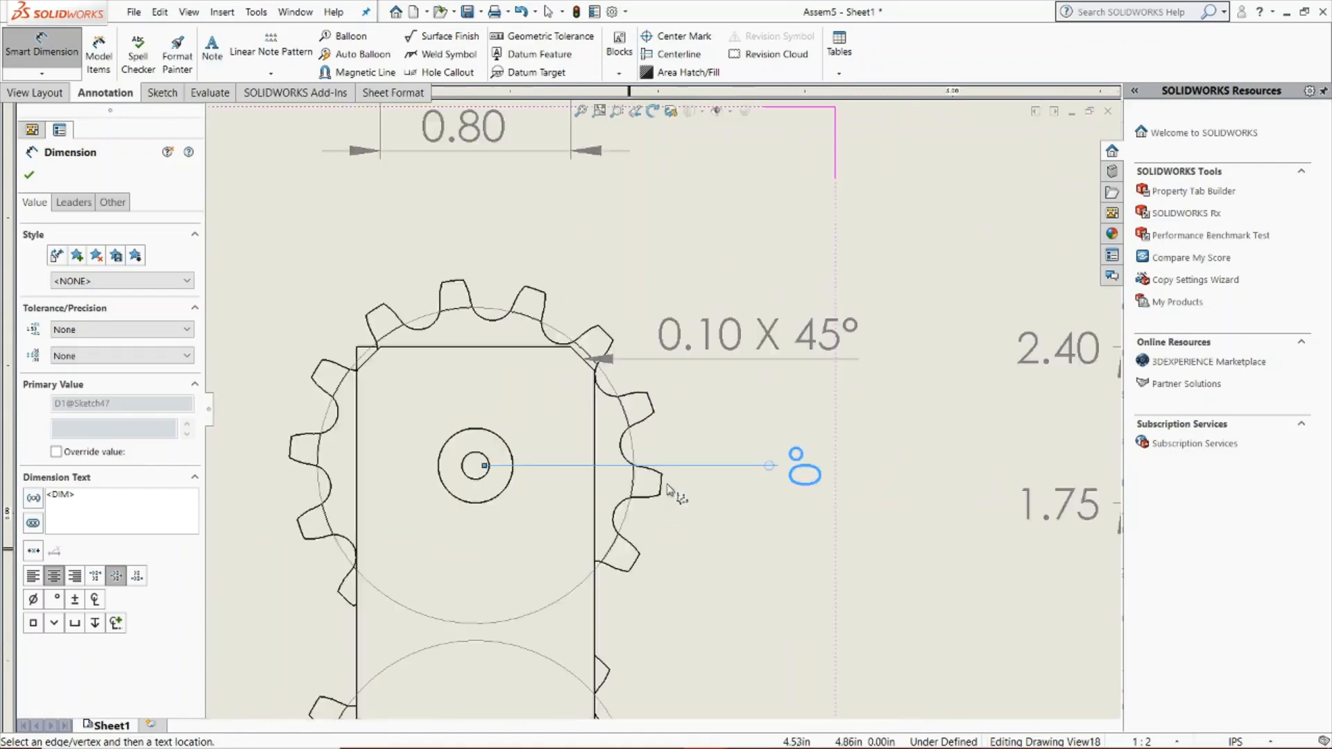
pyautogui.scroll(-5, 631, 490)
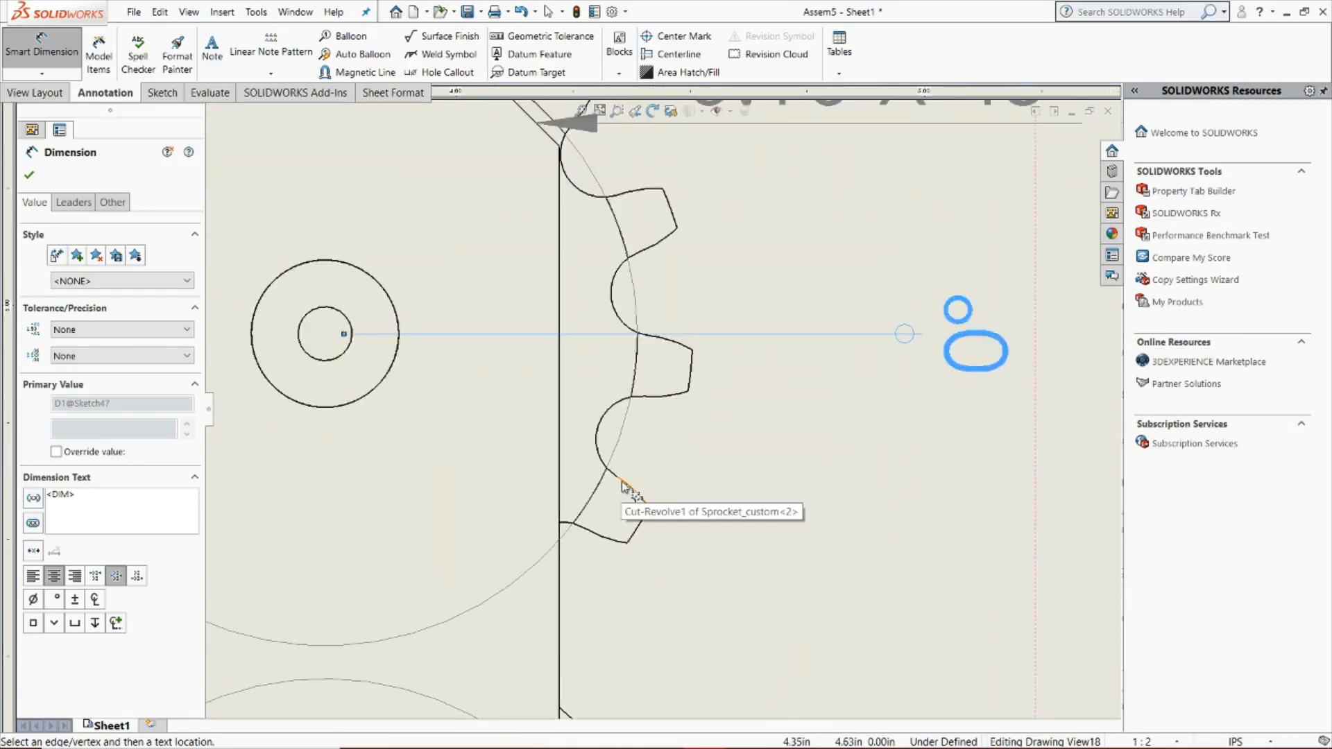
pyautogui.click(623, 485)
pyautogui.scroll(3, 789, 500)
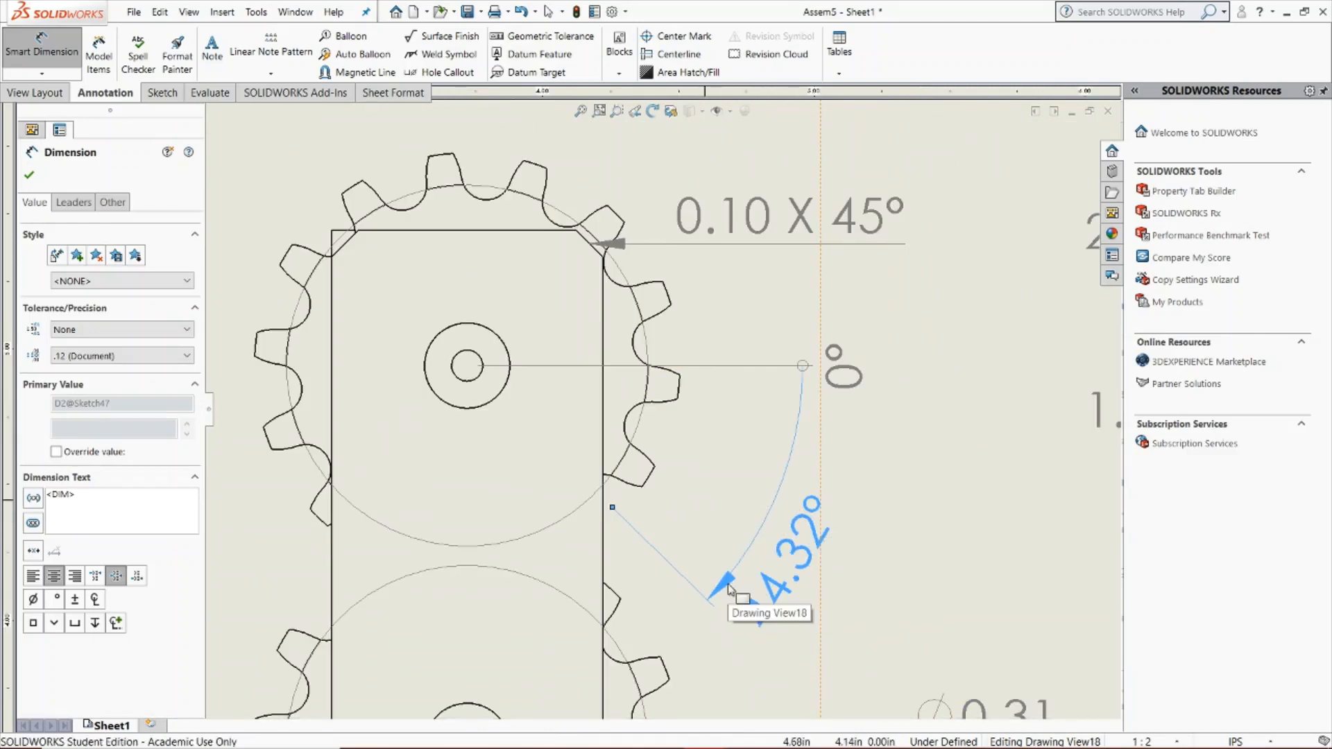
pyautogui.click(723, 586)
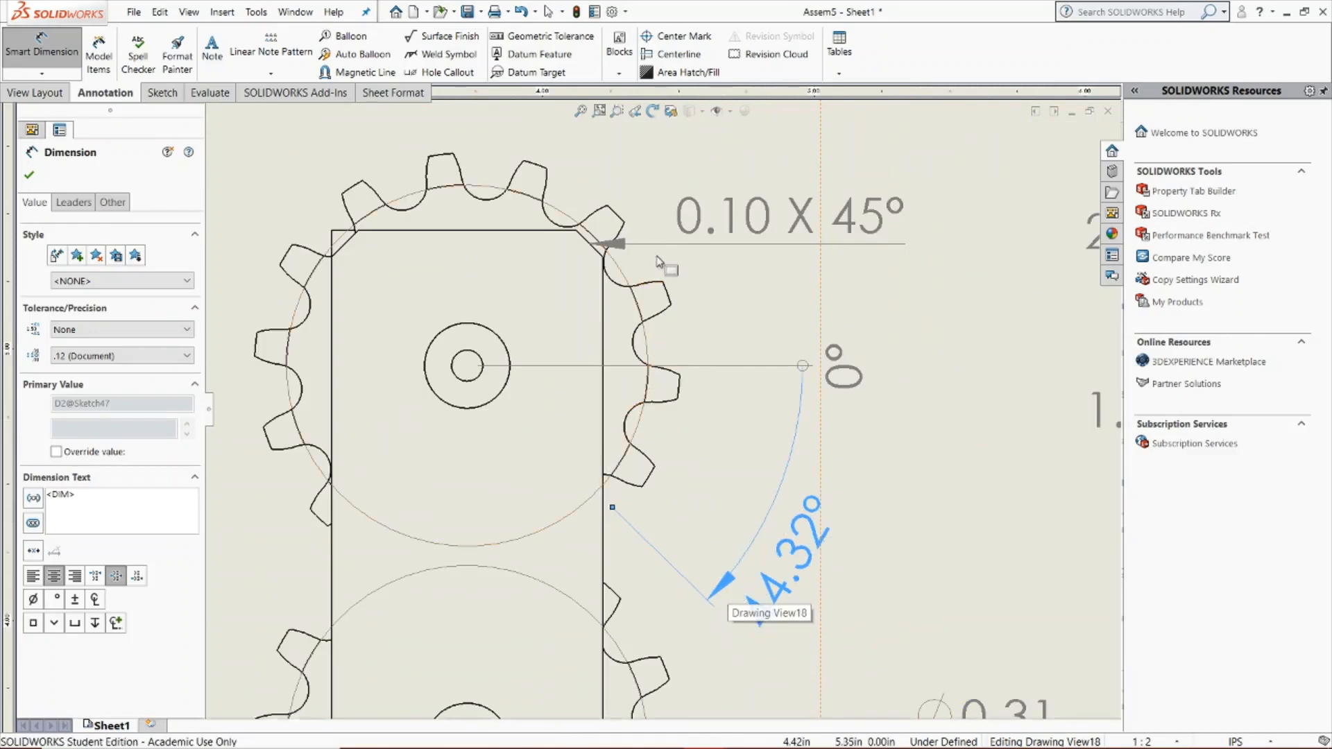
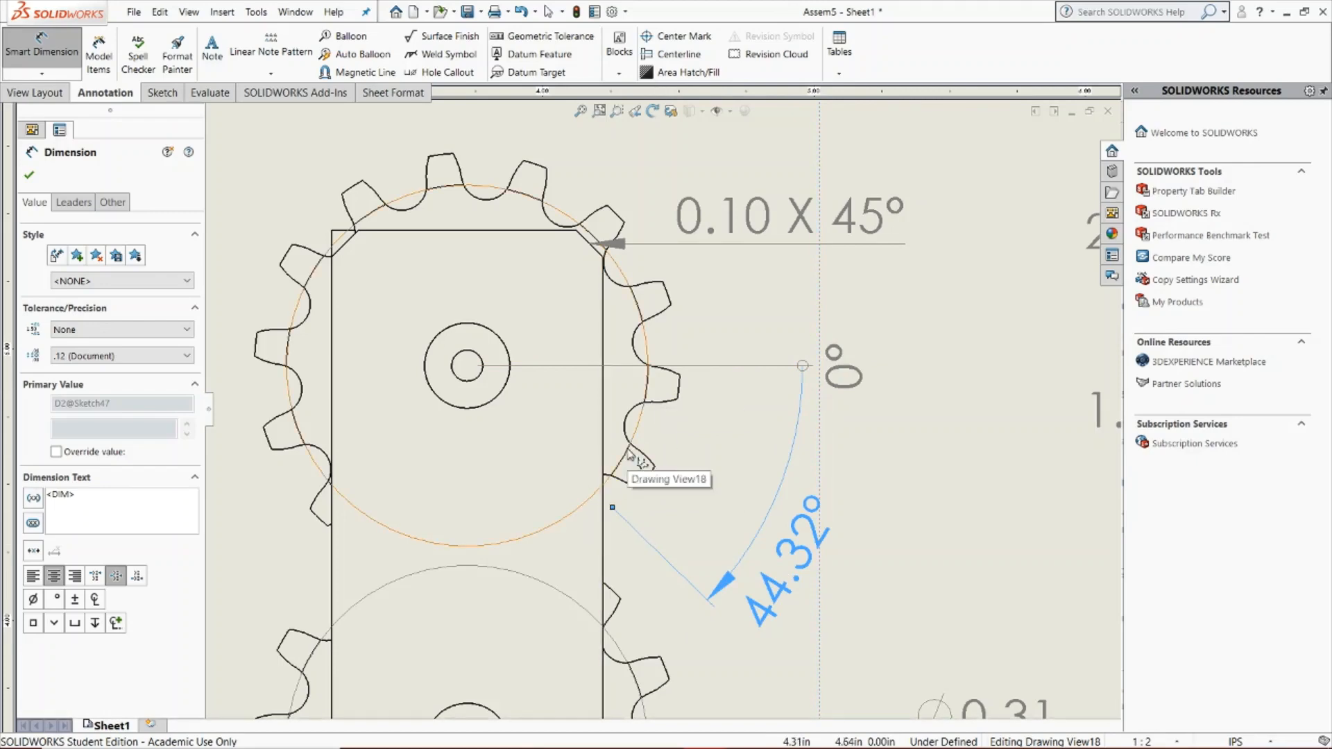
pyautogui.scroll(5, 798, 433)
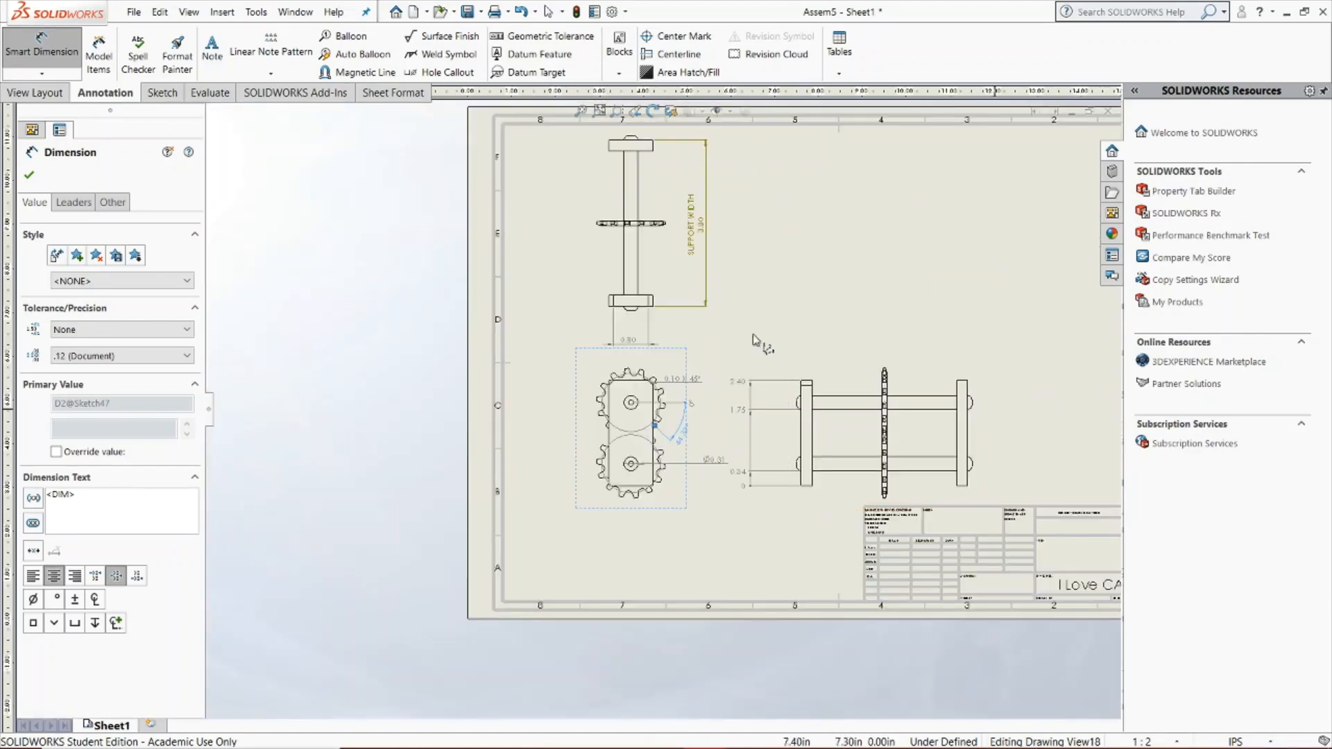
pyautogui.scroll(-4, 755, 340)
pyautogui.scroll(2, 340, 299)
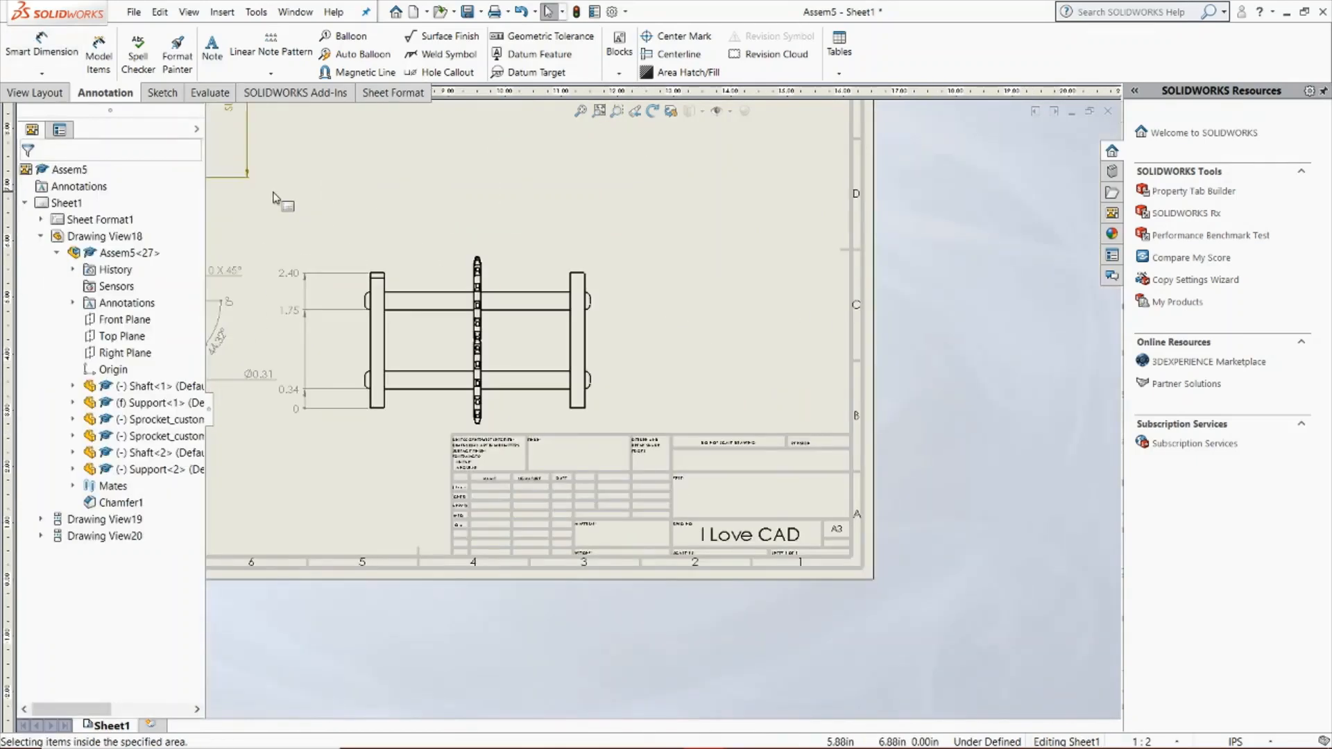
pyautogui.click(212, 50)
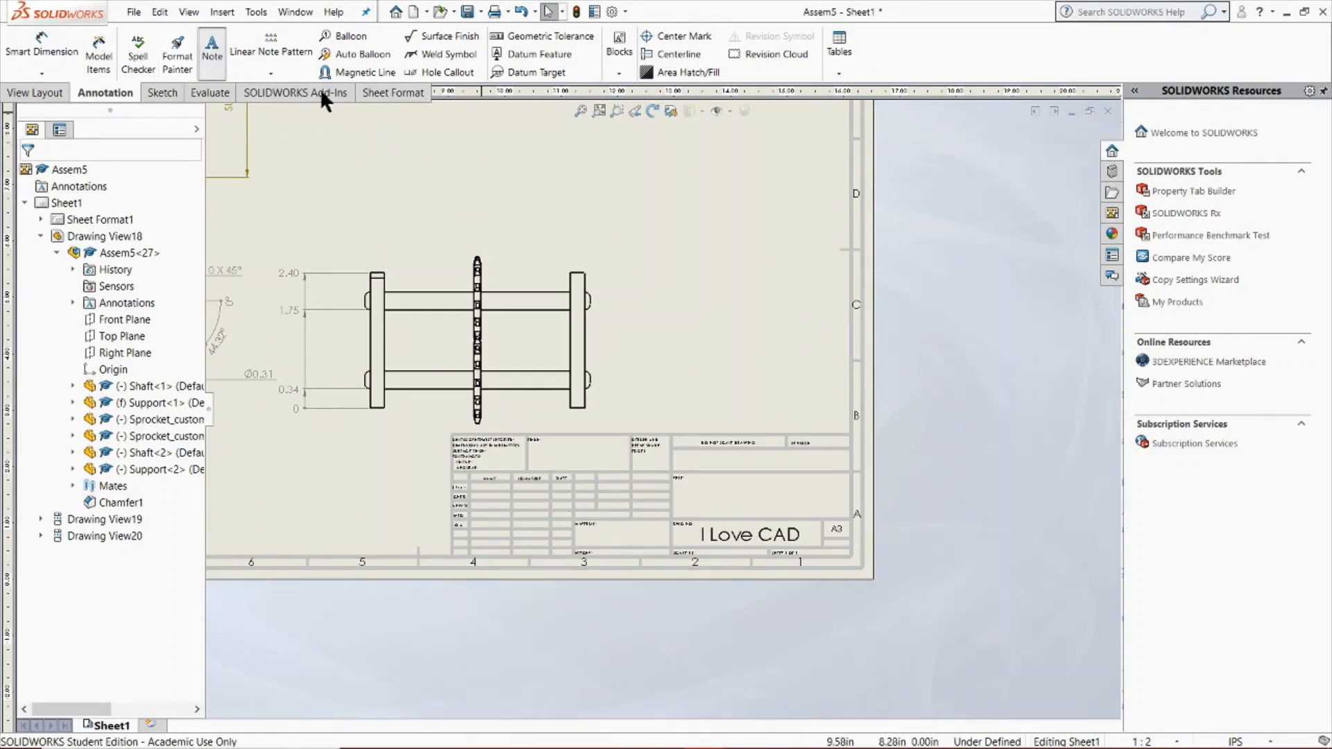
pyautogui.scroll(4, 687, 202)
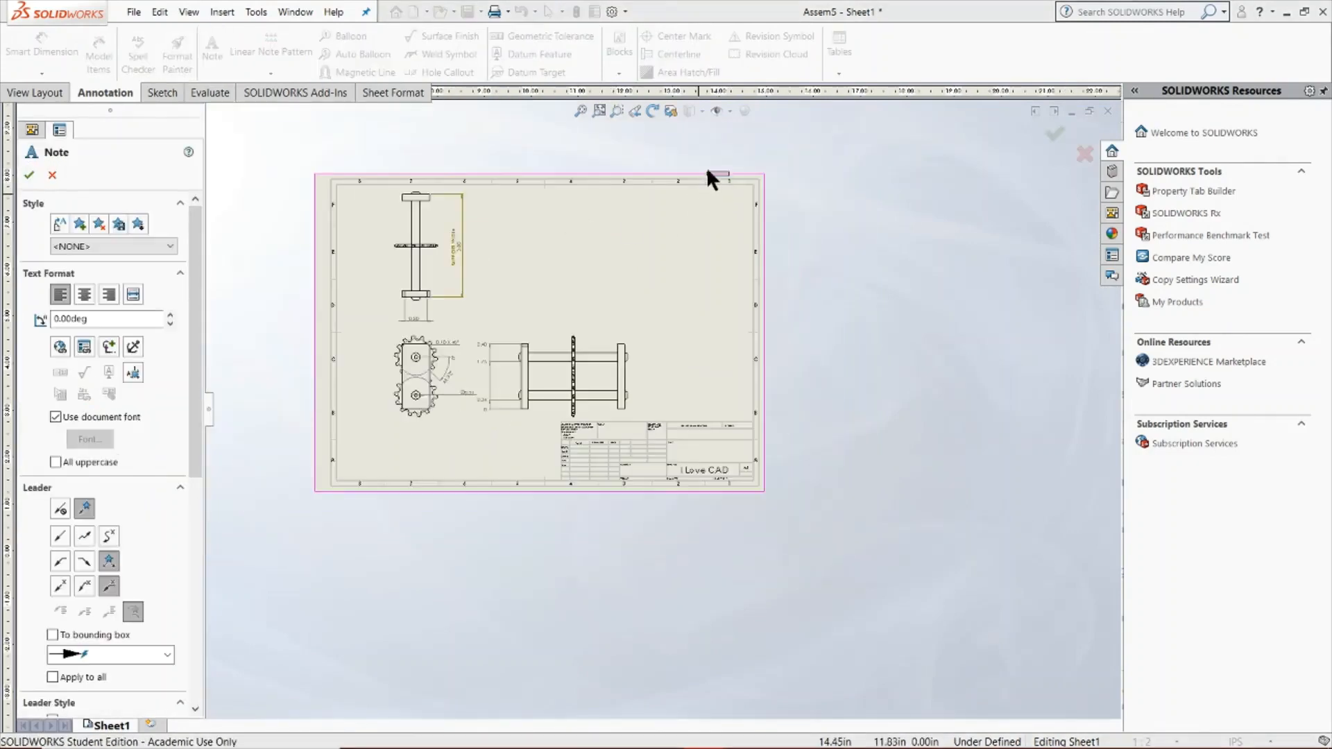
pyautogui.scroll(-4, 707, 168)
pyautogui.click(633, 327)
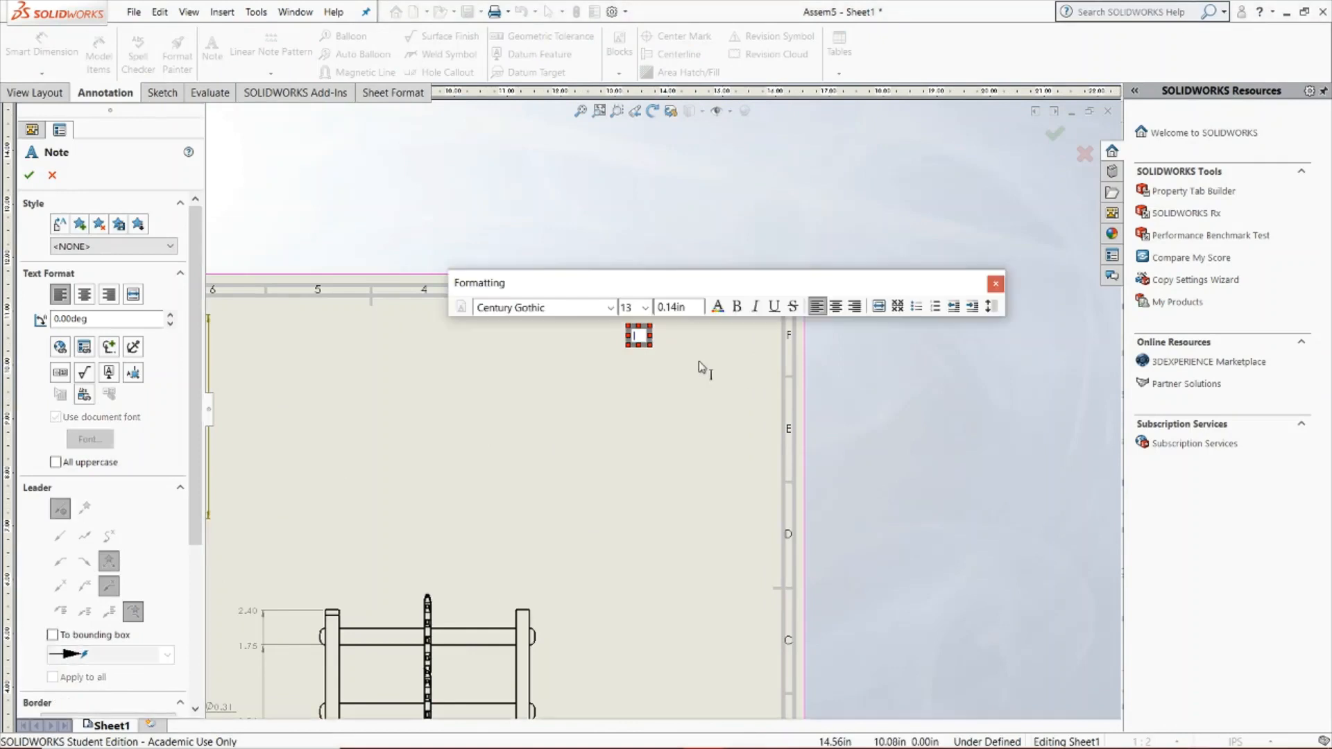
pyautogui.write('wesfjskdhfjksdfnjdsjkf')
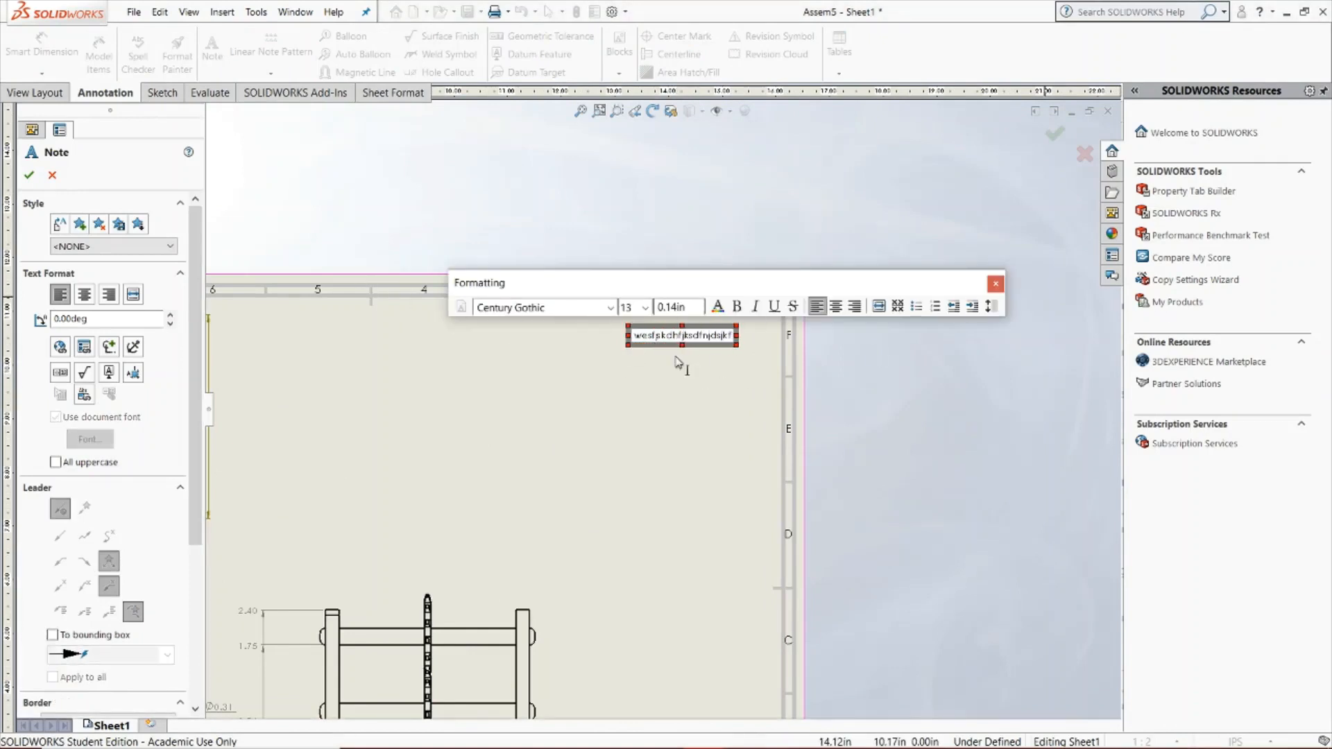
pyautogui.click(995, 284)
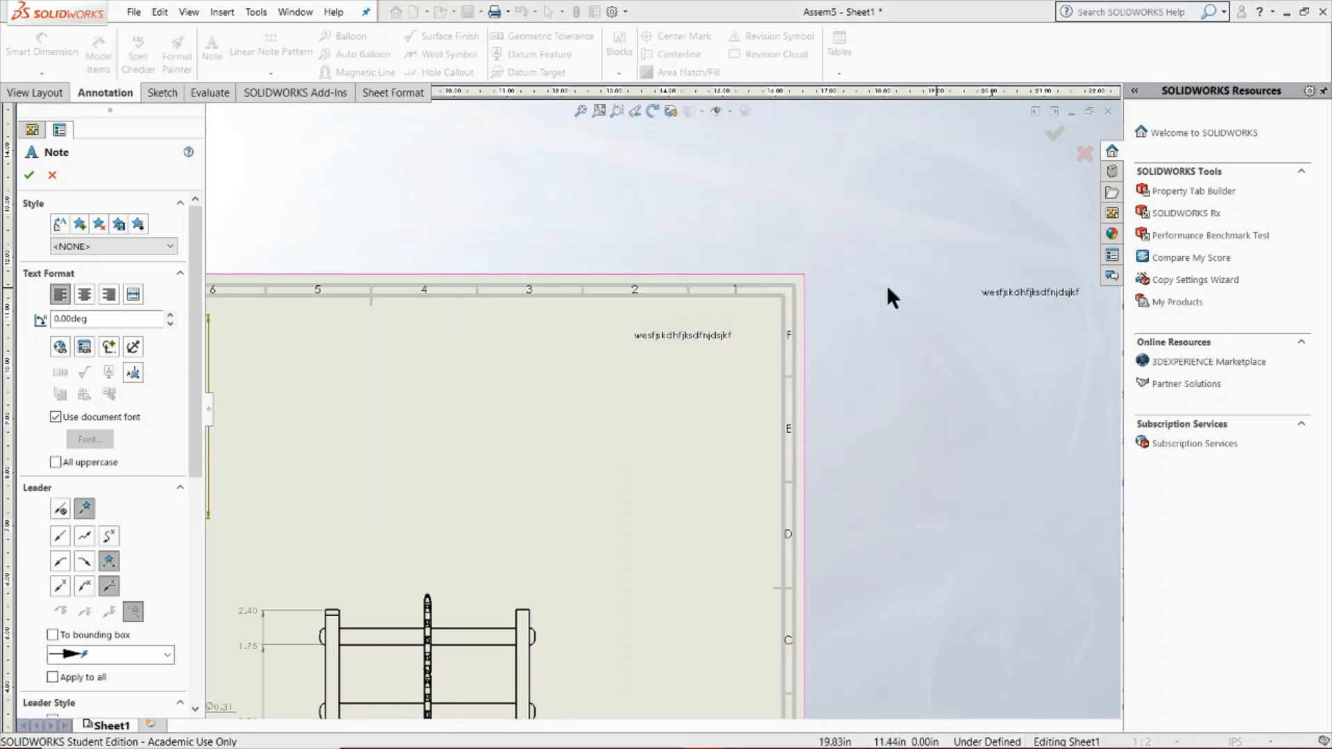
pyautogui.press('Escape')
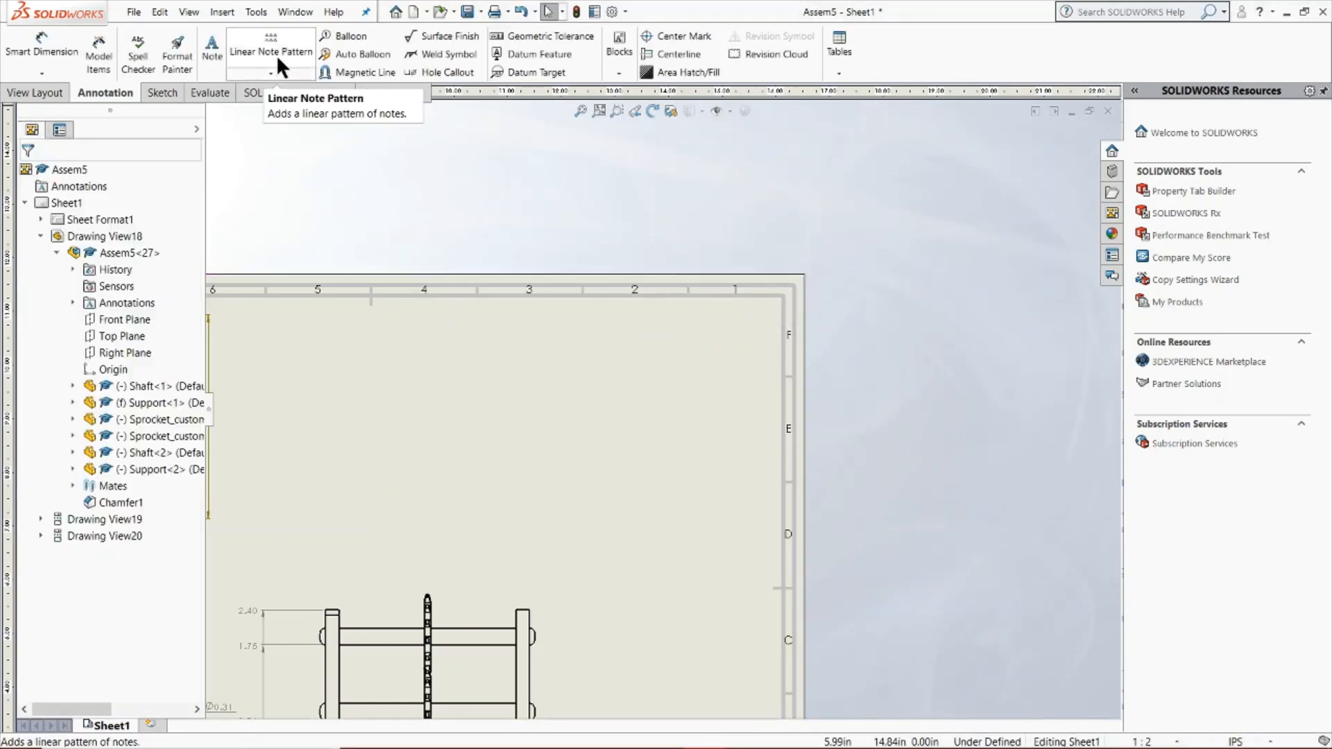
pyautogui.click(212, 48)
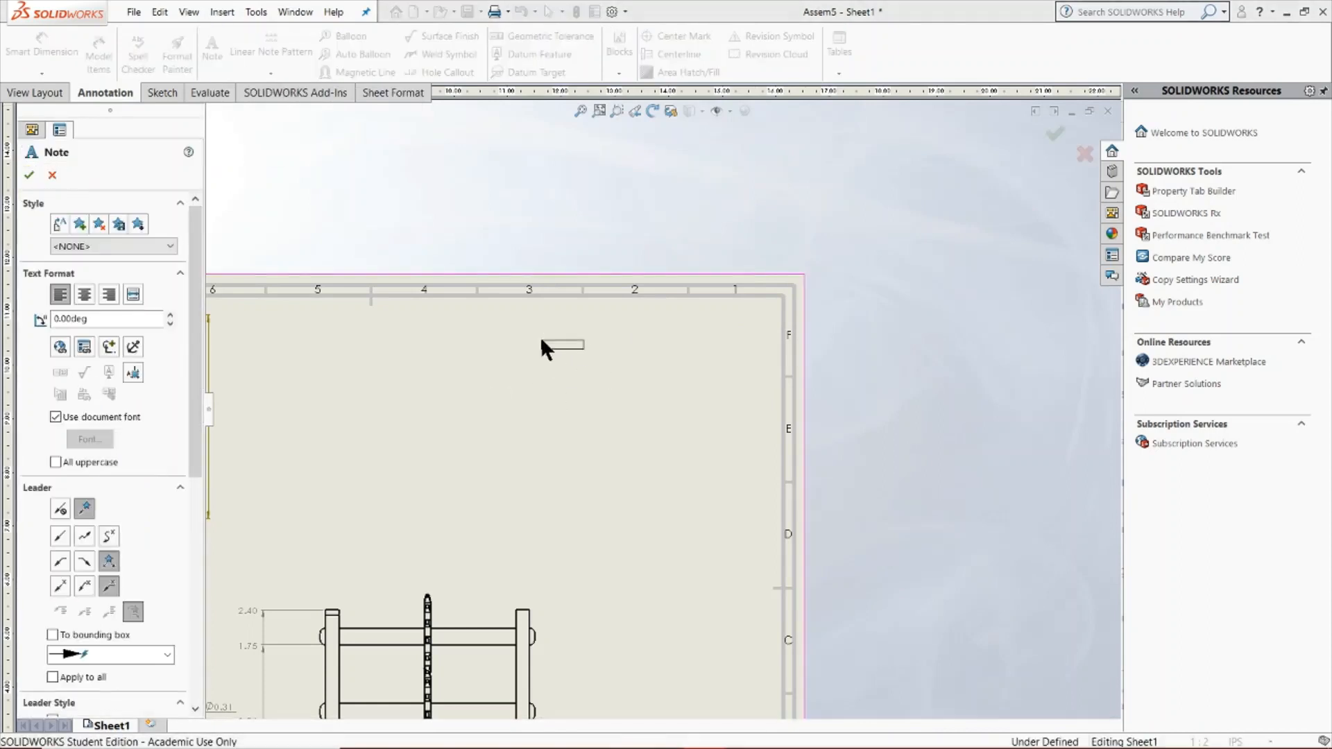
pyautogui.click(542, 340)
pyautogui.write('sdfjksbdf')
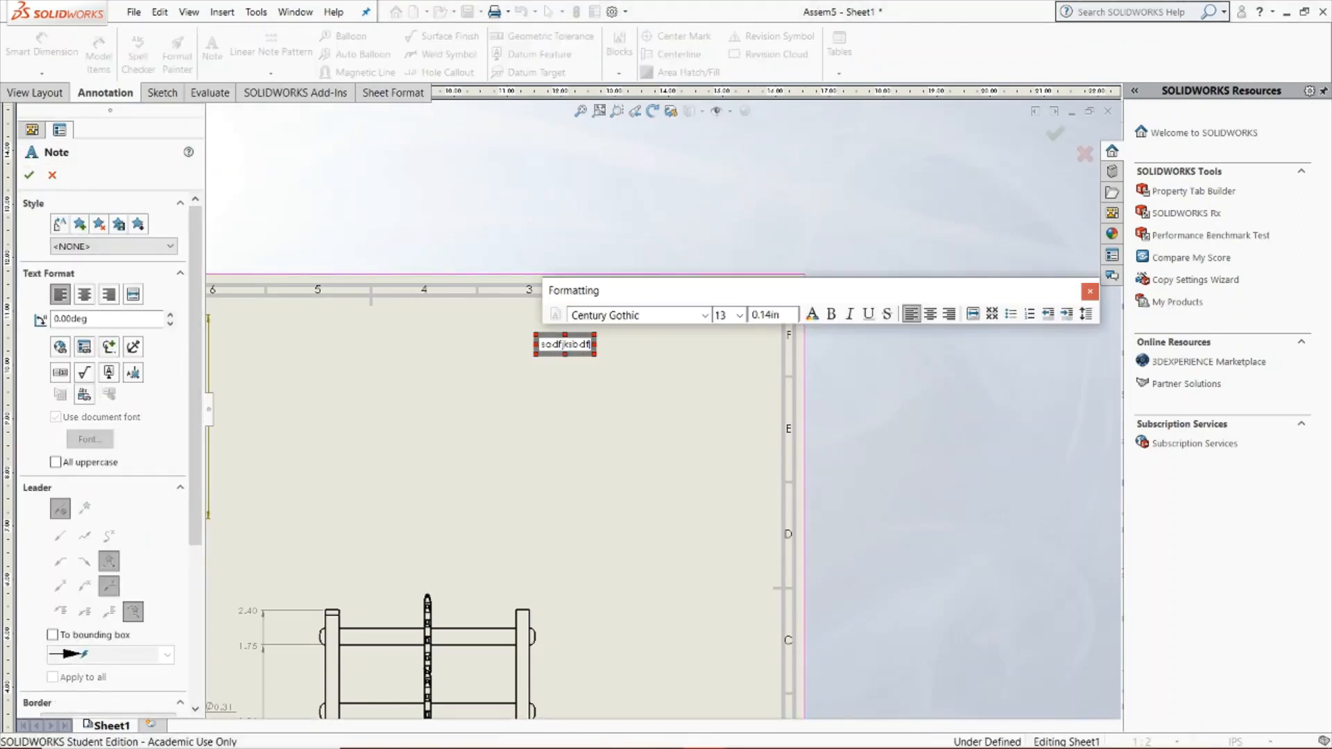
pyautogui.click(1091, 292)
pyautogui.press('Escape')
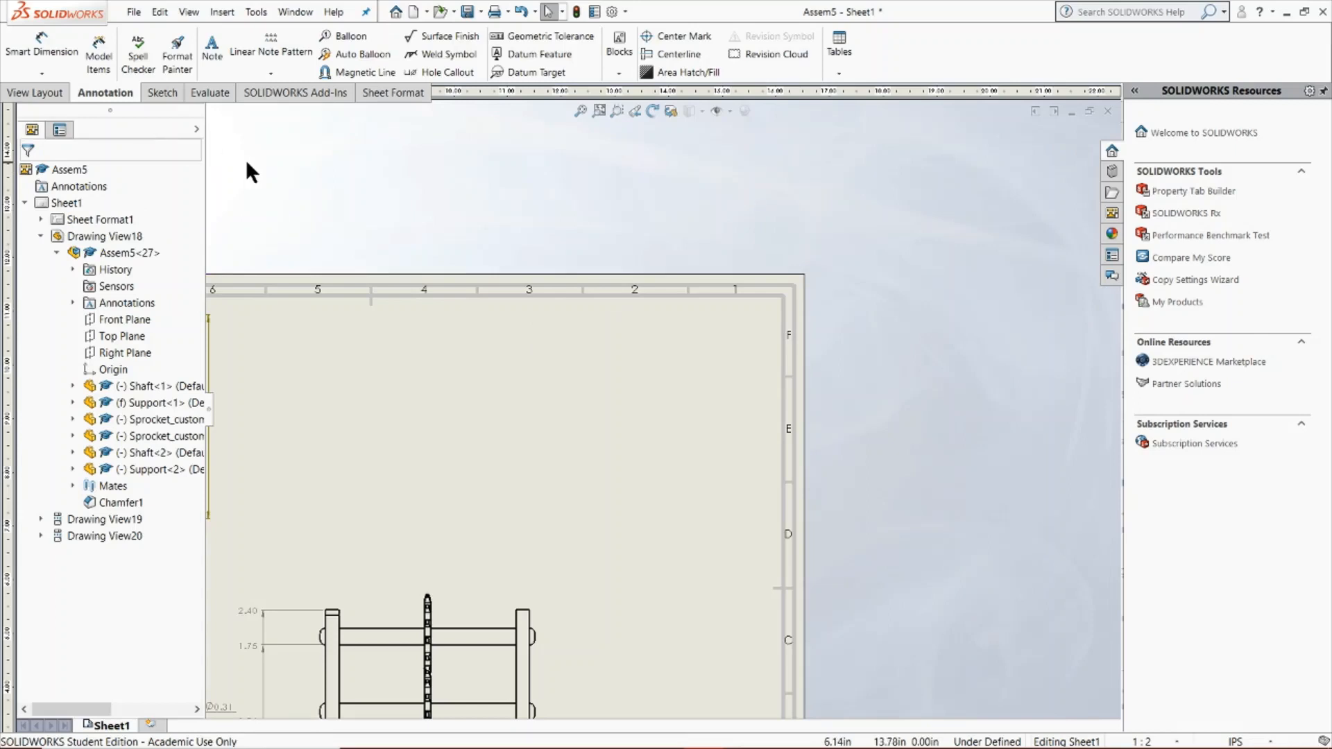
# Add a text note reading "Hi" in the empty upper-right area of the sheet
pyautogui.click(212, 48)
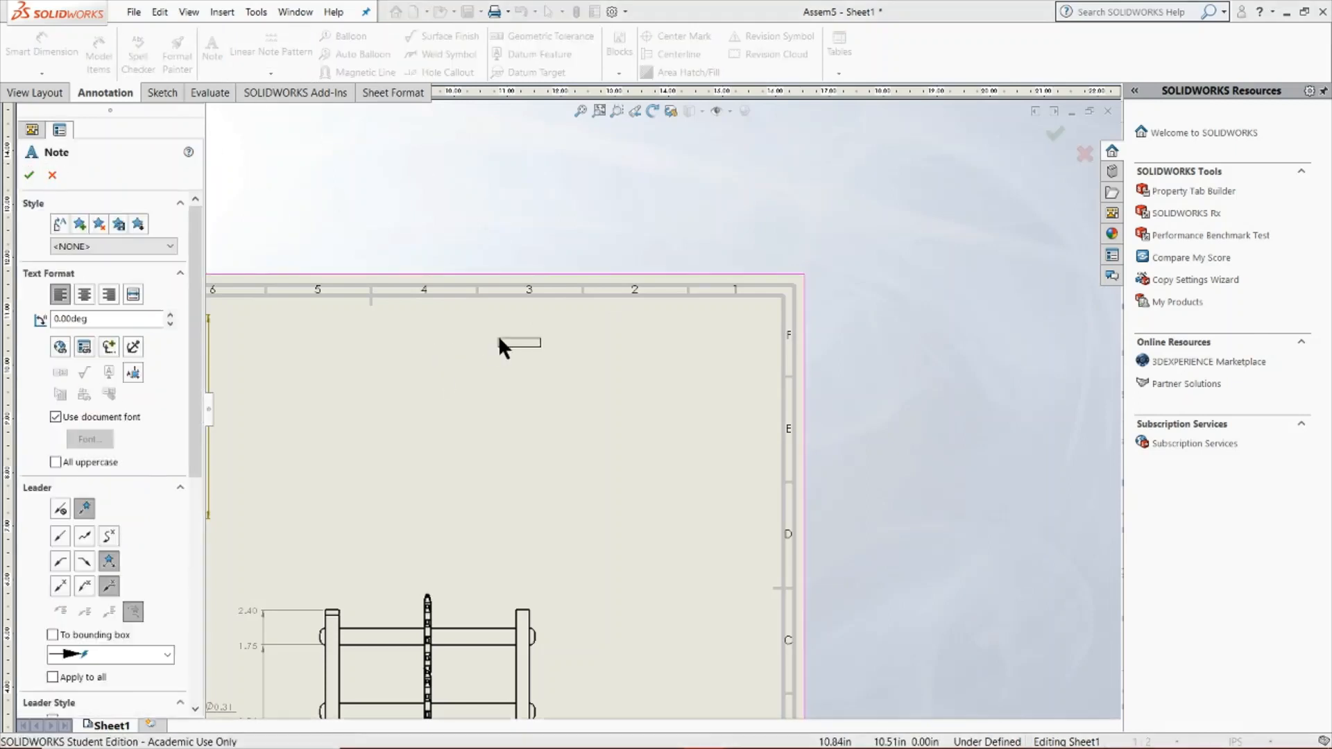
pyautogui.click(505, 339)
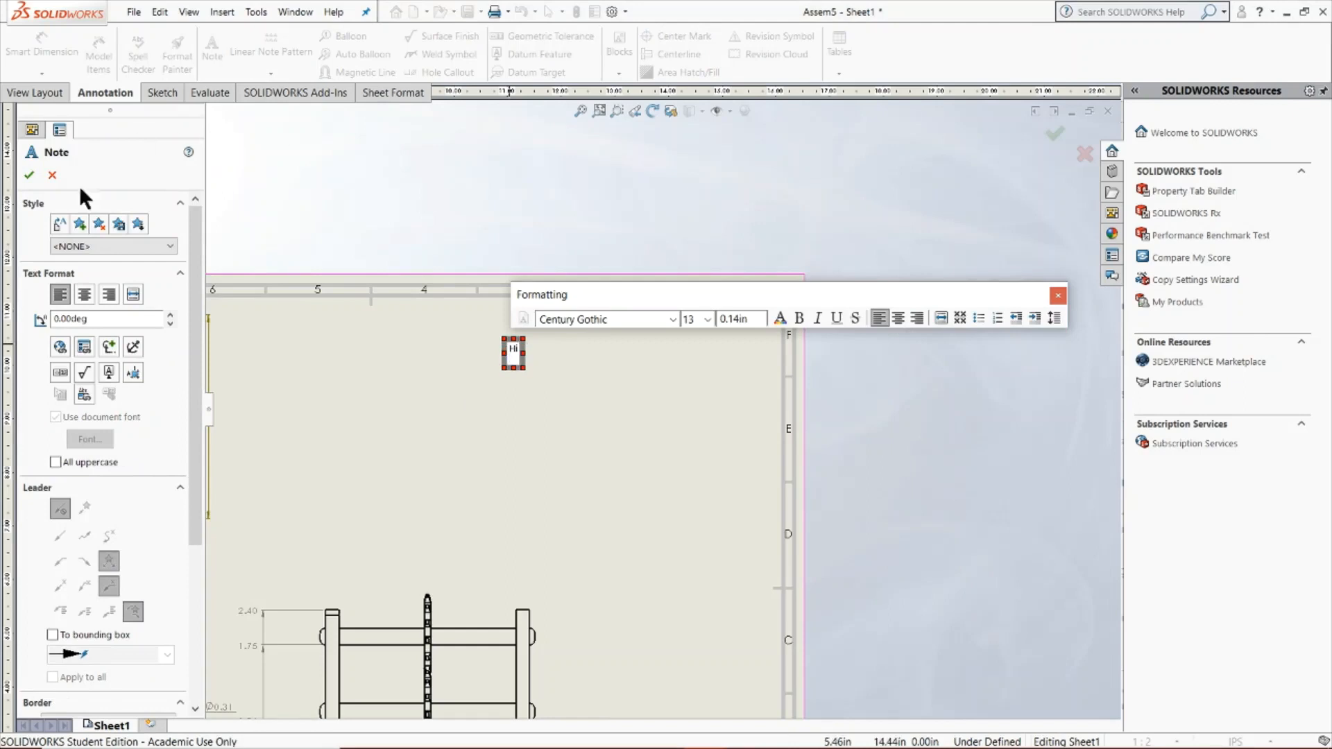
pyautogui.click(28, 175)
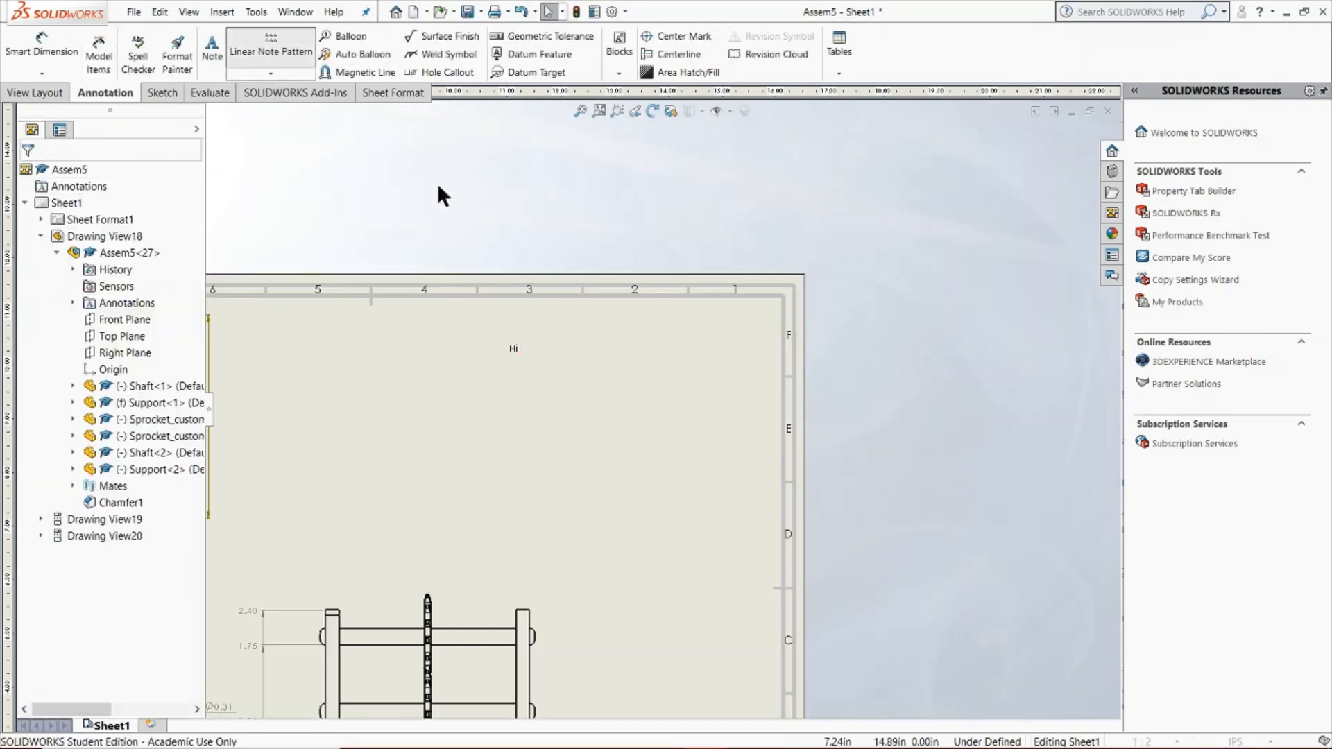
# Create a linear note pattern of the "Hi" note along the X-axis with 5.00 in spacing and 3 instances
pyautogui.scroll(-3, 517, 362)
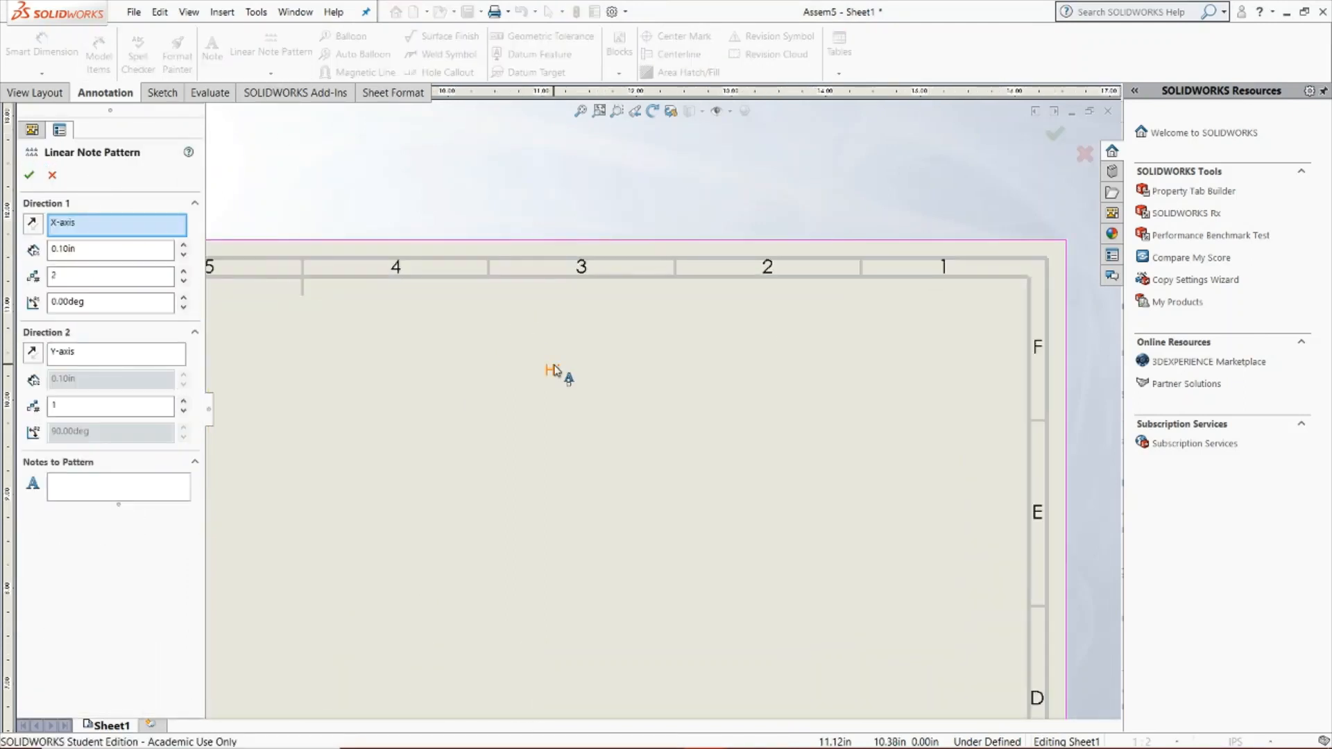
pyautogui.click(552, 370)
pyautogui.click(91, 254)
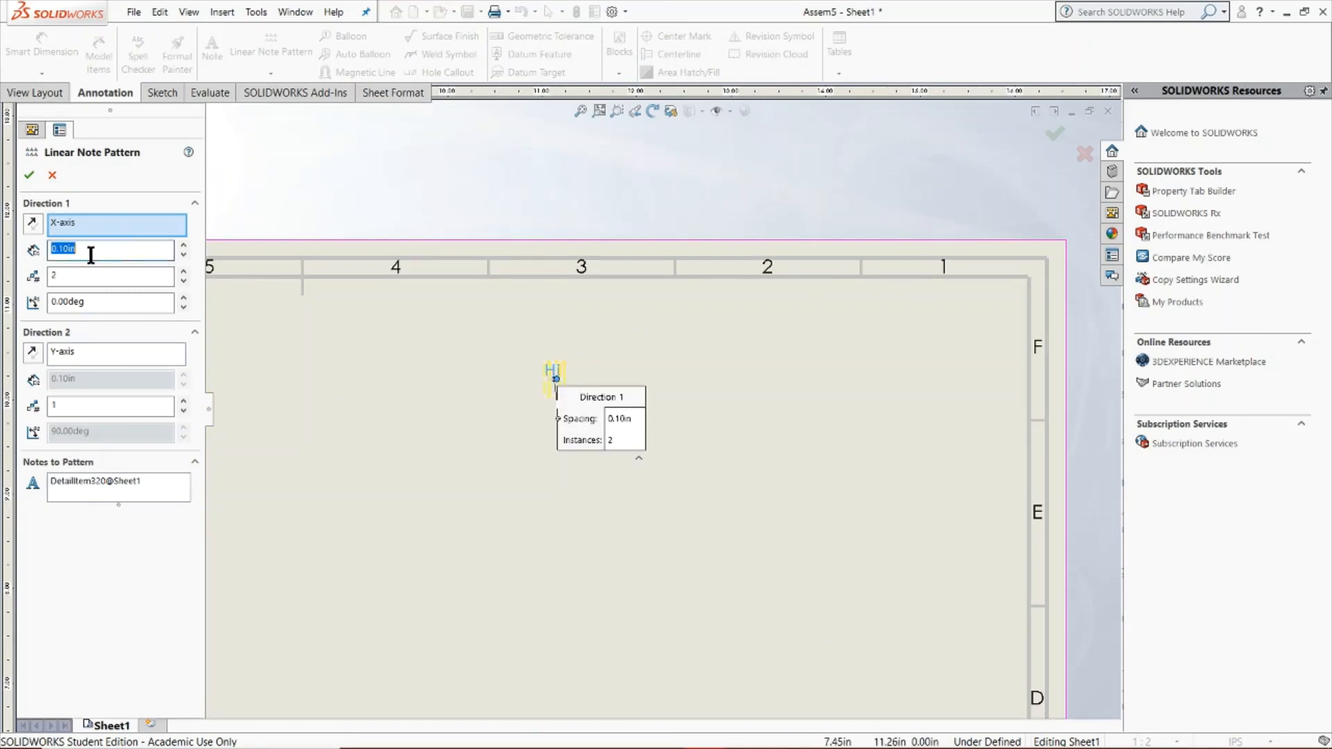
pyautogui.press('Return')
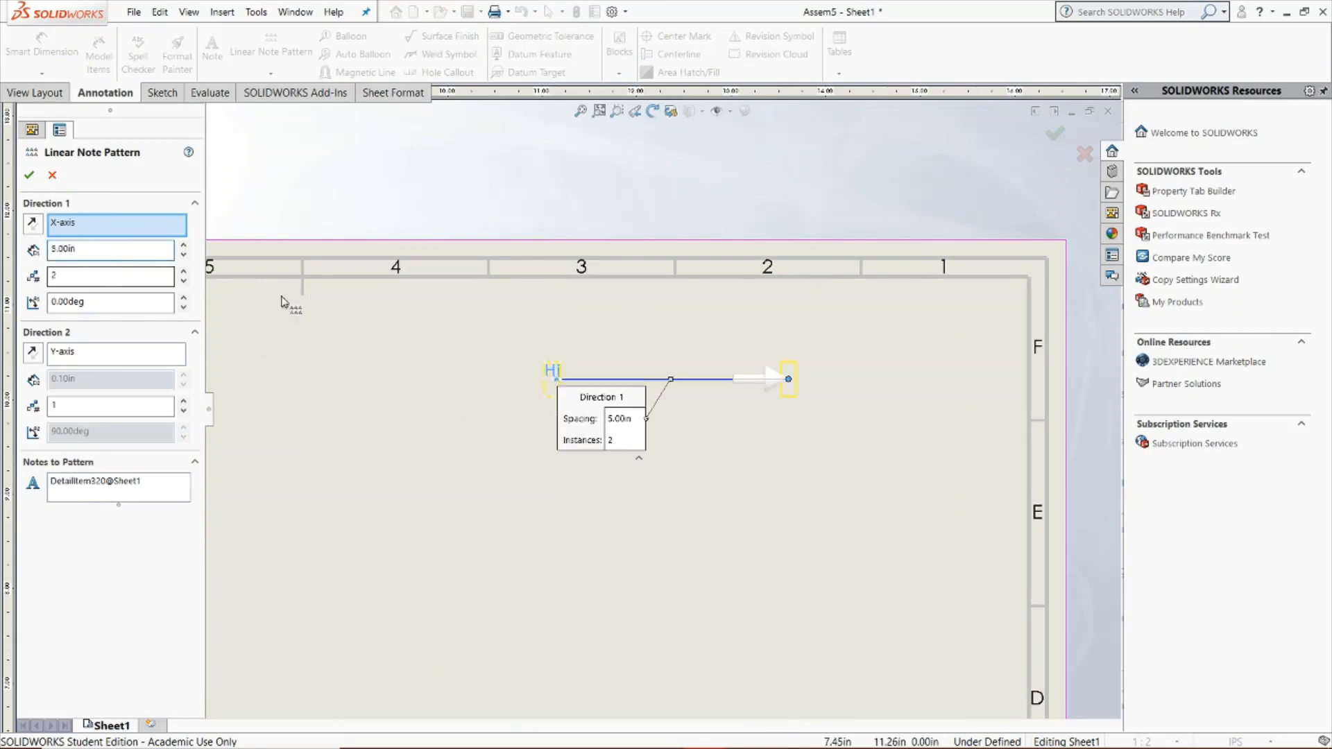
pyautogui.click(89, 277)
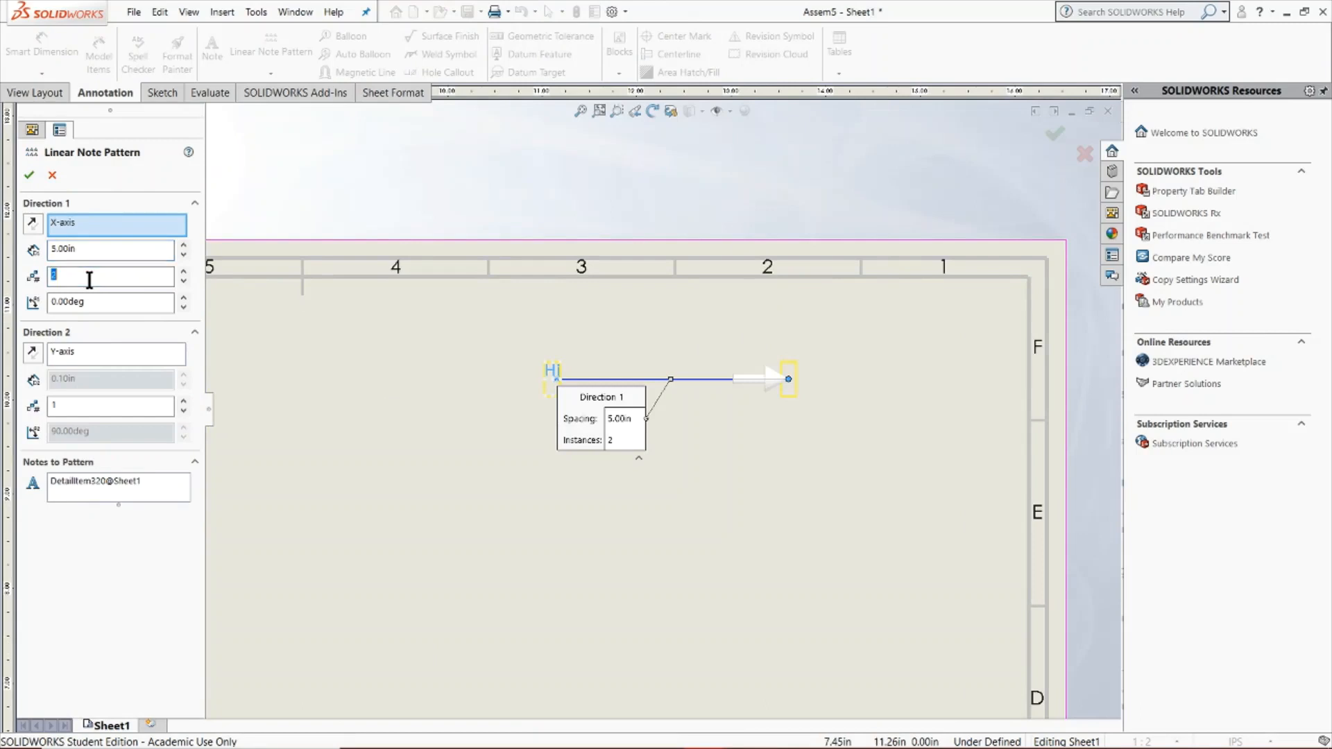
pyautogui.write('3')
pyautogui.press('Return')
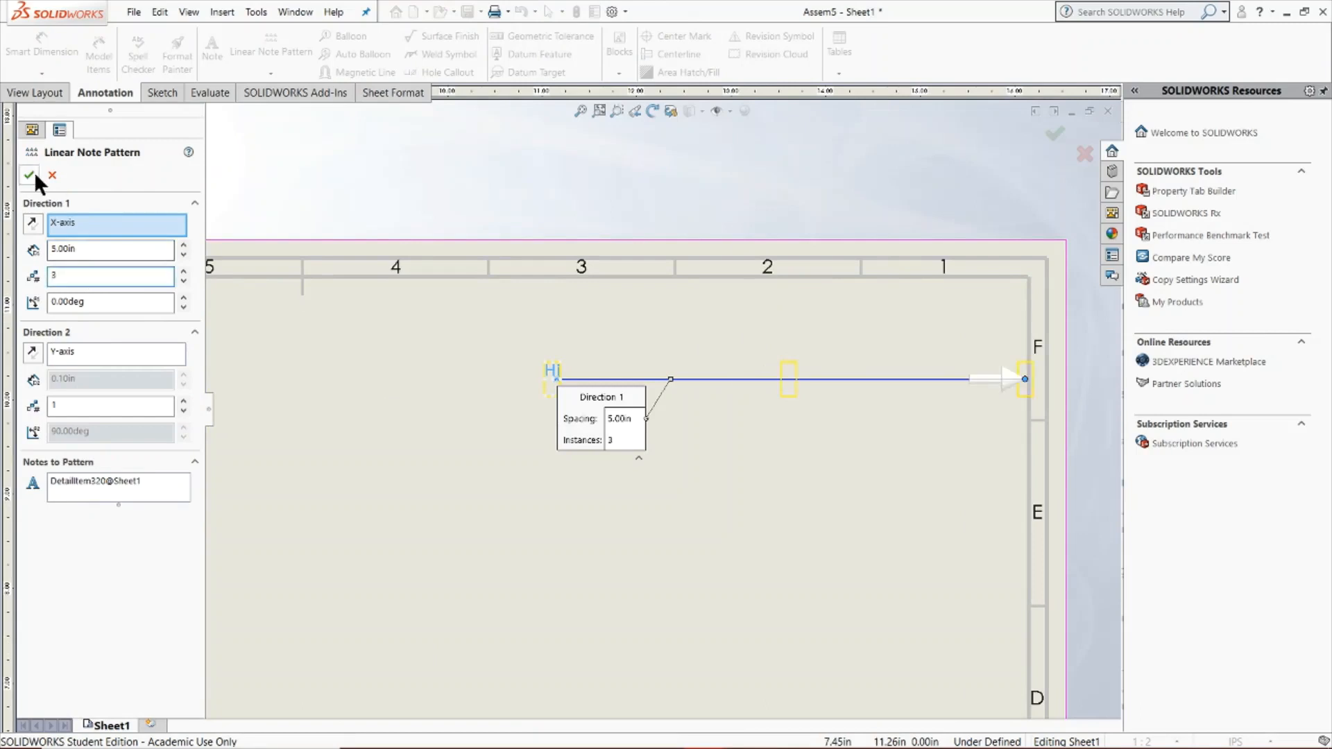
pyautogui.click(33, 174)
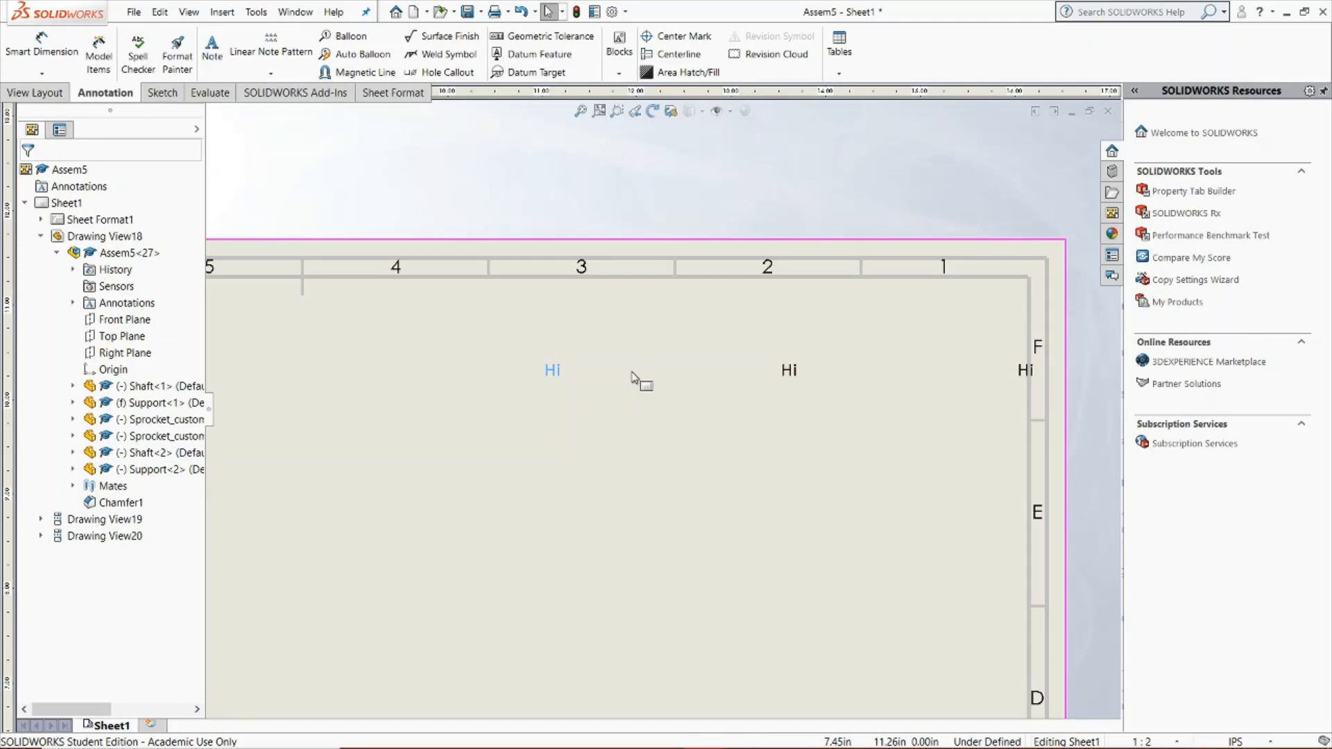
pyautogui.click(296, 70)
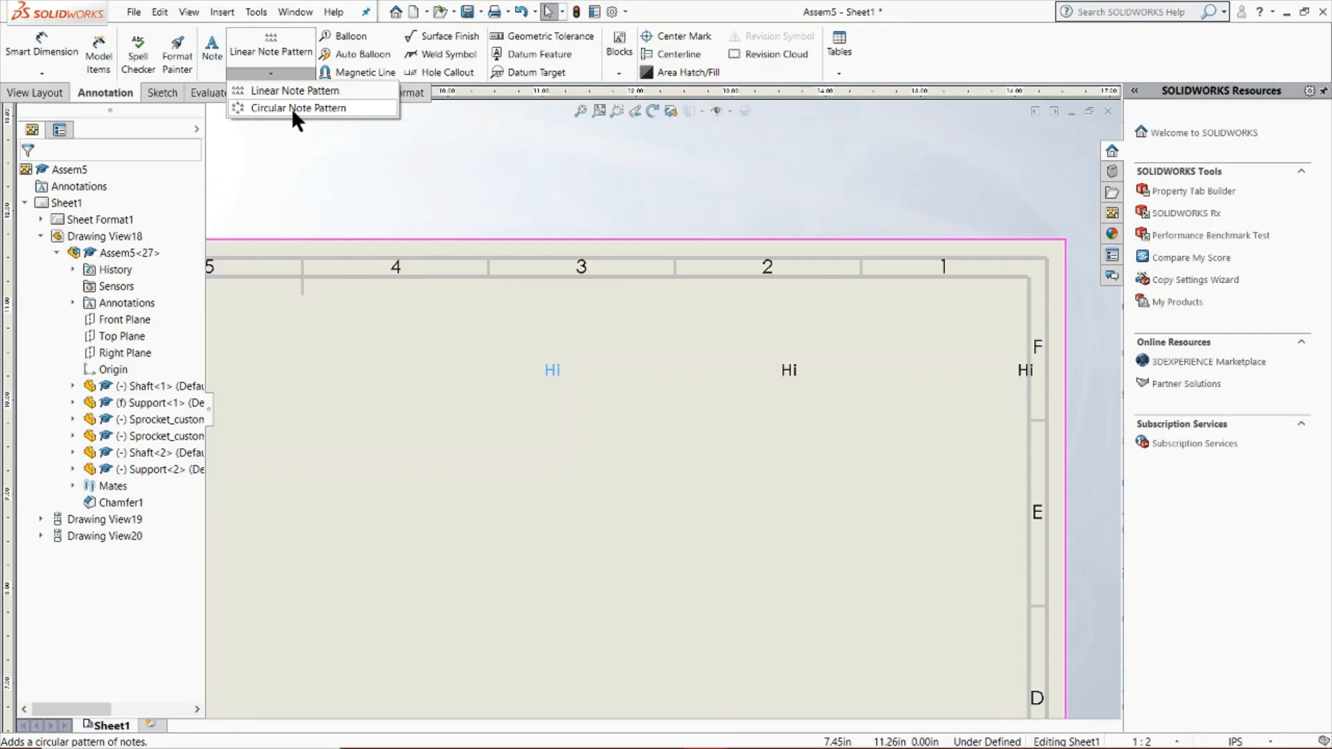
pyautogui.click(291, 107)
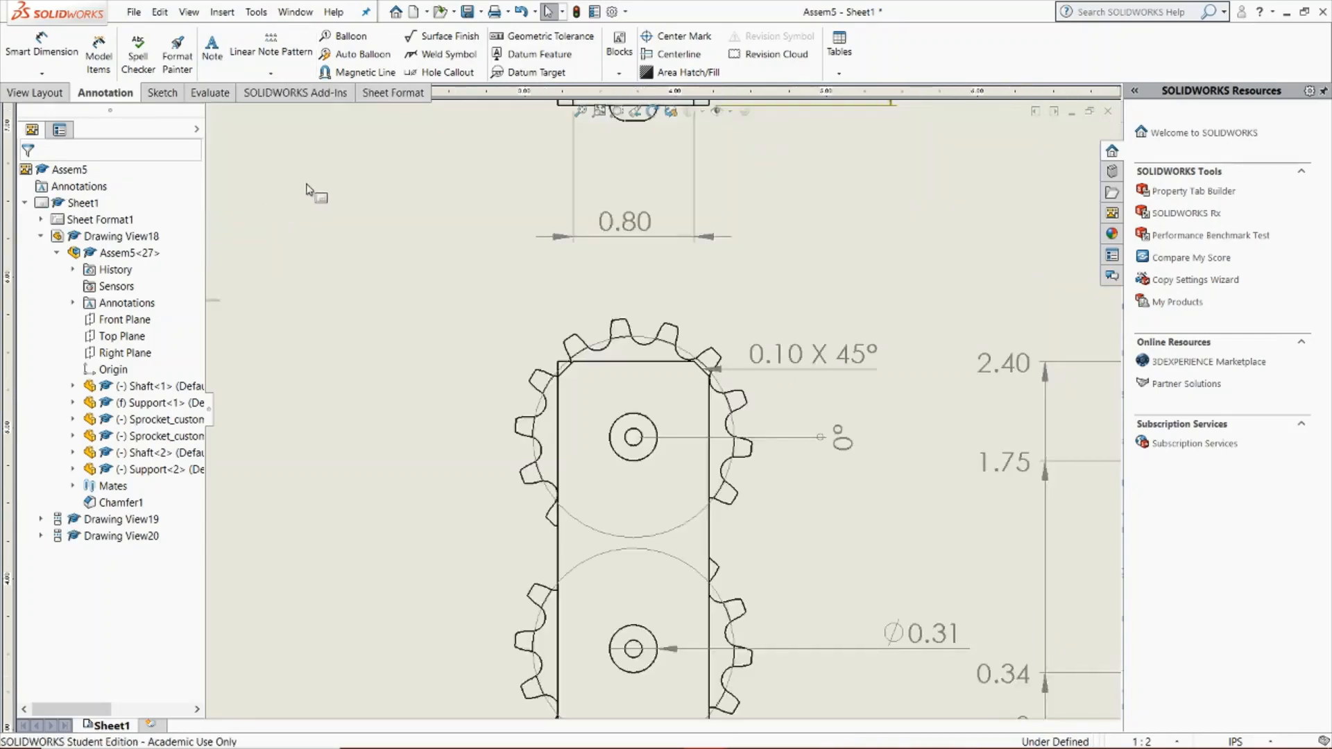
# Add a basic surface finish symbol labelled "Matte" to the support's top edge in the front view
pyautogui.click(447, 36)
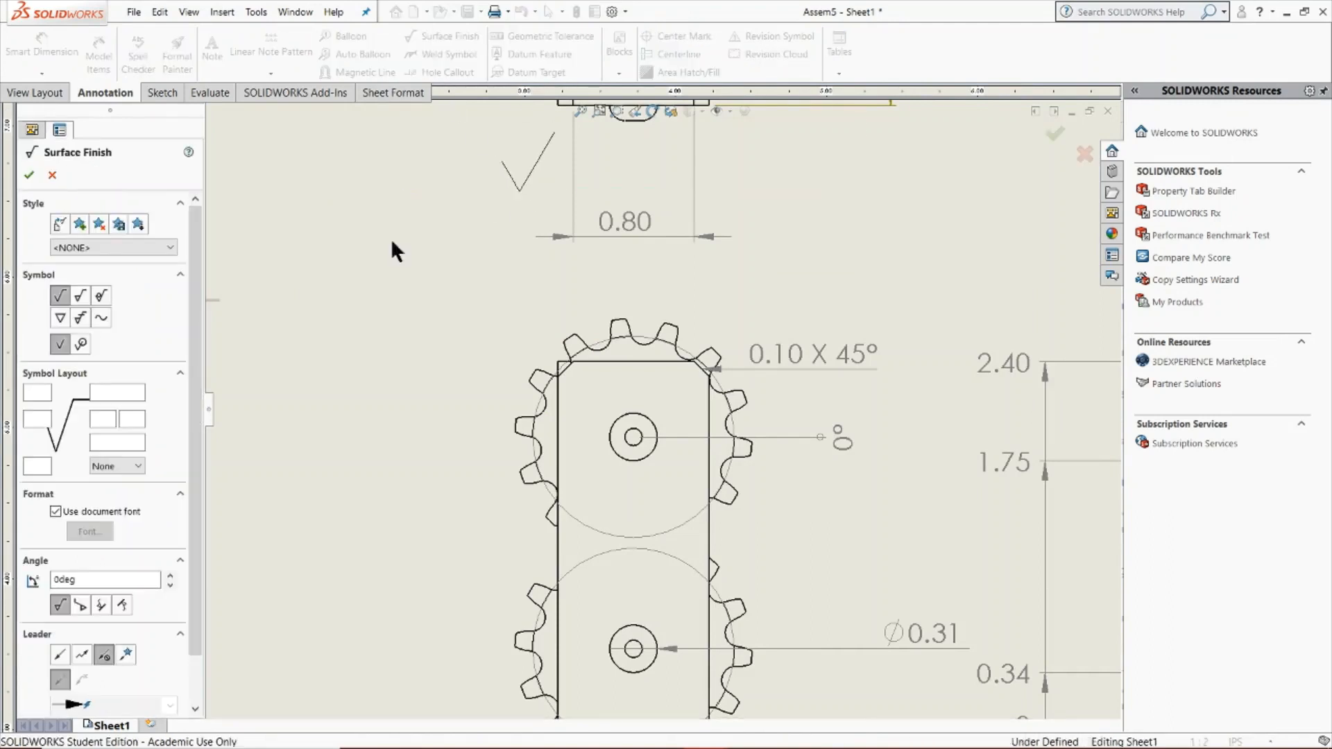
pyautogui.click(609, 361)
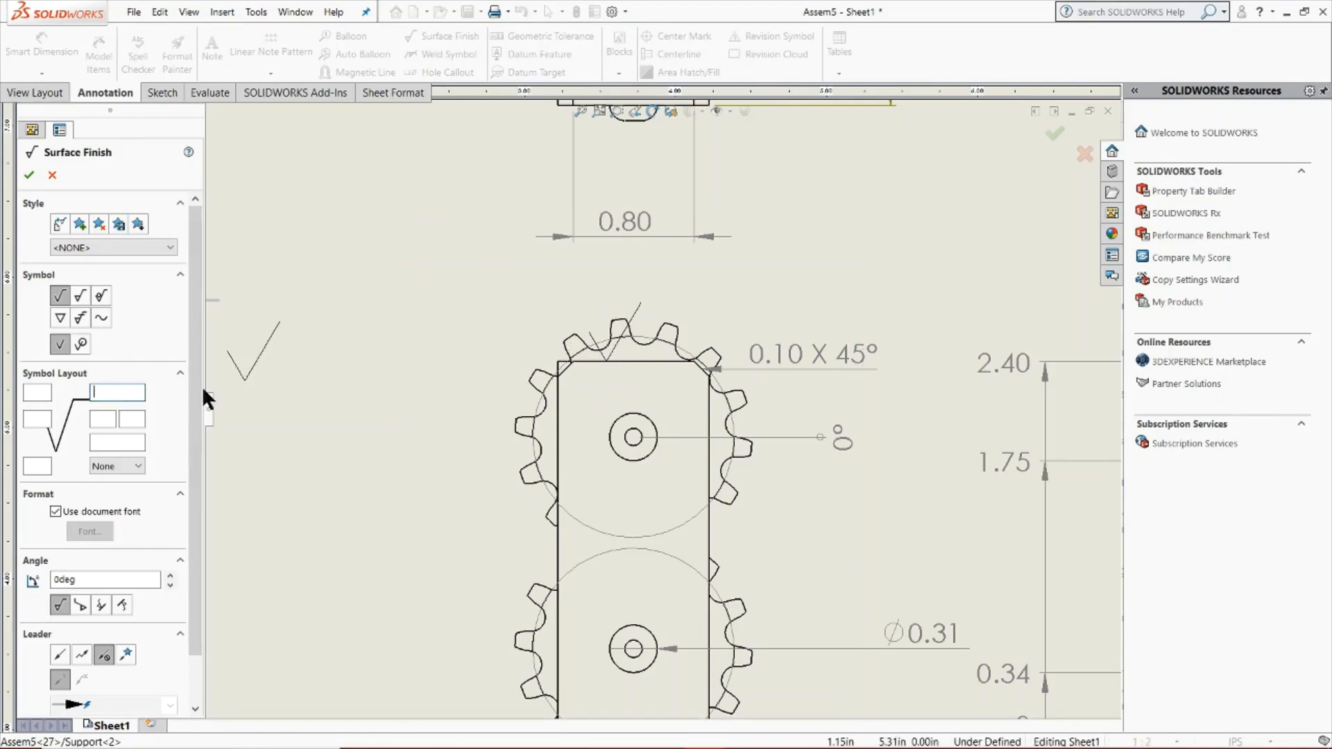
pyautogui.press('Escape')
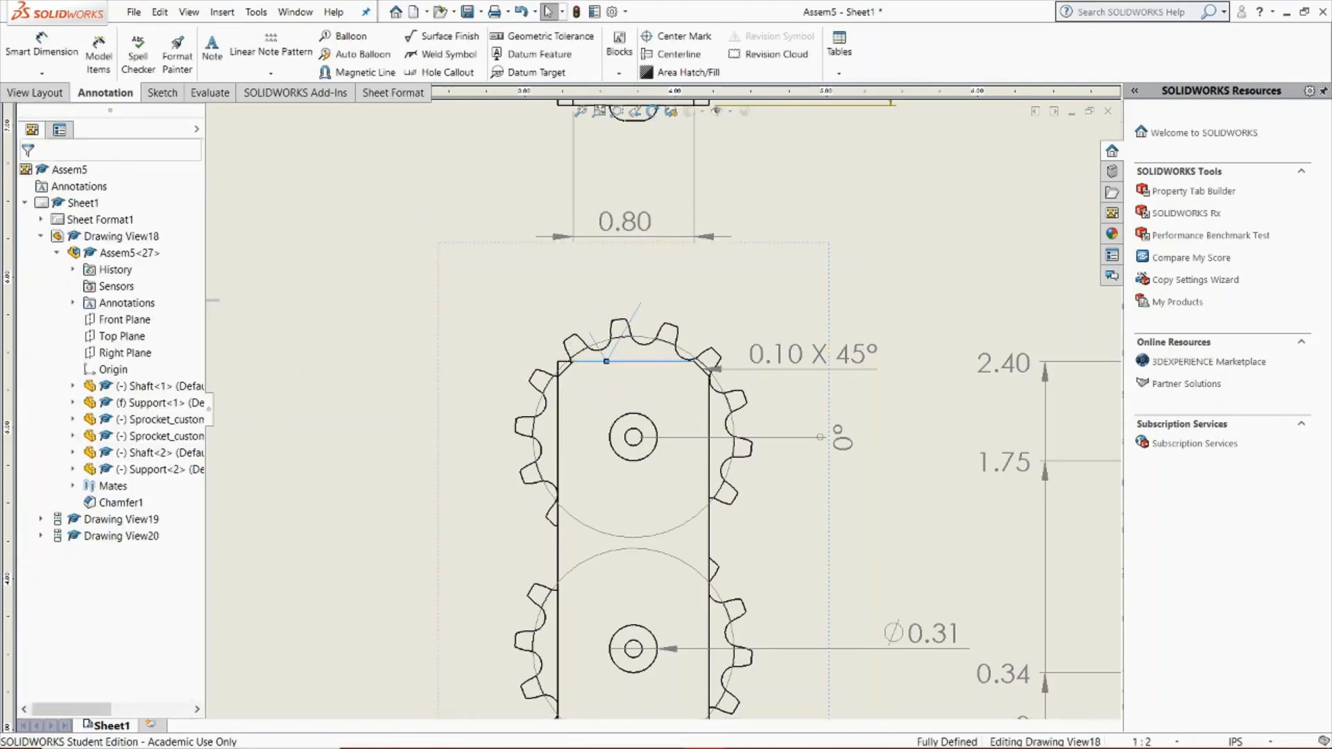
pyautogui.click(120, 393)
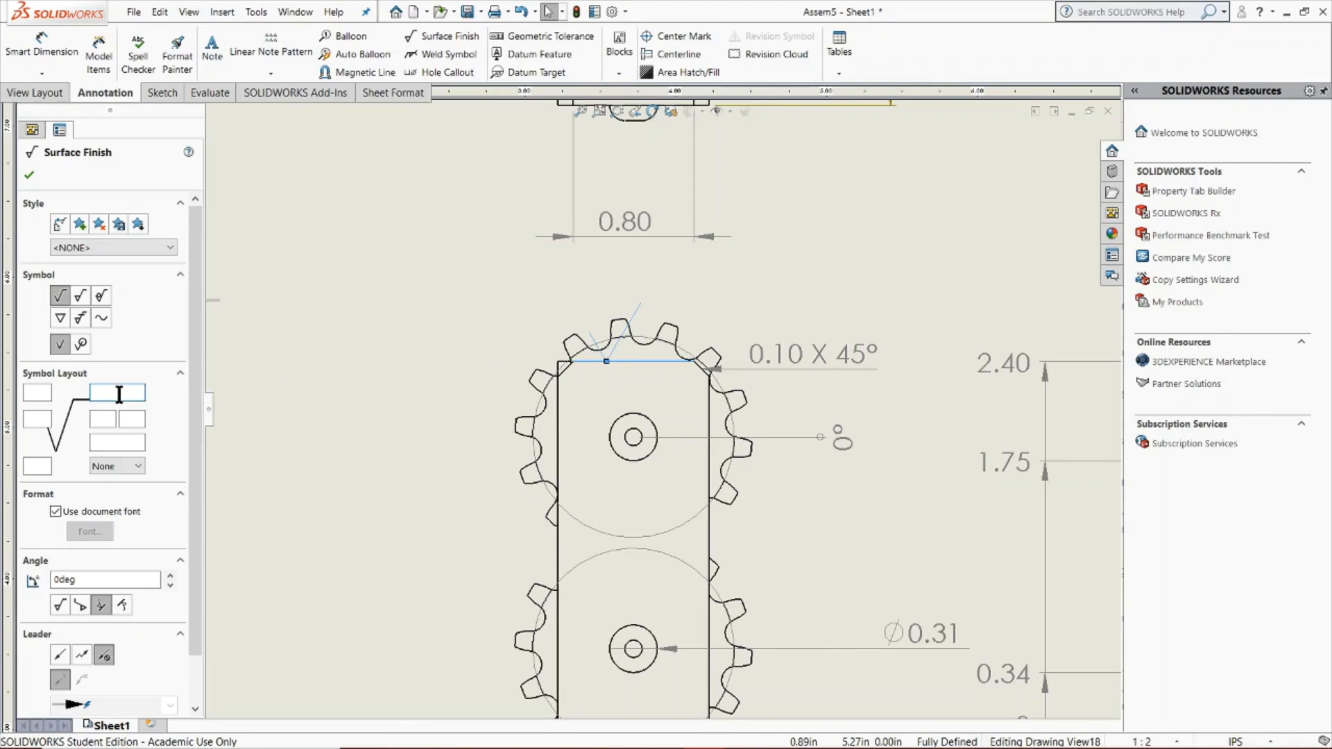
pyautogui.write('Matte')
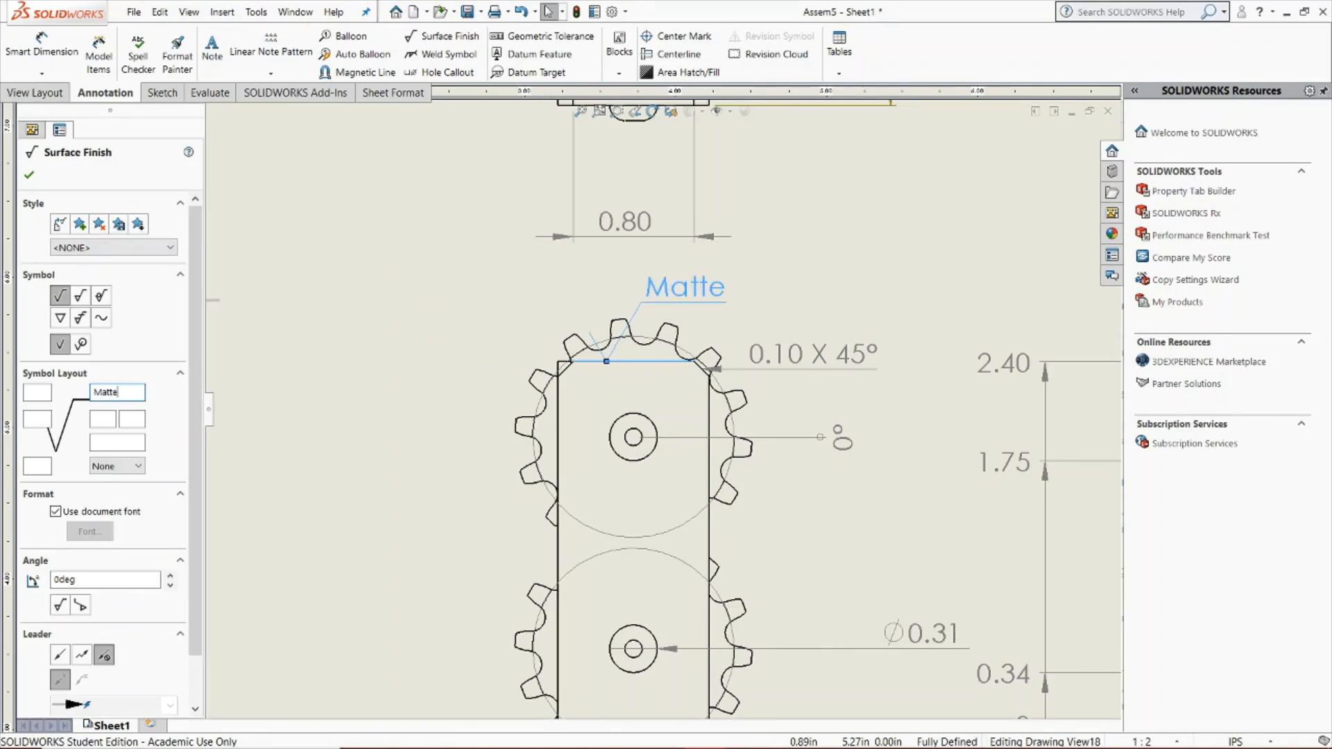
pyautogui.click(29, 175)
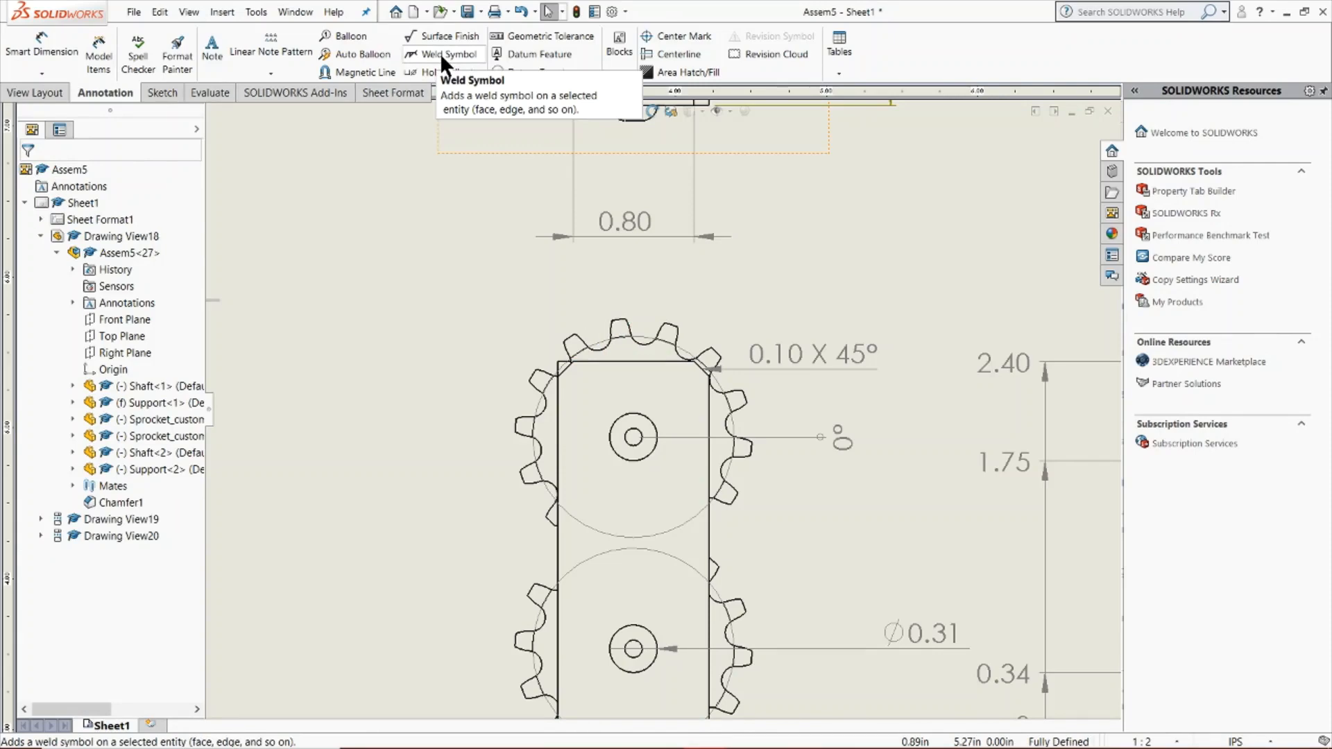
# Add a hole callout to the outer circle at the upper sprocket's centre in the front view, placed below and to the right
pyautogui.scroll(5, 895, 484)
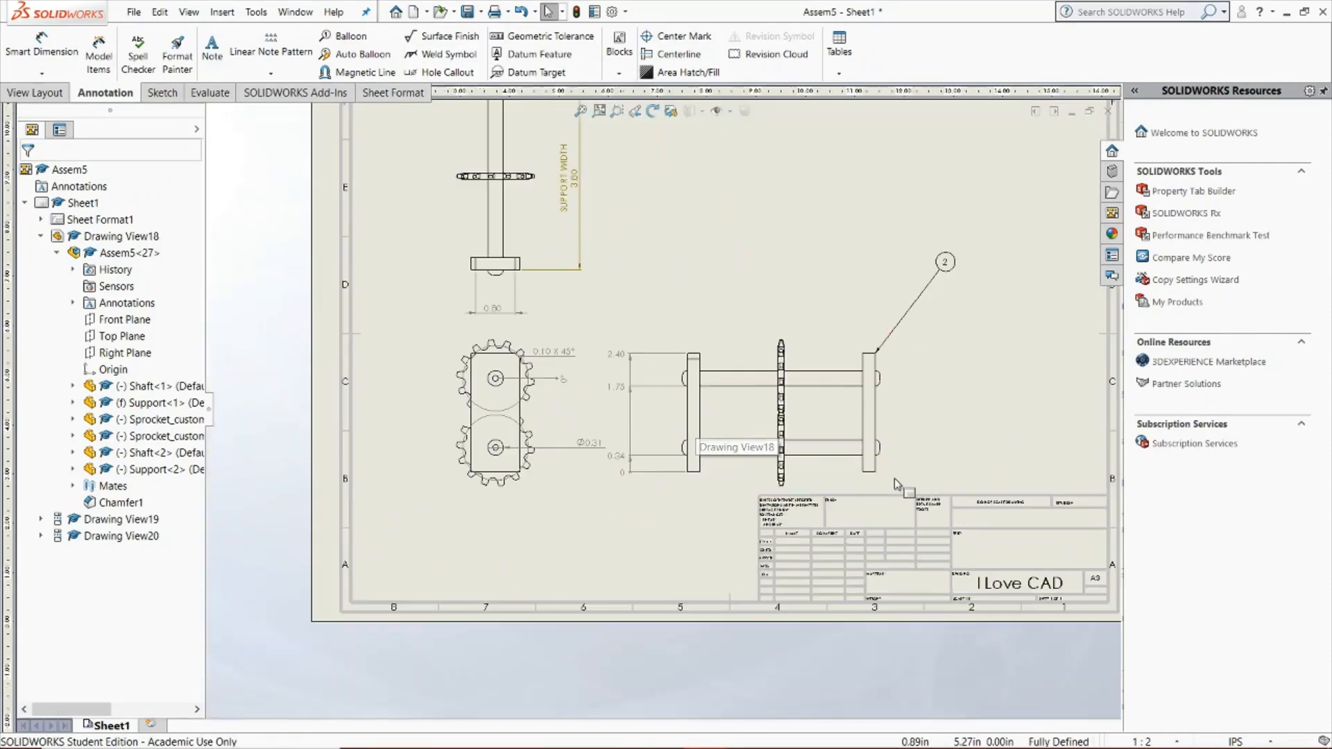
pyautogui.scroll(3, 480, 213)
pyautogui.scroll(-2, 841, 344)
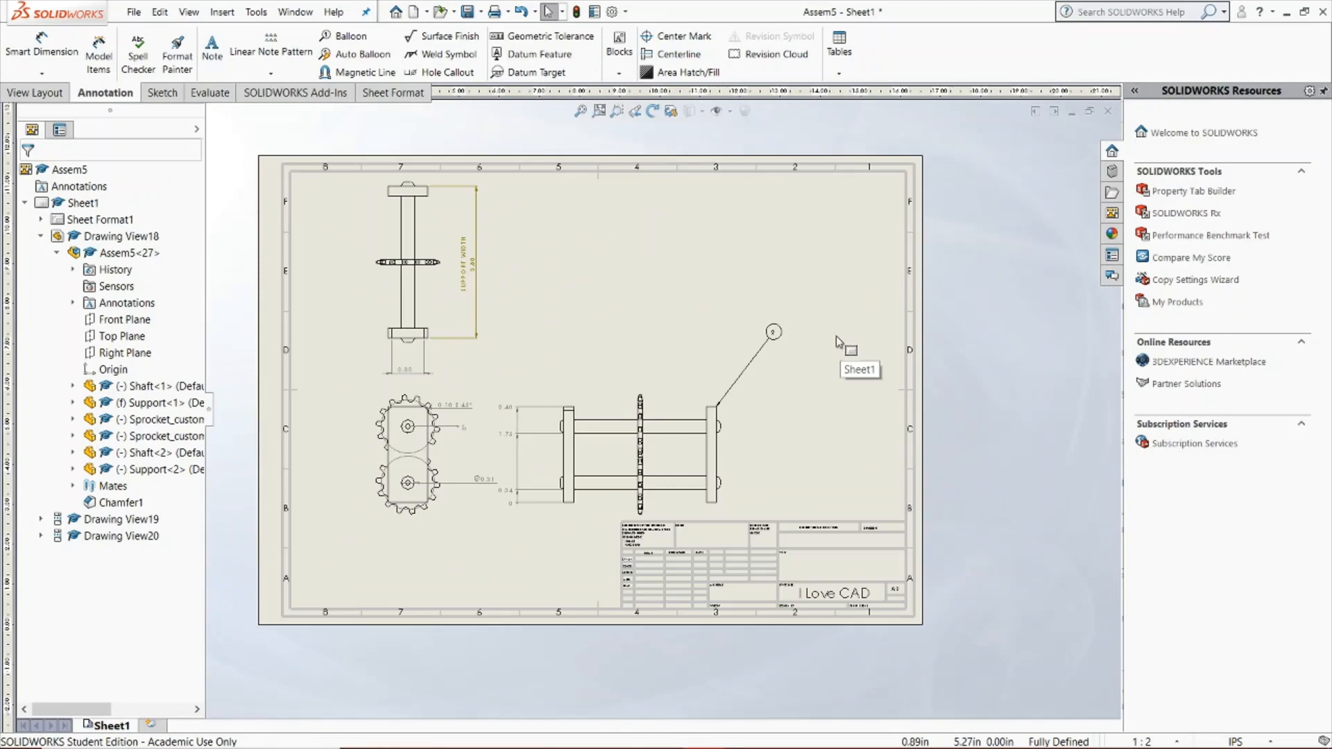
pyautogui.click(426, 71)
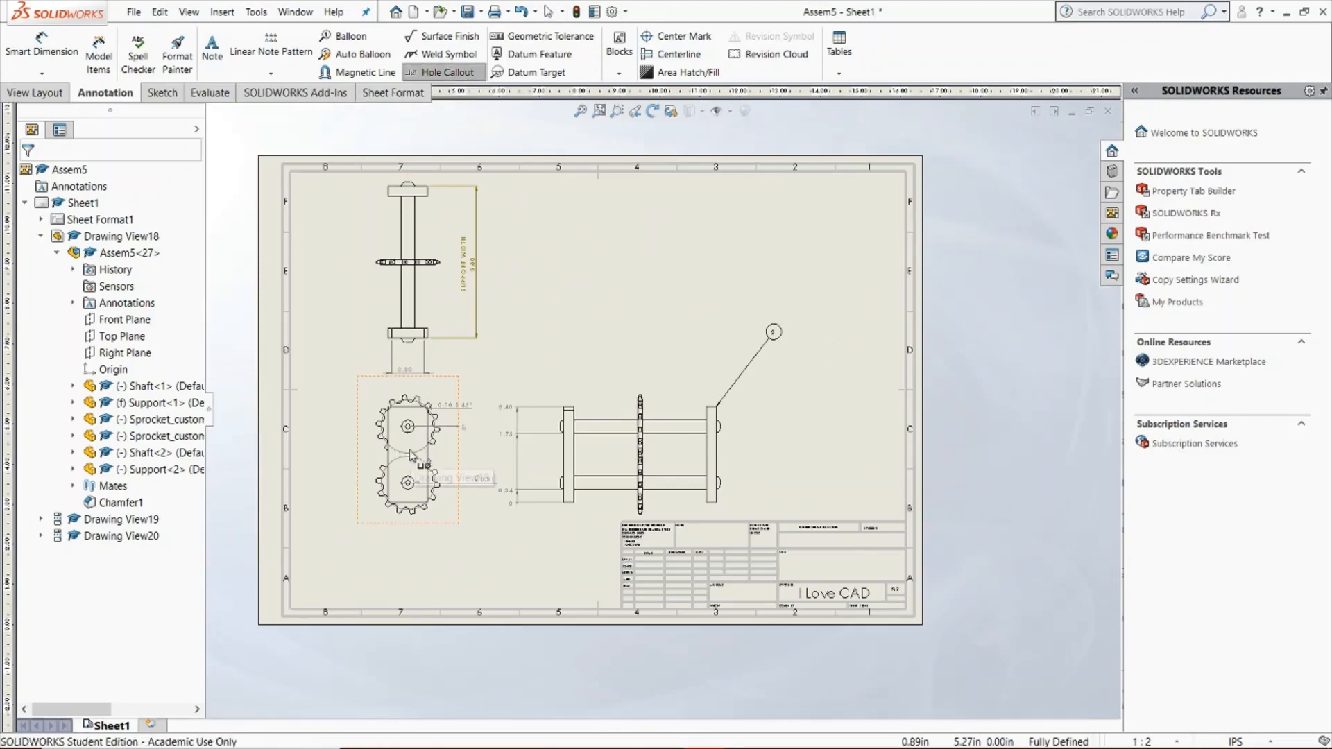
pyautogui.scroll(-3, 458, 448)
pyautogui.scroll(-3, 573, 429)
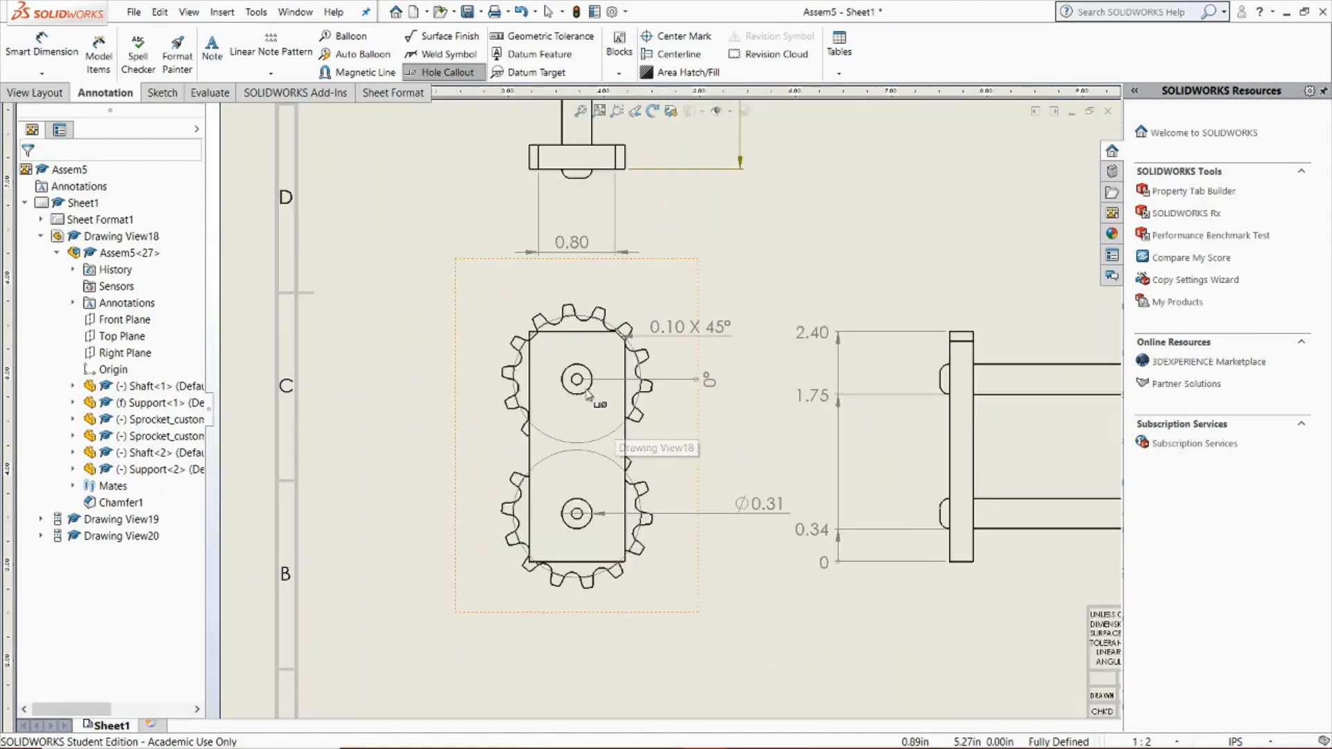
pyautogui.click(587, 388)
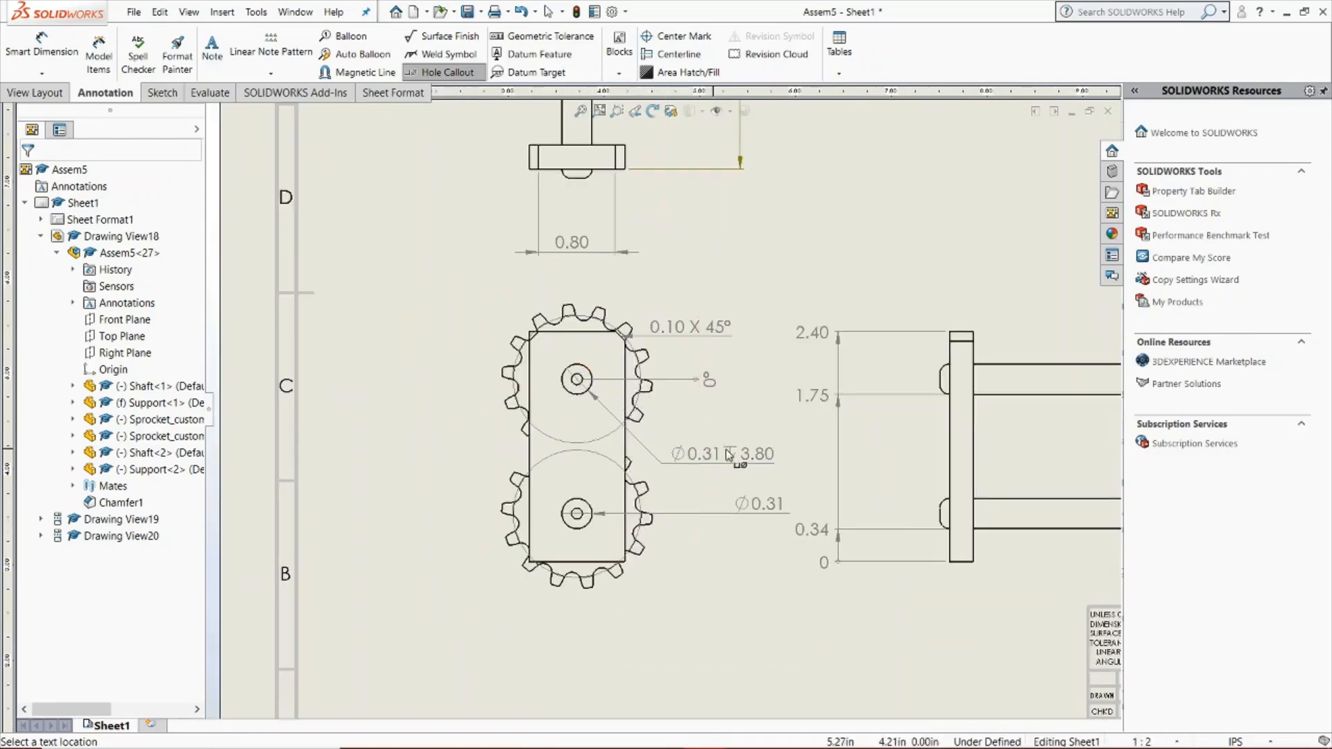
pyautogui.click(721, 441)
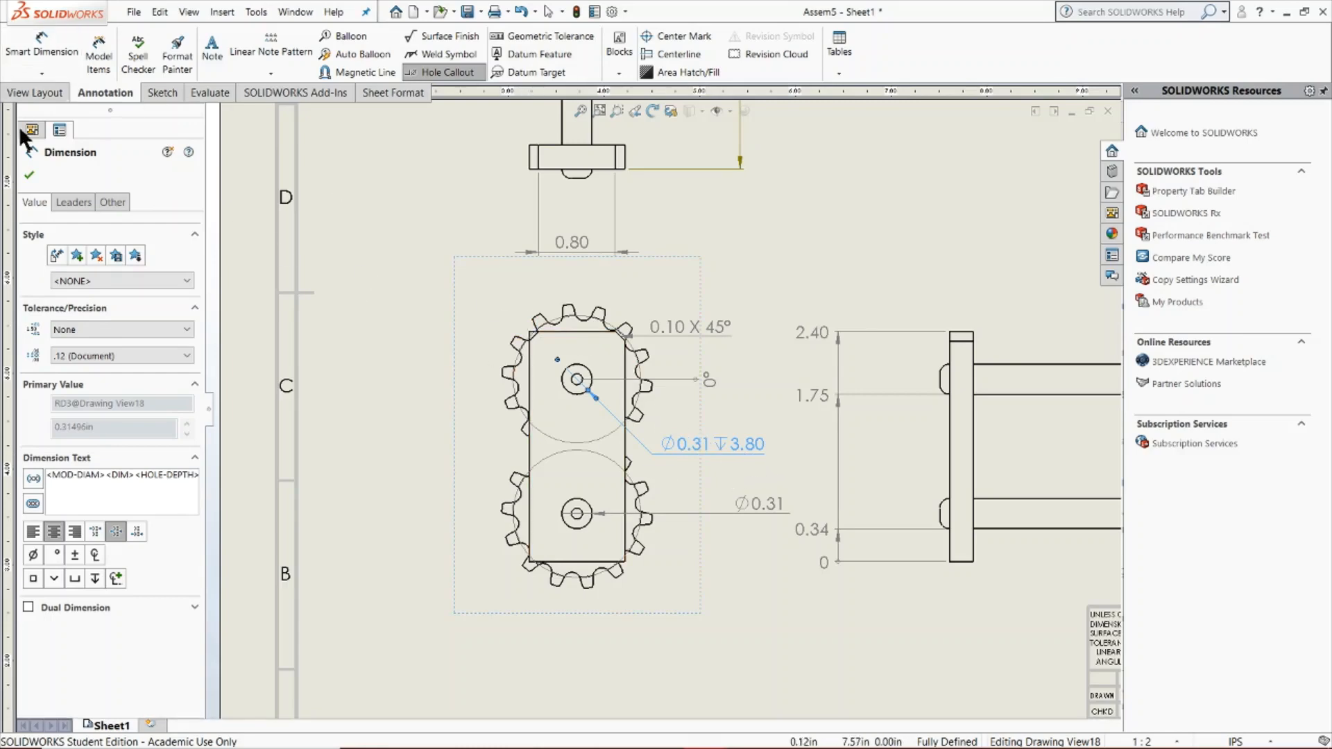
pyautogui.click(30, 175)
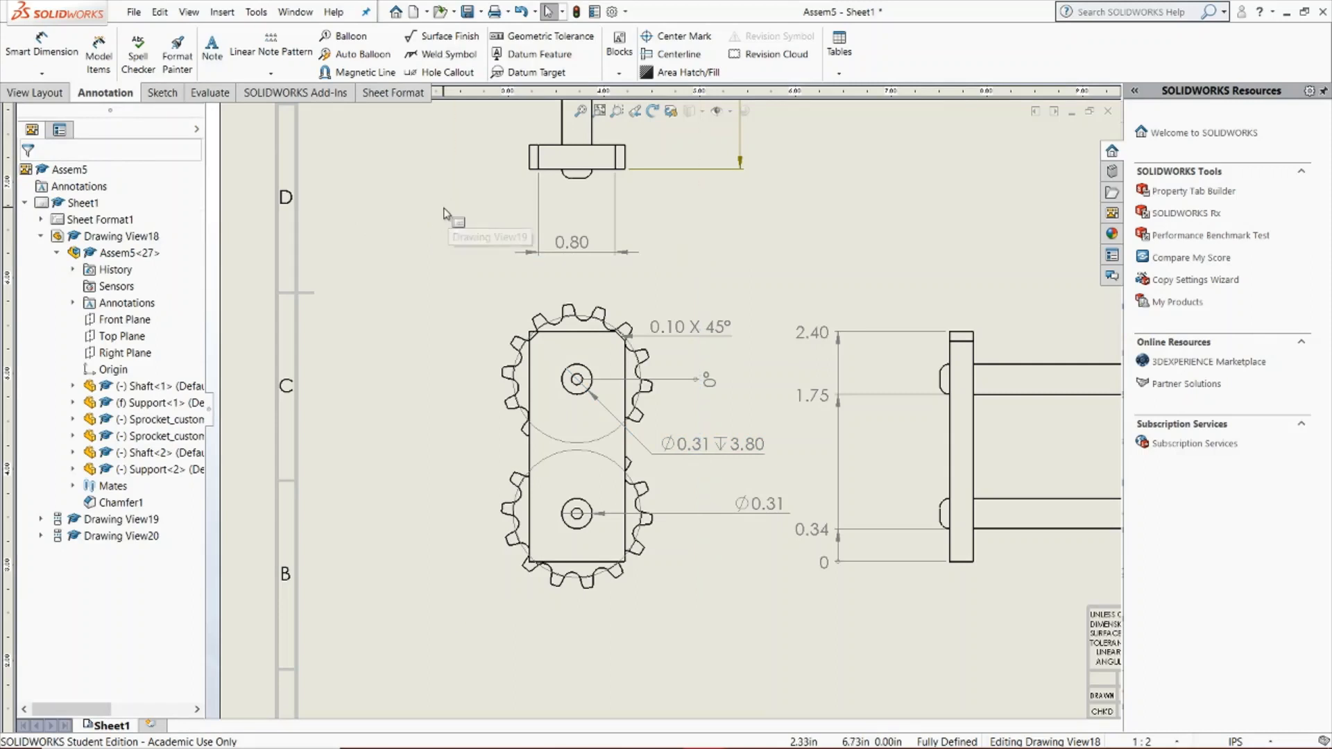
pyautogui.click(658, 452)
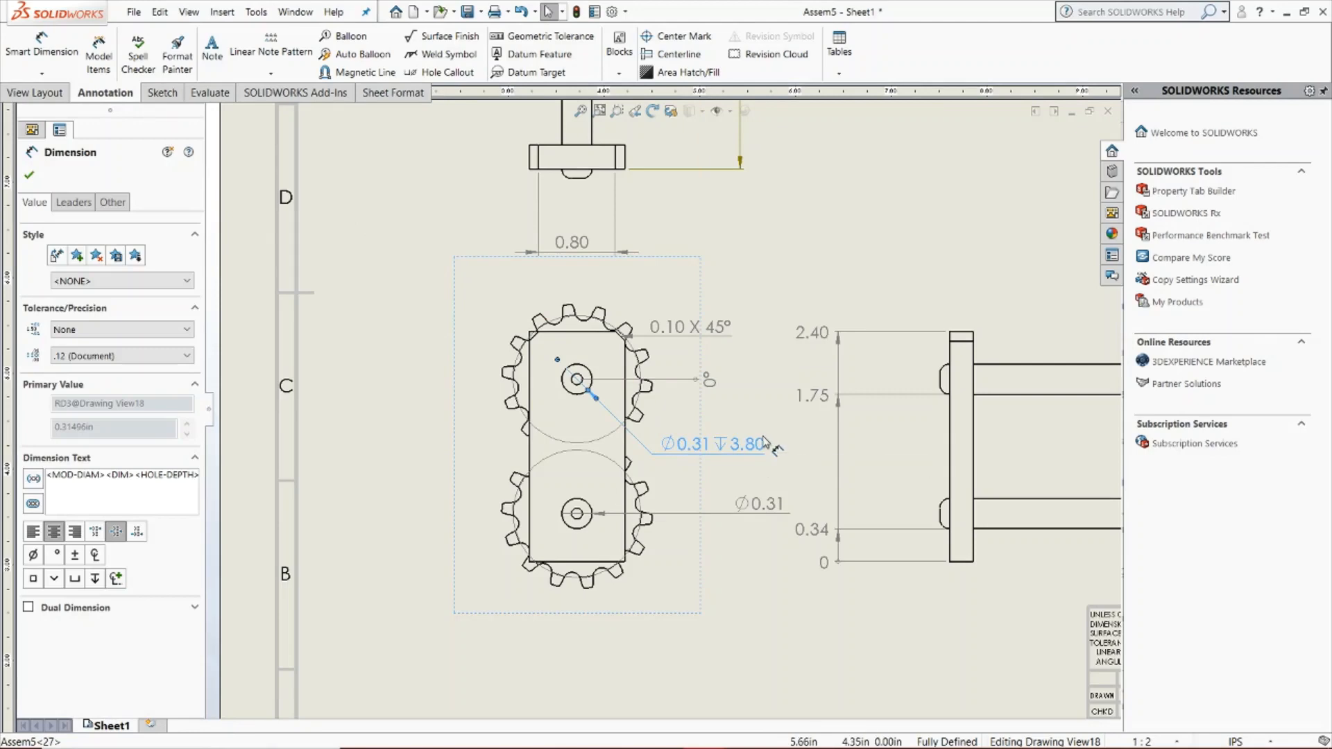
pyautogui.click(892, 219)
# Insert a top-level bill of materials for the side view using the bom-standard template, placed in the sheet's empty upper-right area
pyautogui.click(841, 73)
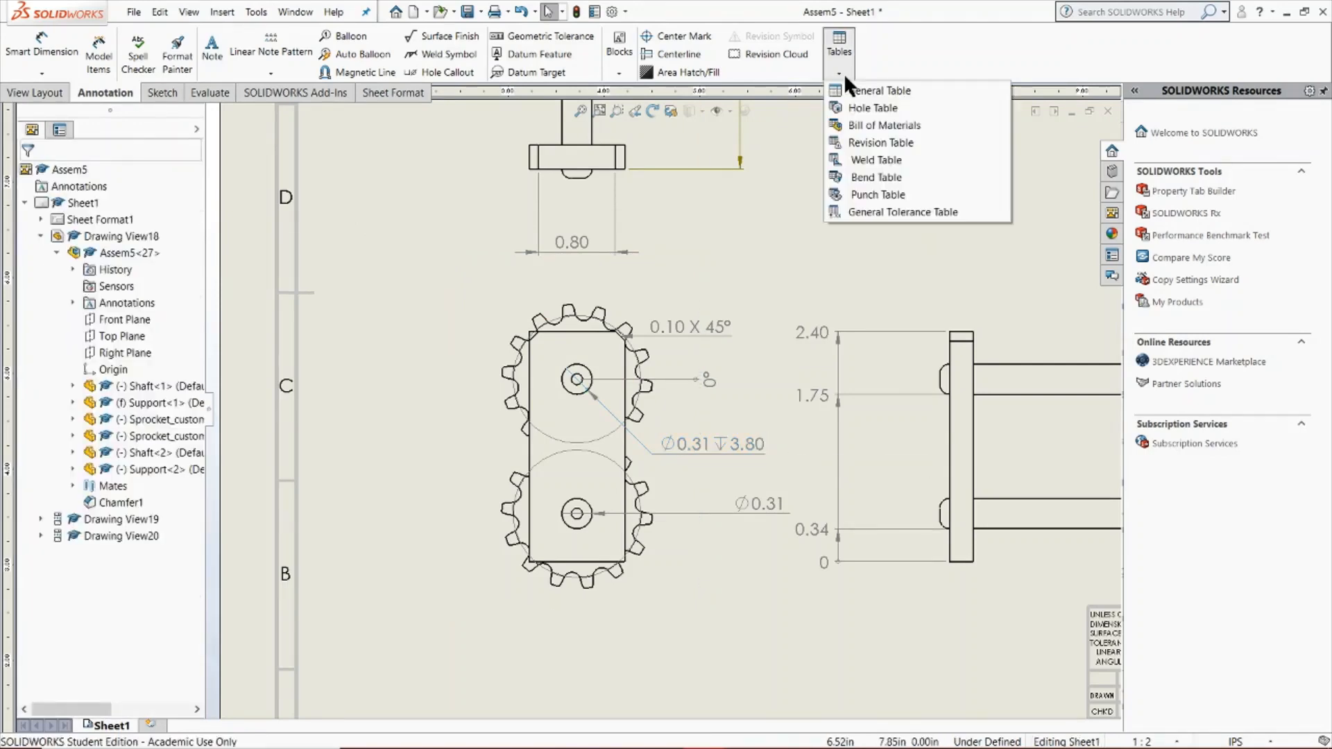
pyautogui.click(884, 125)
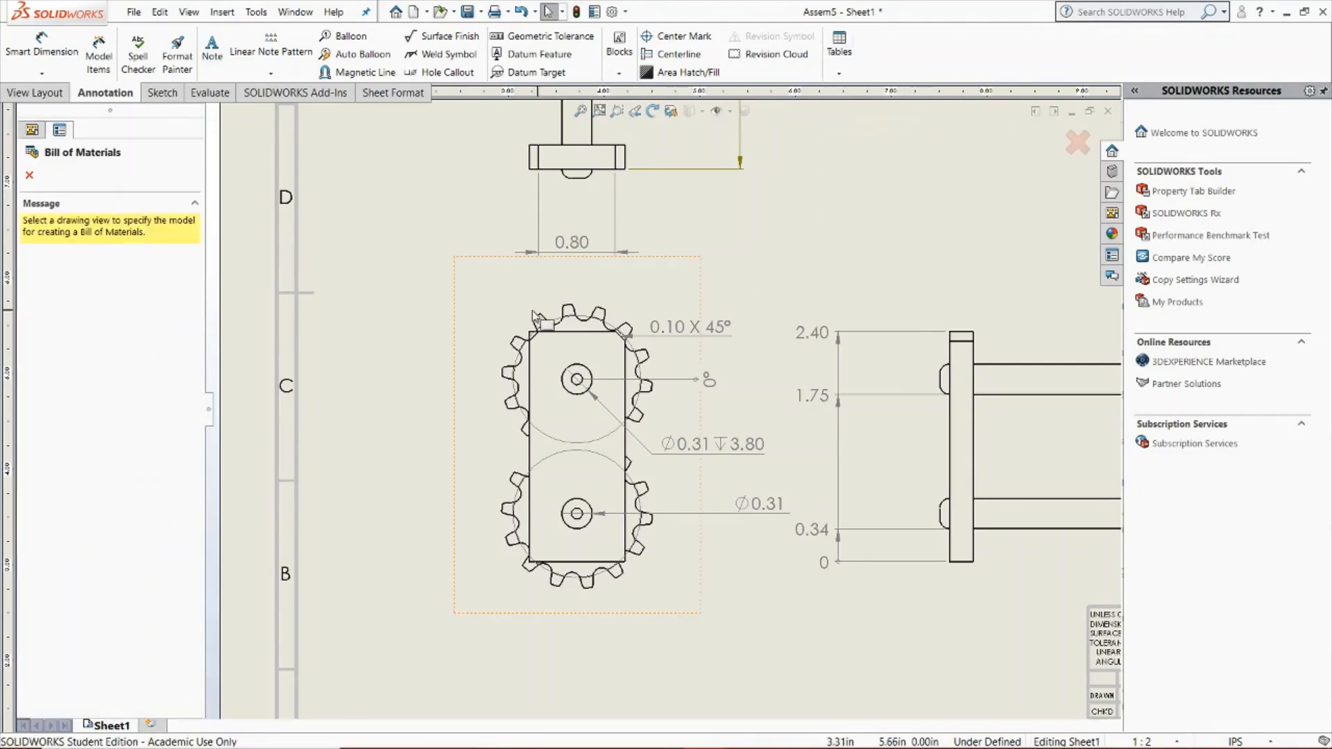
pyautogui.scroll(8, 747, 293)
pyautogui.scroll(-2, 947, 303)
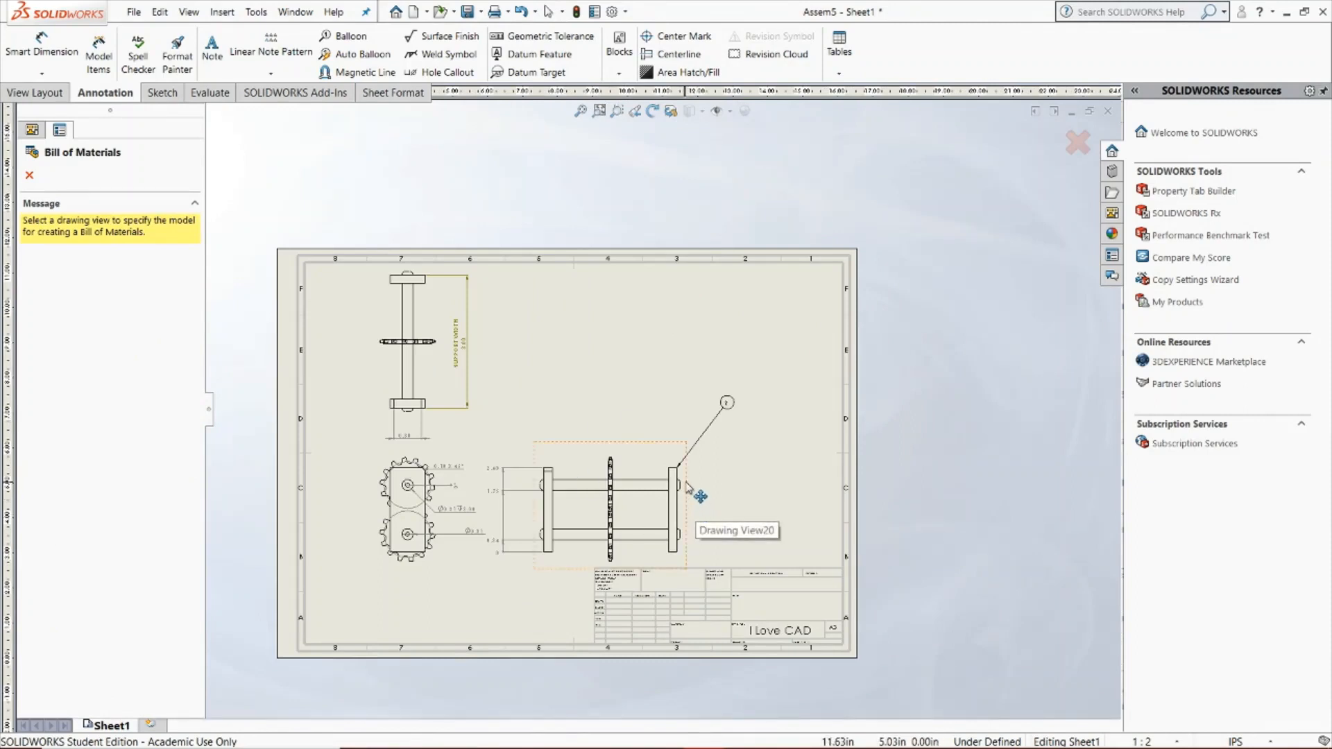
pyautogui.click(652, 361)
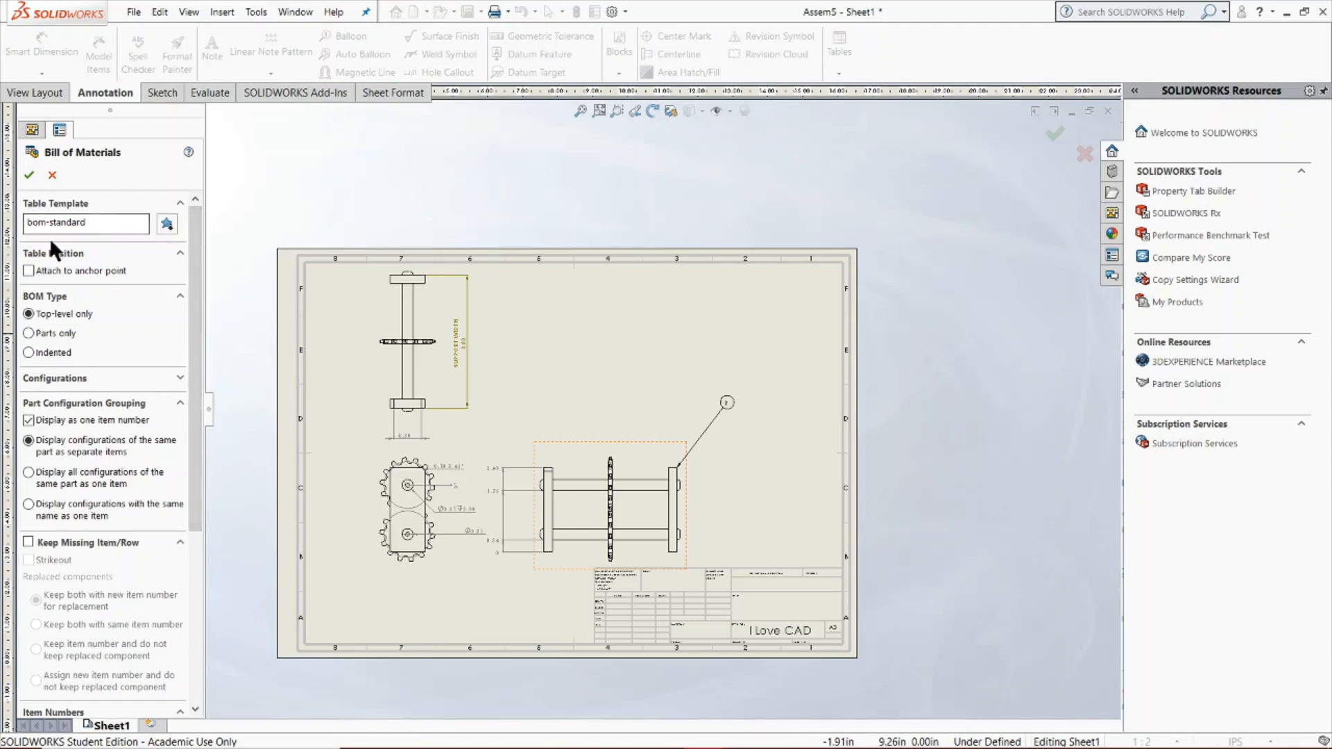
pyautogui.click(28, 175)
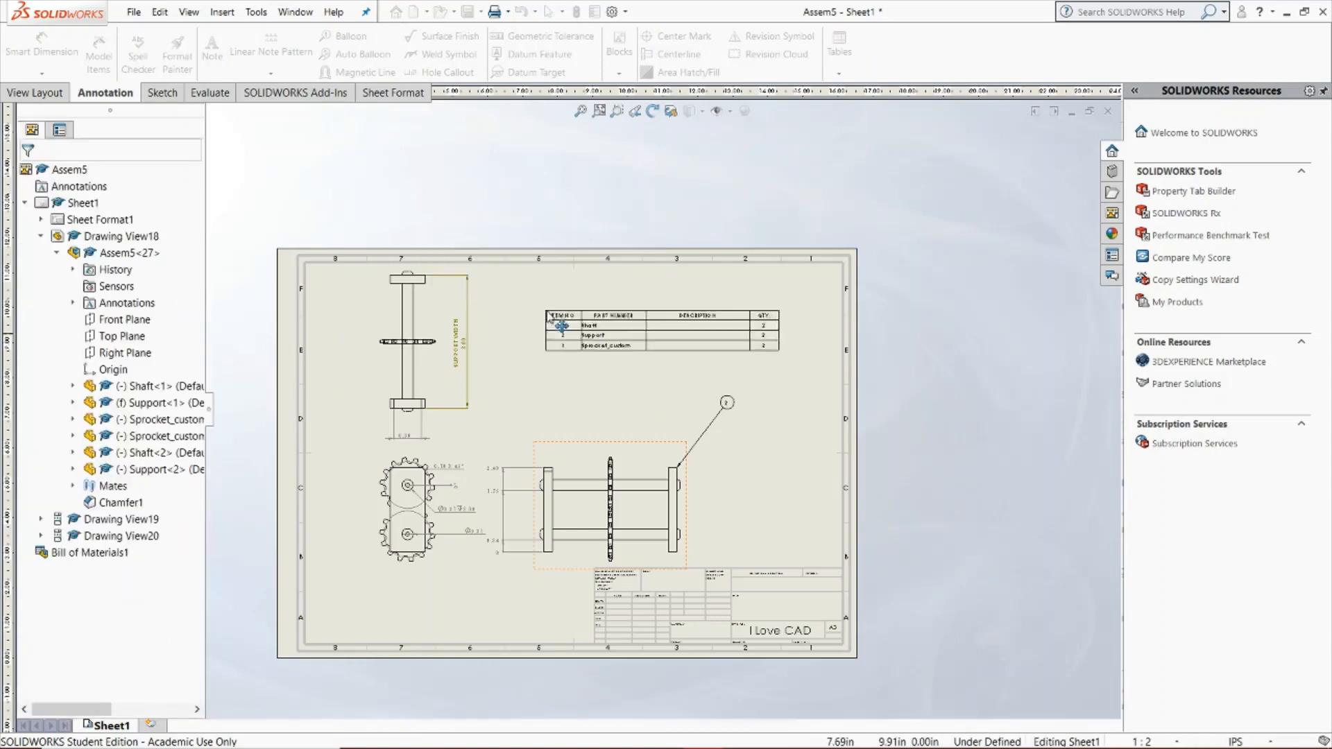
pyautogui.click(573, 295)
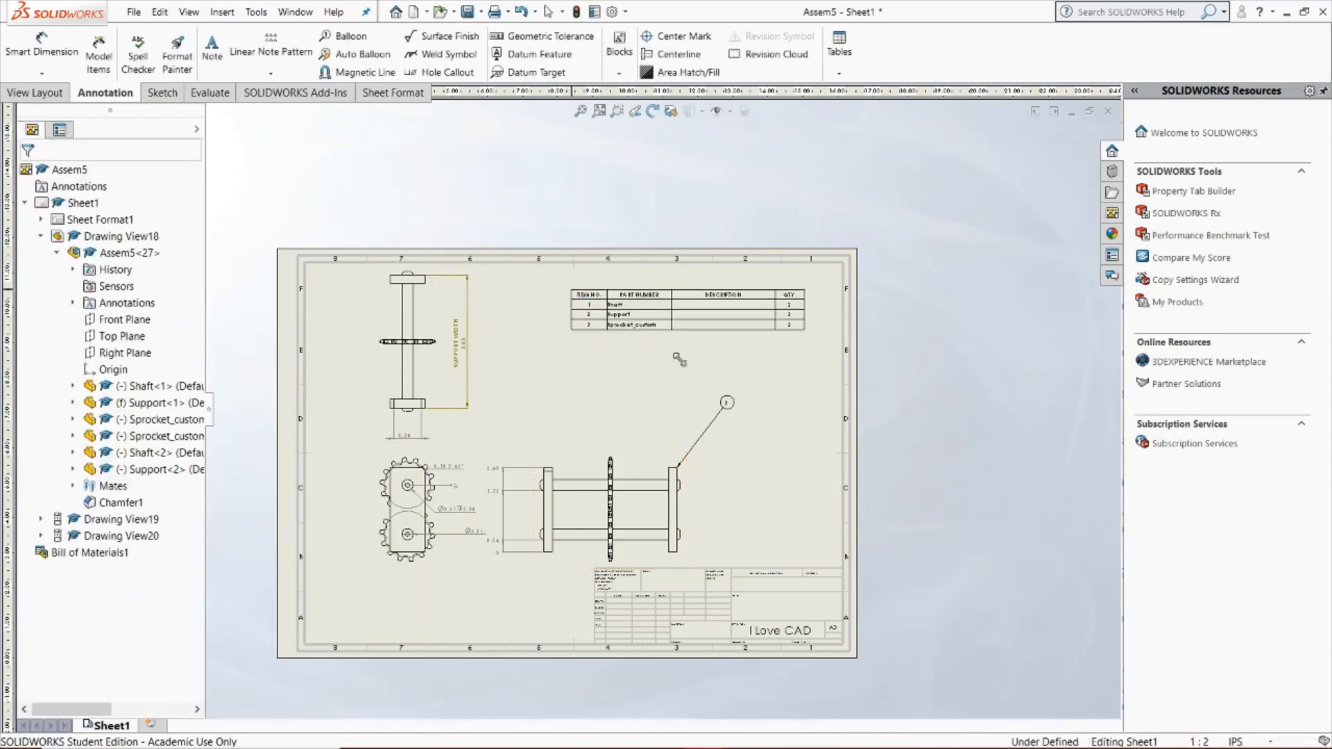
# Delete the existing item balloon attached to the right-hand support in the side view
pyautogui.click(725, 406)
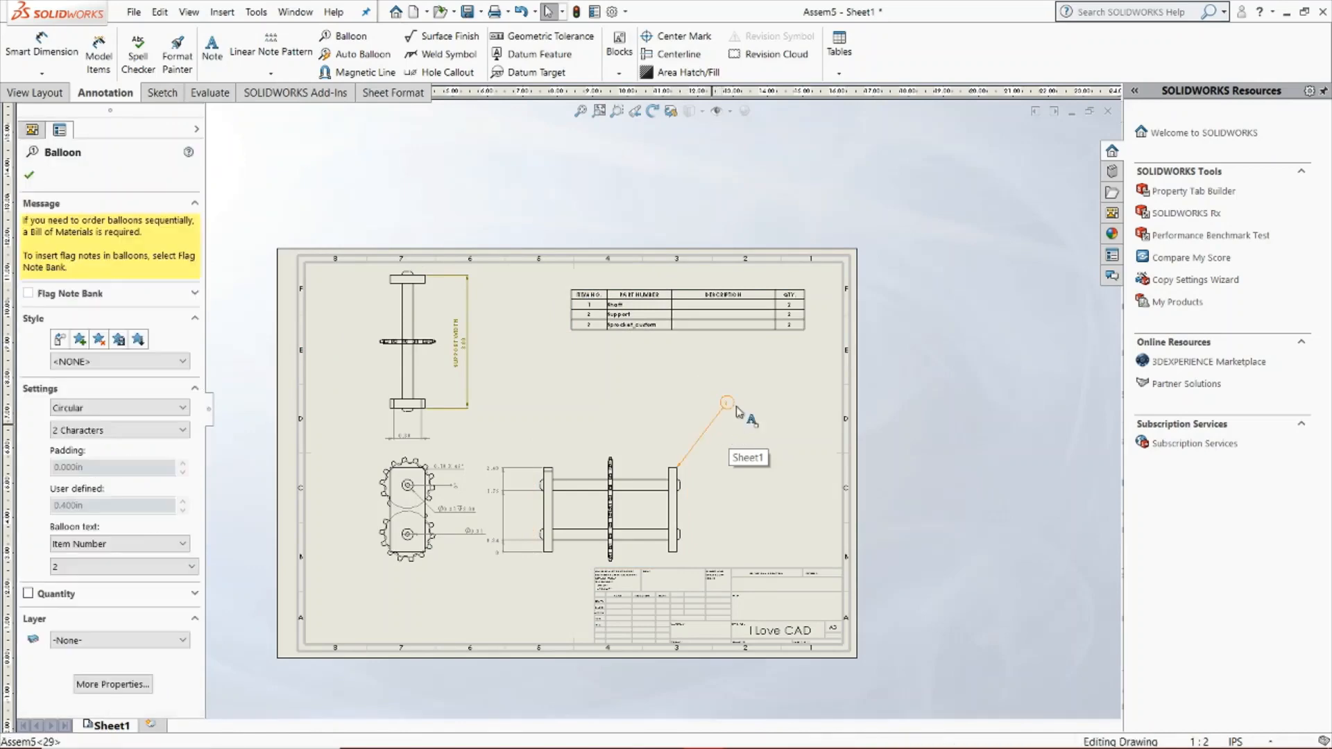
pyautogui.rightClick(715, 417)
pyautogui.click(660, 328)
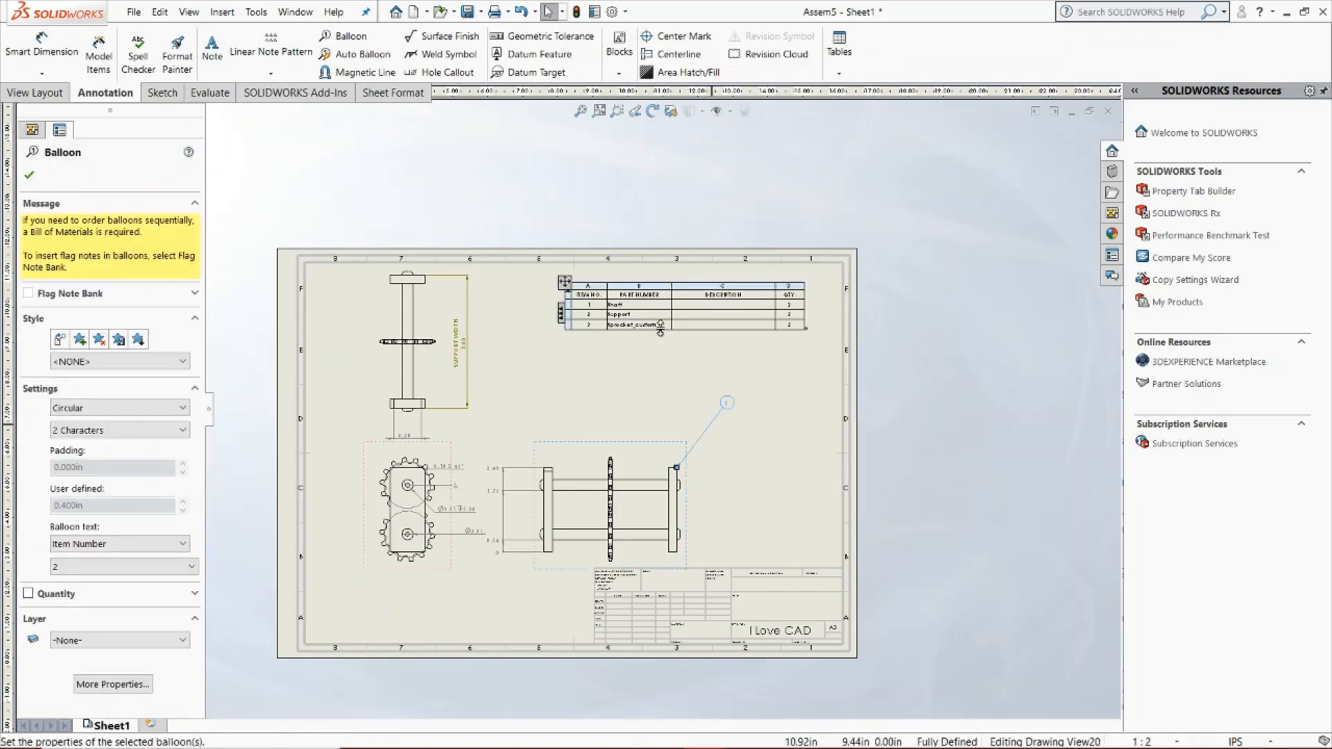
pyautogui.press('Delete')
# Reposition the bill of materials table slightly lower in the sheet's upper-right area
pyautogui.scroll(-4, 590, 520)
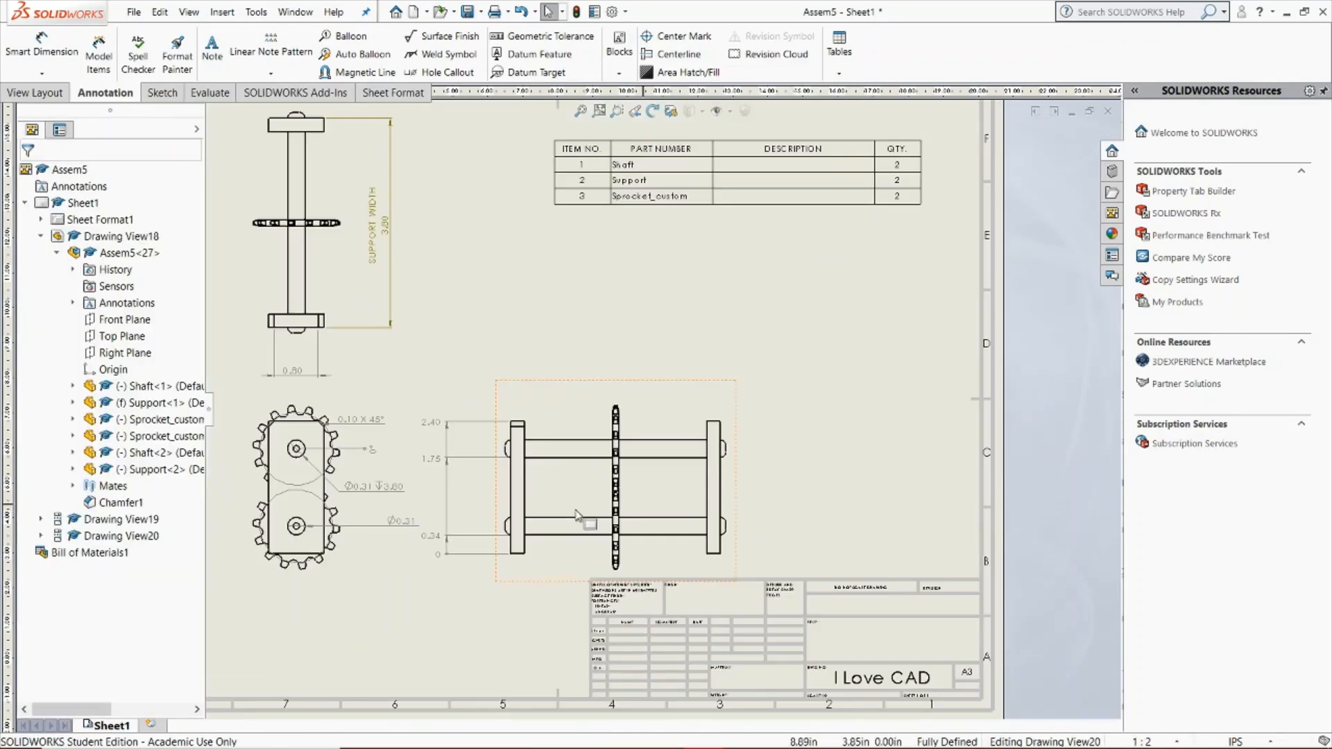
pyautogui.scroll(-4, 715, 108)
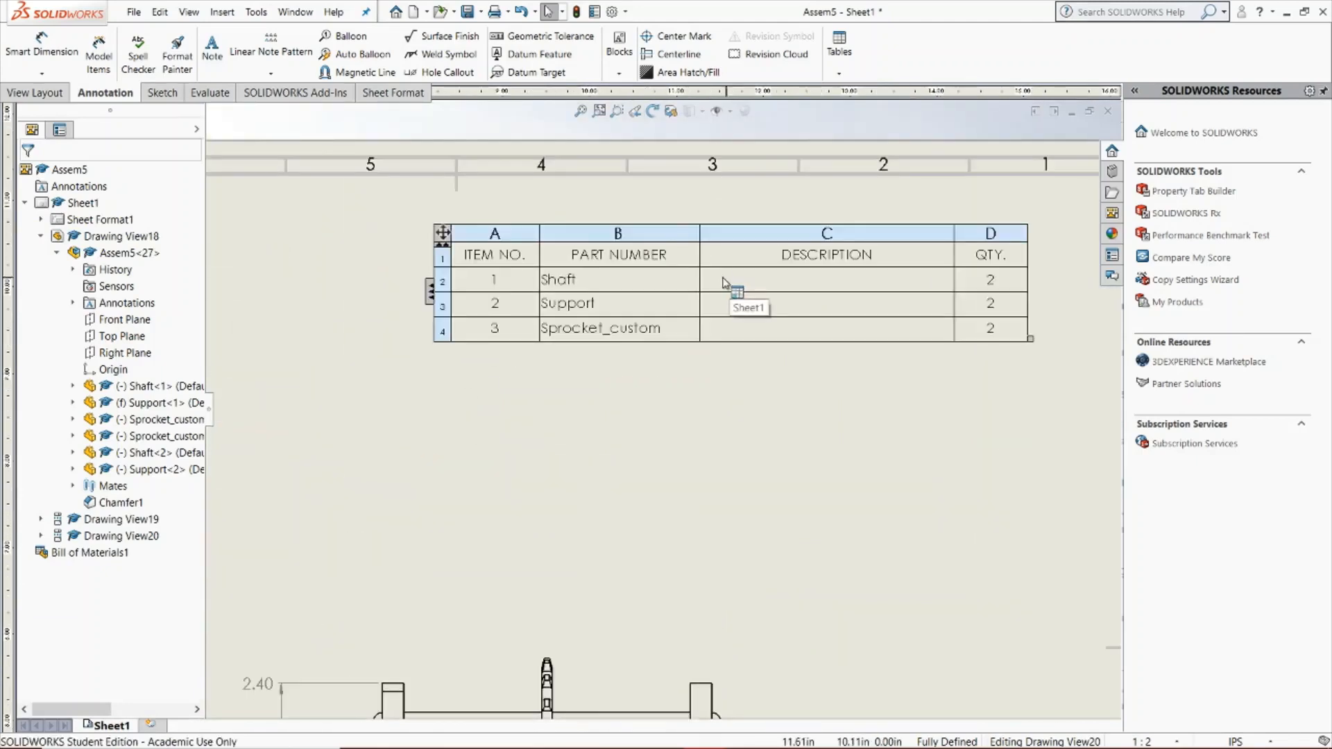
pyautogui.scroll(5, 639, 253)
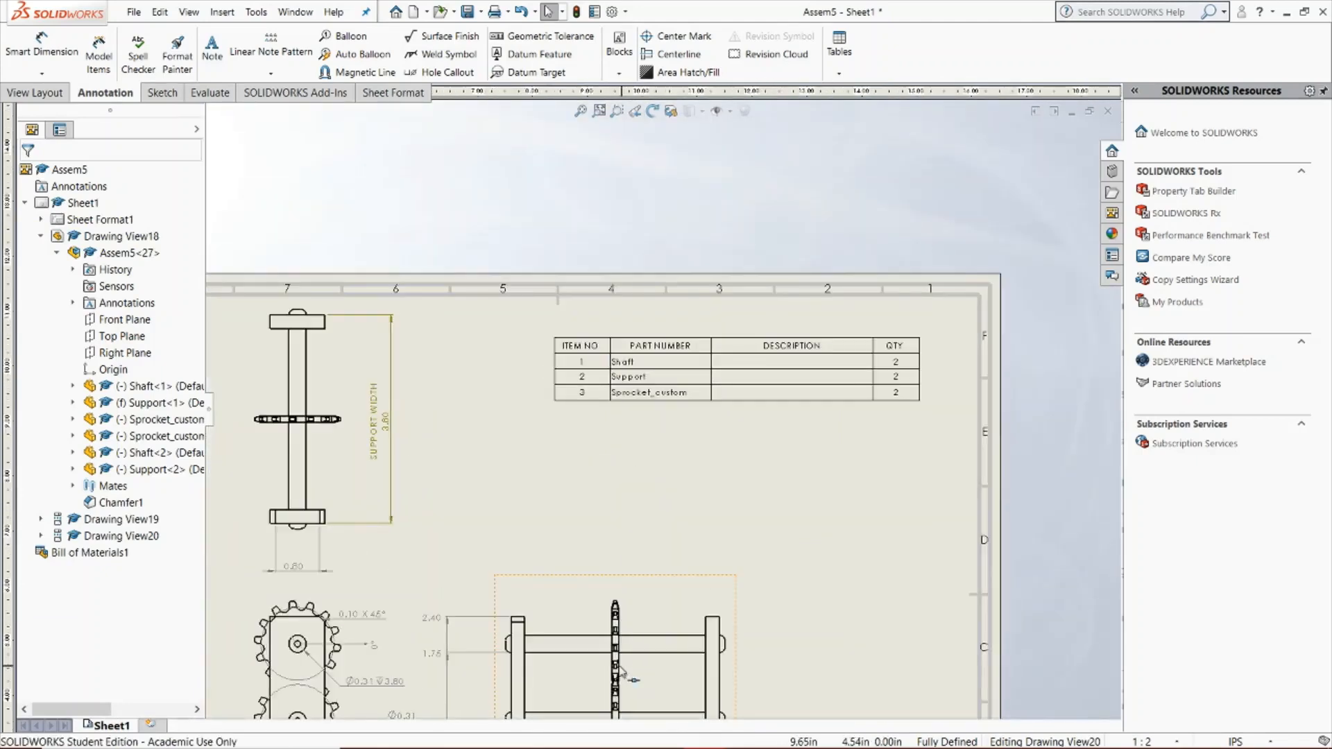
pyautogui.scroll(-3, 642, 569)
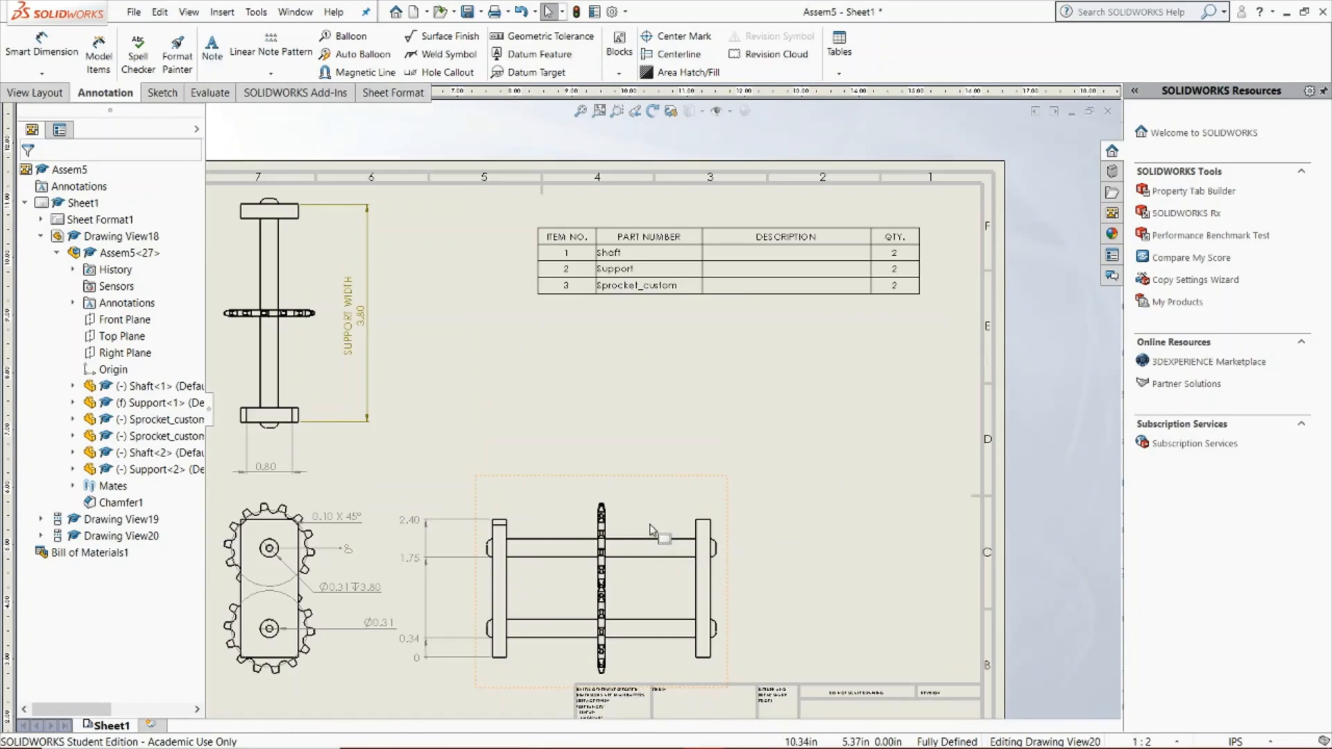
pyautogui.moveTo(531, 221); pyautogui.dragTo(550, 369)
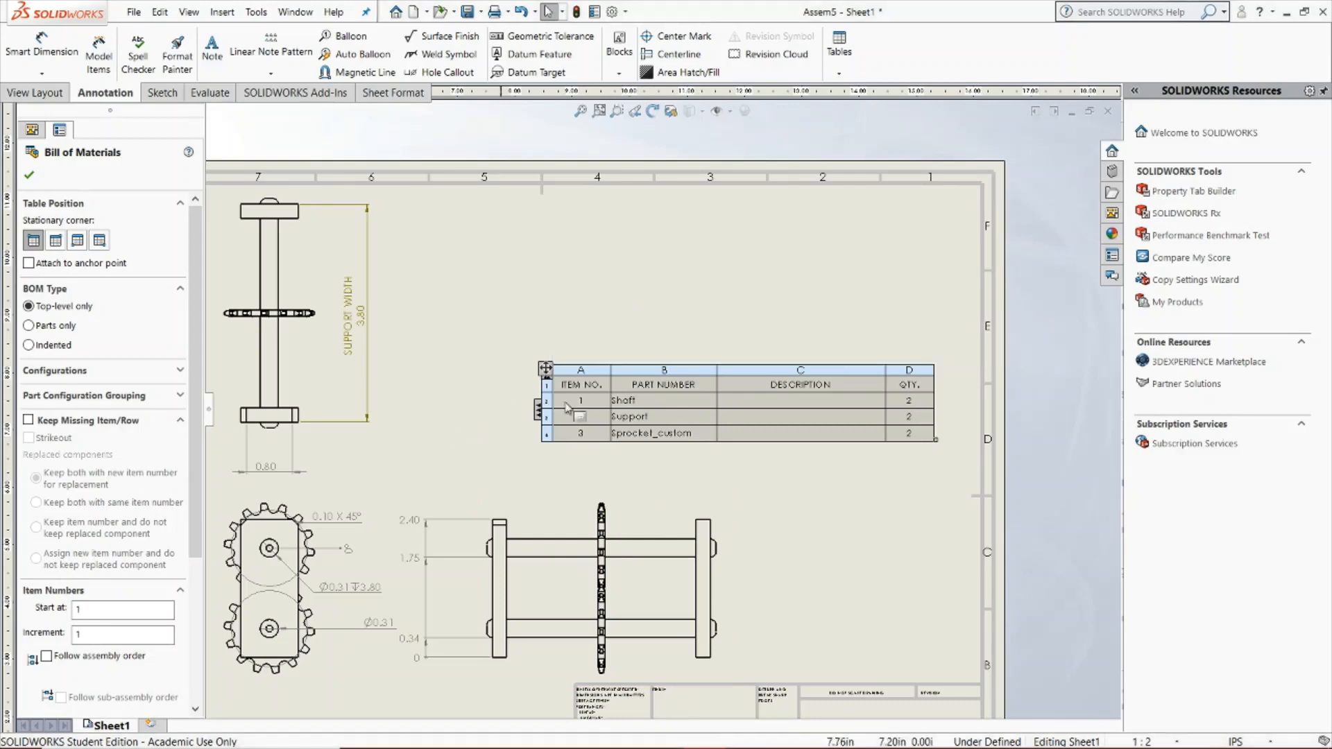
pyautogui.moveTo(545, 368); pyautogui.dragTo(529, 260)
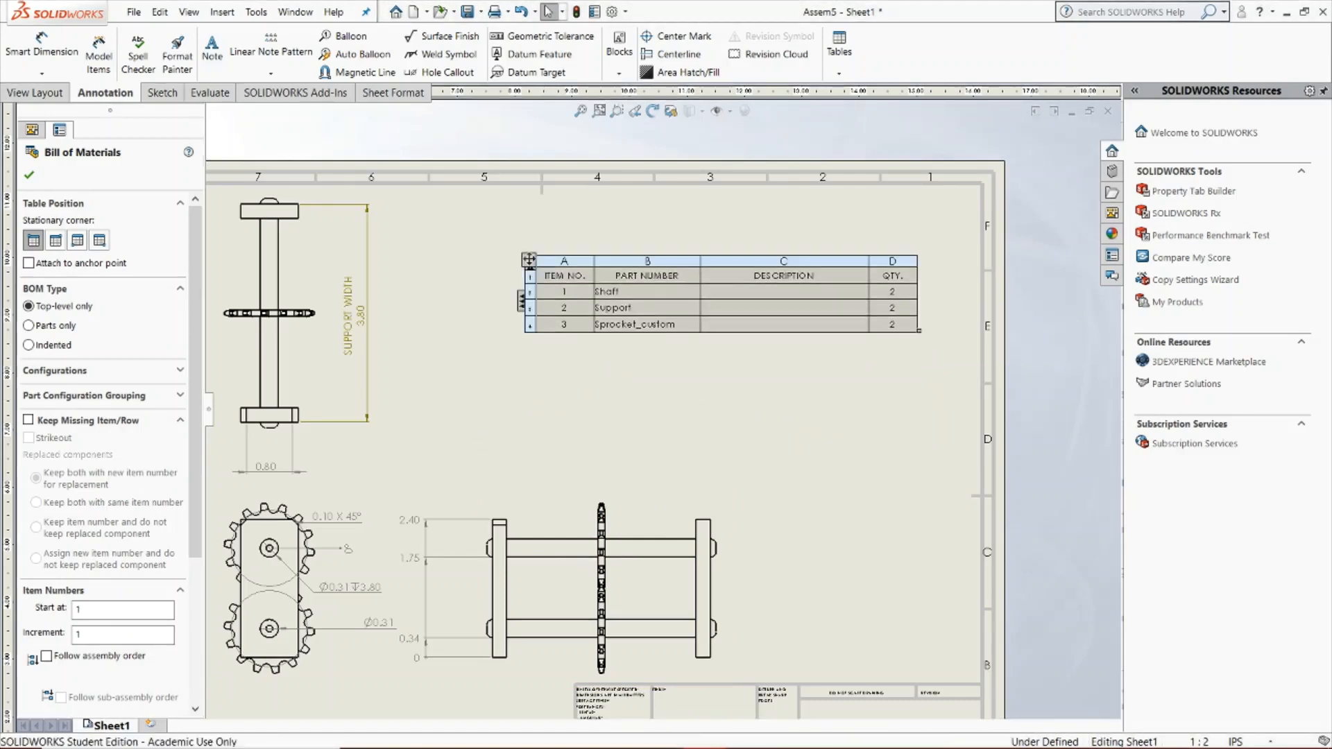
# Add circular item-number balloons to the upper shaft, the right-hand support and the sprocket in the side view
pyautogui.click(355, 39)
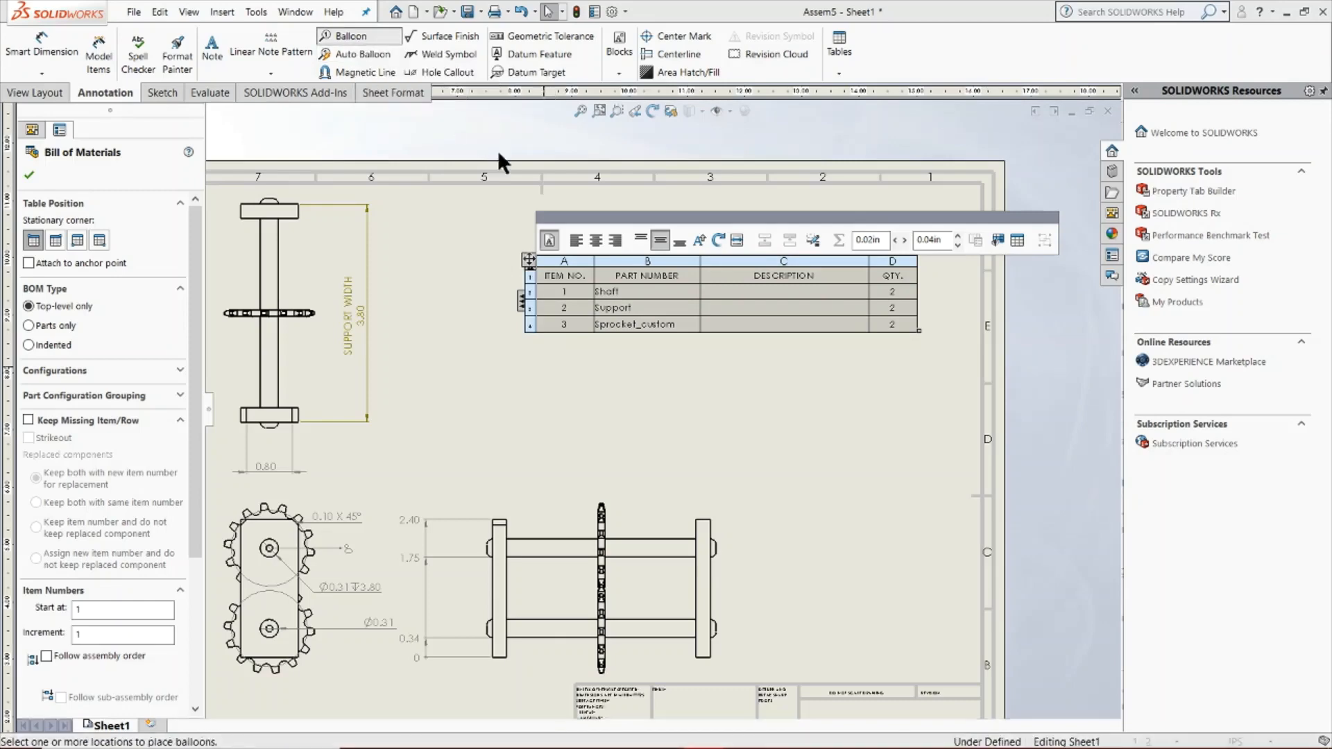
pyautogui.click(670, 539)
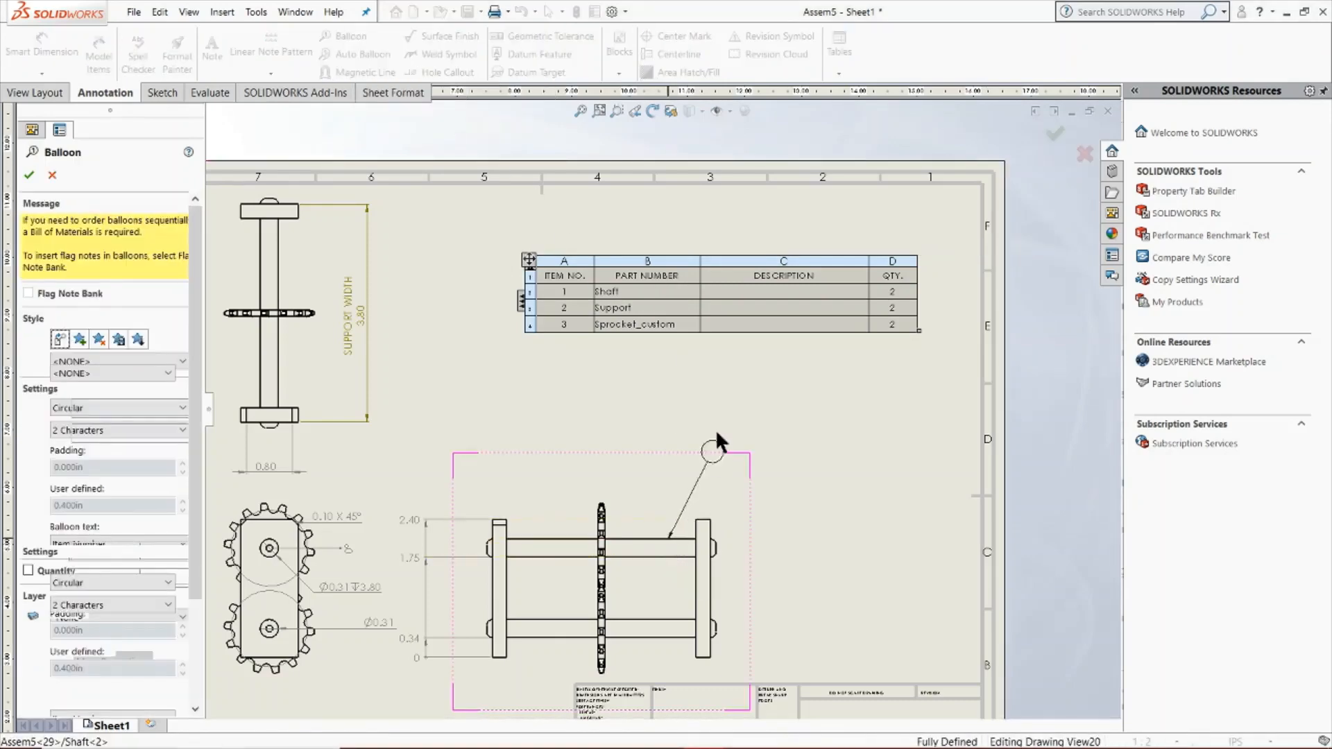
pyautogui.click(730, 384)
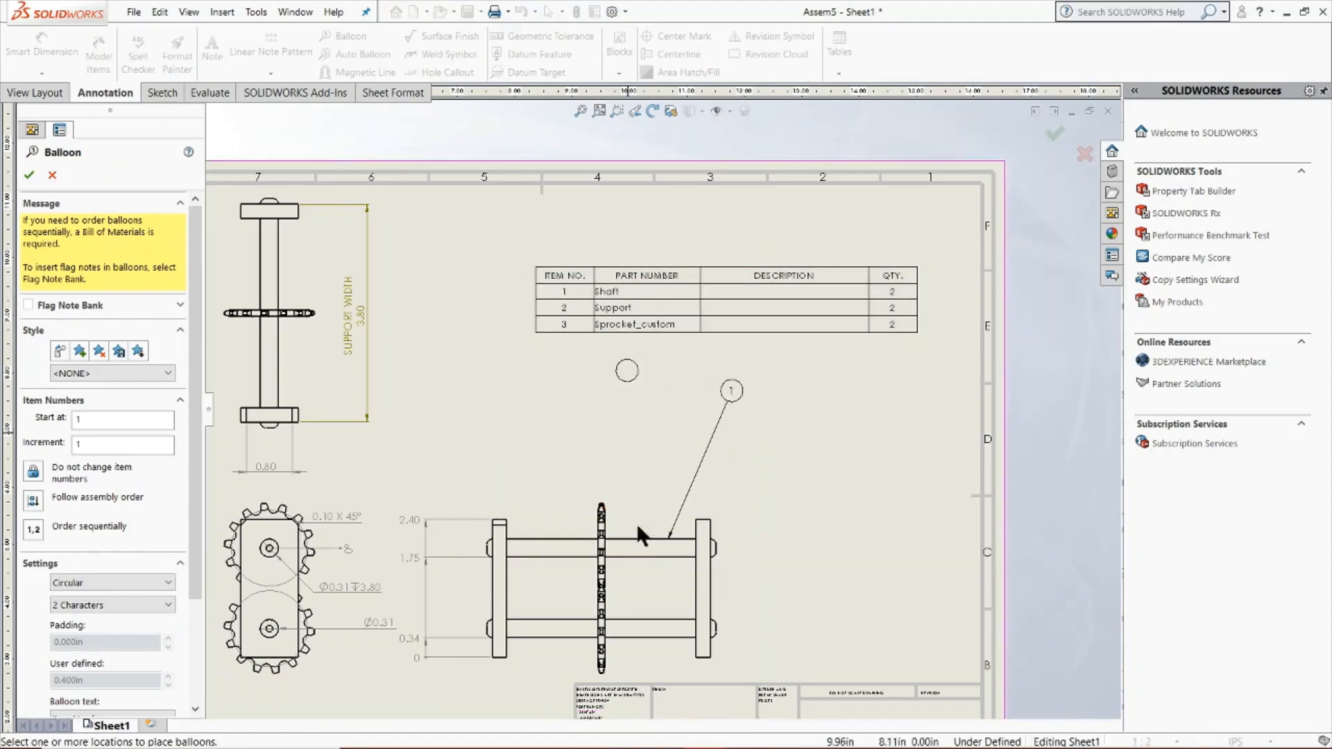
pyautogui.click(712, 533)
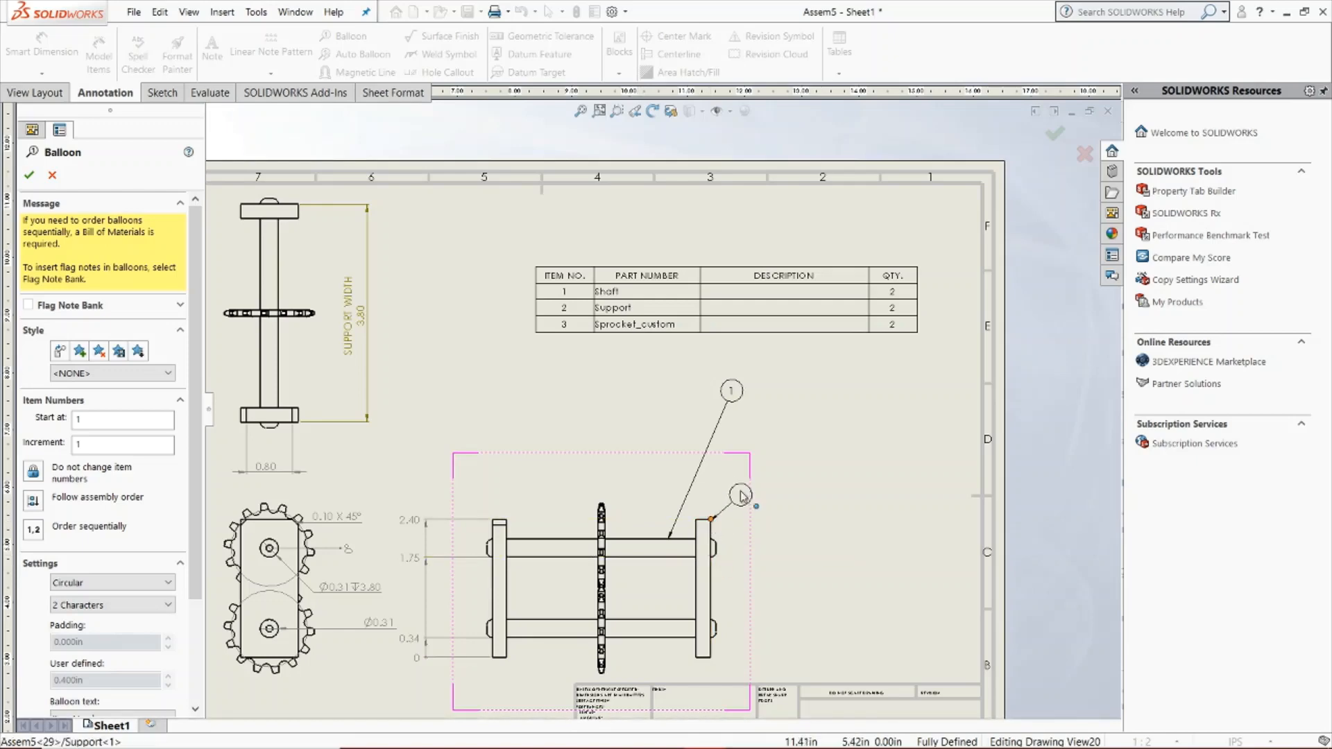
pyautogui.click(878, 432)
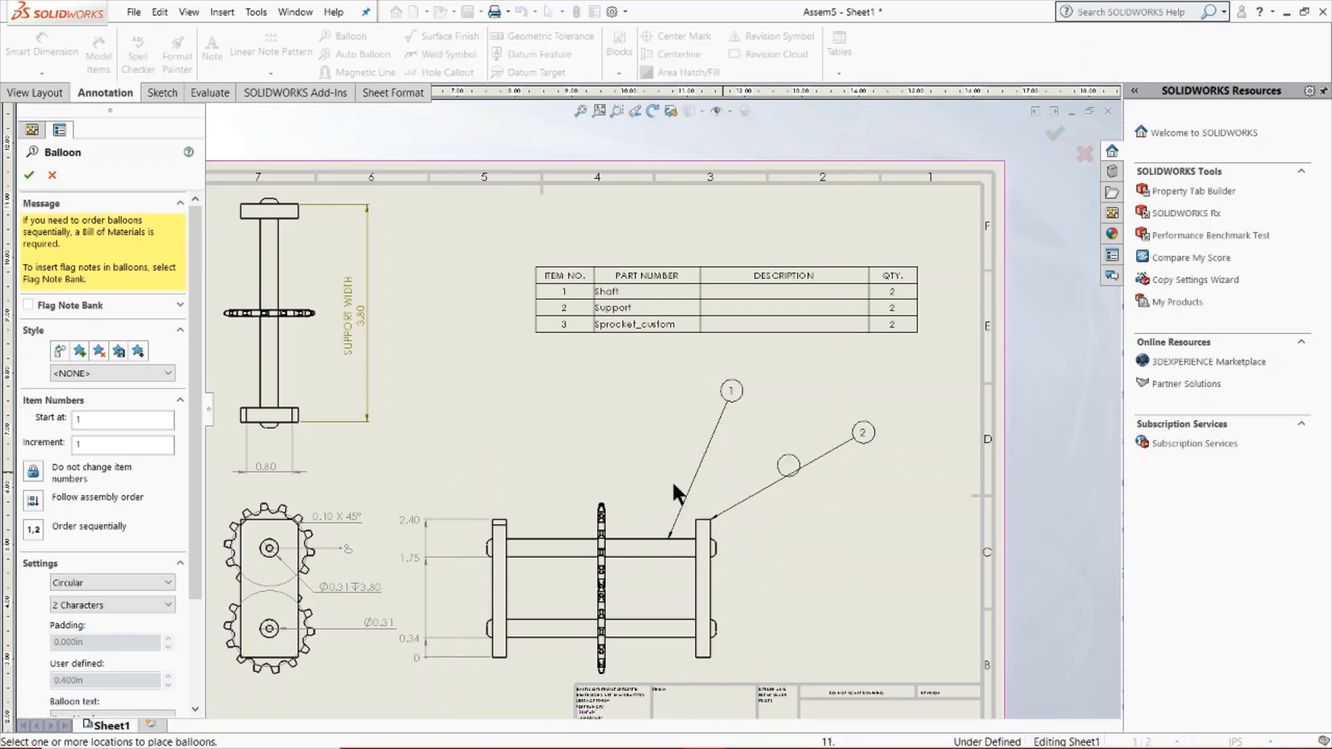
pyautogui.click(601, 507)
pyautogui.click(493, 358)
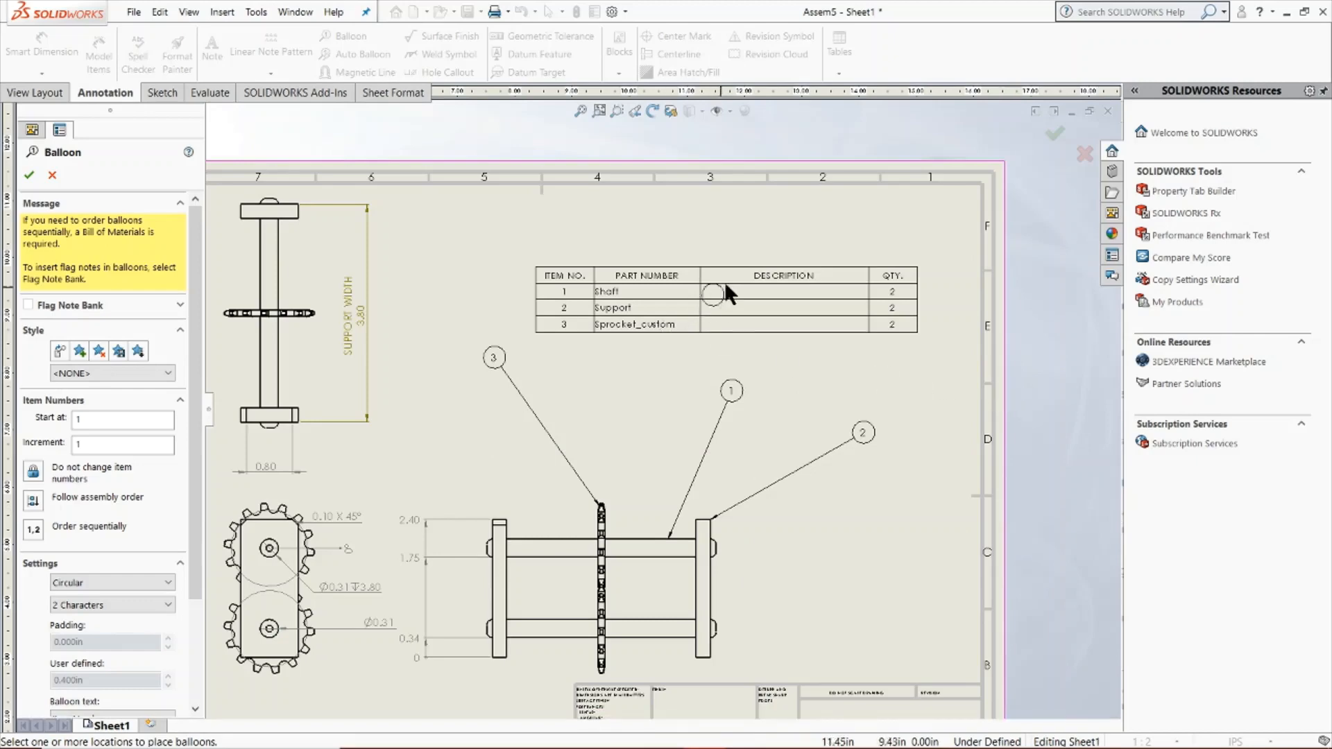
pyautogui.press('Escape')
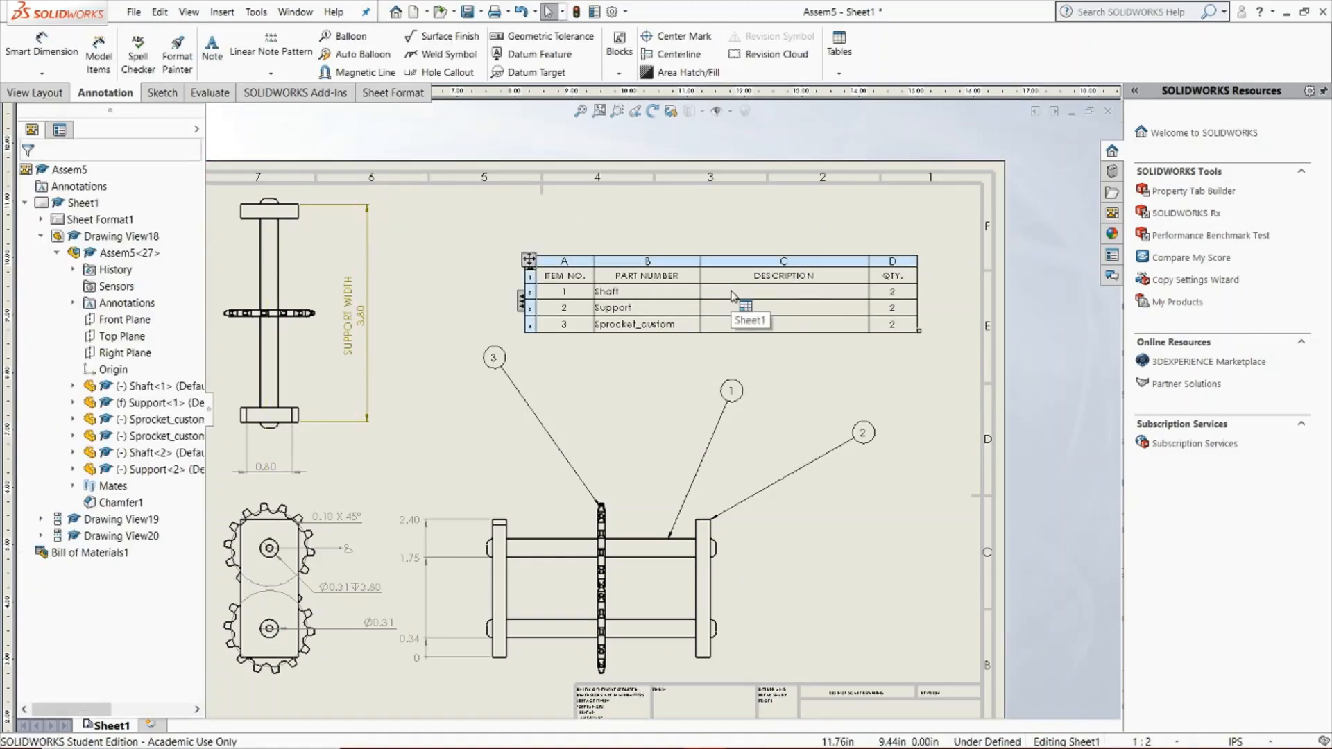
# Enter "This length has a minimal tolerance" as the Shaft row's description, keeping the property link, and clear the cell again
pyautogui.click(734, 294)
pyautogui.doubleClick(754, 292)
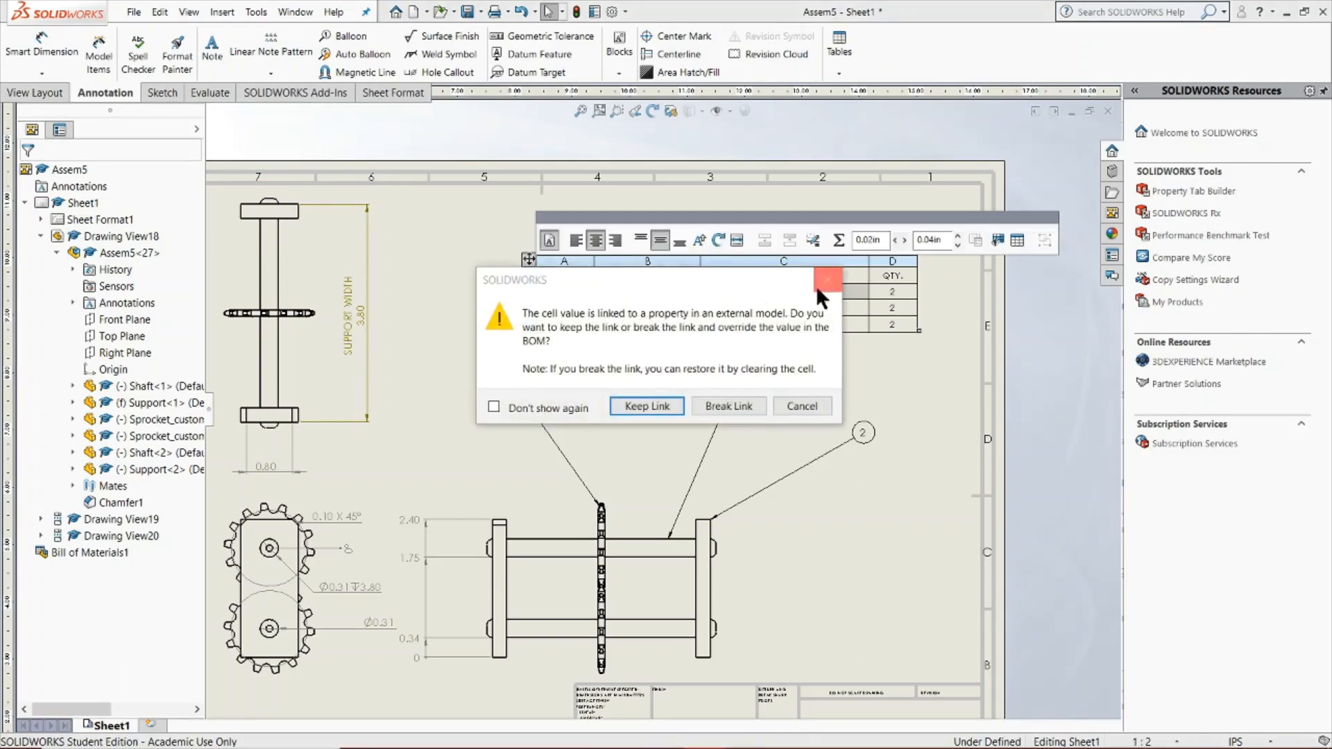
pyautogui.click(658, 405)
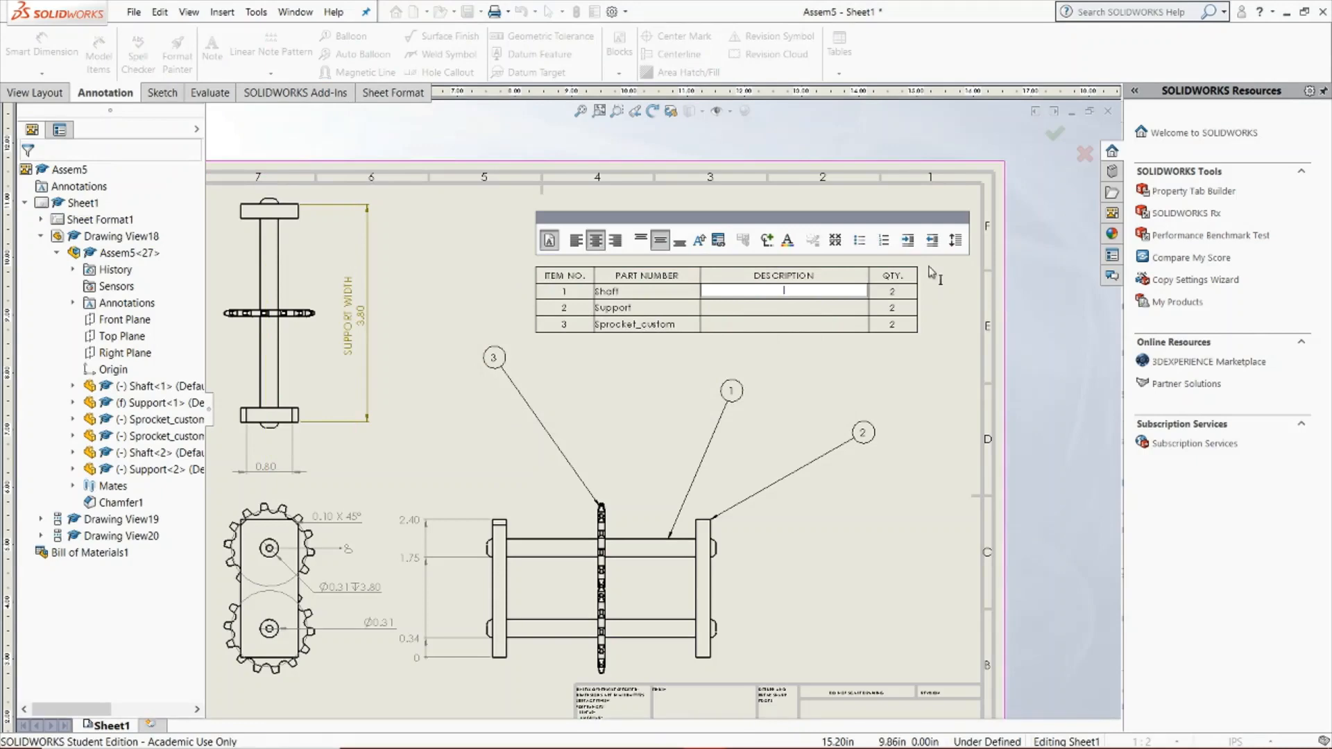
pyautogui.write('Thi')
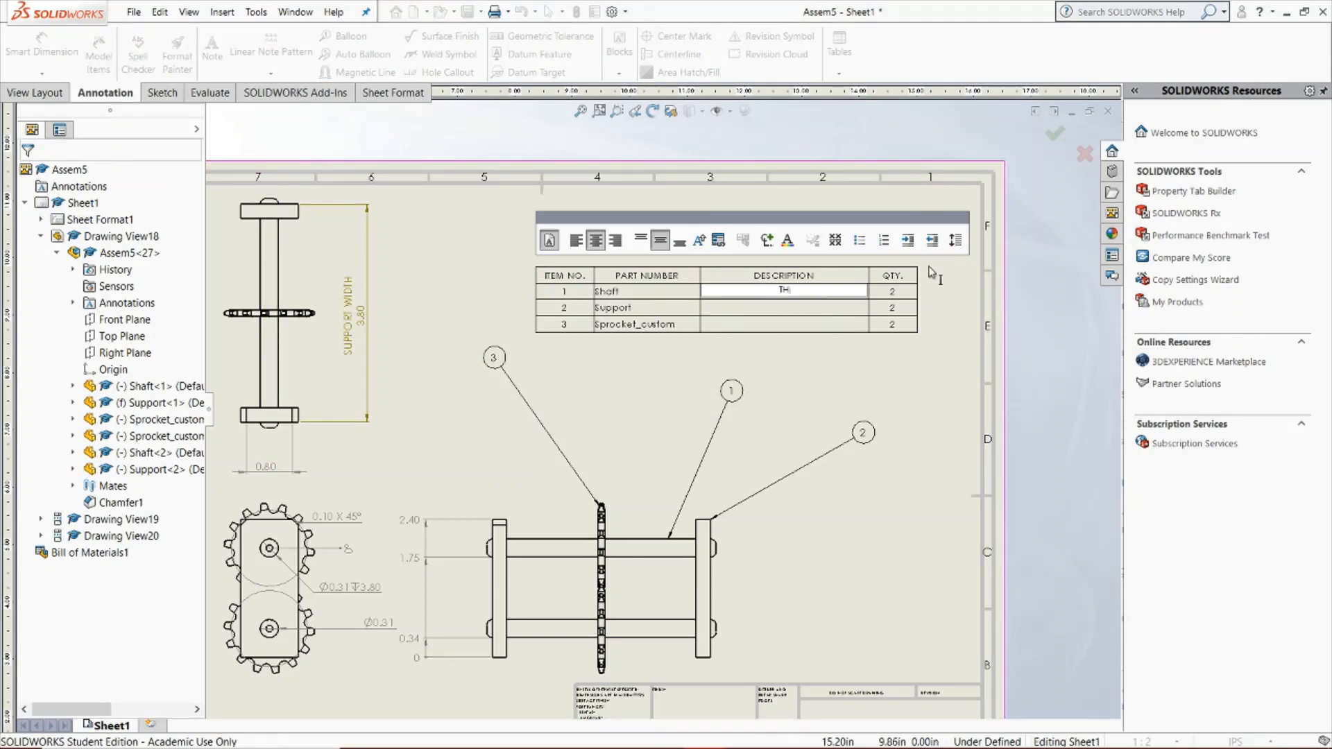
pyautogui.write('s length')
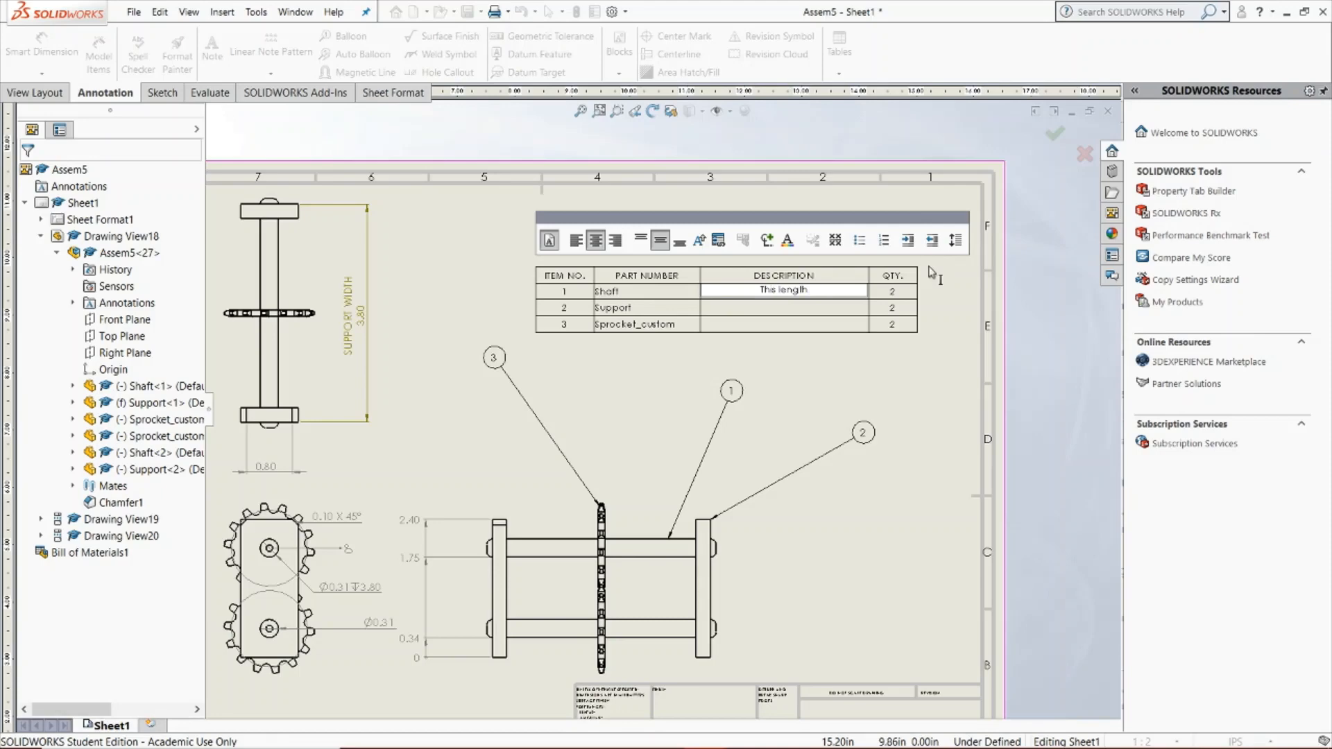
pyautogui.write(' has a minimal tolerance')
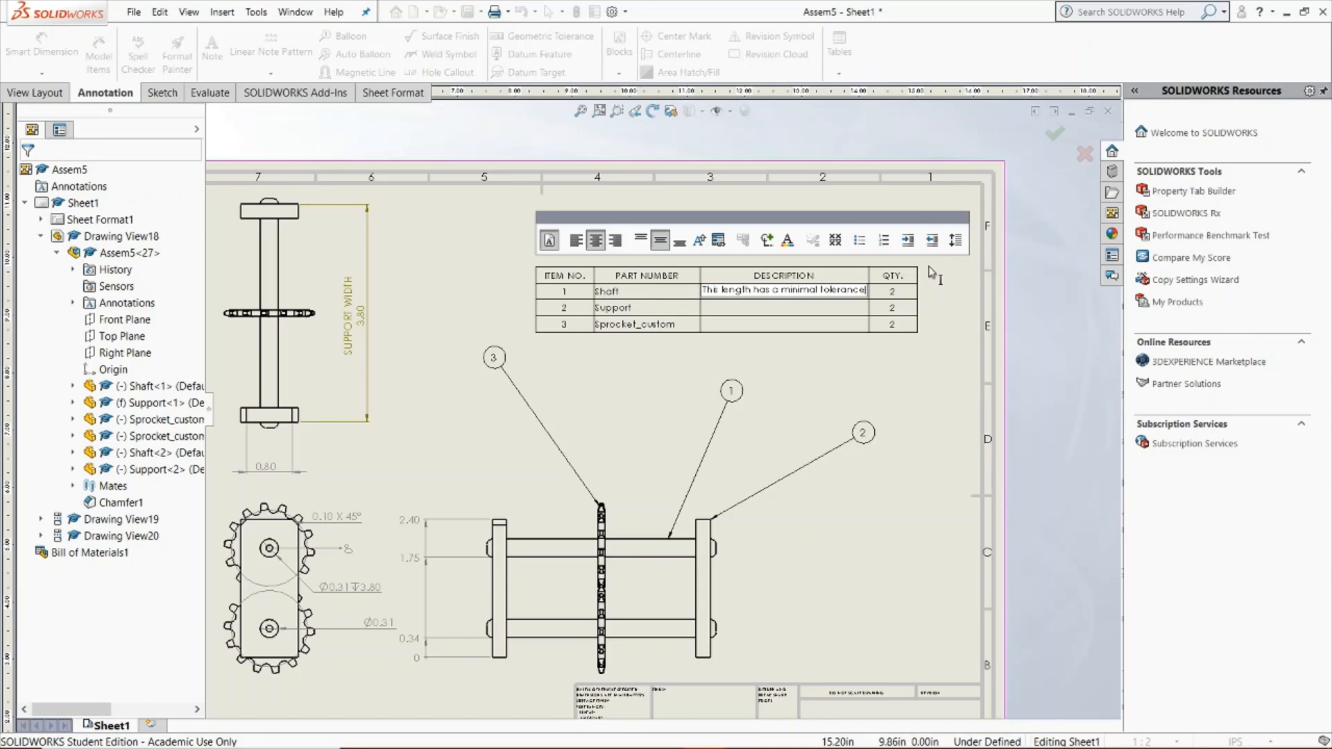
pyautogui.hotkey('ctrl', 'a')
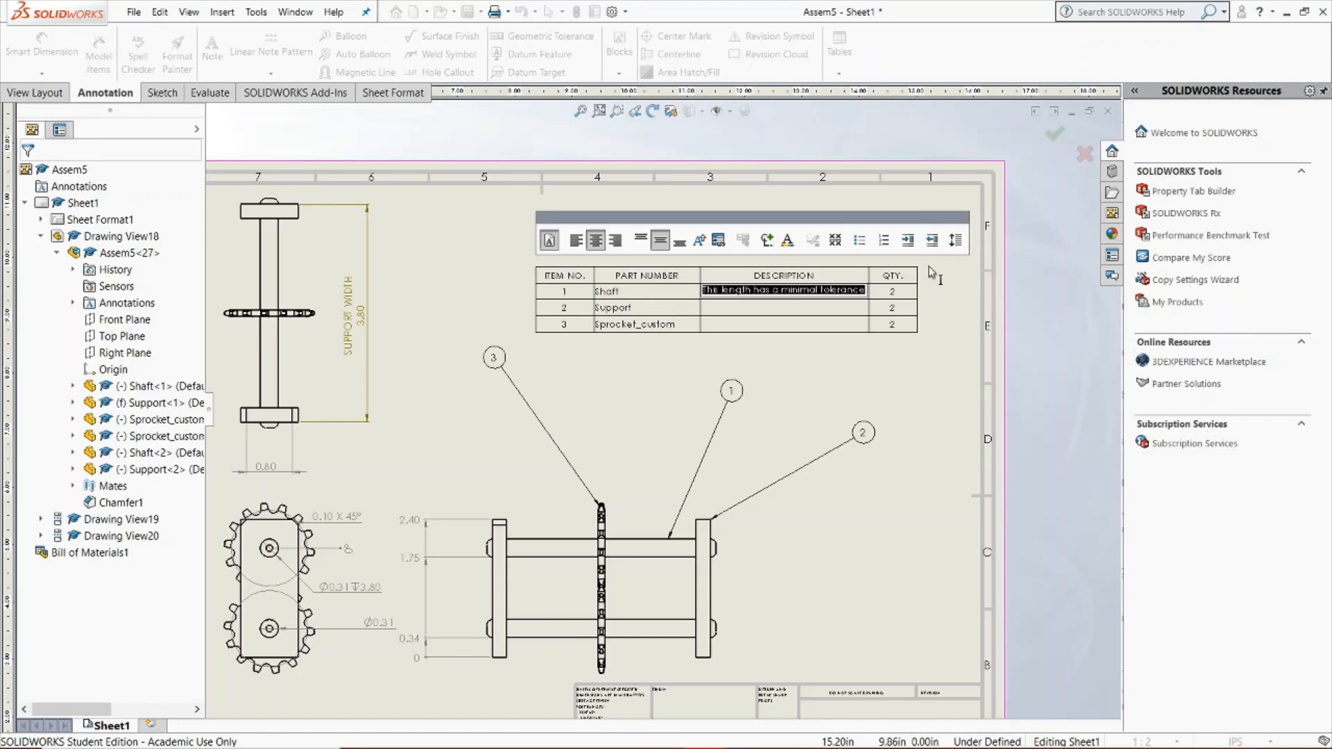
pyautogui.press('BackSpace')
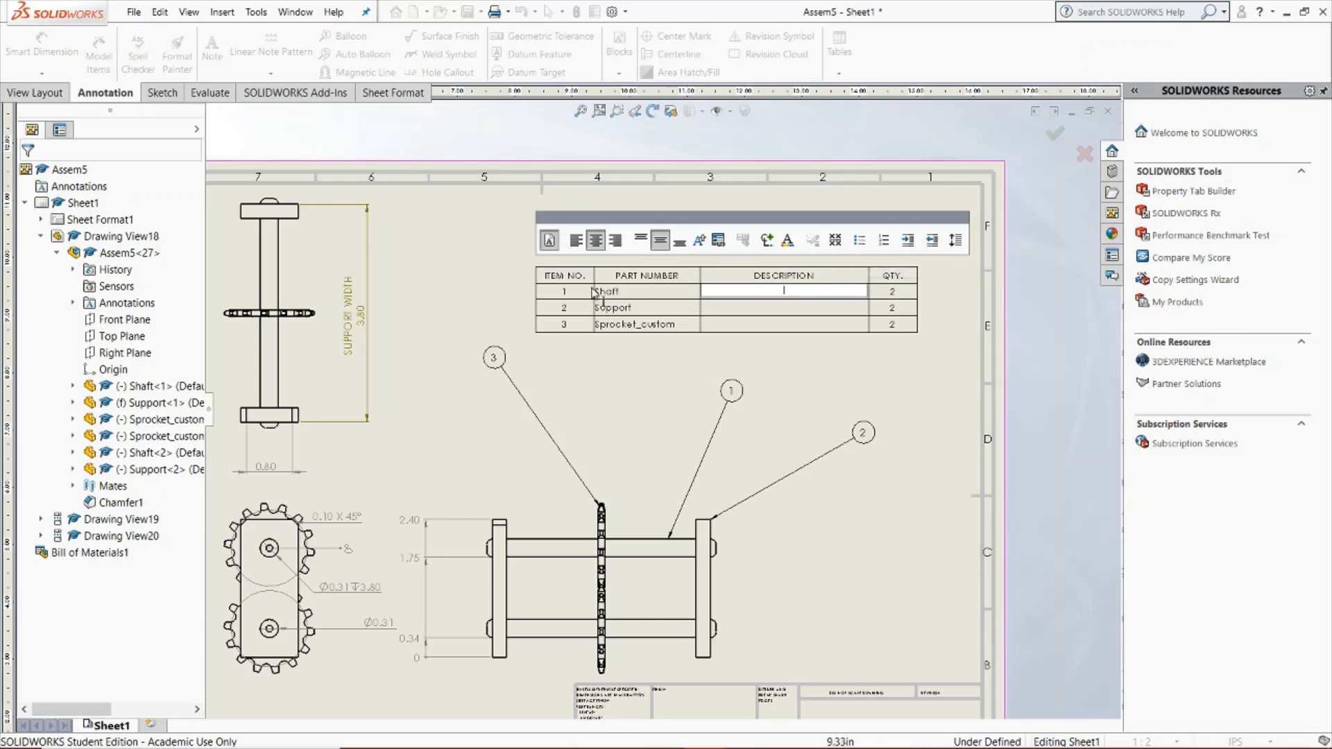
pyautogui.click(509, 338)
# Undo the three manually placed balloons in the side view
pyautogui.hotkey('ctrl', 'z')
pyautogui.hotkey('ctrl', 'z')
pyautogui.hotkey('ctrl', 'z')
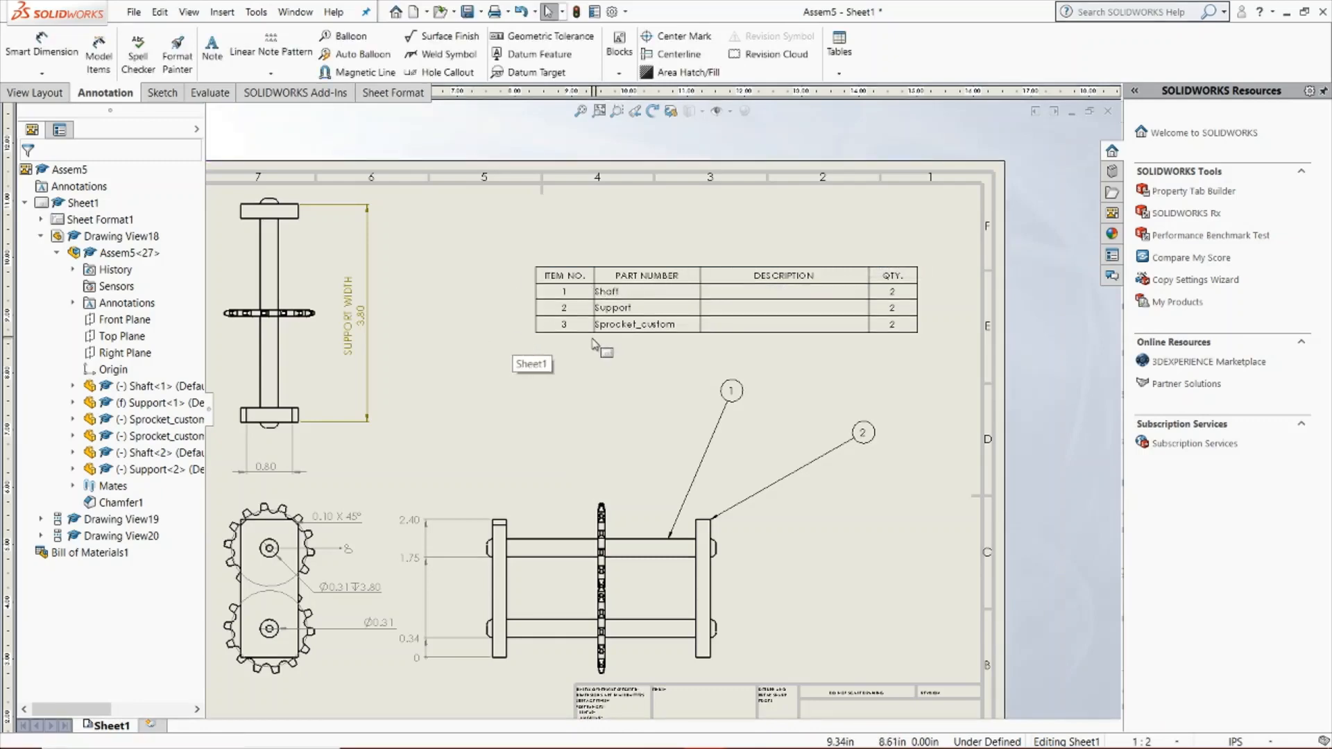
# Auto-balloon the side view with circular item-number balloons, and move the shaft's balloon down between the front and side views
pyautogui.click(332, 50)
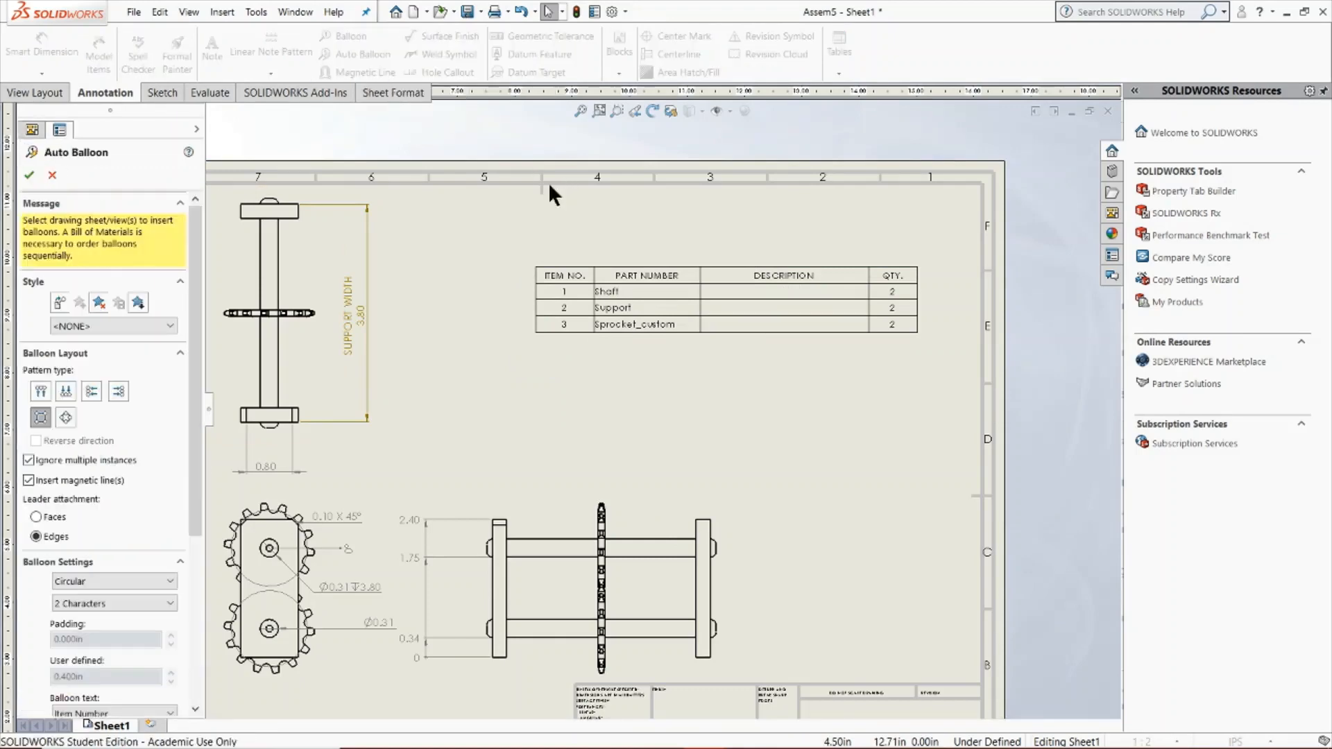
pyautogui.click(708, 498)
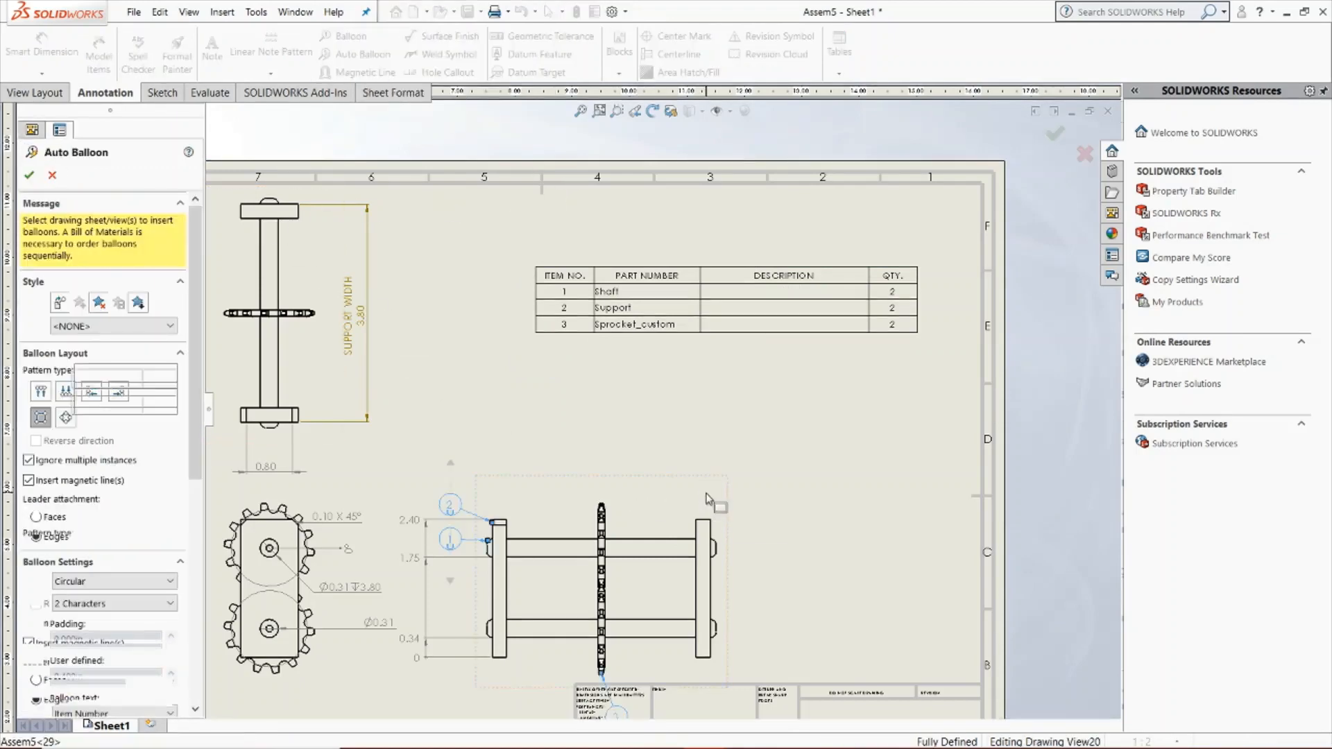
pyautogui.scroll(-2, 478, 548)
pyautogui.scroll(5, 610, 454)
pyautogui.scroll(-2, 715, 514)
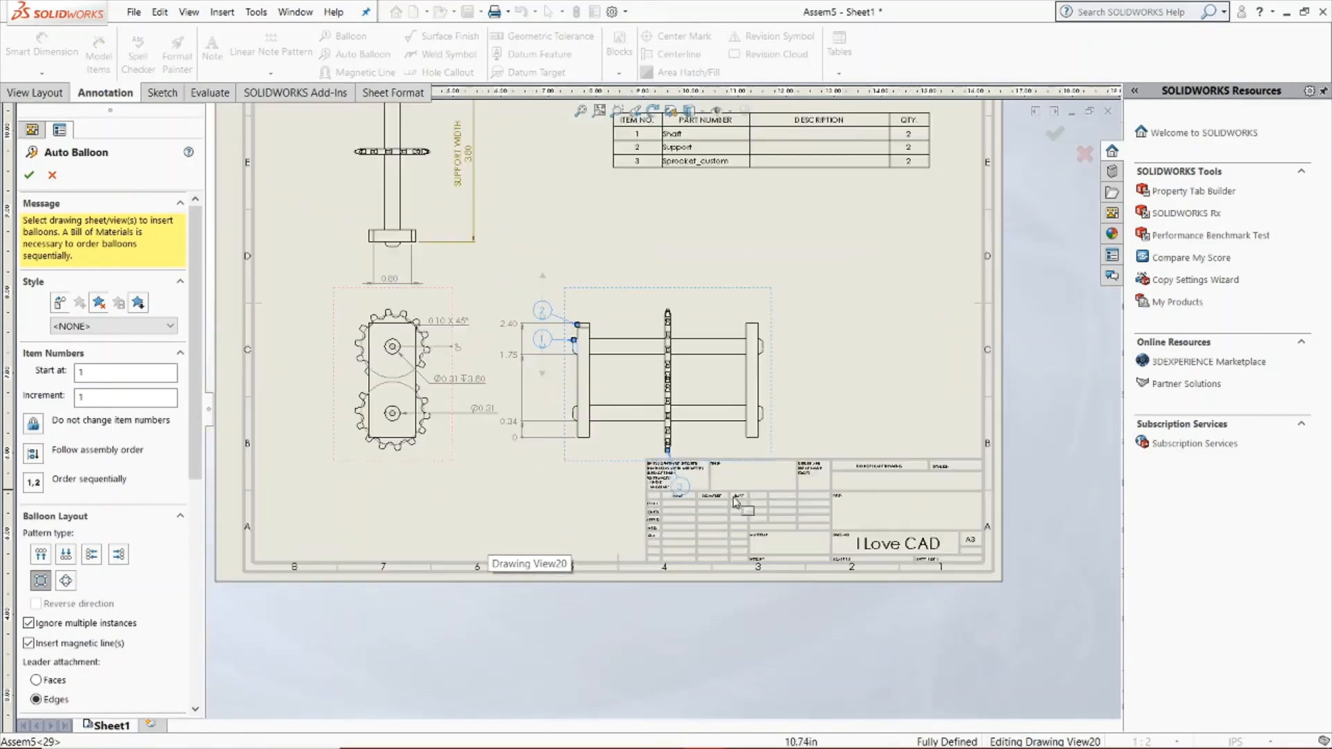
pyautogui.scroll(-2, 683, 364)
pyautogui.click(31, 175)
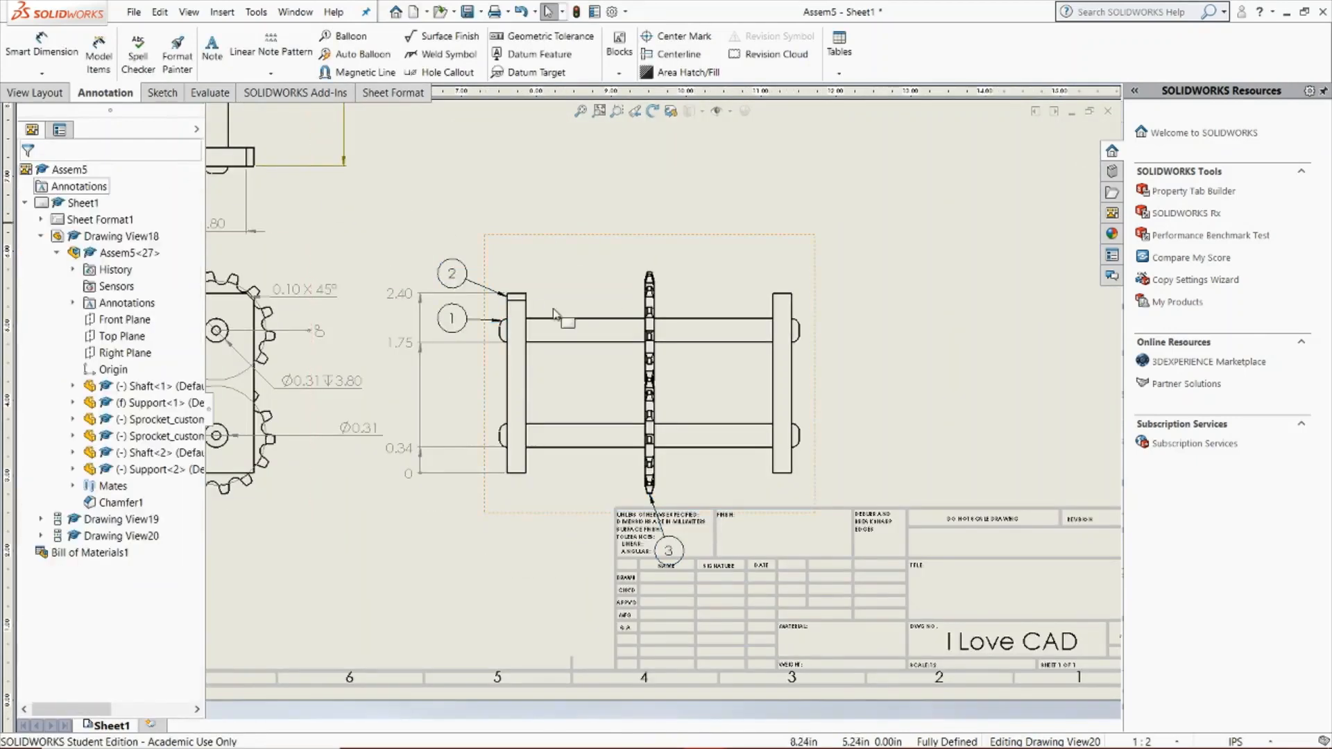
pyautogui.moveTo(468, 330); pyautogui.dragTo(421, 418)
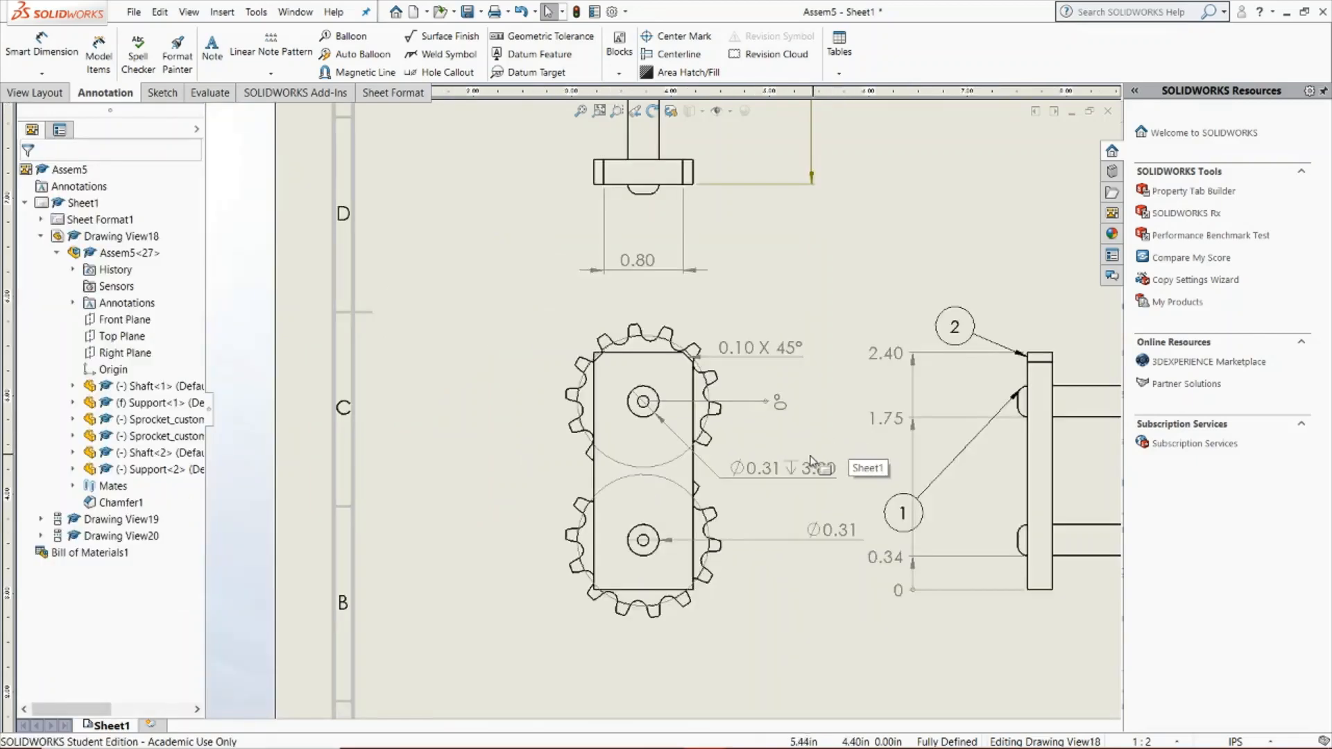
# Try center marks on the two circular shaft ends in the front view
pyautogui.click(674, 32)
pyautogui.scroll(3, 651, 438)
pyautogui.click(665, 388)
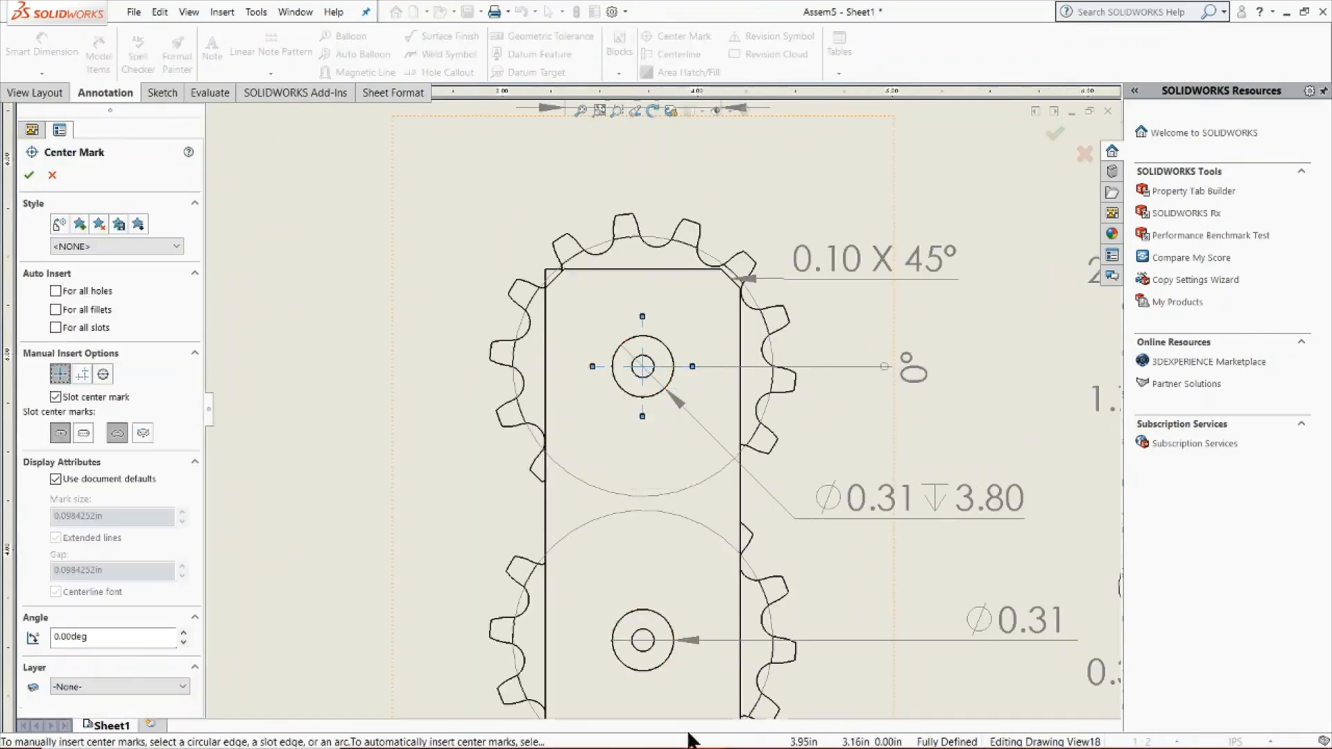
pyautogui.click(668, 668)
# Try rotating the front view's center marks in small increments, return their angle to 0°, and discard the marks
pyautogui.click(184, 633)
pyautogui.click(184, 633)
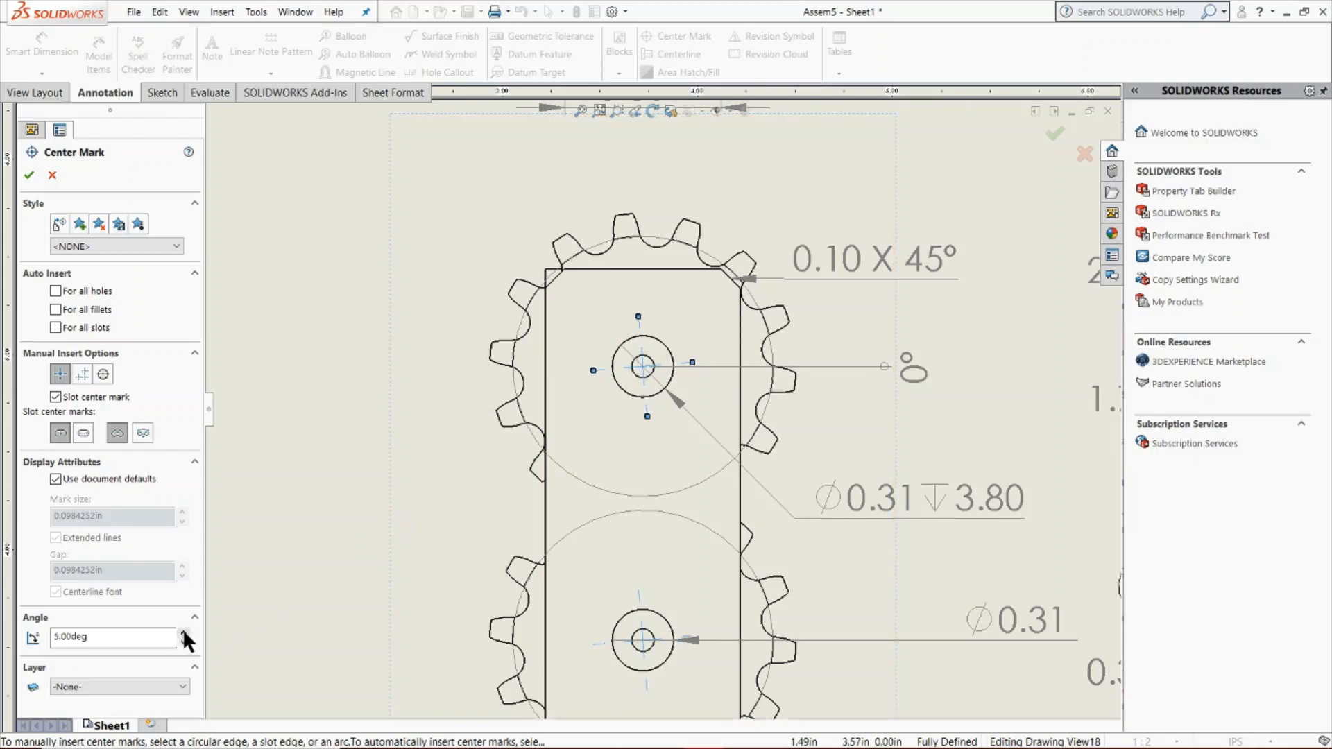
pyautogui.click(184, 633)
pyautogui.click(184, 633)
pyautogui.click(184, 633)
pyautogui.click(184, 633)
pyautogui.click(183, 642)
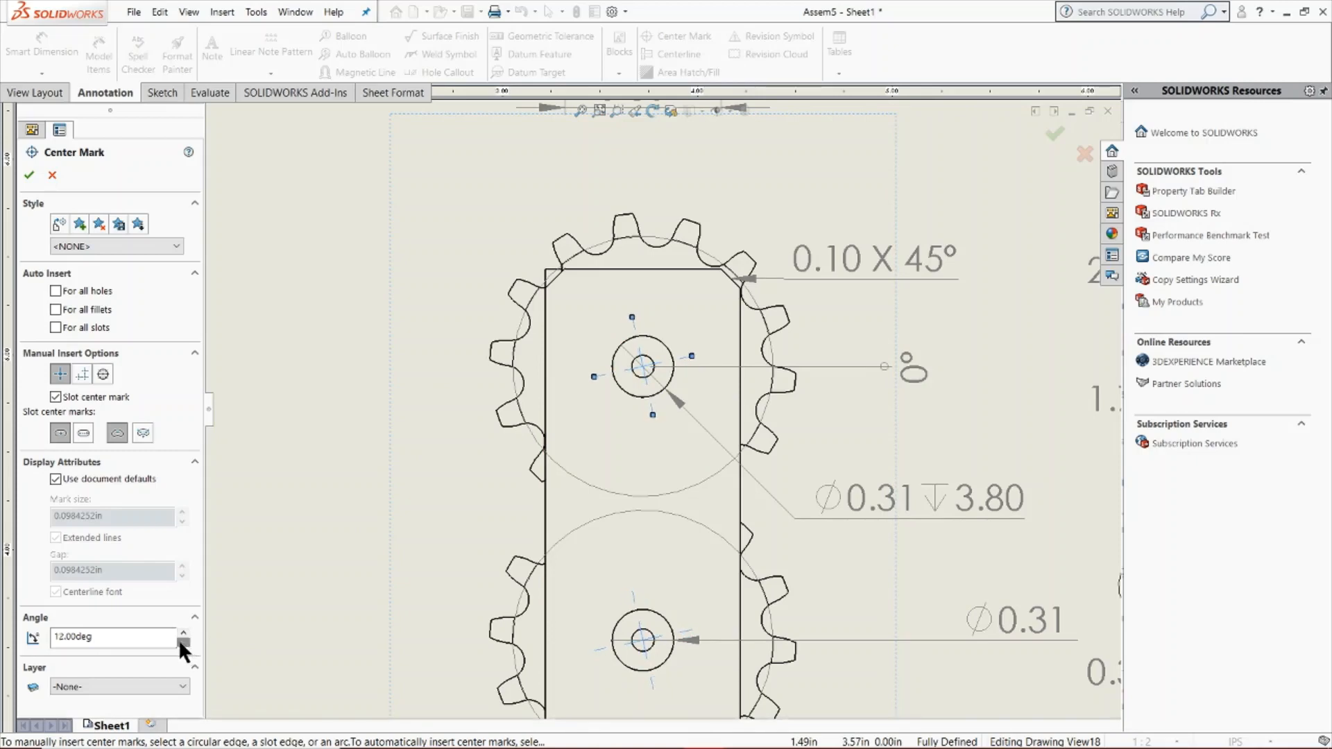
pyautogui.click(183, 642)
pyautogui.click(184, 642)
pyautogui.click(183, 643)
pyautogui.click(183, 643)
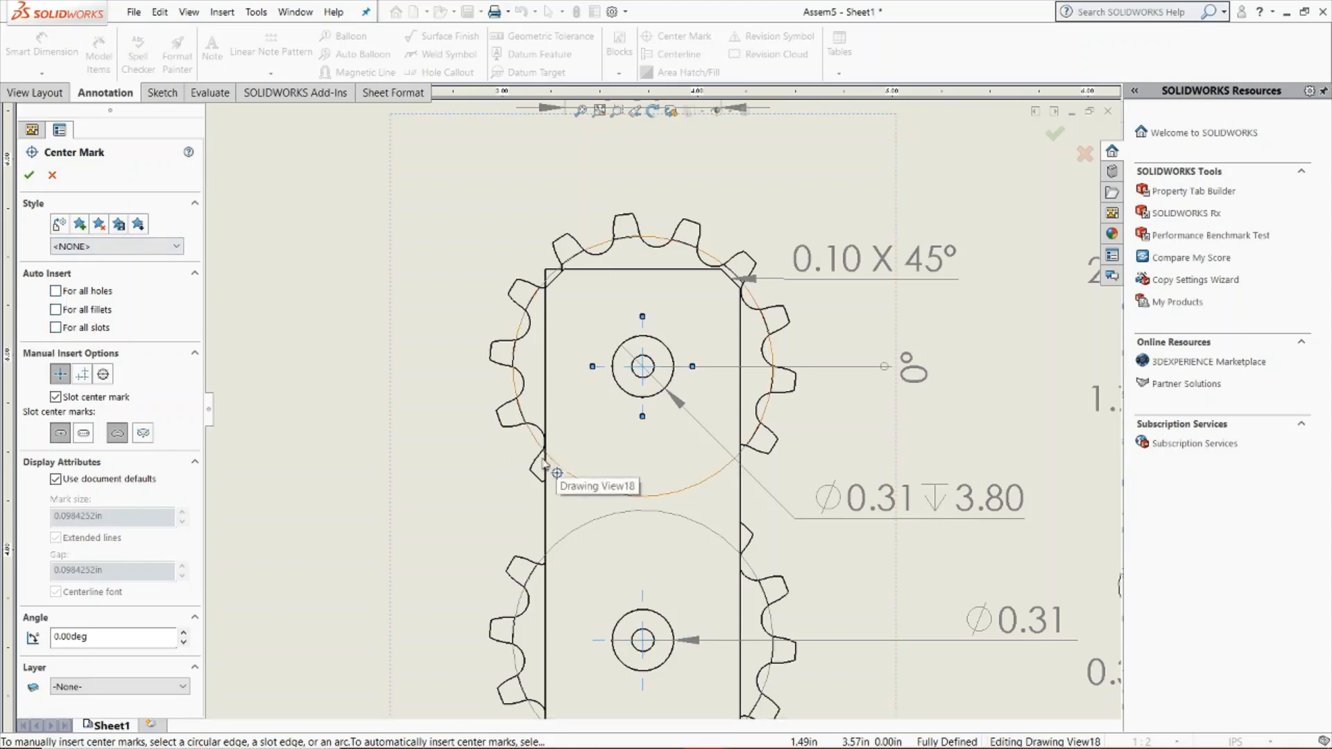
pyautogui.click(56, 175)
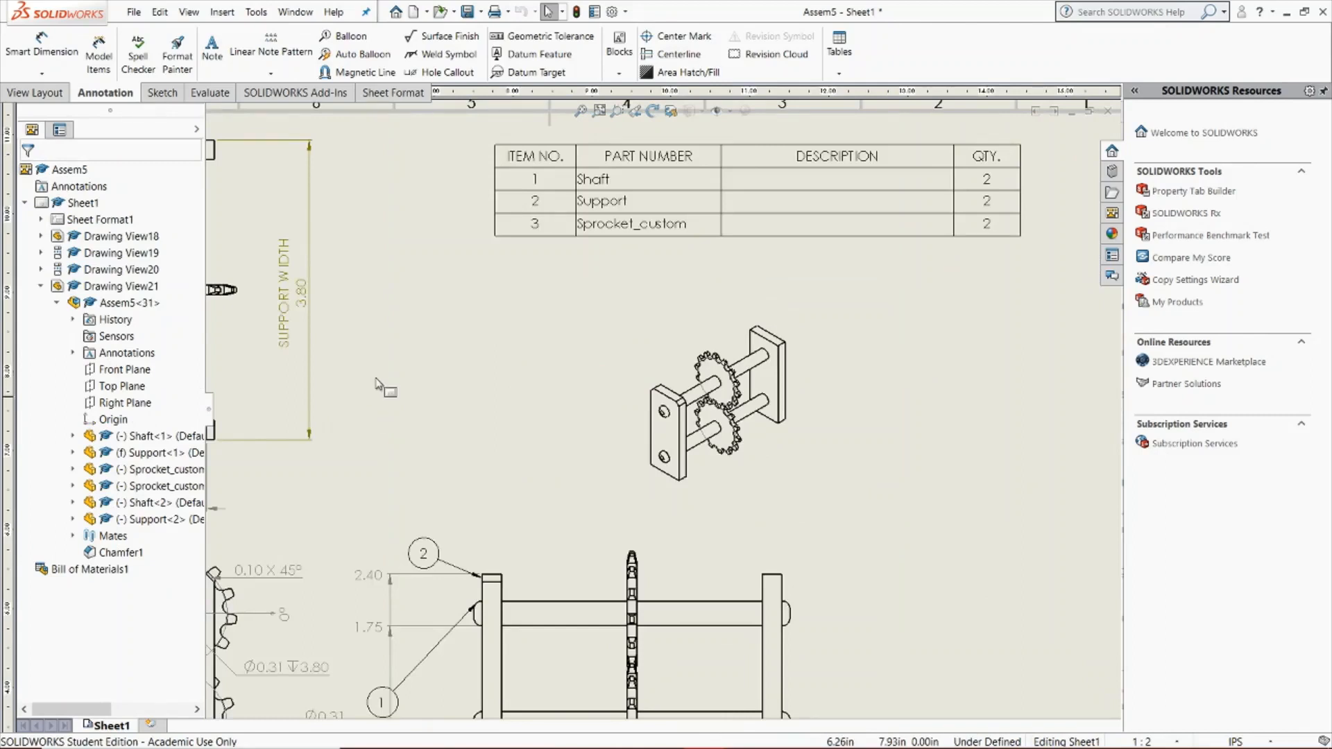
# Add centerlines to the upper and lower shafts in the side view
pyautogui.click(681, 54)
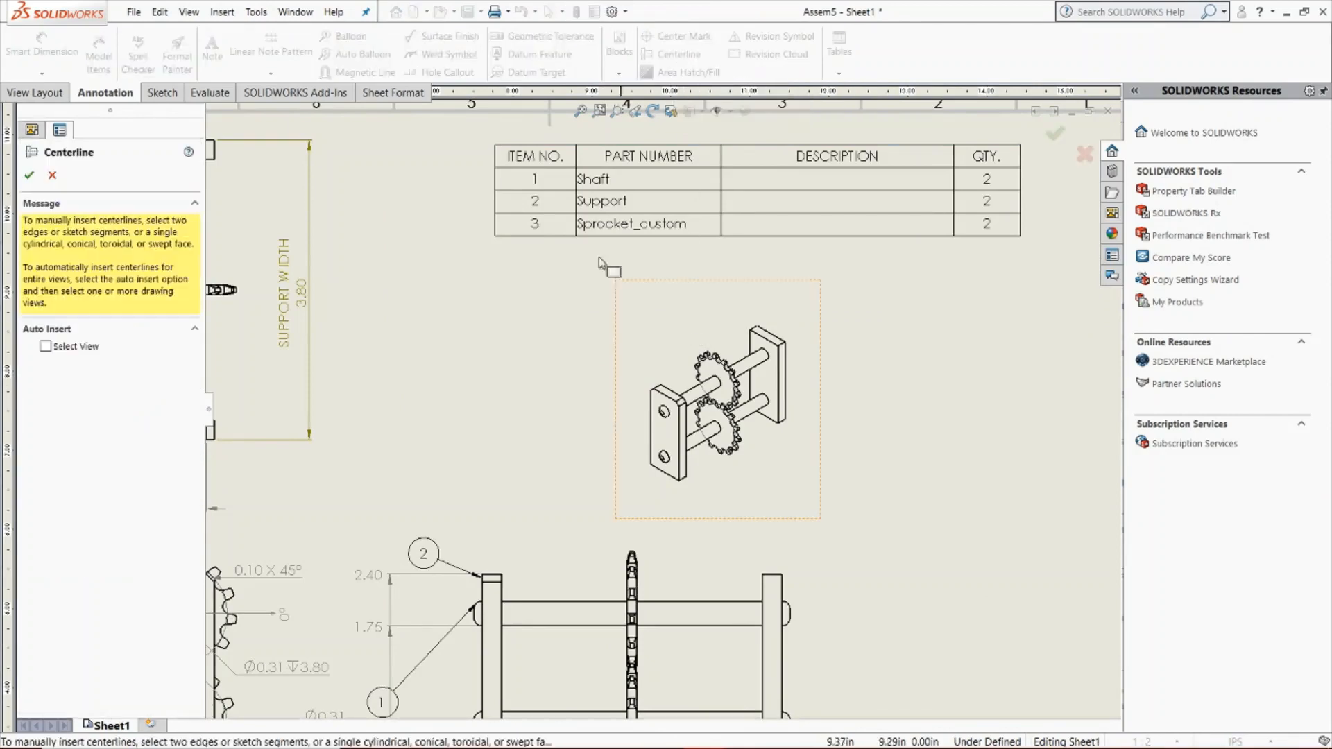
pyautogui.scroll(-3, 486, 247)
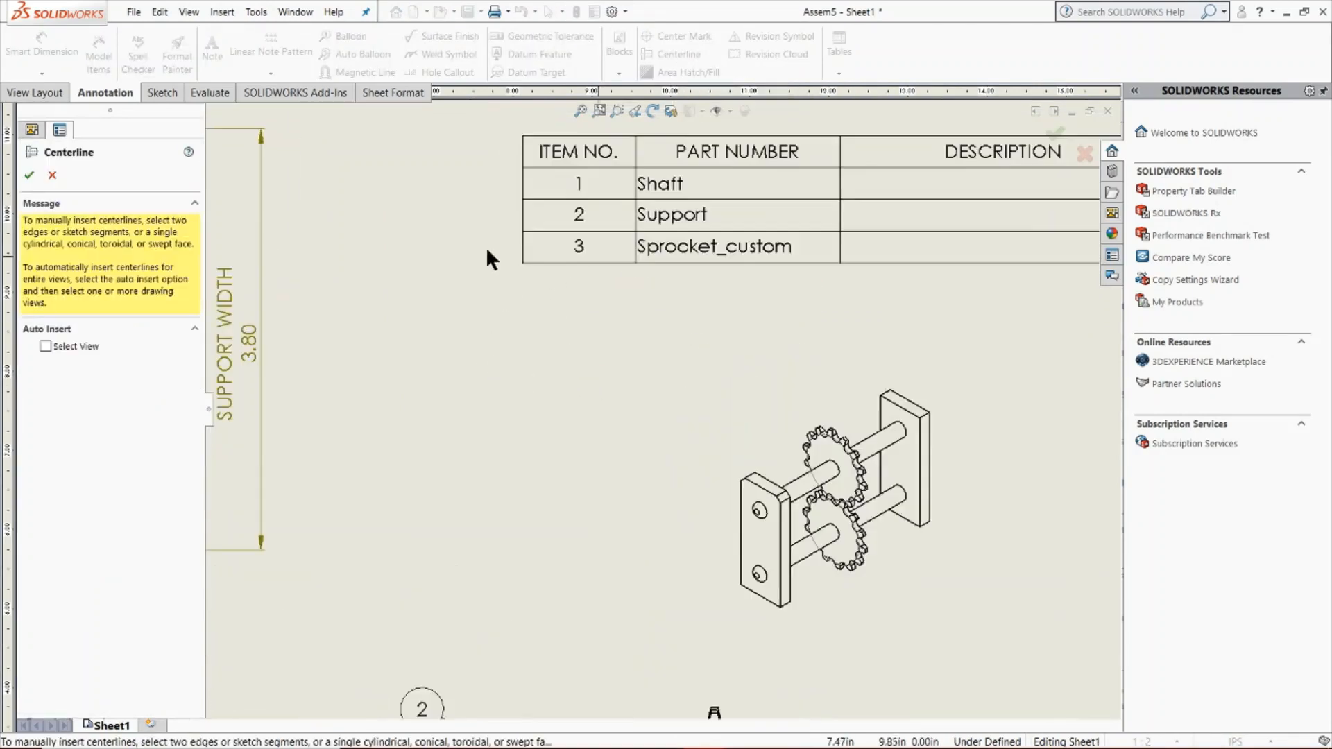
pyautogui.scroll(8, 470, 215)
pyautogui.scroll(-1, 643, 508)
pyautogui.scroll(-3, 624, 537)
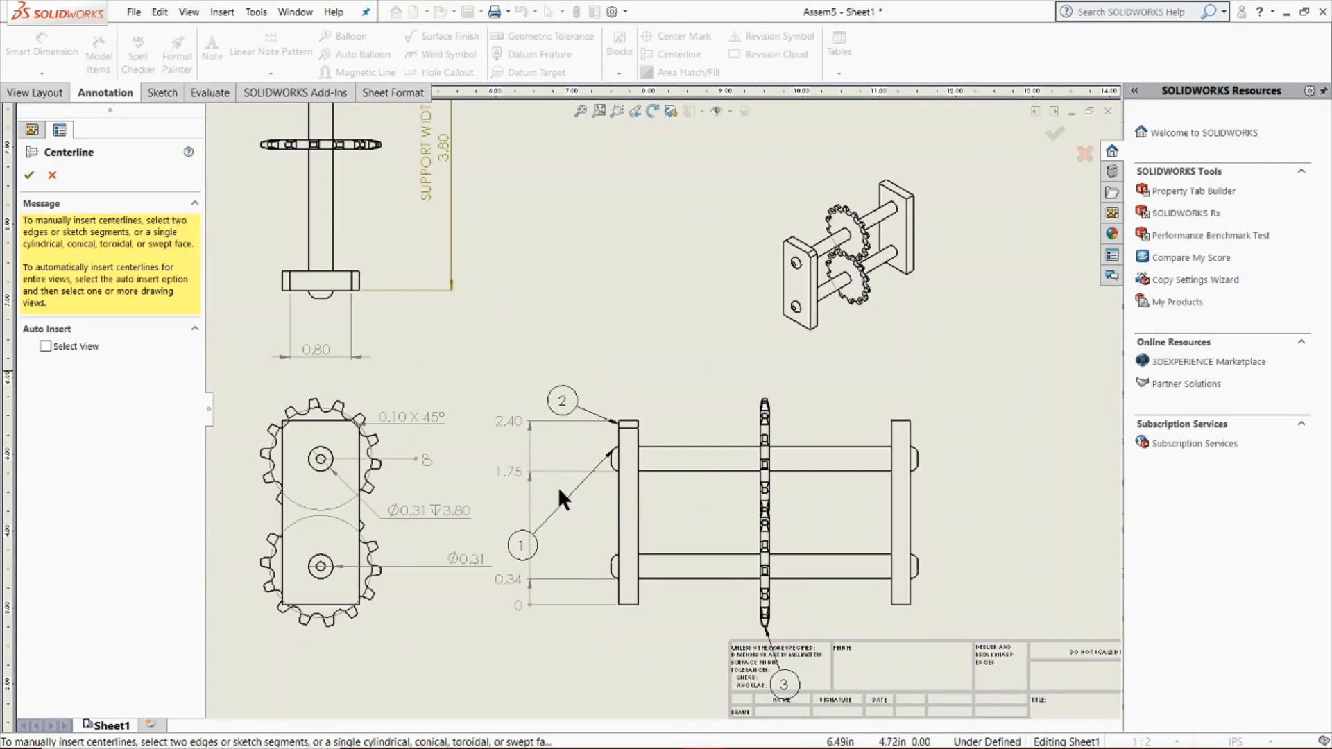
pyautogui.scroll(-2, 694, 548)
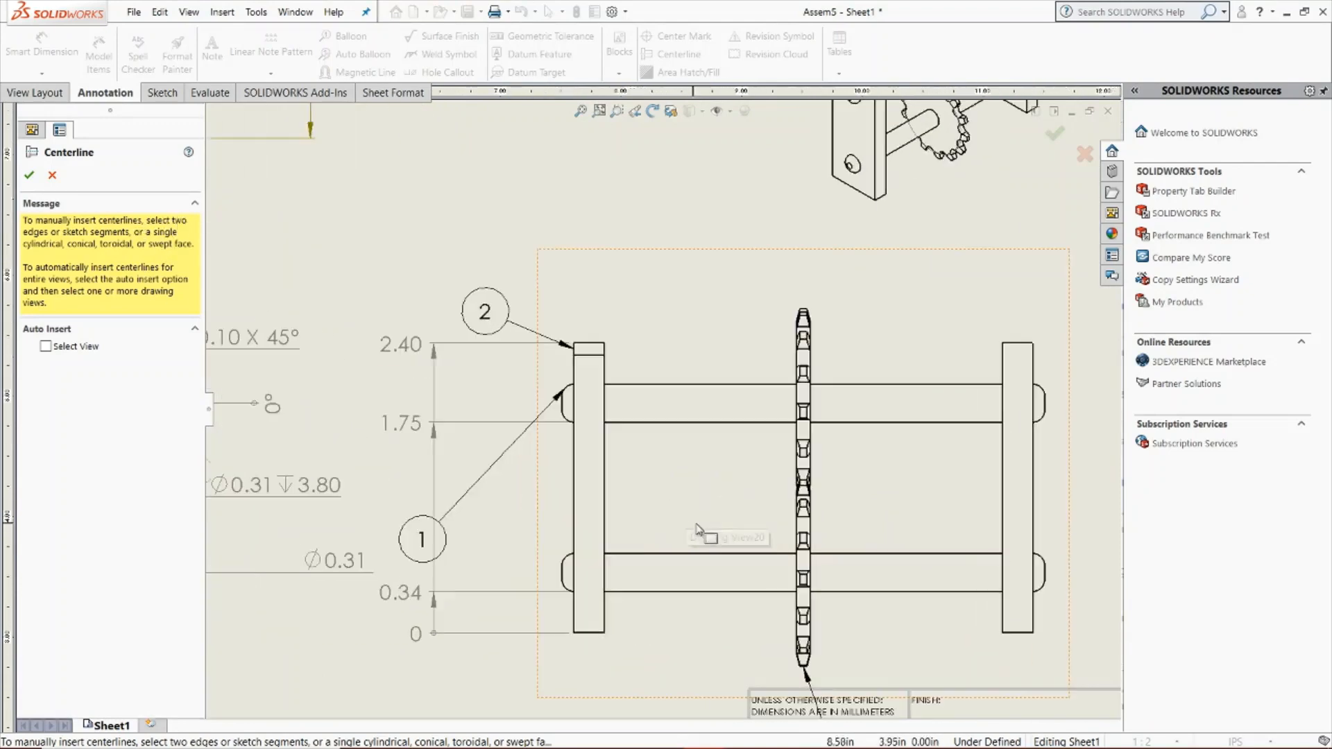
pyautogui.click(702, 408)
pyautogui.click(685, 581)
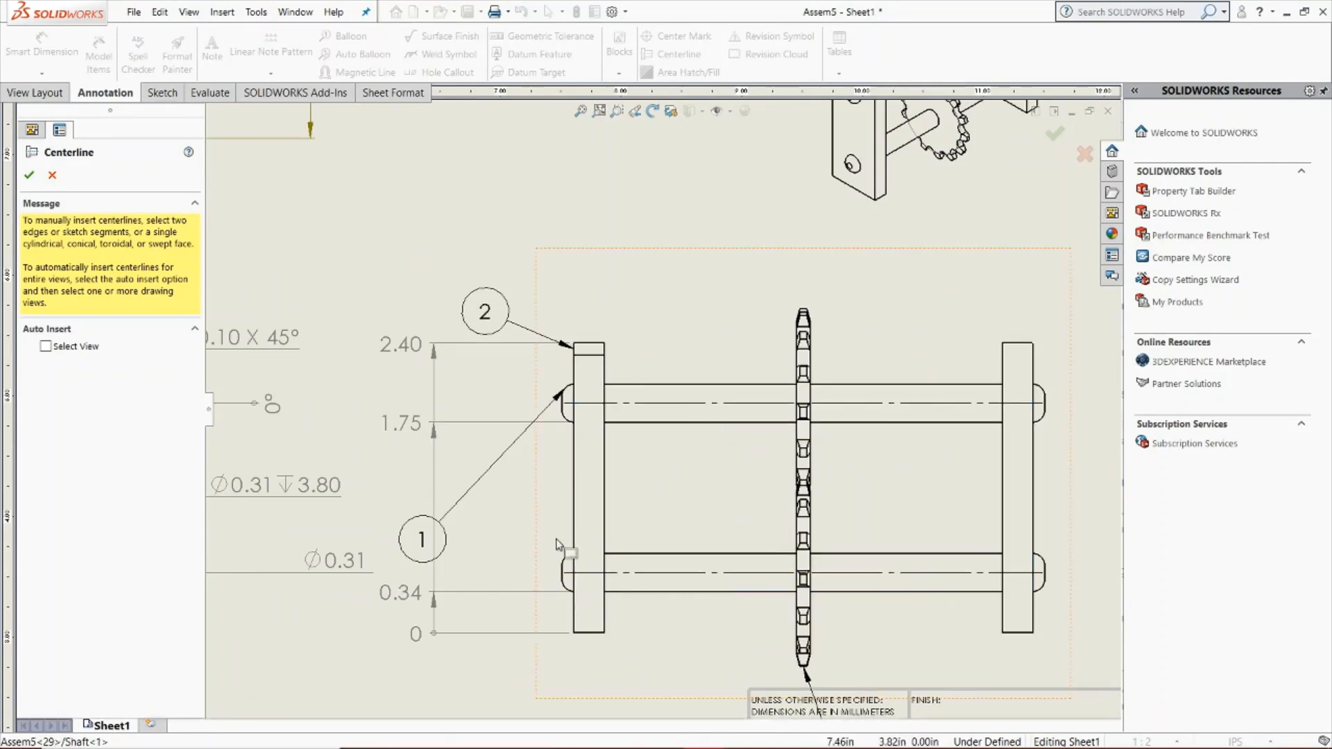
# Try centerlines on the upper and lower shafts in the isometric view
pyautogui.scroll(5, 893, 437)
pyautogui.scroll(-2, 616, 417)
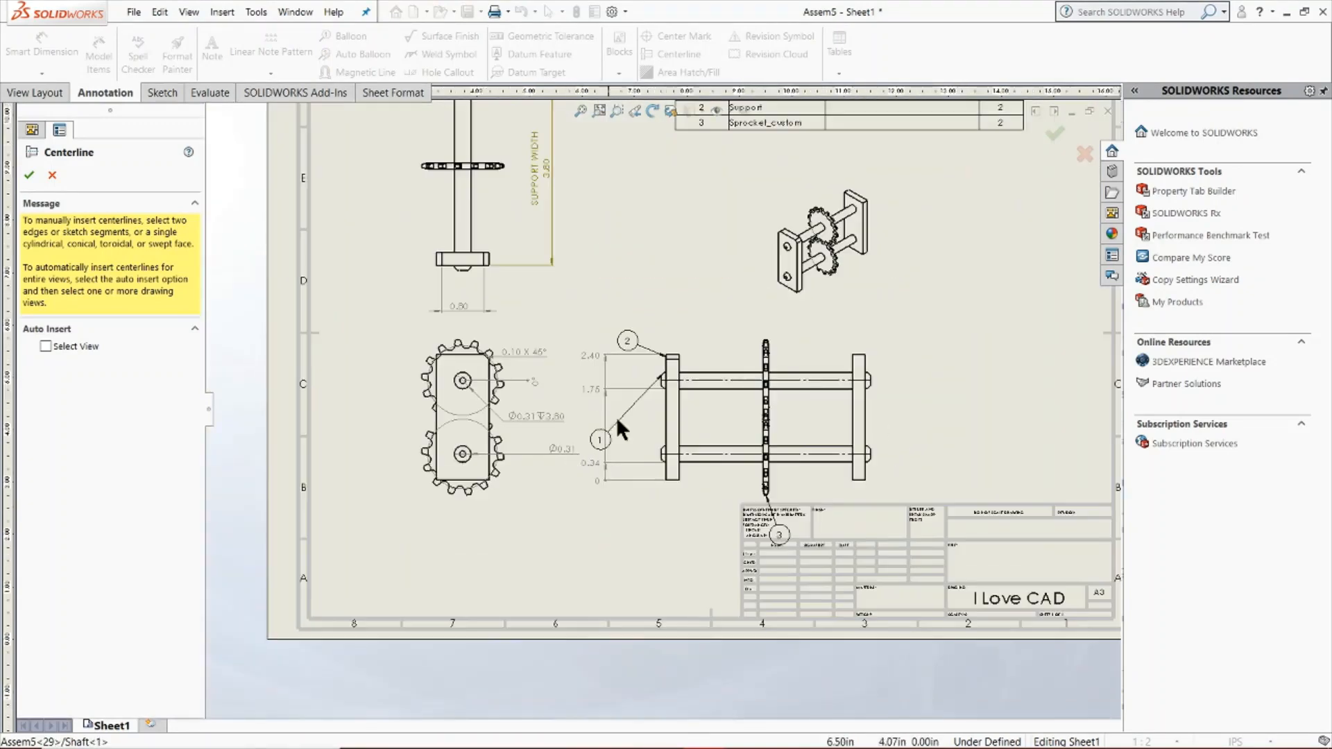
pyautogui.scroll(-2, 755, 291)
pyautogui.click(755, 292)
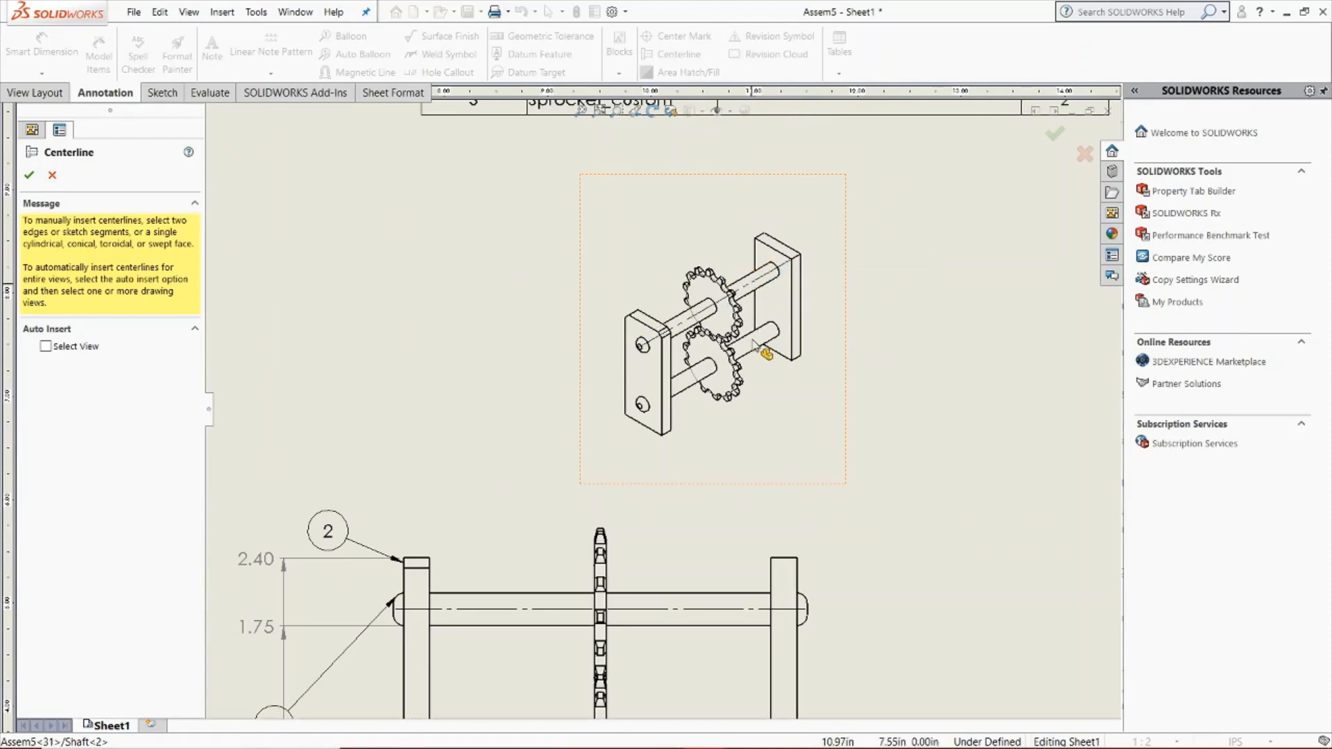
pyautogui.click(763, 356)
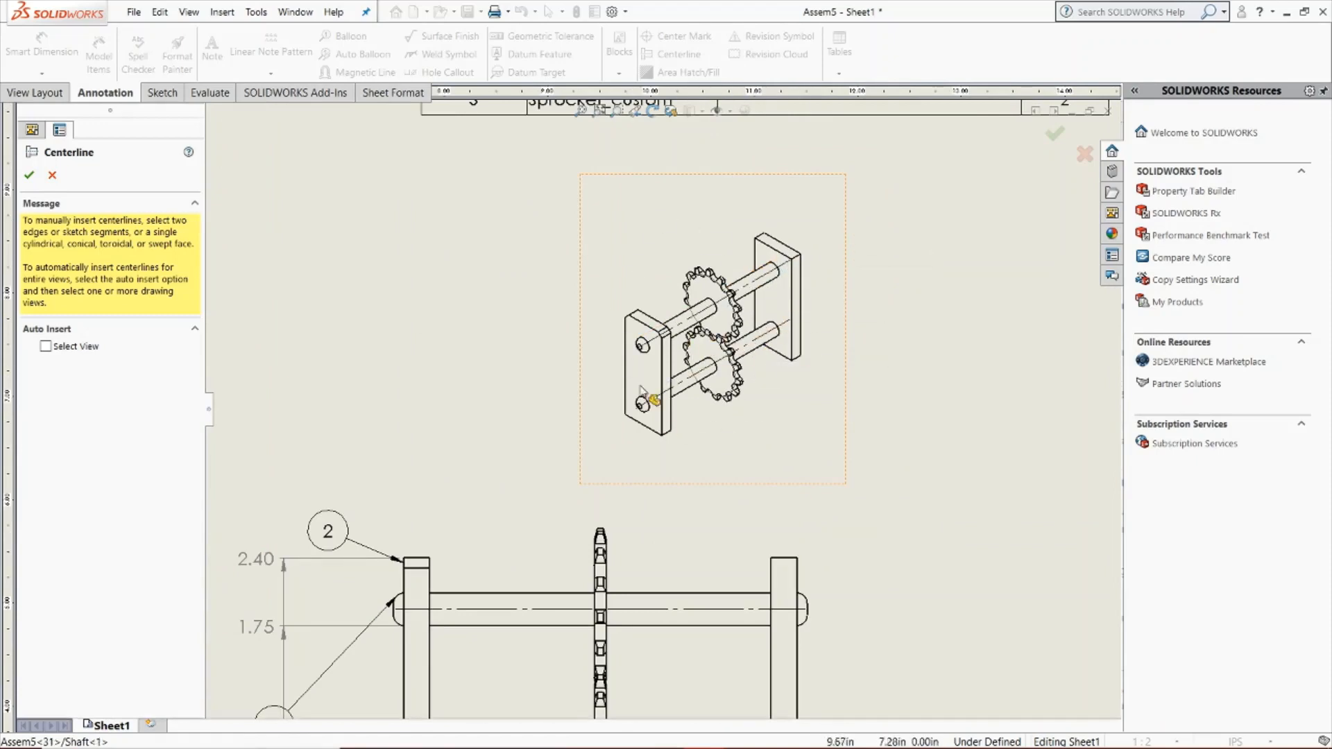
pyautogui.scroll(3, 717, 308)
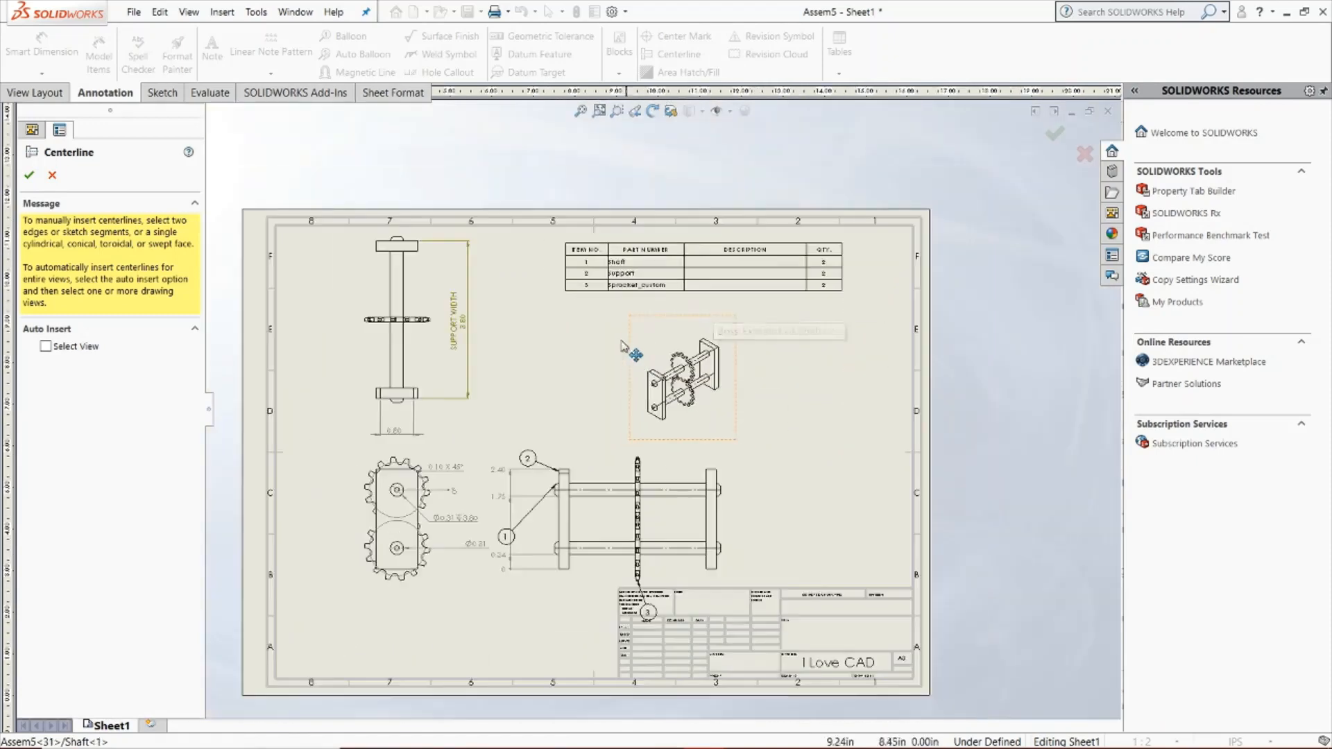
pyautogui.scroll(-3, 390, 349)
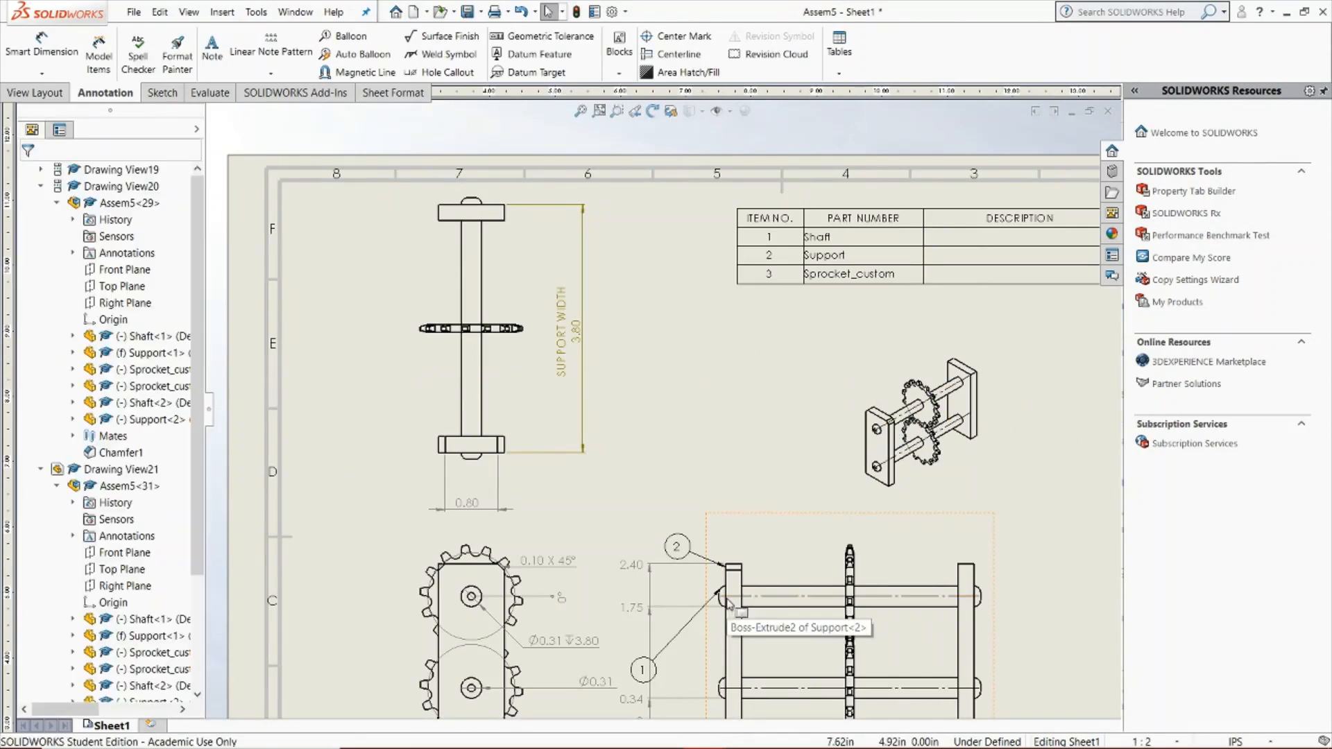
pyautogui.press('Escape')
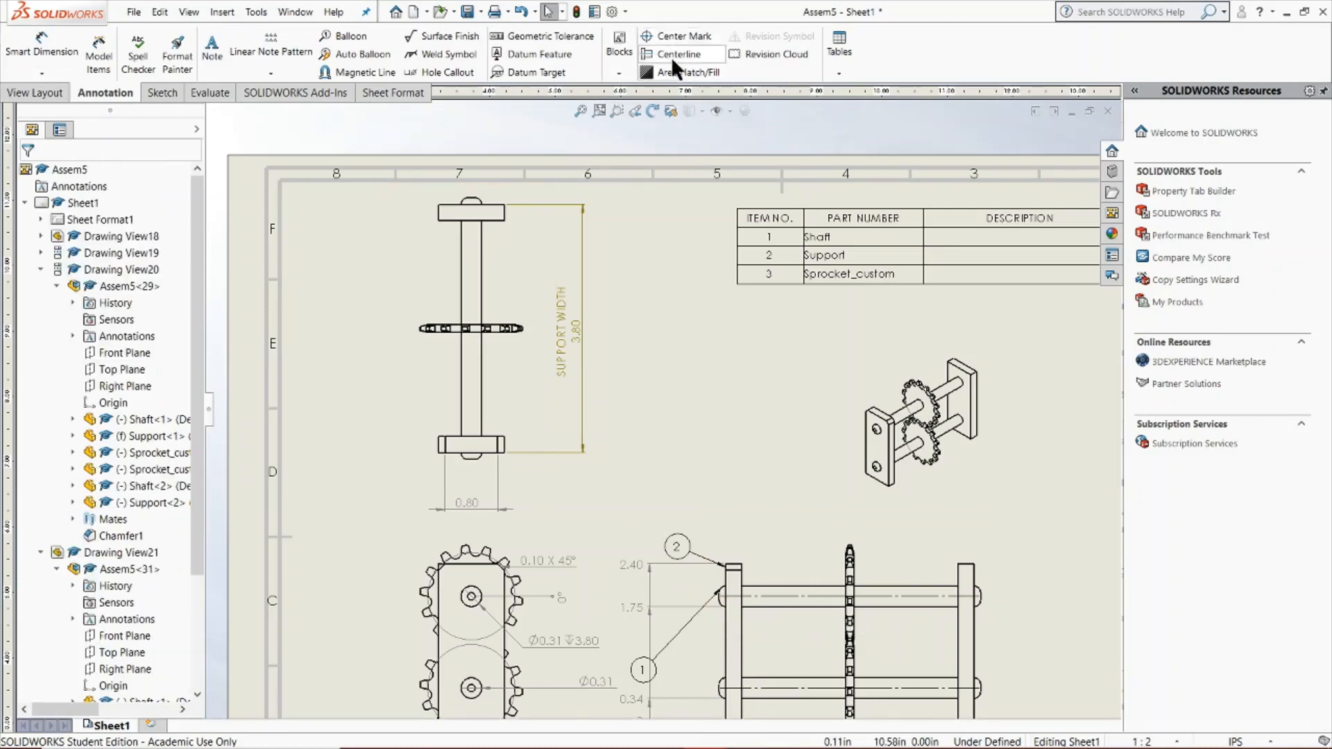
# Try automatic centerline insertion for the whole isometric view and discard the generated centerlines
pyautogui.click(672, 55)
pyautogui.click(67, 347)
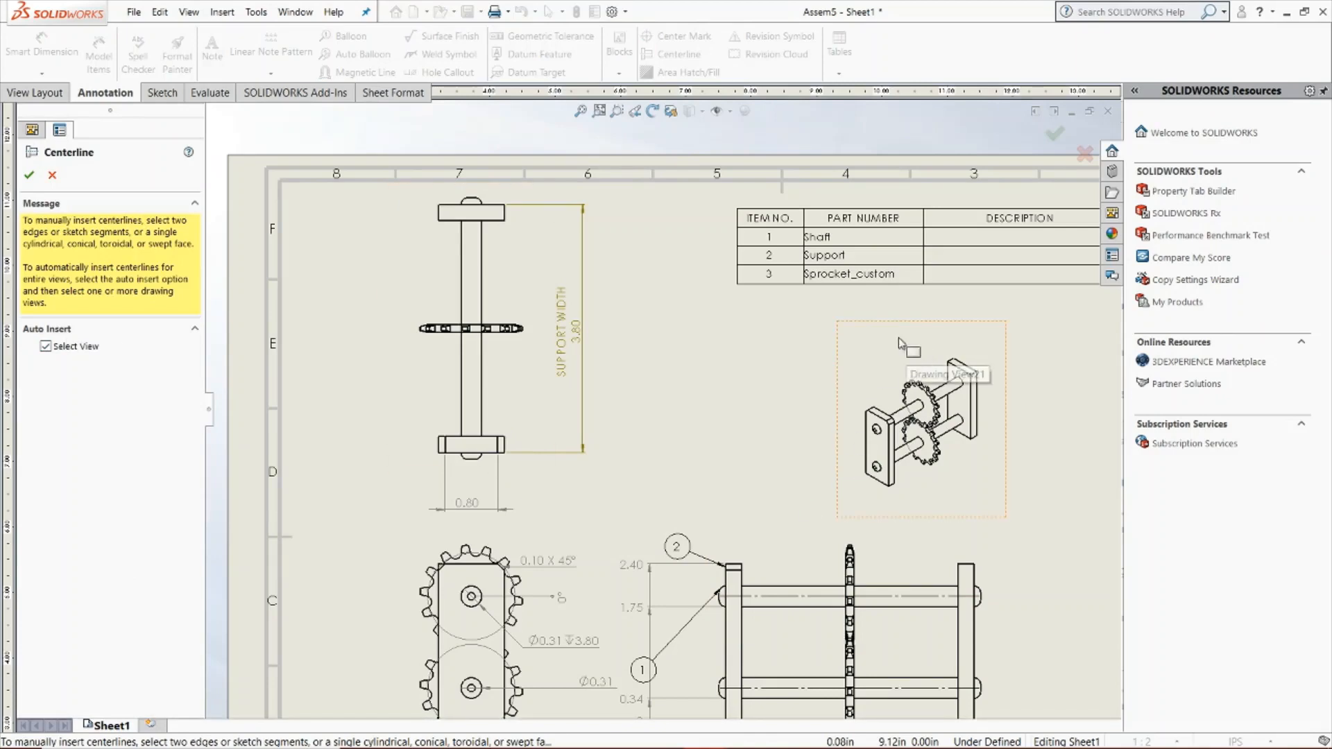
pyautogui.press('f')
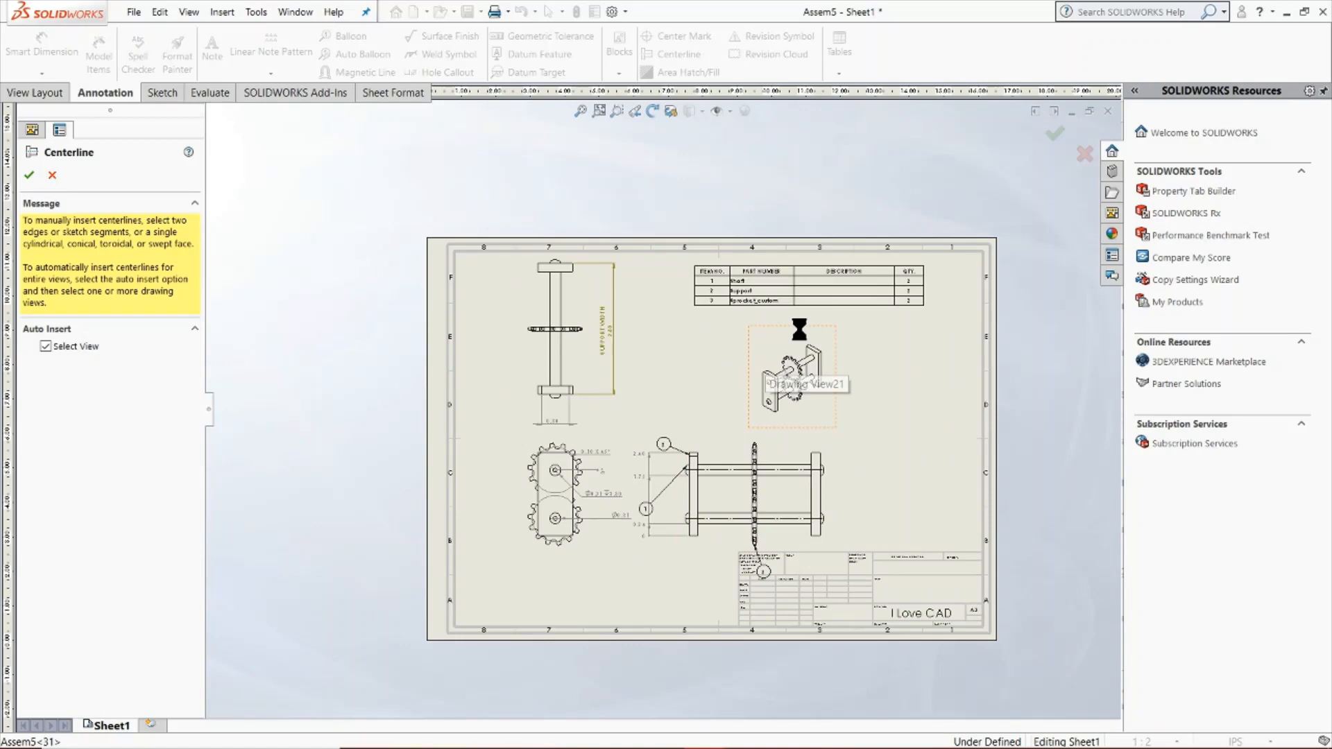
pyautogui.scroll(-5, 784, 389)
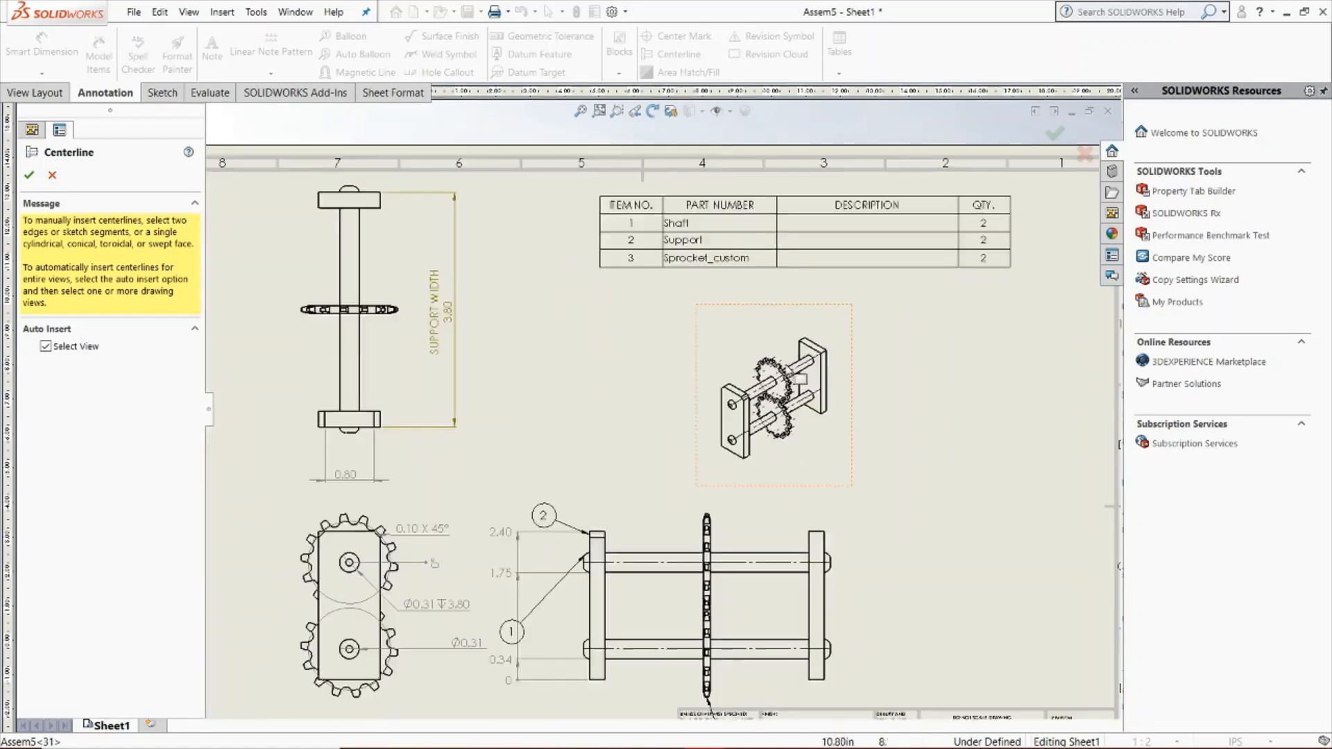
pyautogui.scroll(-3, 758, 415)
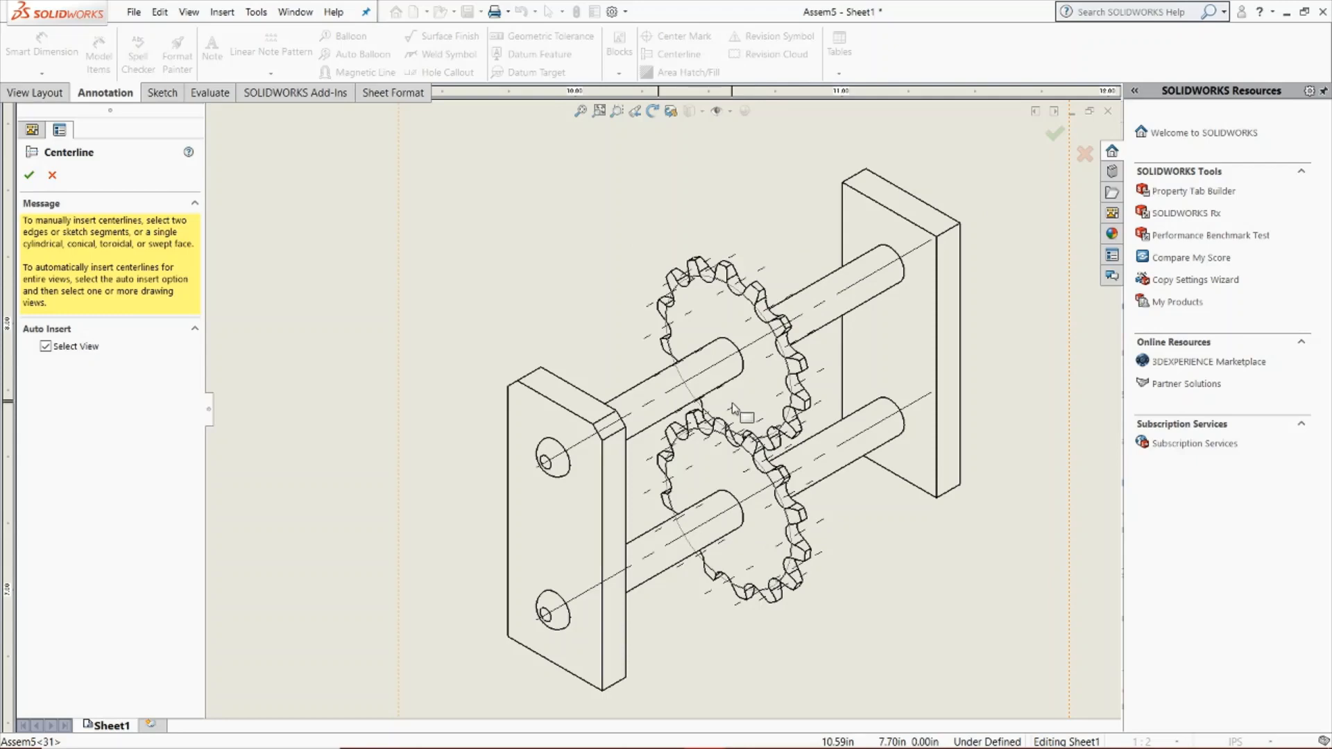
pyautogui.press('Escape')
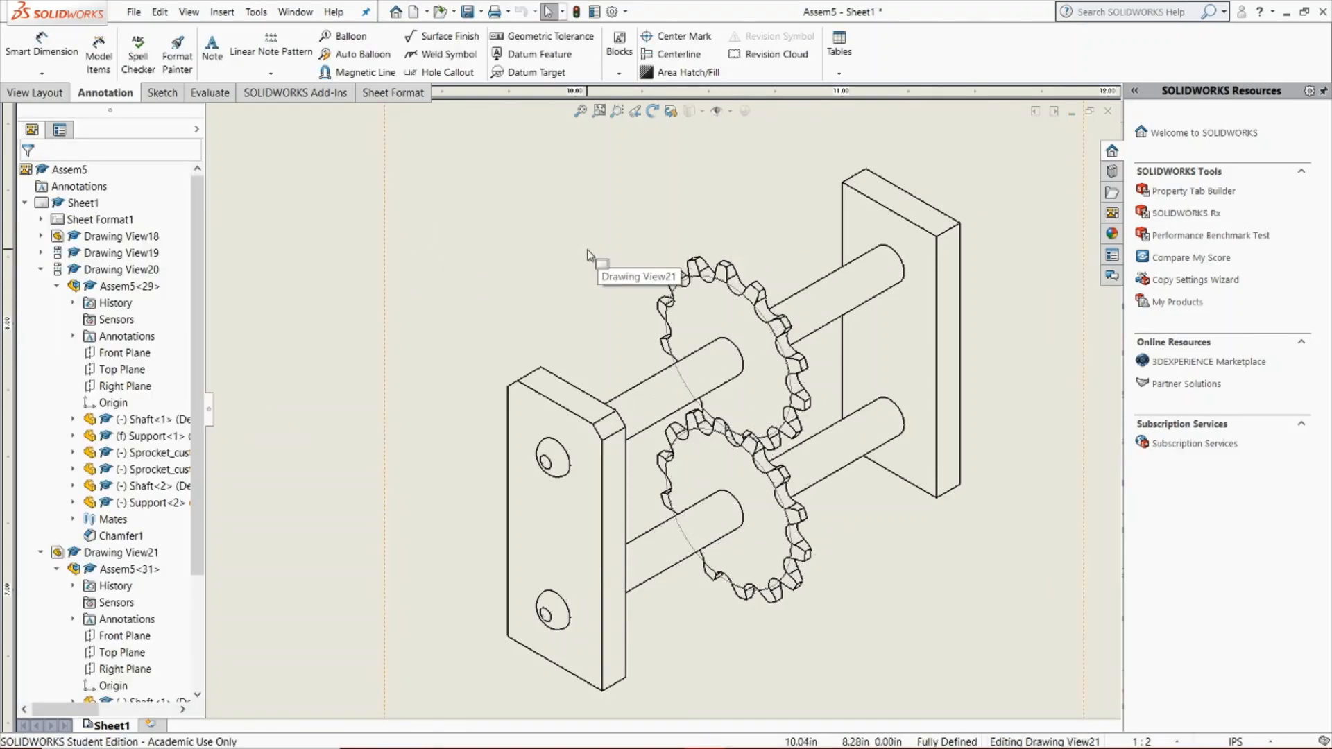
# Try an ANSI31 area hatch on the front support's face in the isometric view, switching to solid fill and back to hatch
pyautogui.click(701, 71)
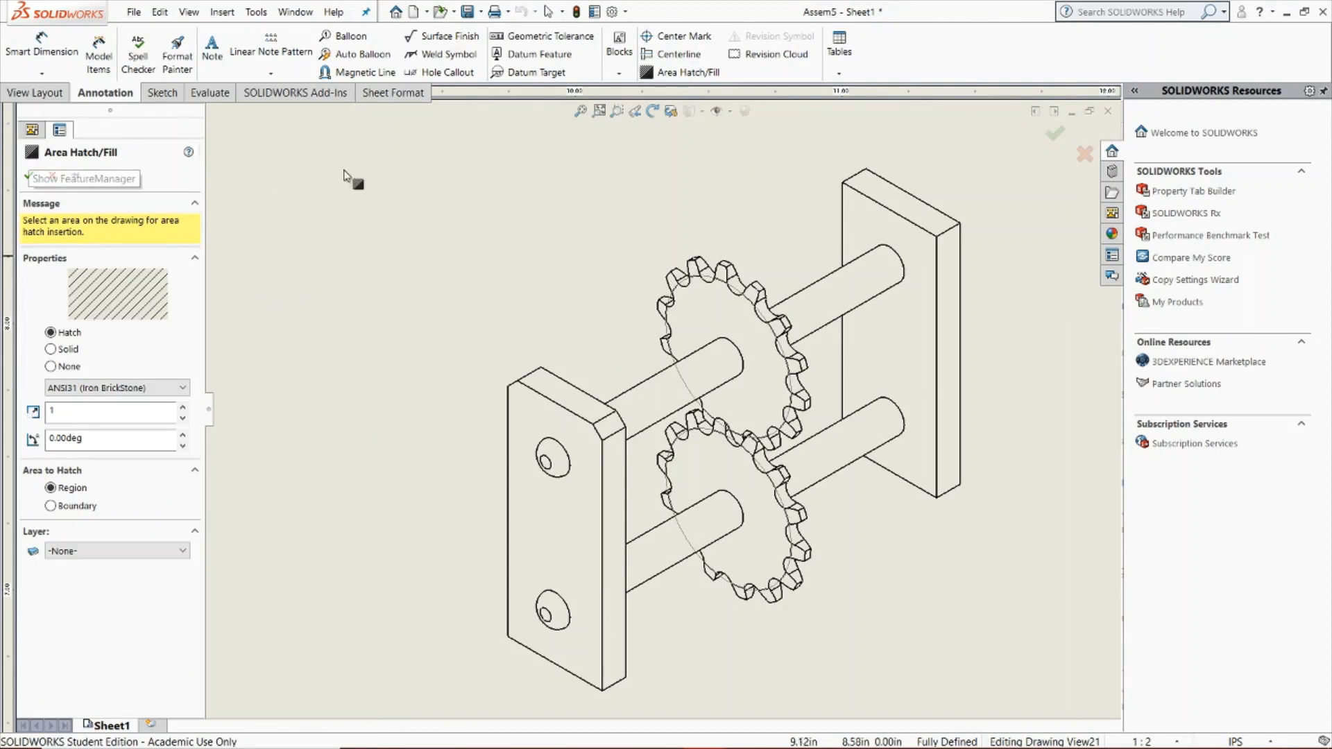
pyautogui.click(574, 541)
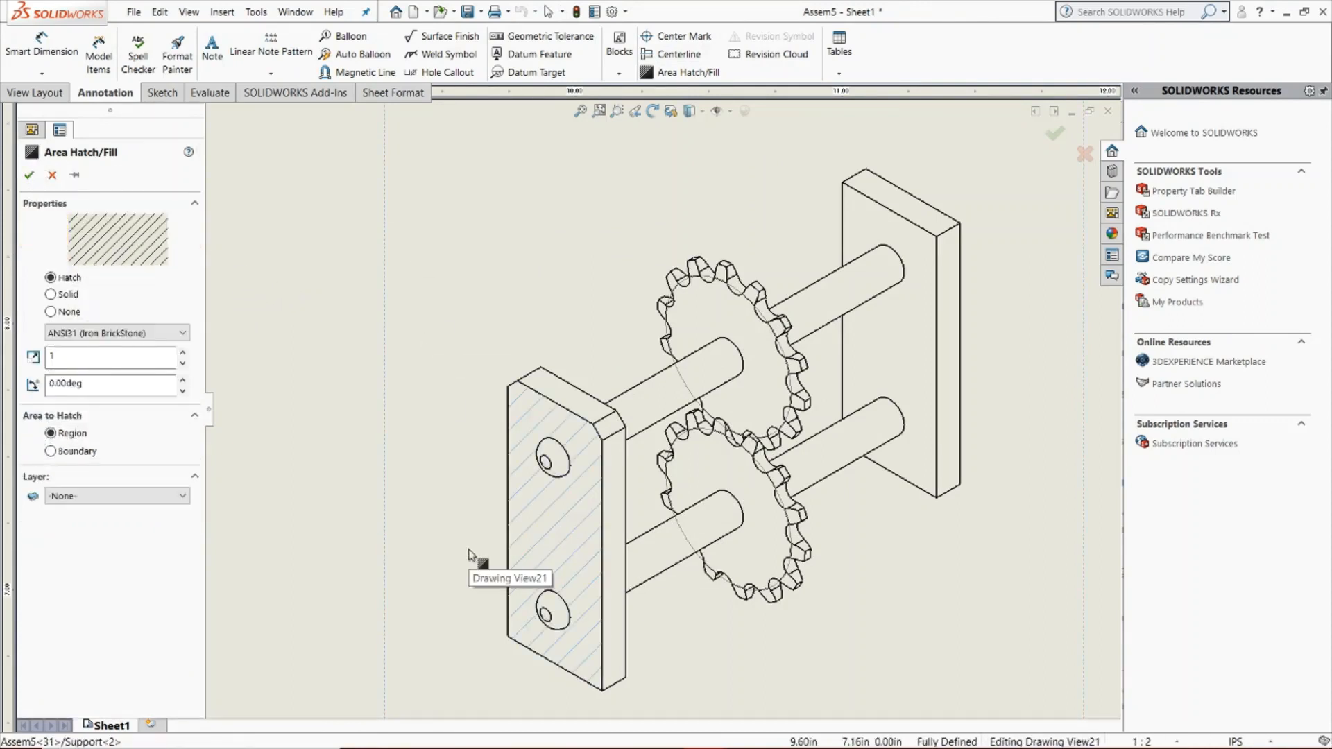
pyautogui.click(65, 293)
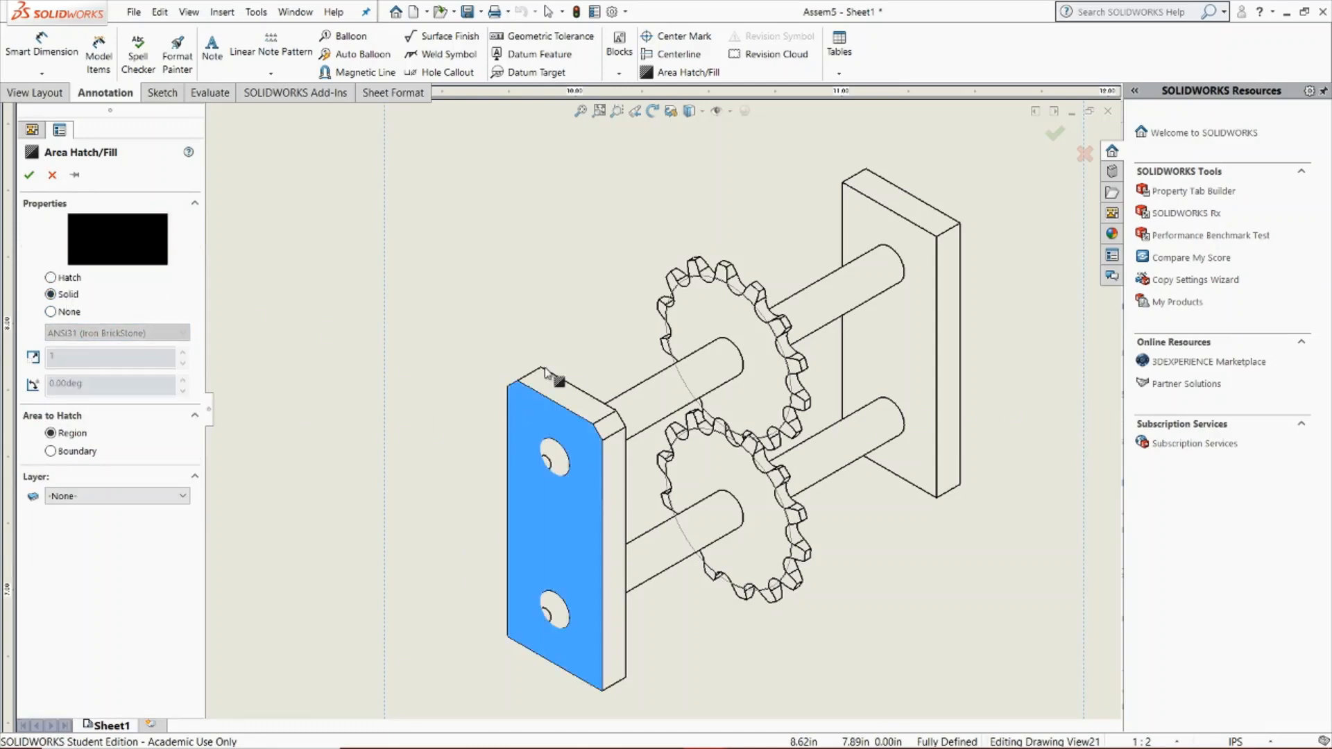
pyautogui.click(60, 277)
# Try the ANSI31 hatch on the rear support's face in the isometric view, and discard both support hatches
pyautogui.click(894, 361)
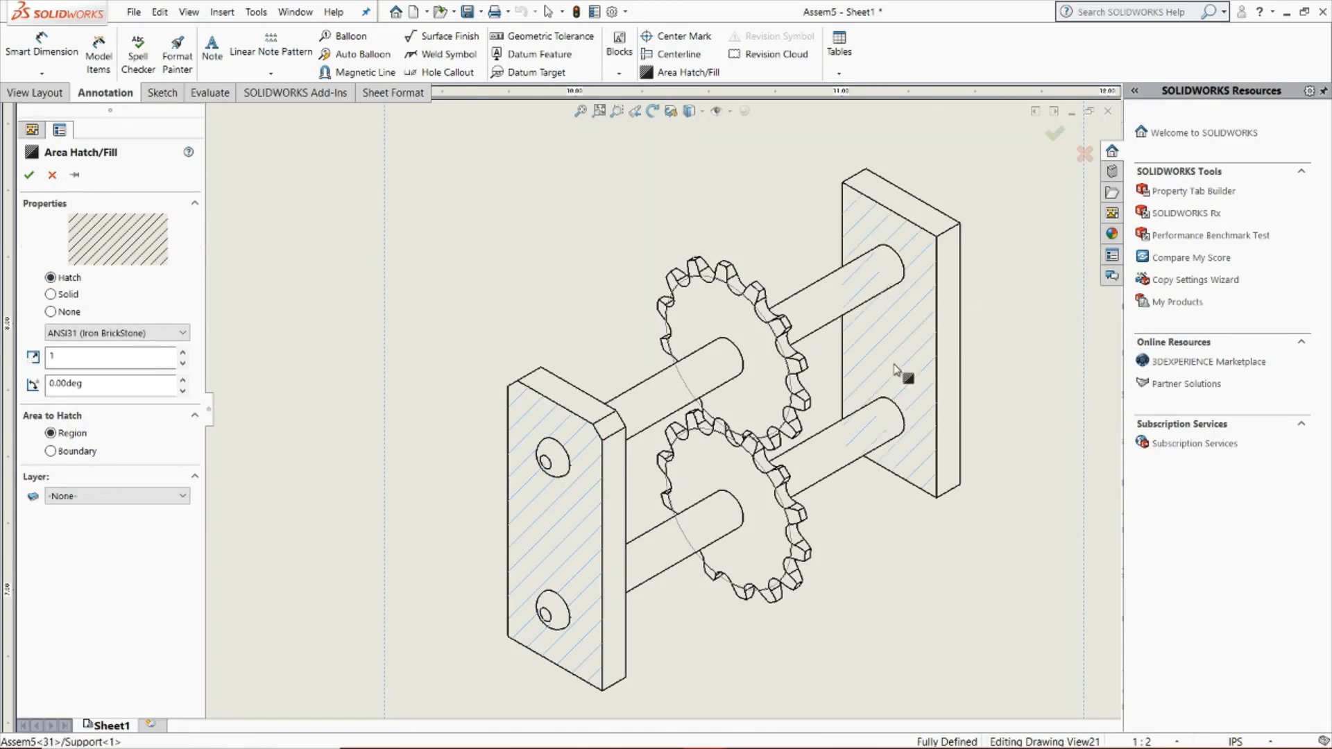
pyautogui.scroll(6, 809, 458)
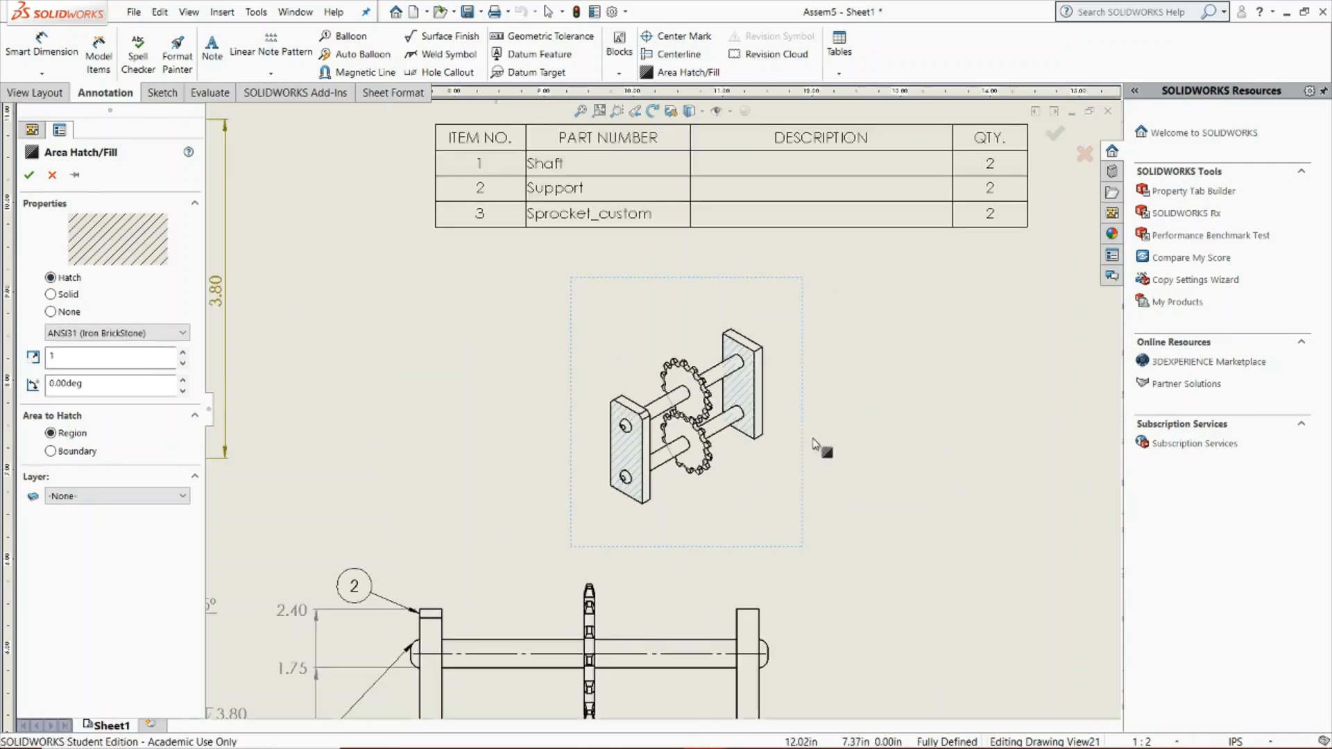
pyautogui.scroll(5, 810, 444)
pyautogui.scroll(-2, 297, 494)
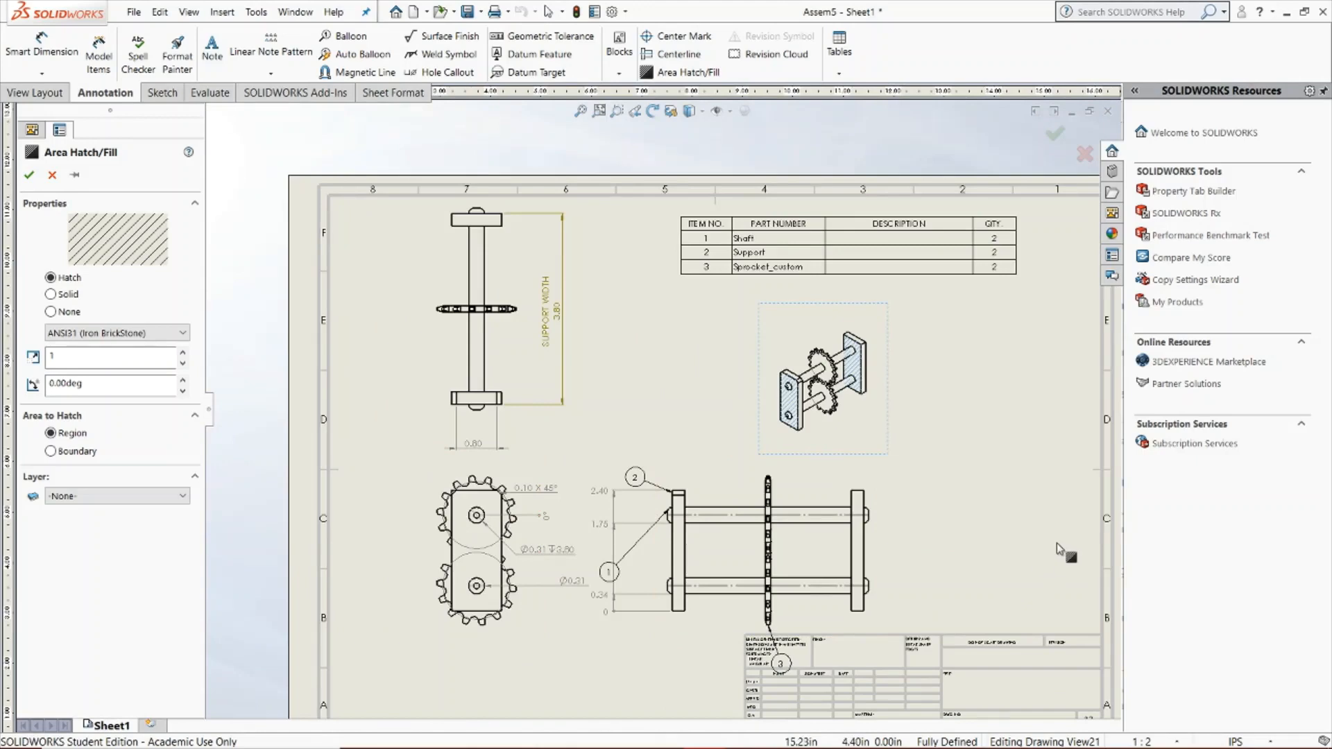
pyautogui.scroll(-6, 889, 385)
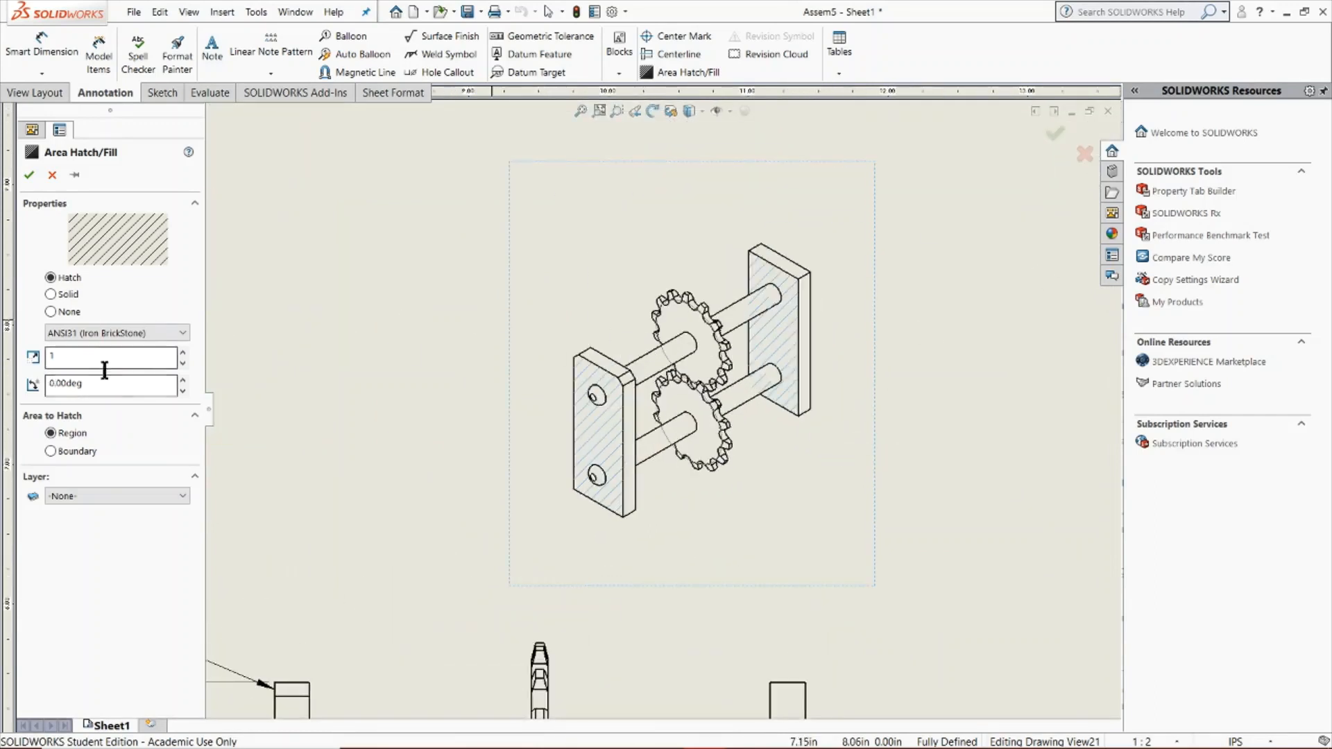
pyautogui.click(52, 175)
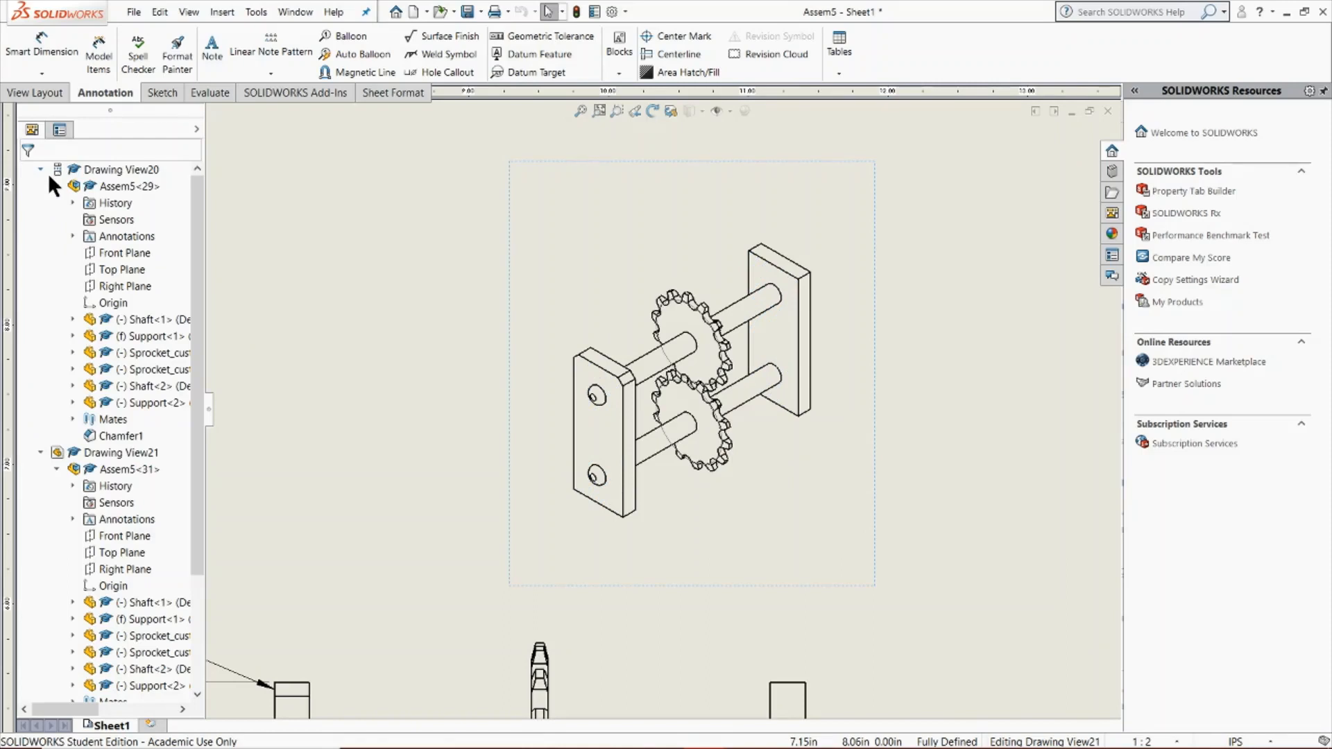